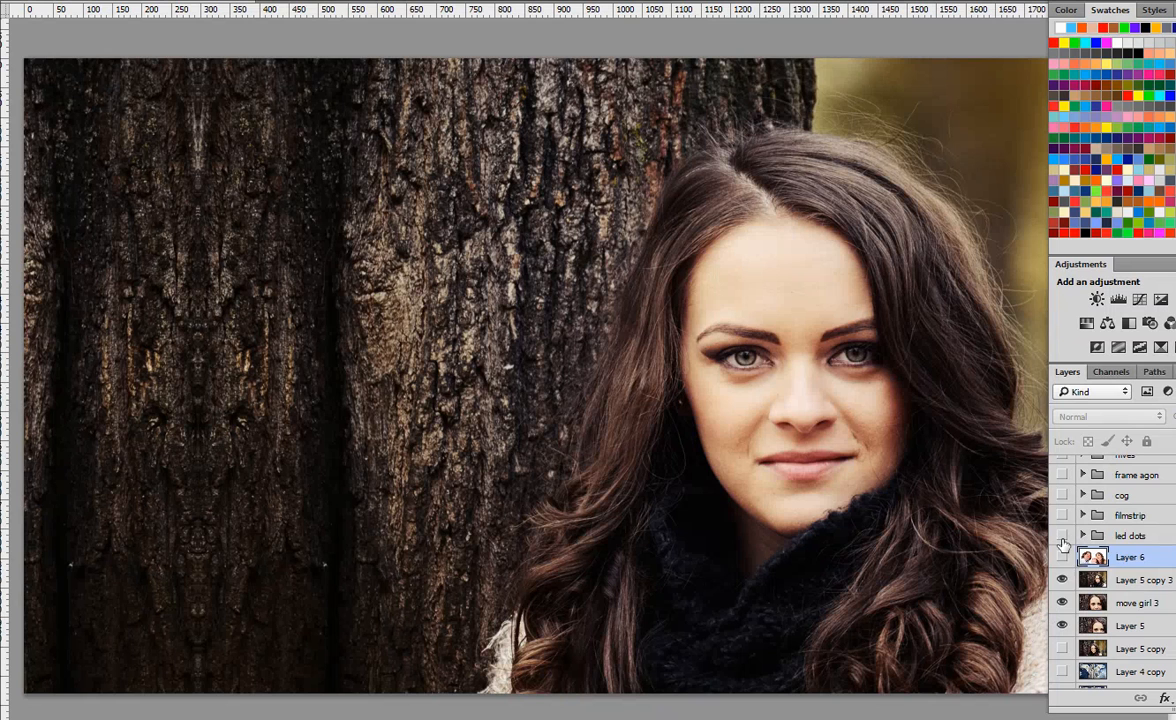
Preview the led dots, filmstrip and cog overlay groups one at a time over the portrait, hiding each one again
{"action": "left_click", "coordinate": [1062, 537]}
{"action": "left_click", "coordinate": [1062, 537]}
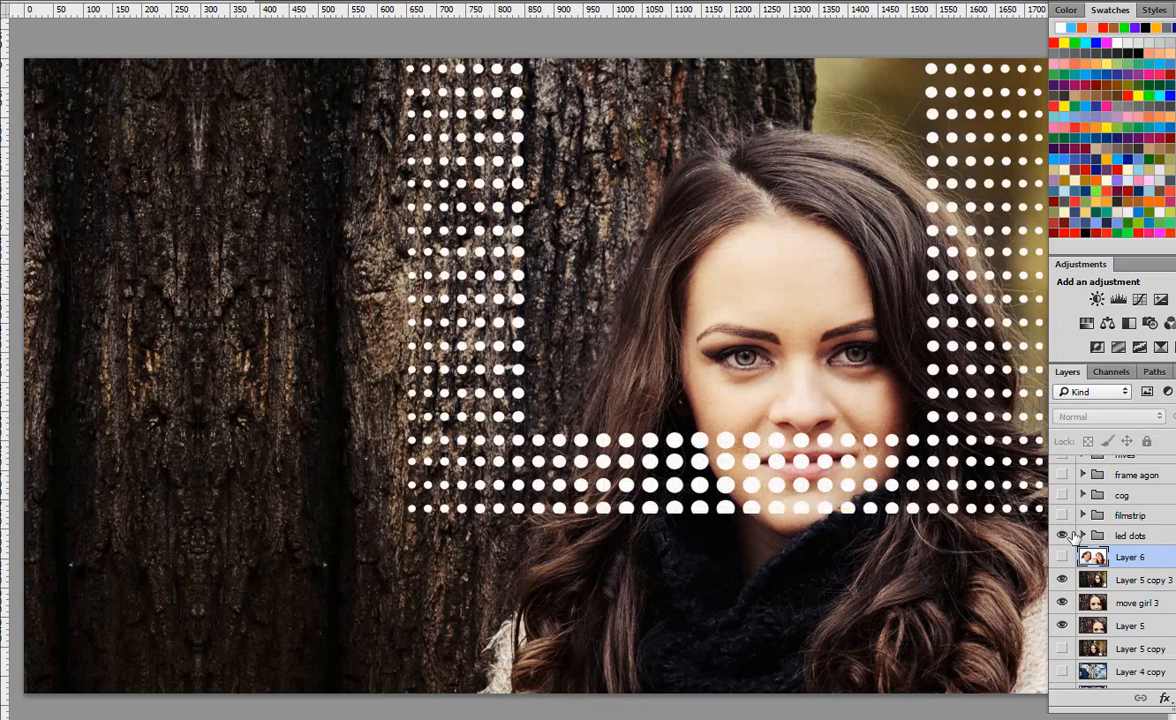
{"action": "left_click", "coordinate": [1062, 537]}
{"action": "left_click", "coordinate": [1062, 516]}
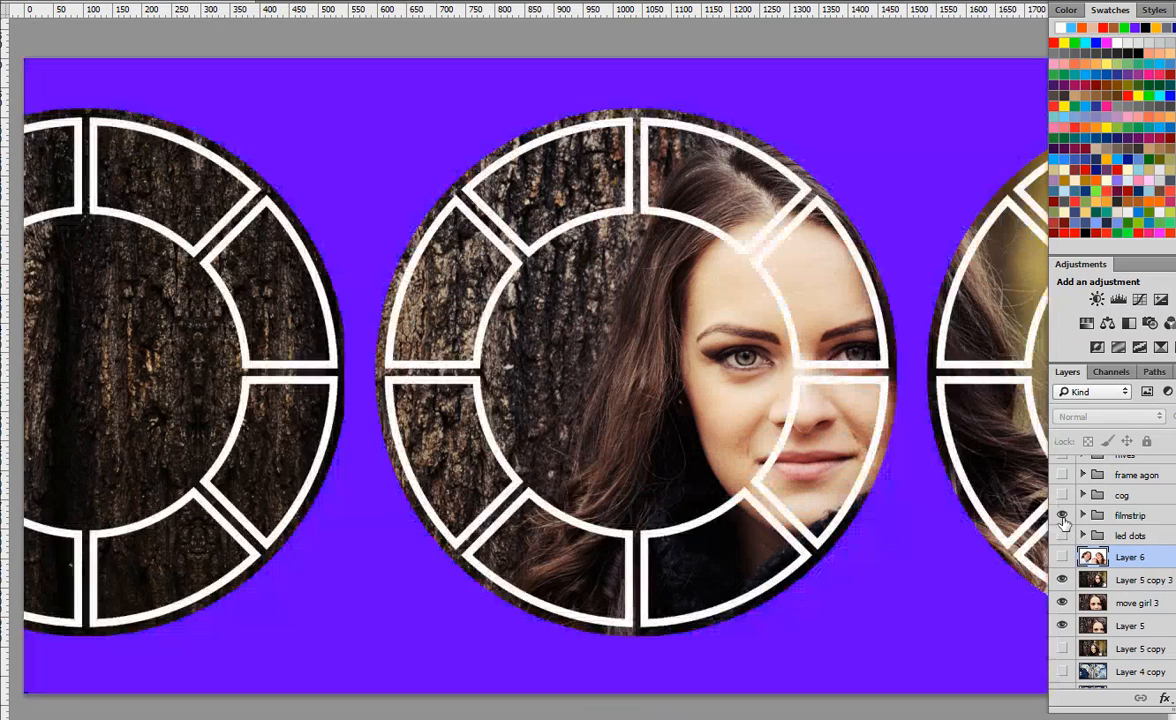
{"action": "left_click", "coordinate": [1062, 516]}
{"action": "left_click", "coordinate": [1062, 495]}
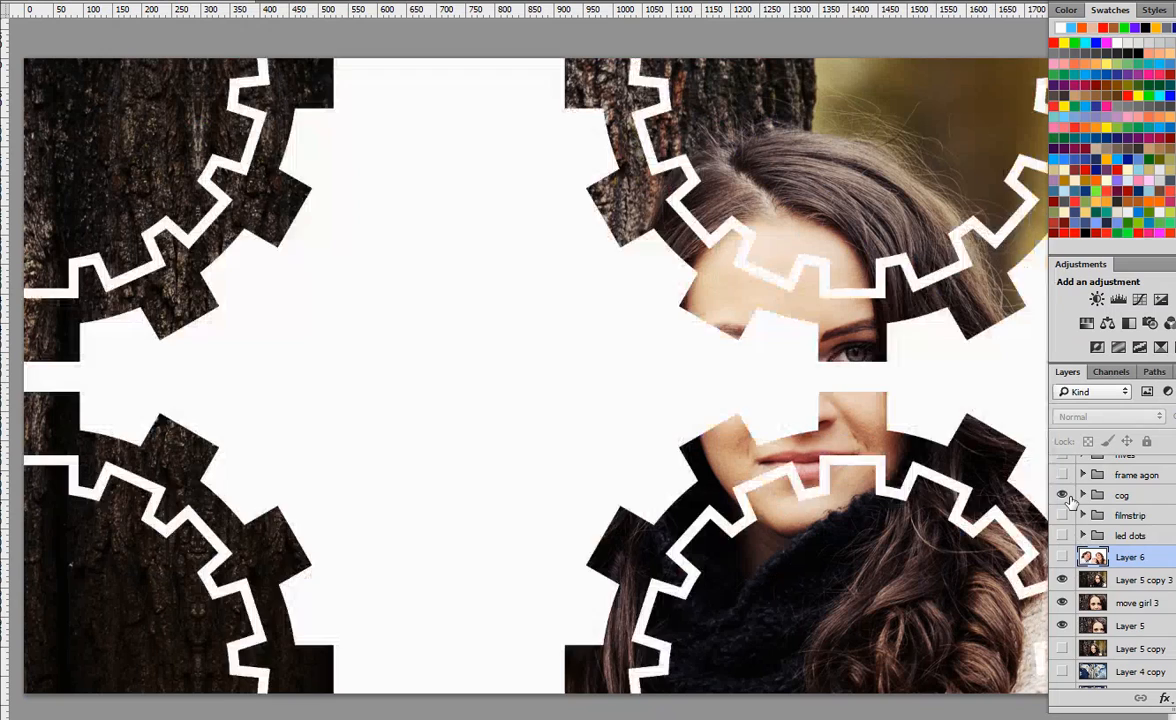
{"action": "left_click", "coordinate": [1062, 495]}
{"action": "scroll", "coordinate": [1073, 570], "scroll_direction": "up", "scroll_amount": 4}
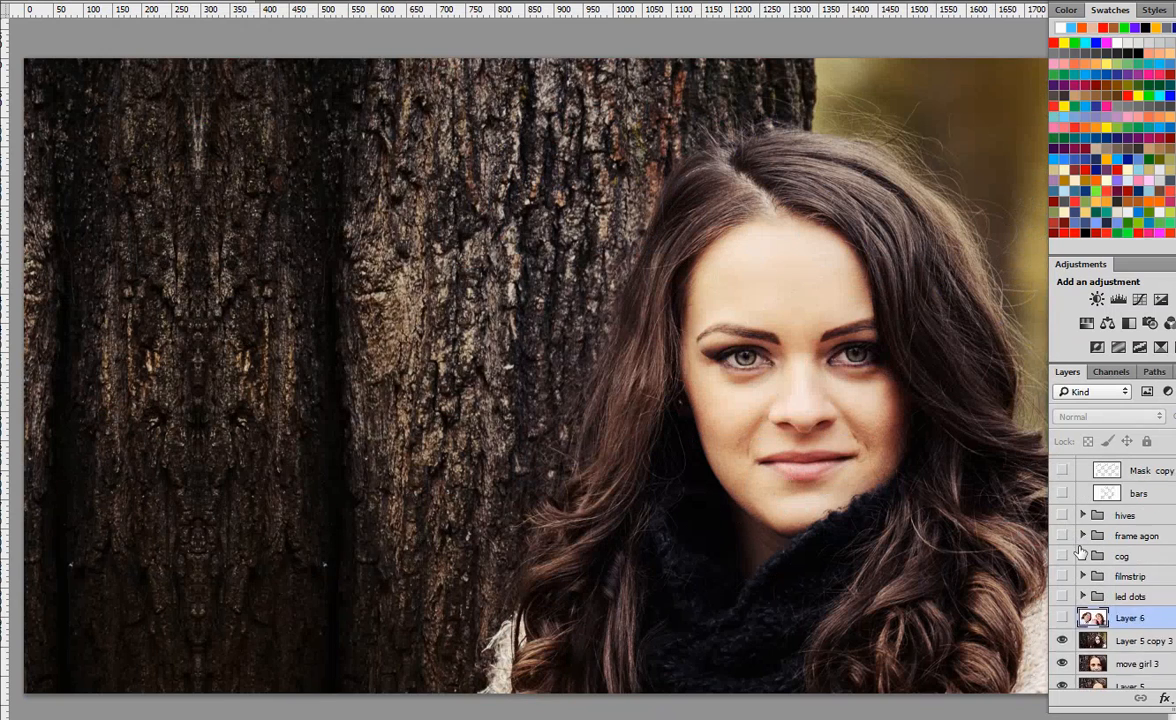
Show and expand the frame agon group, and preview its two curtains frames, leaving both hidden
{"action": "left_click", "coordinate": [1062, 556]}
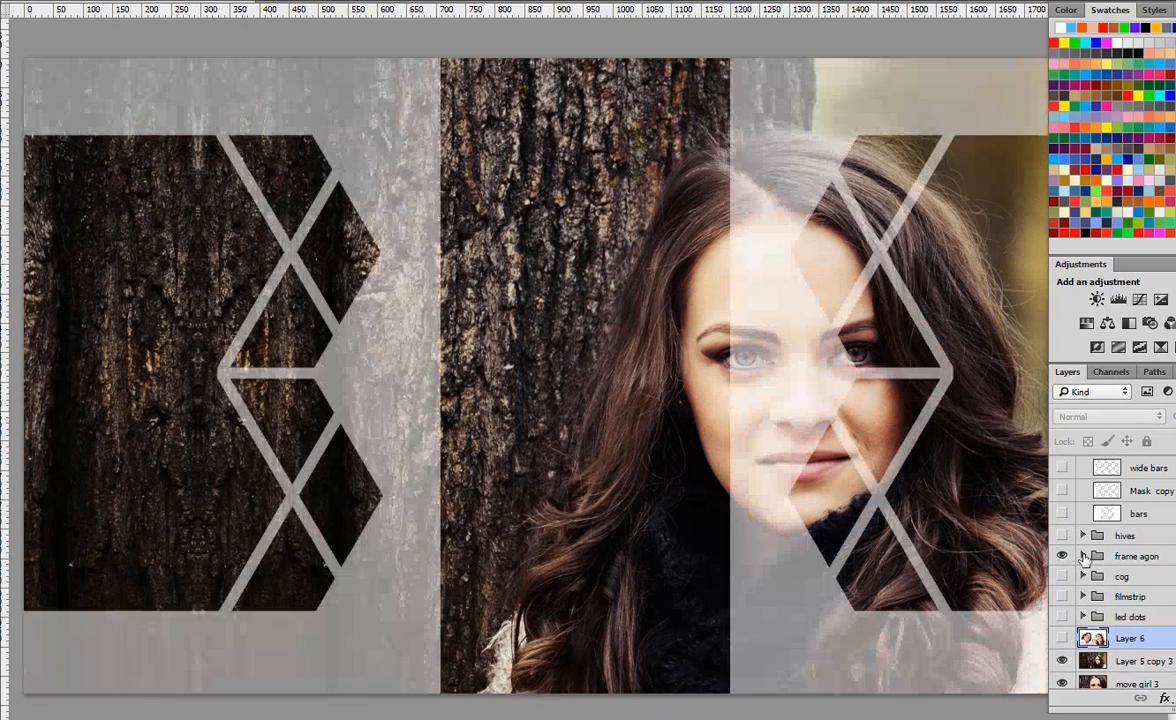
{"action": "left_click", "coordinate": [1083, 556]}
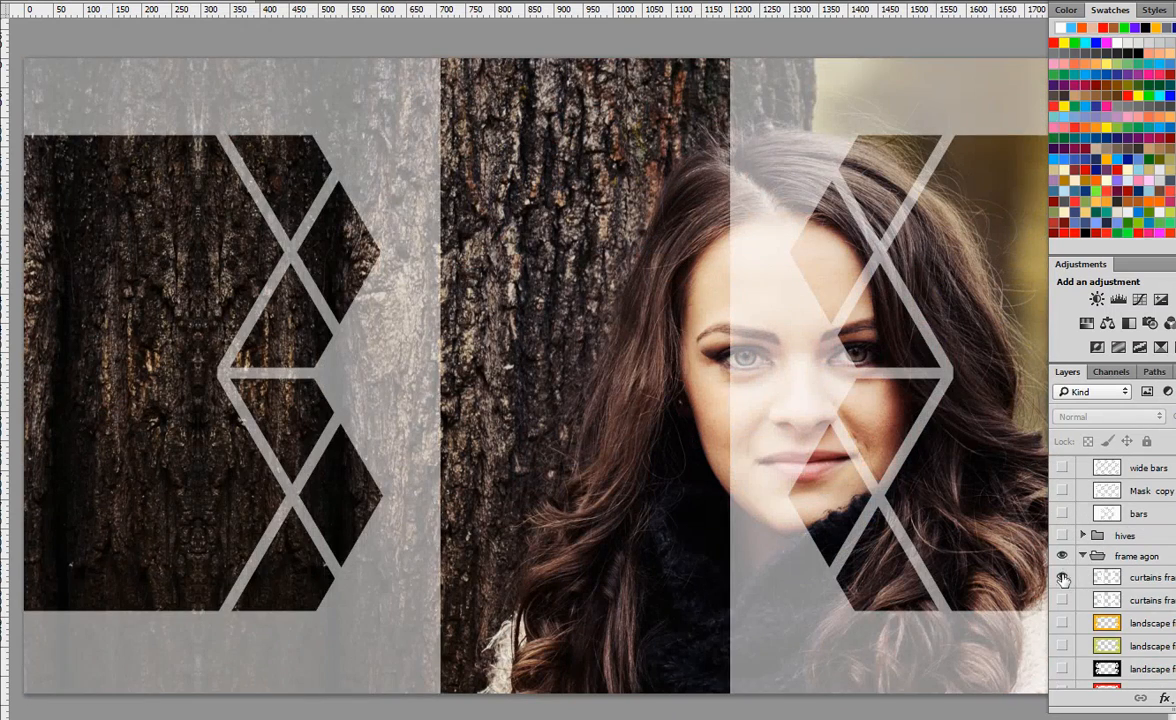
{"action": "left_click", "coordinate": [1062, 577]}
{"action": "left_click", "coordinate": [1062, 601]}
{"action": "left_click", "coordinate": [1062, 601]}
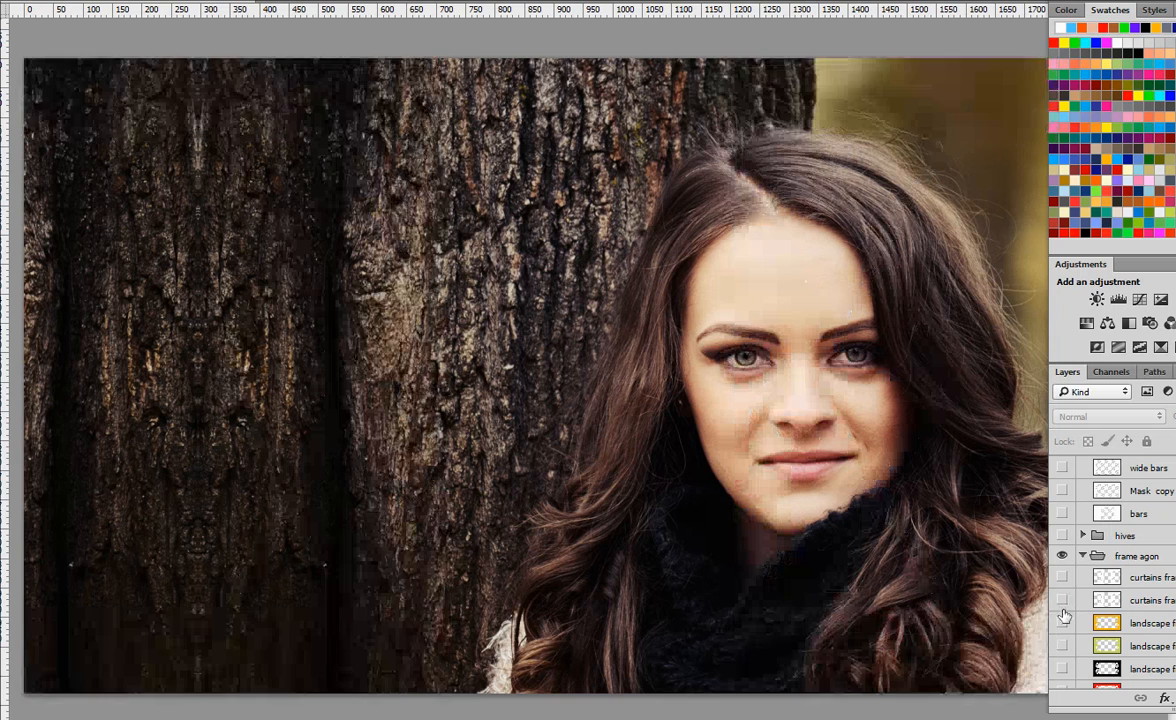
Preview the orange and green landscape frames in the frame agon group one at a time, then hide both
{"action": "left_click", "coordinate": [1063, 623]}
{"action": "left_click", "coordinate": [1063, 623]}
{"action": "left_click", "coordinate": [1063, 623]}
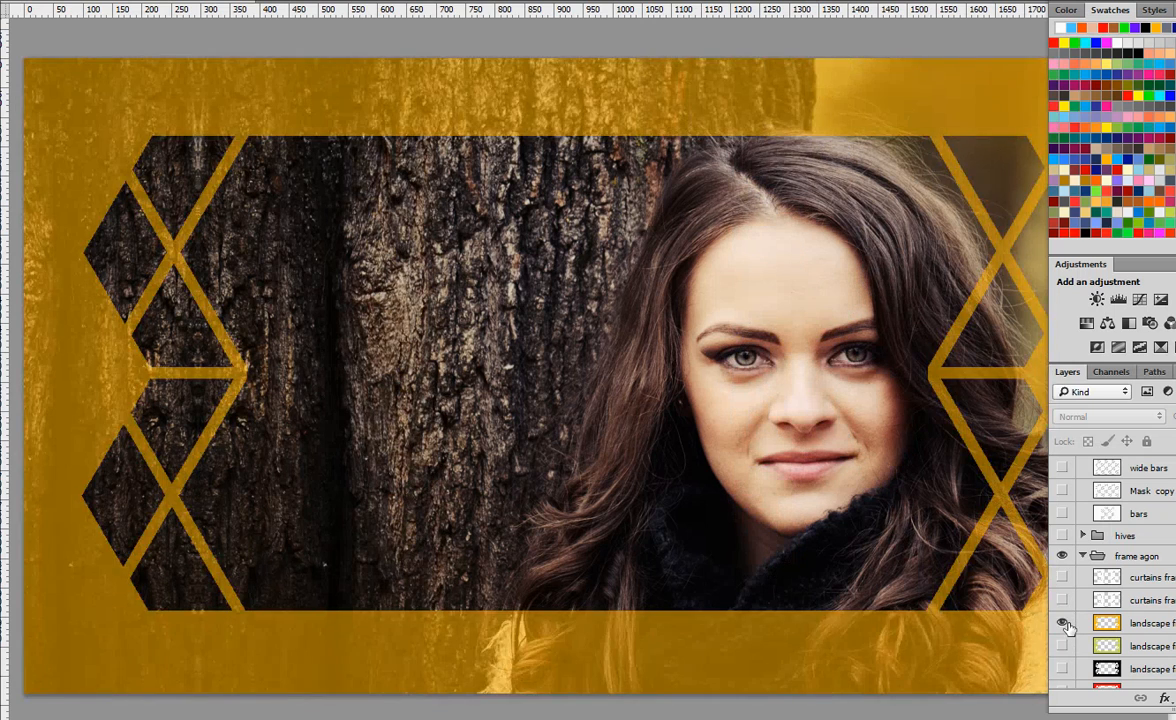
{"action": "left_click", "coordinate": [1063, 623]}
{"action": "left_click", "coordinate": [1063, 646]}
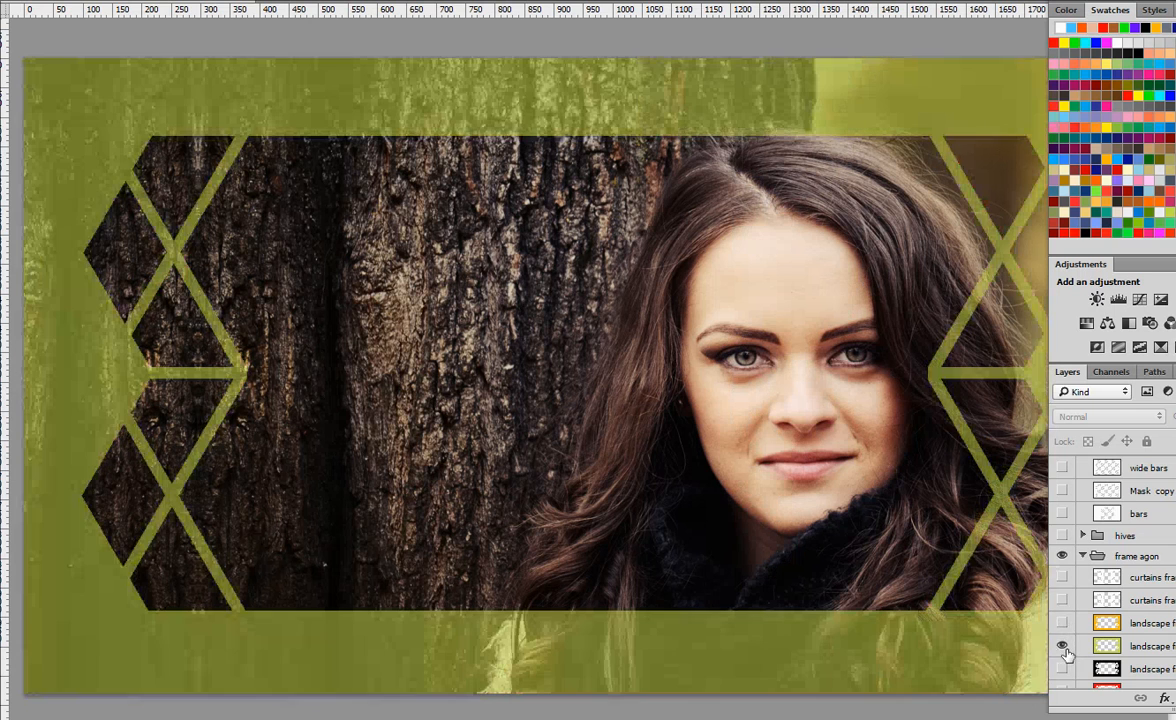
{"action": "scroll", "coordinate": [1065, 652], "scroll_direction": "down", "scroll_amount": 2}
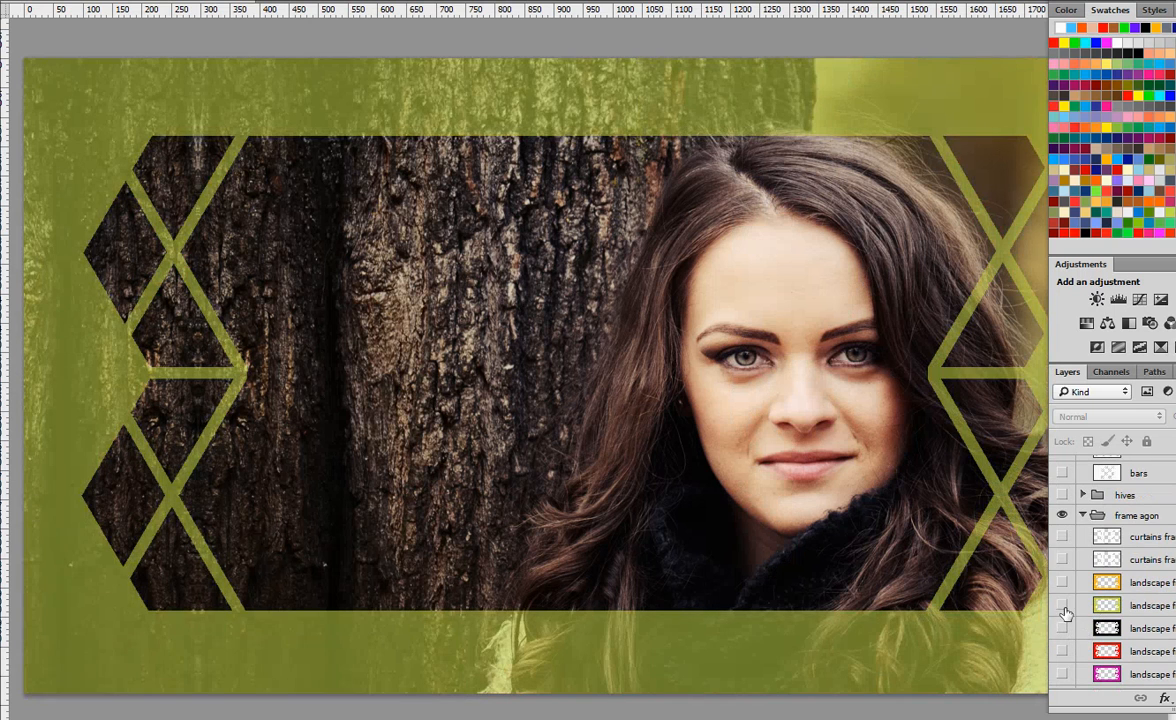
{"action": "left_click", "coordinate": [1064, 608]}
Preview the black and red landscape frames over the portrait one at a time, leaving both hidden
{"action": "left_click", "coordinate": [1062, 628]}
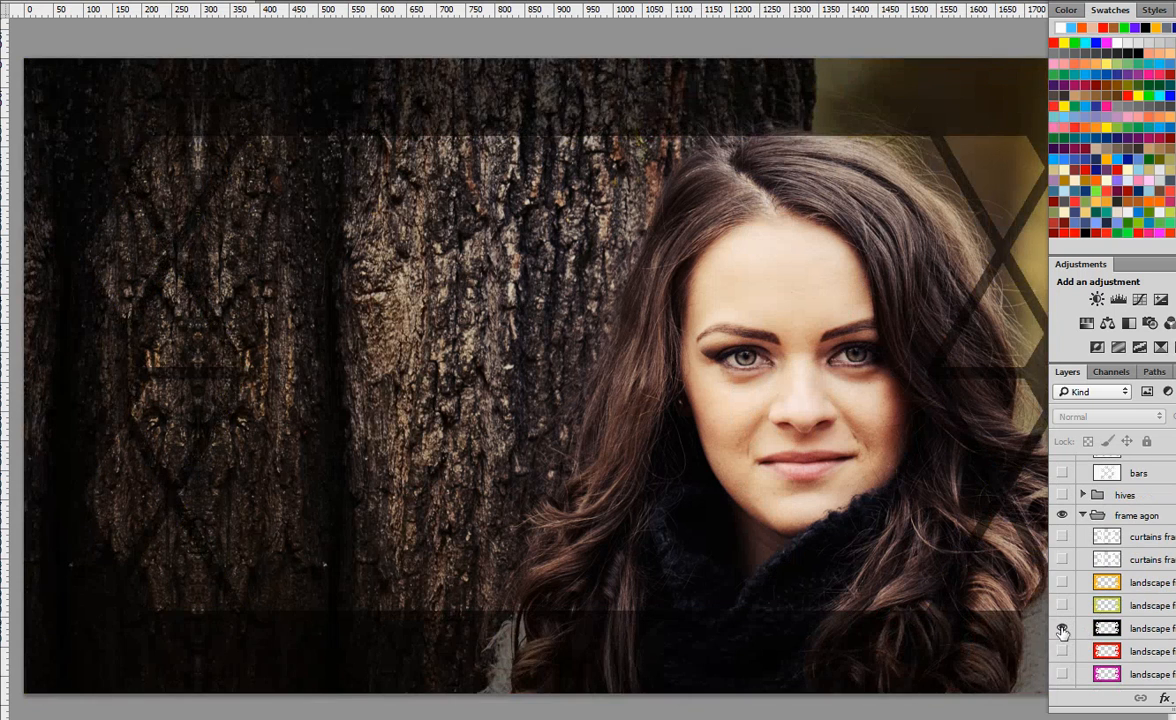
{"action": "left_click", "coordinate": [1062, 628]}
{"action": "left_click", "coordinate": [1062, 651]}
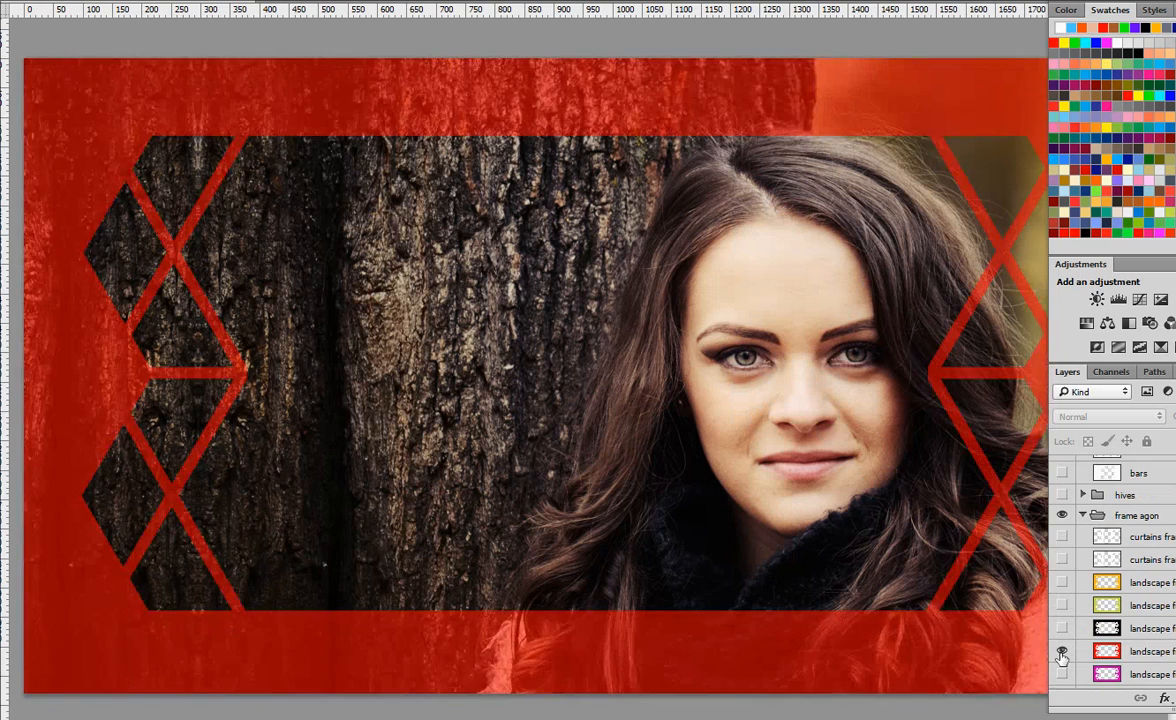
{"action": "left_click", "coordinate": [1062, 651]}
Preview the magenta, brown and purple landscape frames over the portrait one at a time, hiding each one again
{"action": "left_click", "coordinate": [1062, 674]}
{"action": "scroll", "coordinate": [1063, 650], "scroll_direction": "down", "scroll_amount": 3}
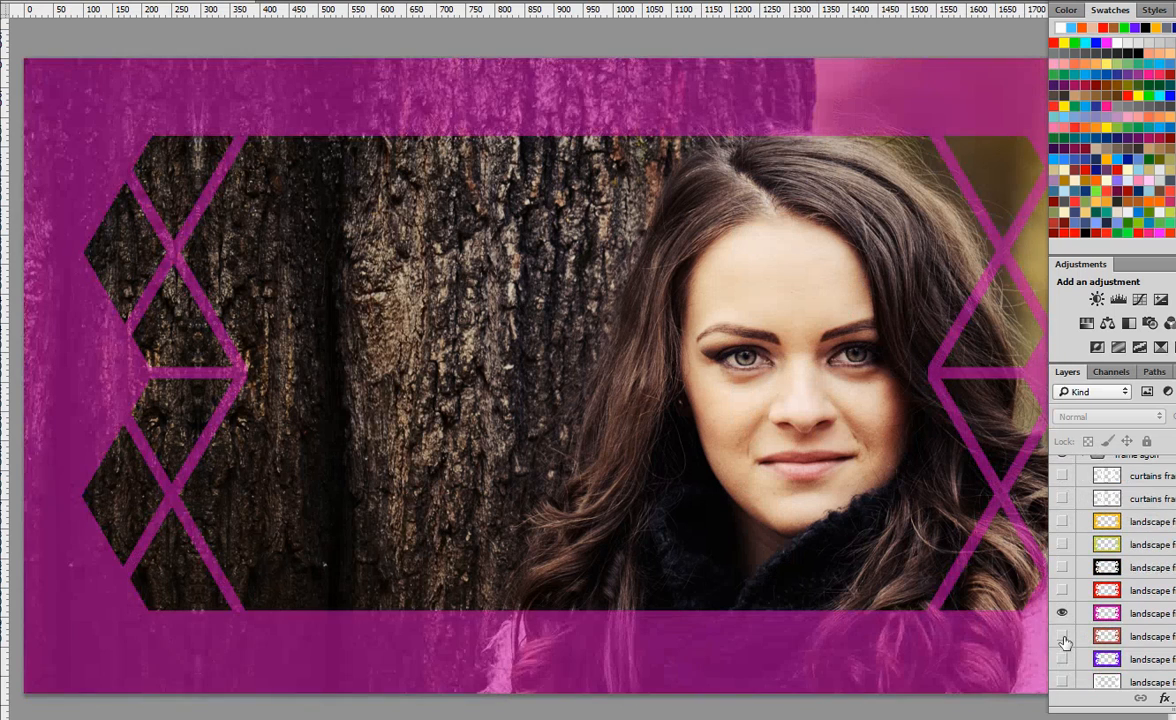
{"action": "left_click", "coordinate": [1062, 613]}
{"action": "left_click", "coordinate": [1062, 636]}
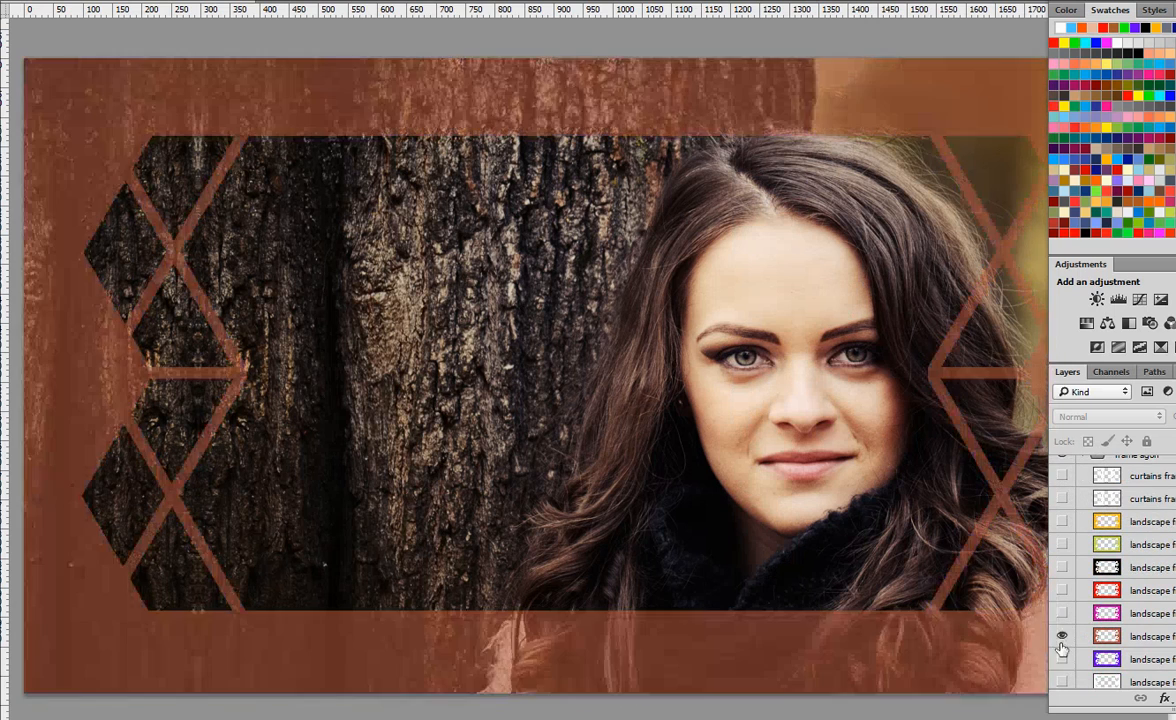
{"action": "left_click", "coordinate": [1063, 636]}
{"action": "left_click", "coordinate": [1063, 659]}
{"action": "scroll", "coordinate": [1064, 655], "scroll_direction": "down", "scroll_amount": 2}
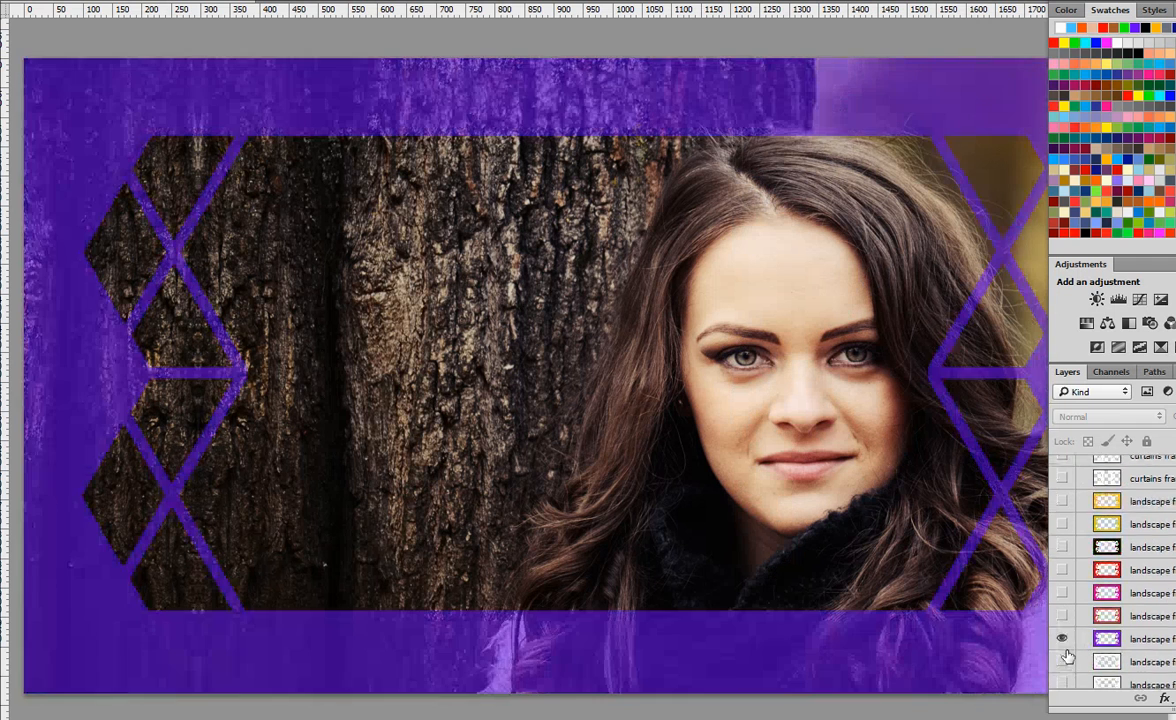
{"action": "left_click", "coordinate": [1062, 618]}
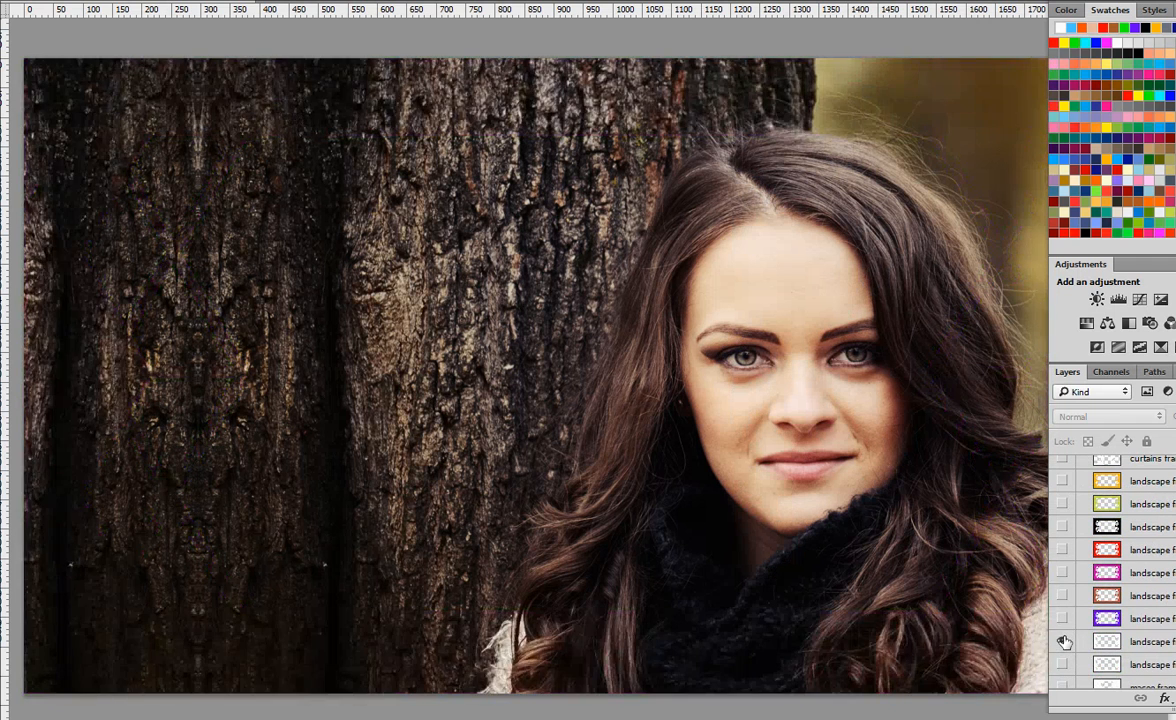
Preview the white landscape frames and the maceo frame, and hide the whole frame agon group
{"action": "left_click", "coordinate": [1063, 641]}
{"action": "scroll", "coordinate": [1063, 620], "scroll_direction": "down", "scroll_amount": 3}
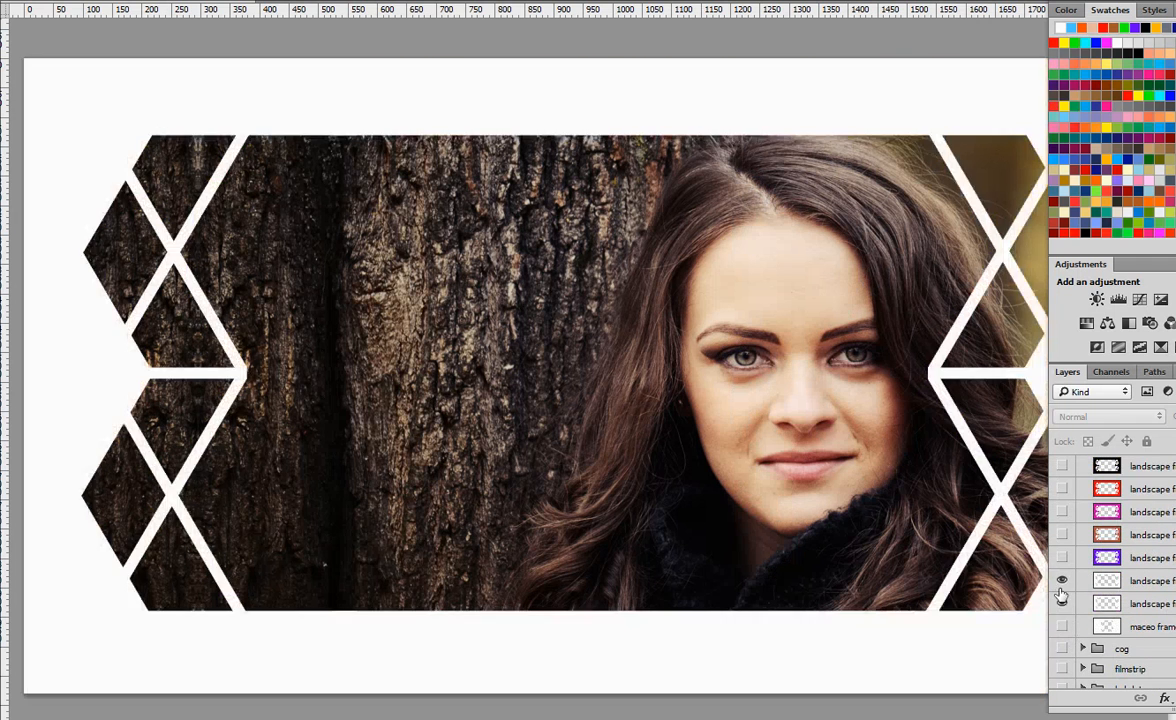
{"action": "left_click", "coordinate": [1061, 583]}
{"action": "left_click", "coordinate": [1064, 627]}
{"action": "left_click", "coordinate": [1065, 605]}
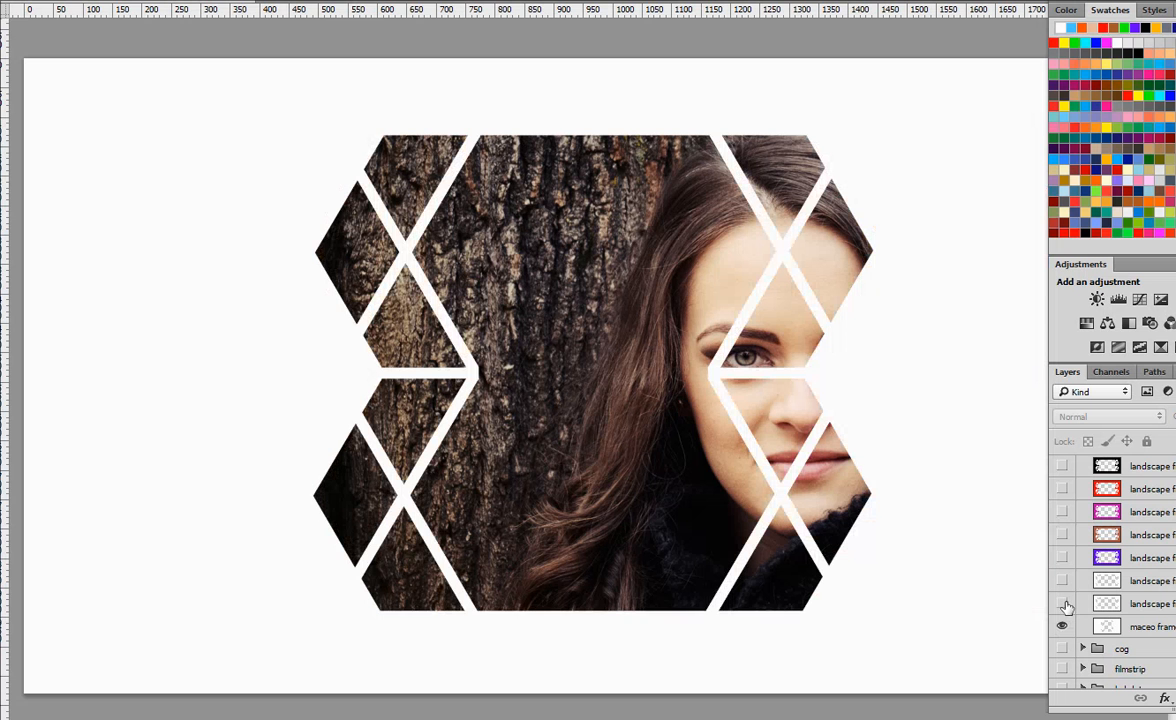
{"action": "scroll", "coordinate": [1070, 595], "scroll_direction": "up", "scroll_amount": 6}
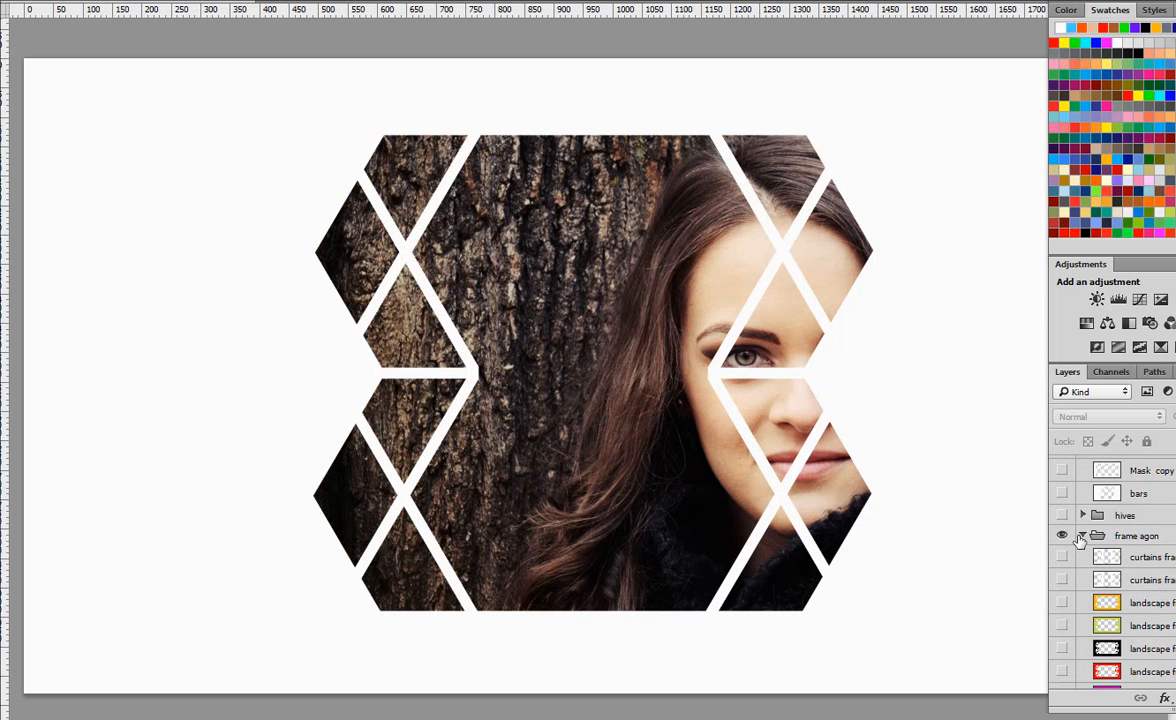
{"action": "left_click", "coordinate": [1062, 537]}
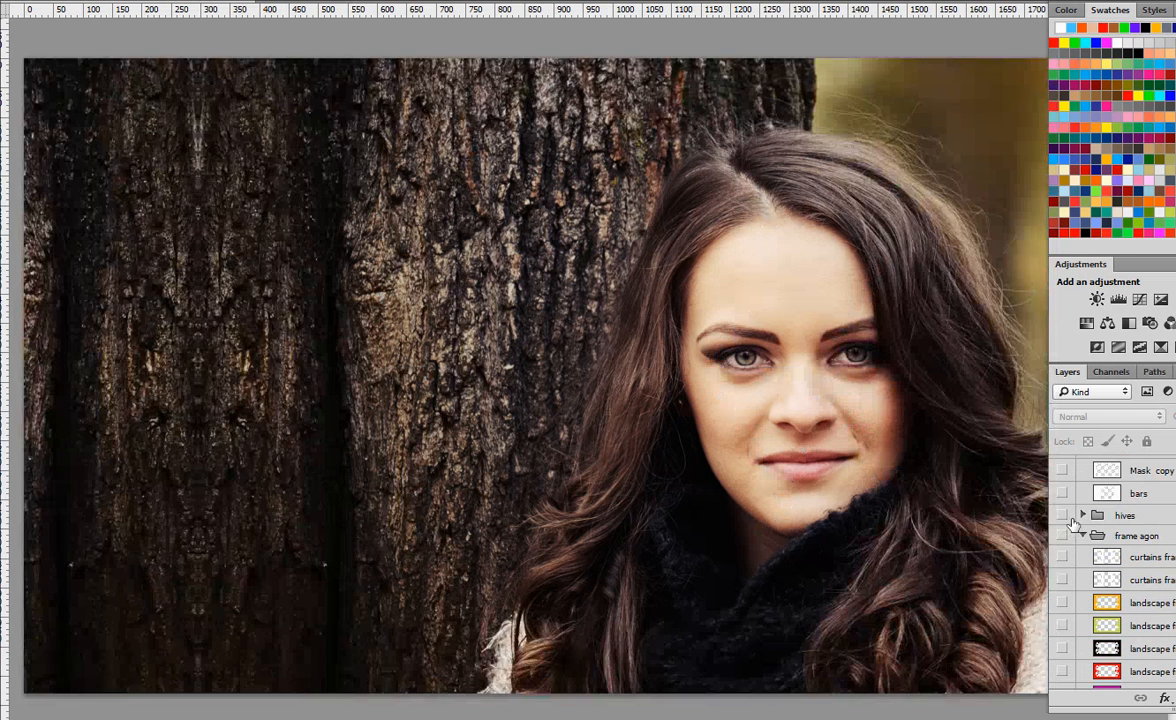
Show and expand the hives group, and compare the solid beehive frame with beehive TX, leaving only beehive TX visible
{"action": "left_click", "coordinate": [1062, 515]}
{"action": "left_click", "coordinate": [1083, 515]}
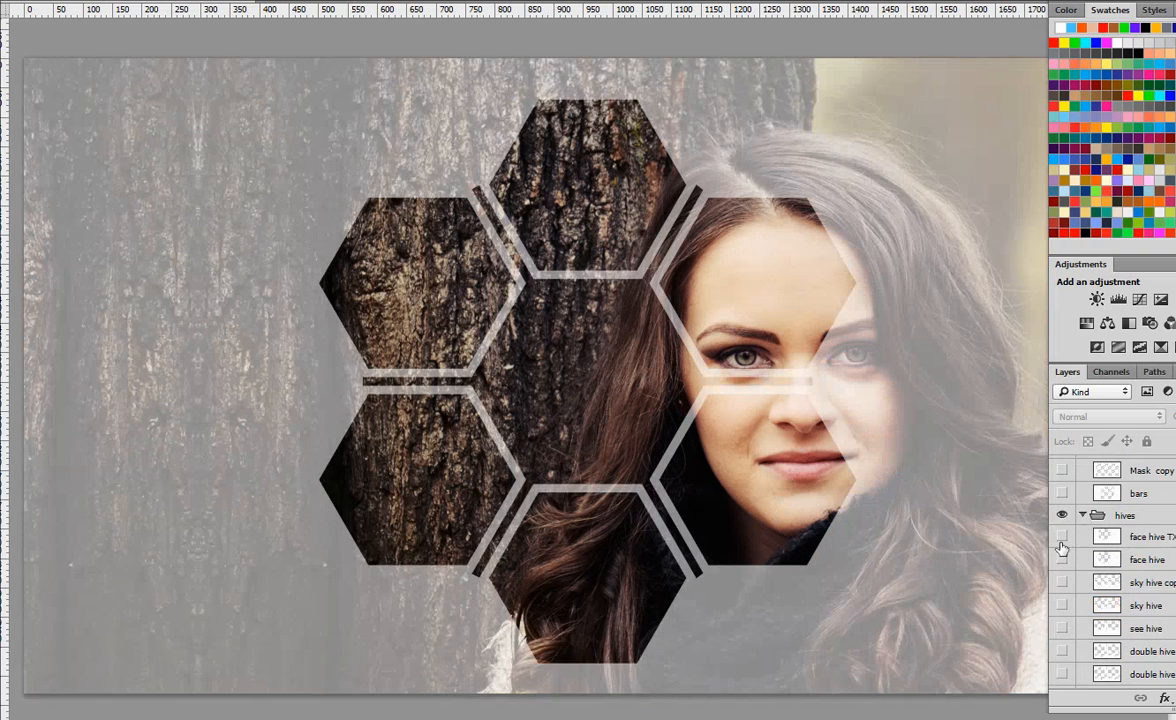
{"action": "scroll", "coordinate": [1063, 546], "scroll_direction": "down", "scroll_amount": 4}
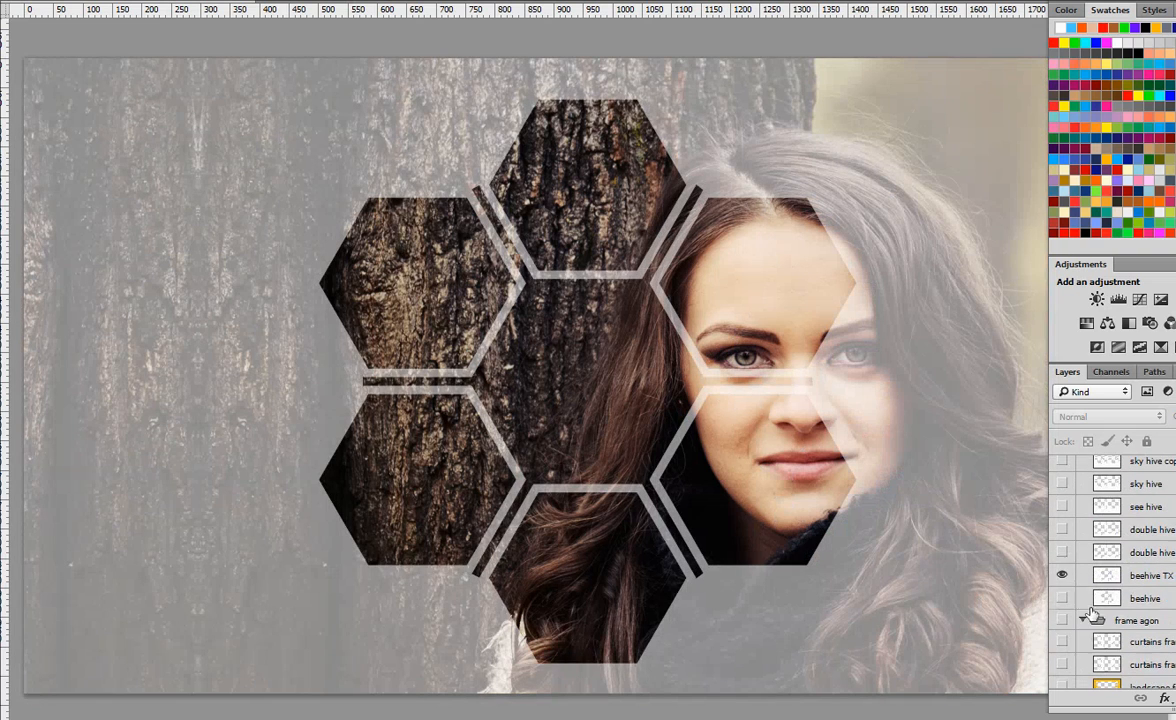
{"action": "left_click", "coordinate": [1062, 575]}
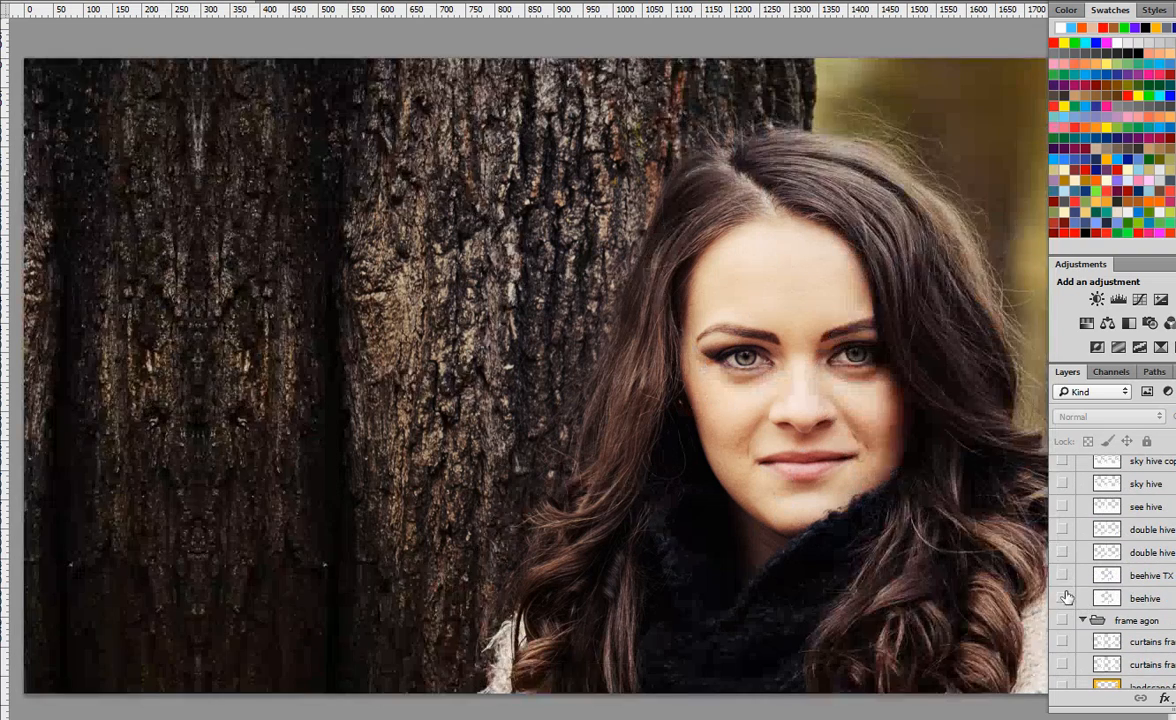
{"action": "left_click", "coordinate": [1062, 598]}
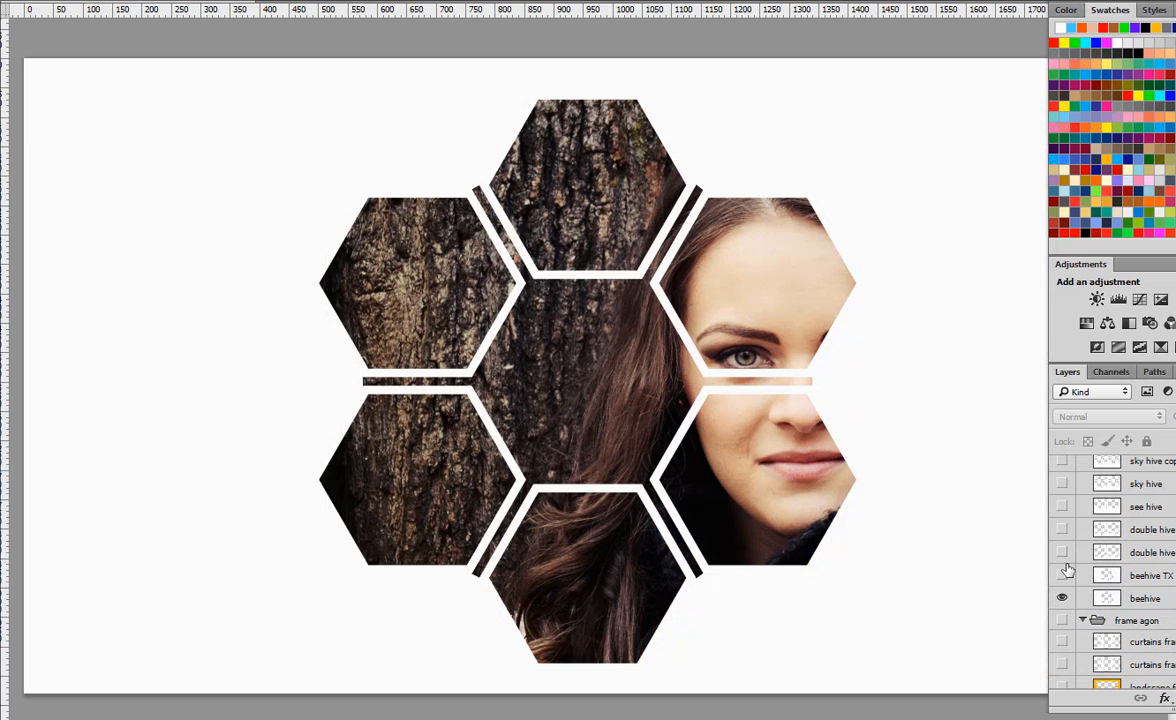
{"action": "left_click", "coordinate": [1062, 575]}
{"action": "left_click", "coordinate": [1062, 575]}
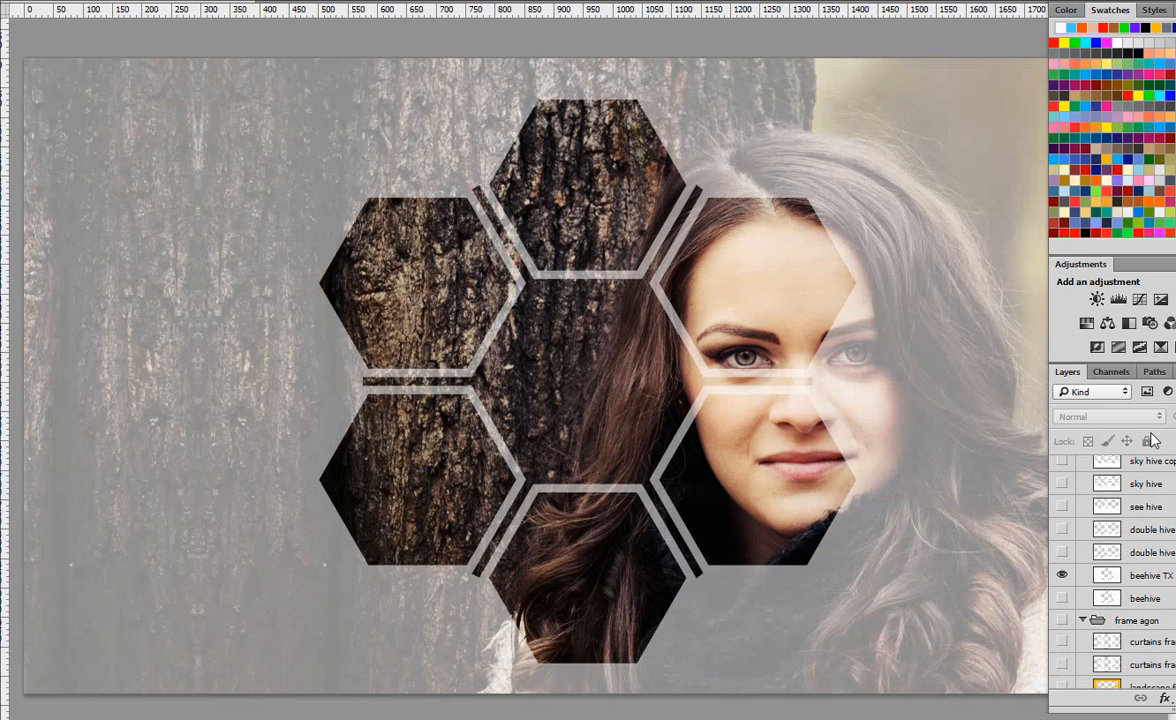
Lower the opacity of the beehive TX layer and hide it
{"action": "left_click", "coordinate": [1141, 578]}
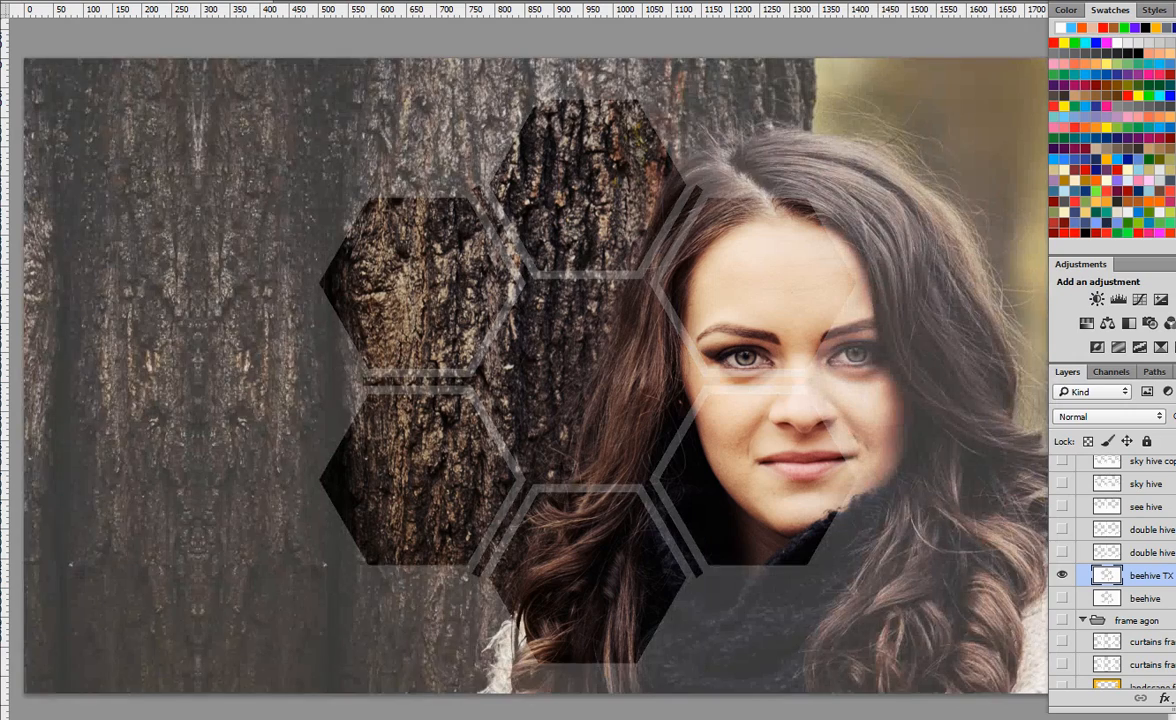
{"action": "left_click", "coordinate": [1062, 574]}
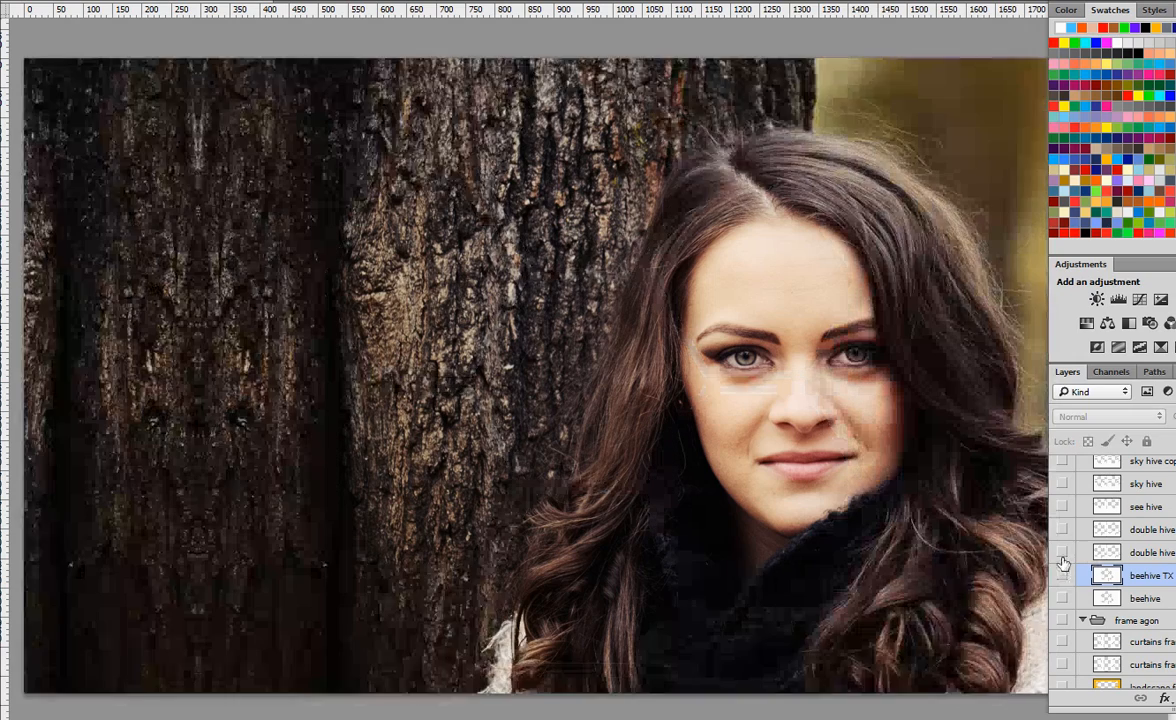
Preview the solid and translucent double hive frames one at a time, leaving both hidden
{"action": "left_click", "coordinate": [1062, 552]}
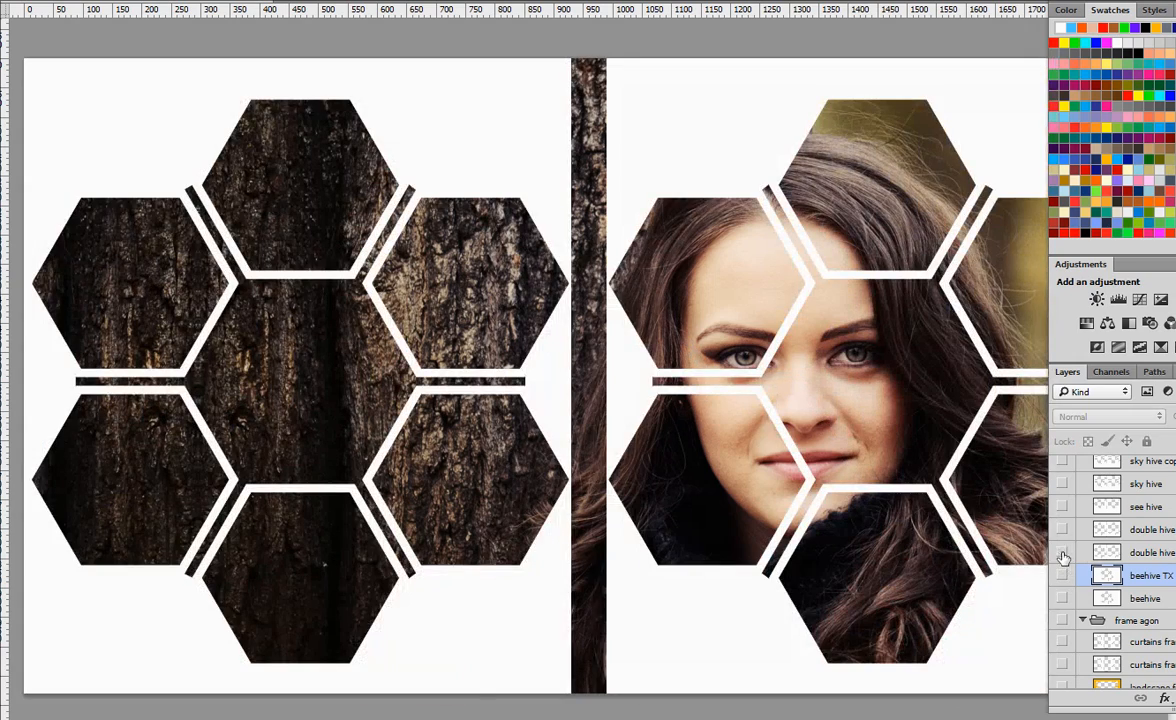
{"action": "left_click", "coordinate": [1062, 552]}
{"action": "left_click", "coordinate": [1062, 529]}
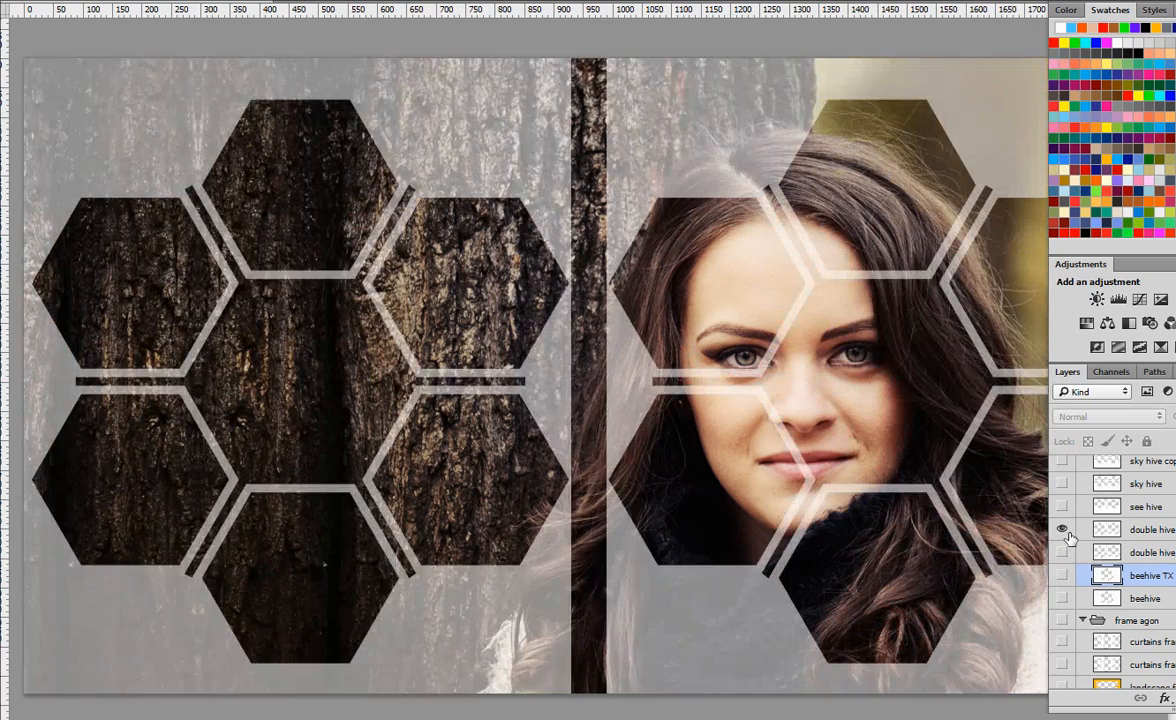
{"action": "left_click", "coordinate": [1062, 530]}
Preview the see hive, sky hive and translucent sky hive copy frames one at a time over the portrait
{"action": "left_click", "coordinate": [1062, 506]}
{"action": "scroll", "coordinate": [1075, 560], "scroll_direction": "up", "scroll_amount": 3}
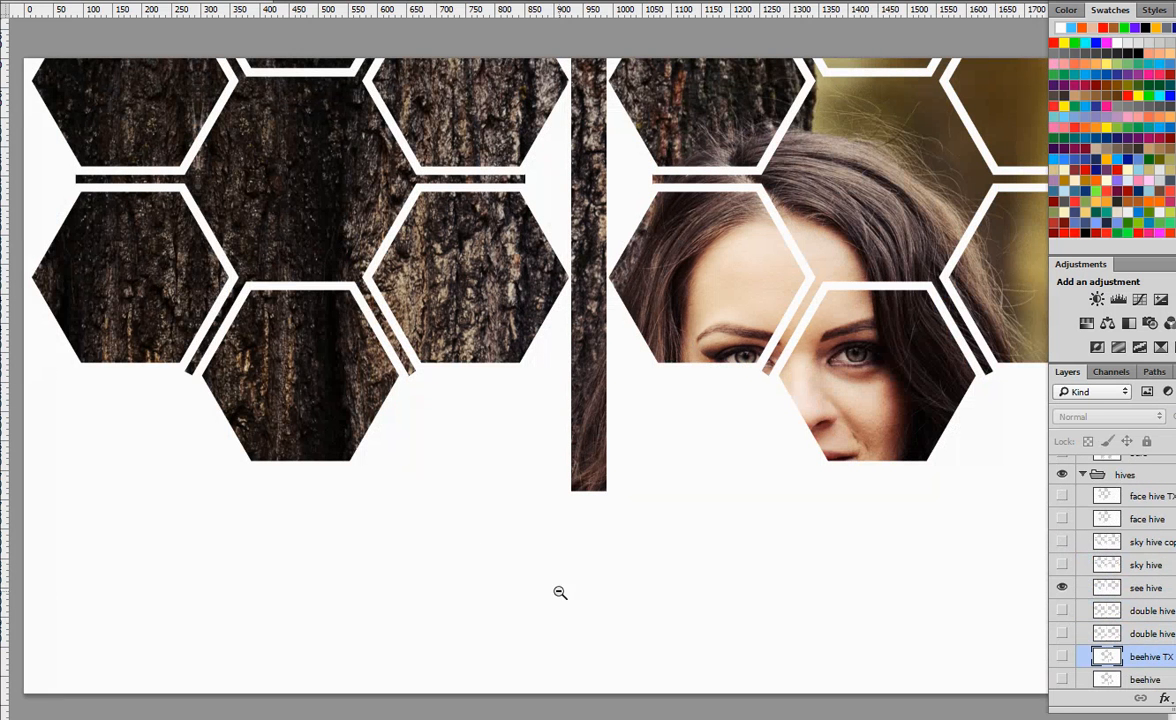
{"action": "left_click", "coordinate": [1062, 564]}
{"action": "left_click", "coordinate": [1062, 587]}
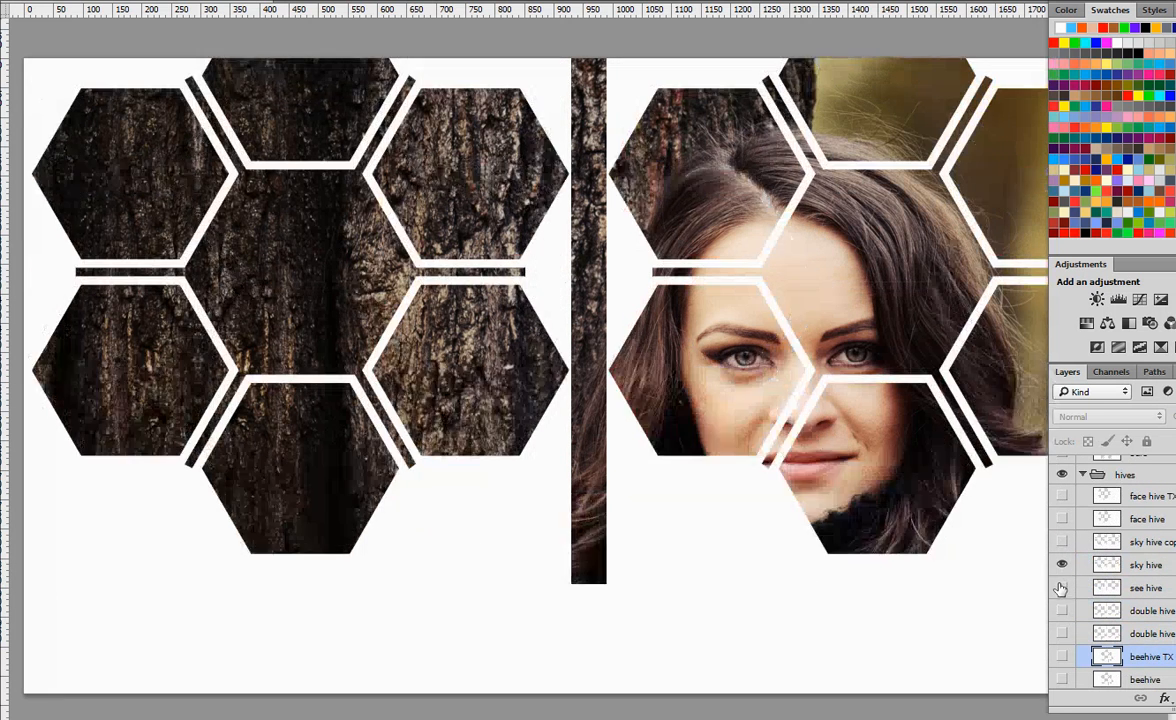
{"action": "left_click", "coordinate": [1062, 541]}
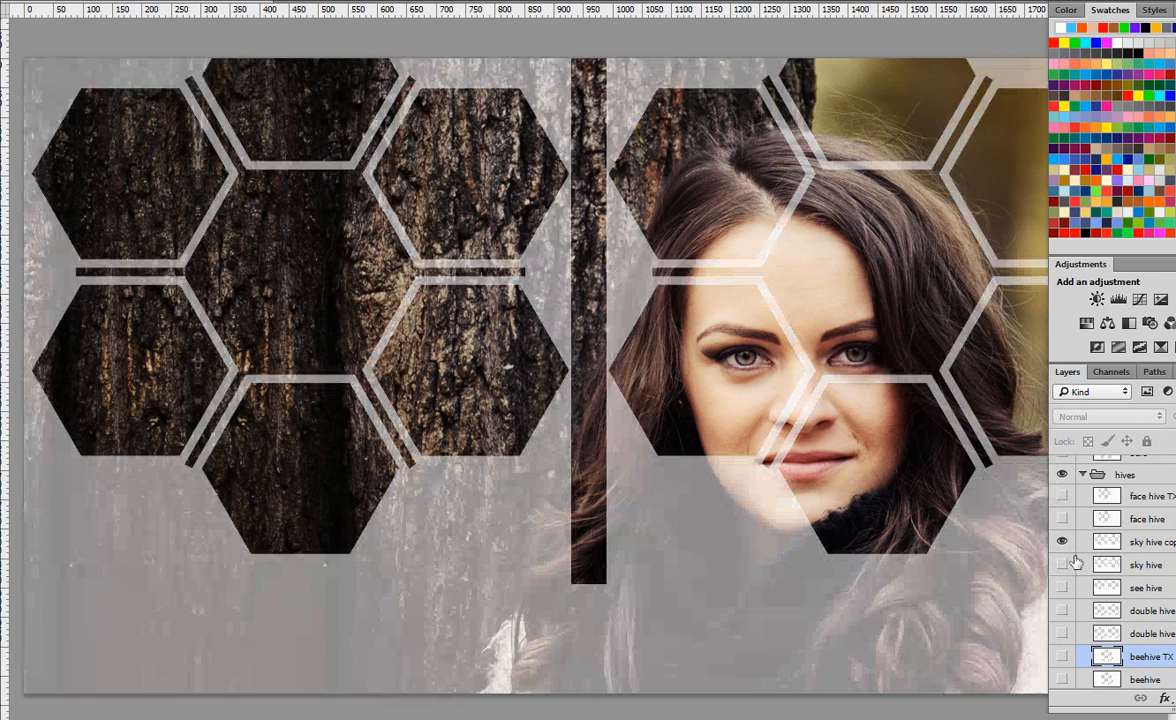
{"action": "left_click", "coordinate": [1061, 540]}
{"action": "left_click", "coordinate": [1061, 540]}
Preview the face hive frame and its translucent face hive TX version, leaving only face hive TX visible
{"action": "left_click", "coordinate": [1062, 519]}
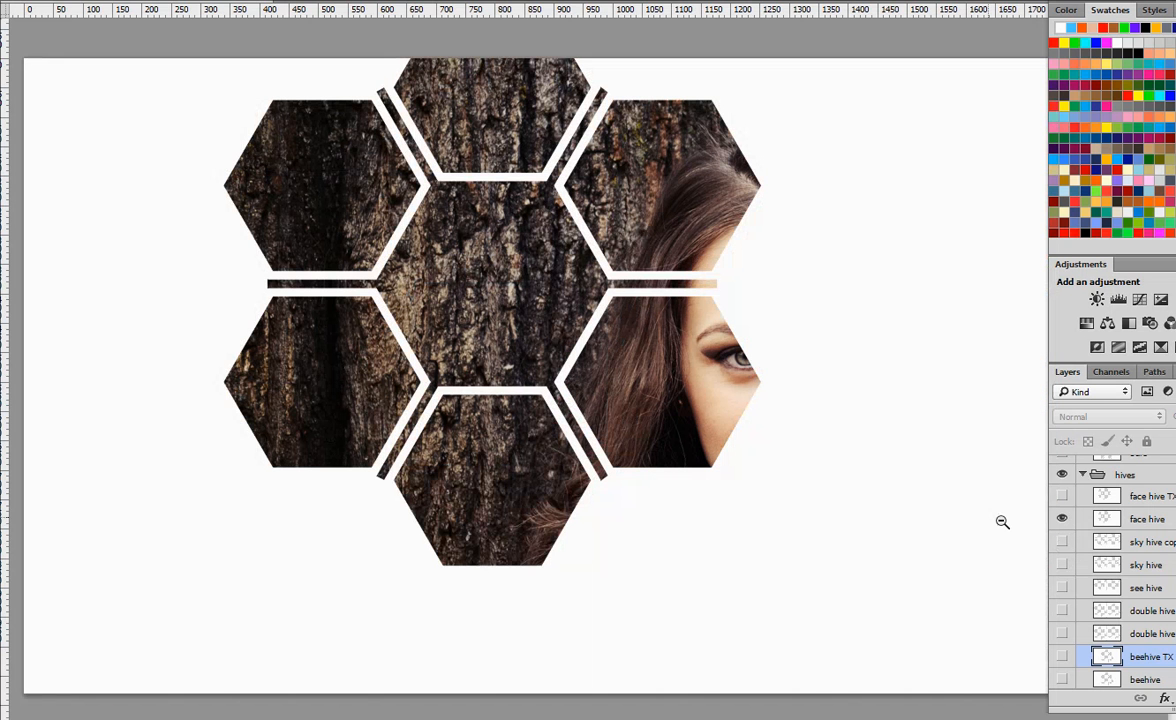
{"action": "left_click", "coordinate": [1062, 497]}
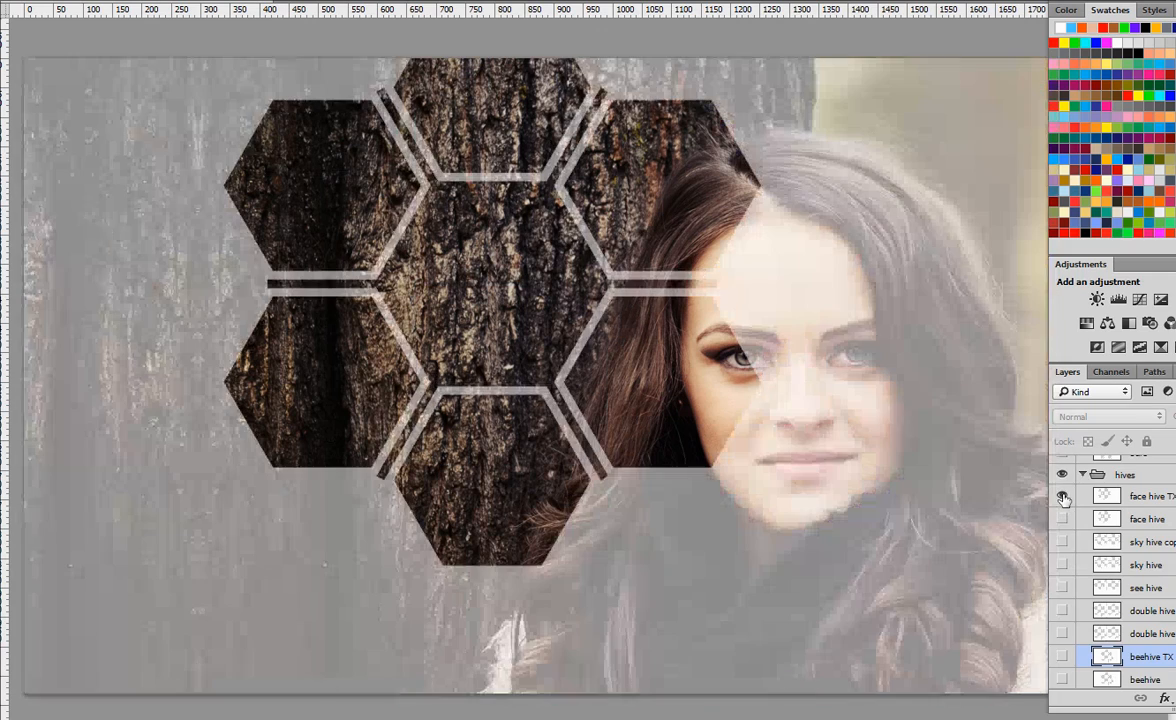
{"action": "scroll", "coordinate": [1090, 530], "scroll_direction": "up", "scroll_amount": 3}
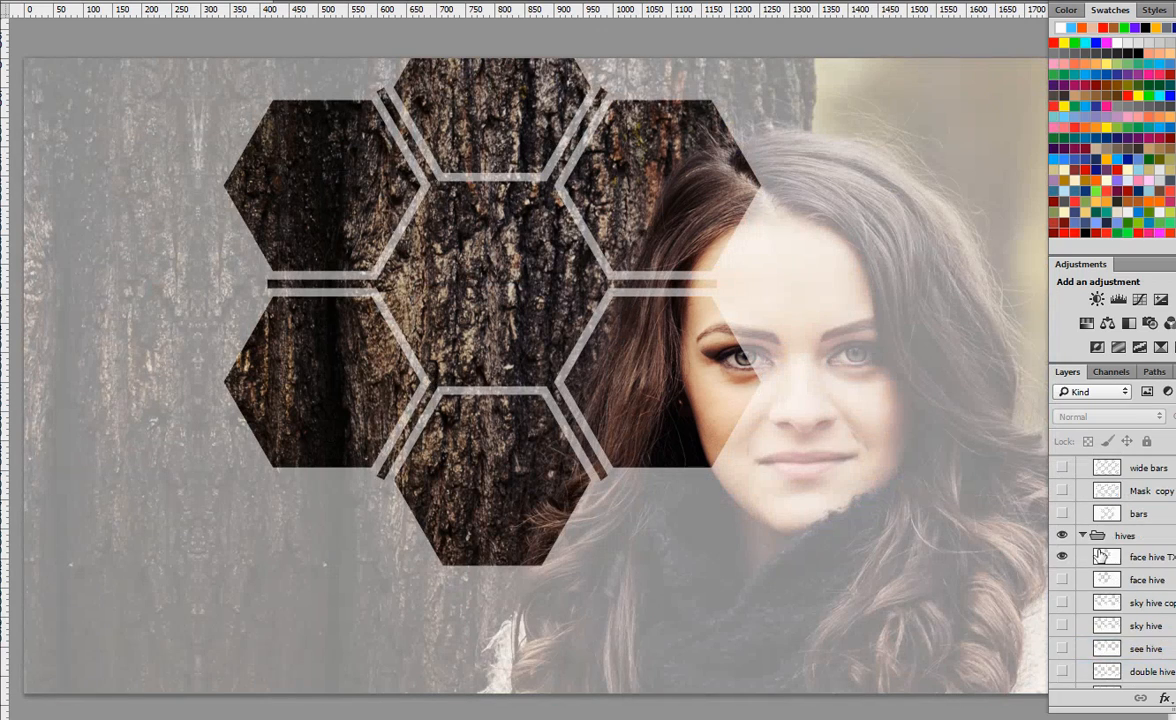
Collapse the hives group and hide its face hive overlay, and collapse the frame agon group
{"action": "left_click", "coordinate": [1083, 537]}
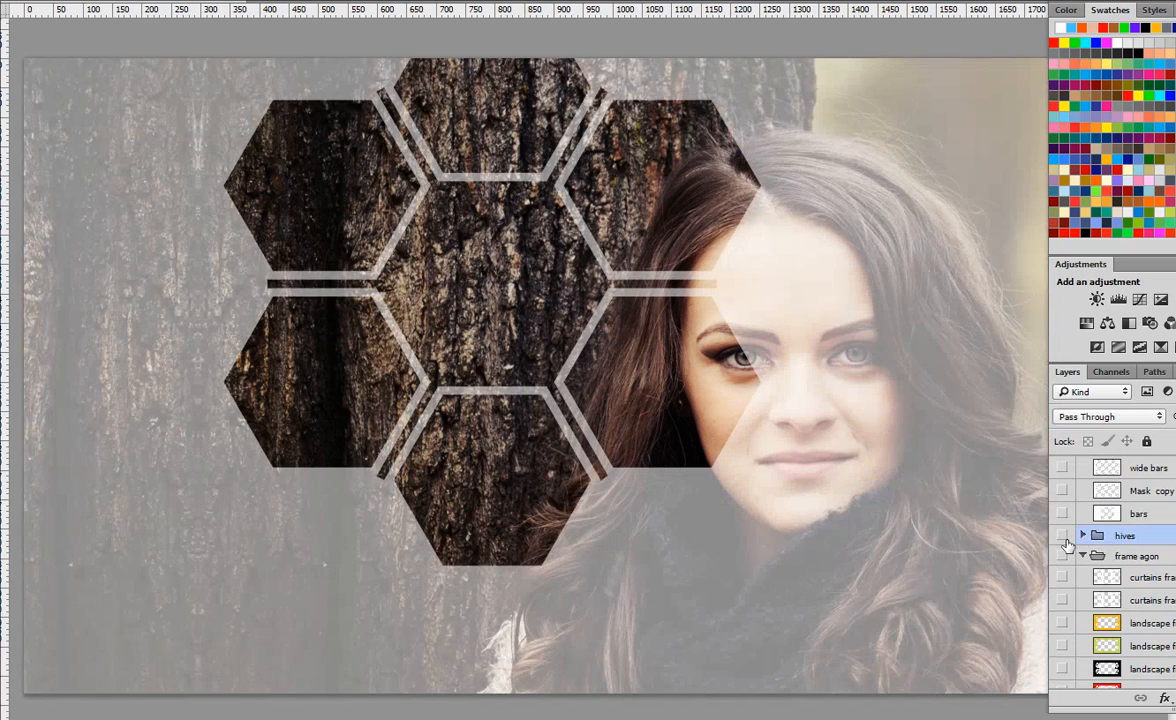
{"action": "left_click", "coordinate": [1063, 537]}
{"action": "left_click", "coordinate": [1064, 538]}
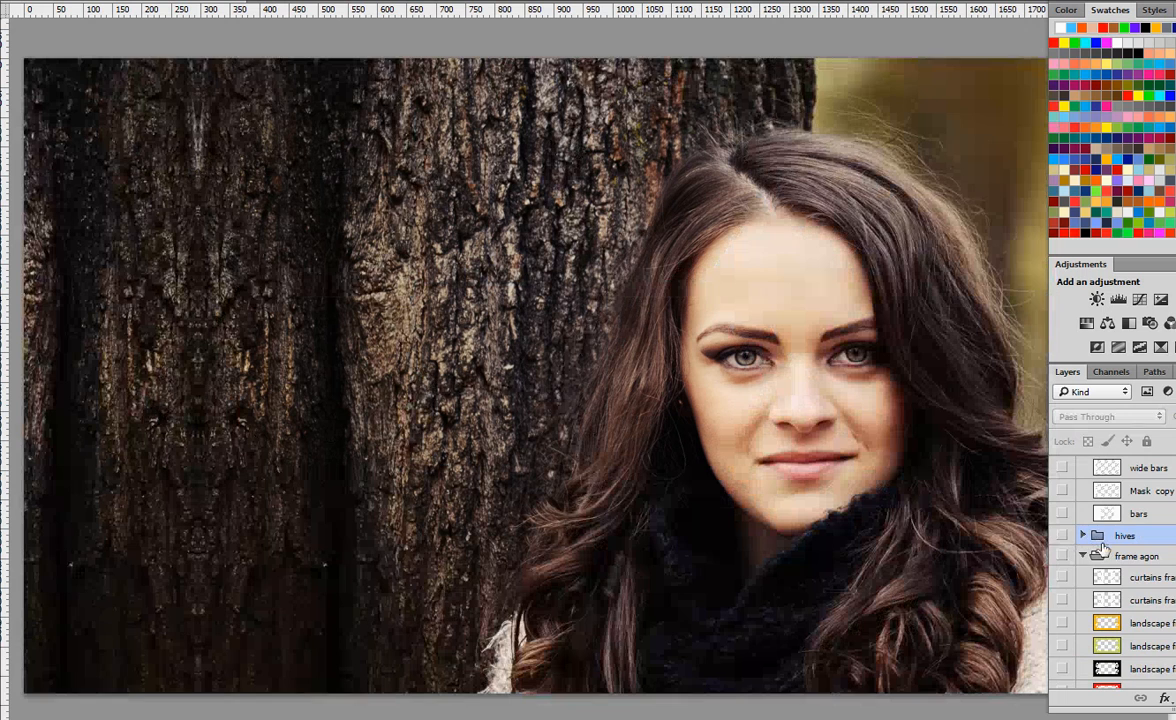
{"action": "left_click", "coordinate": [1083, 556]}
{"action": "scroll", "coordinate": [1084, 545], "scroll_direction": "up", "scroll_amount": 5}
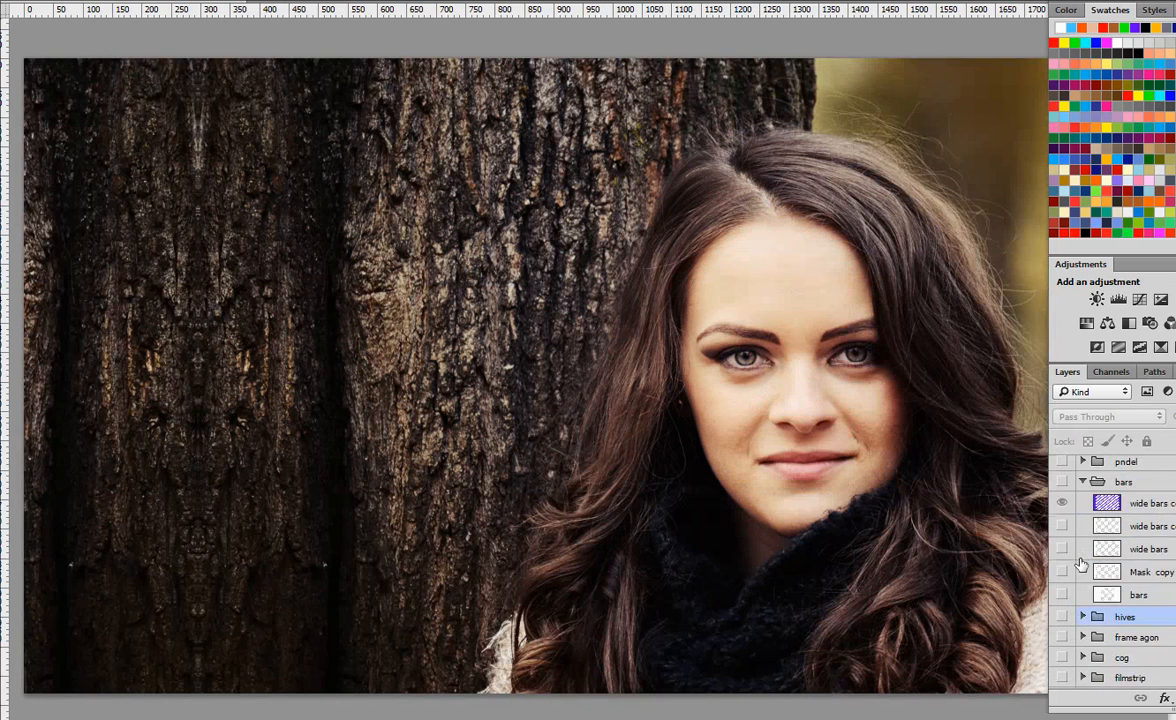
Show the bars group and preview its purple, translucent and white wide bars frames one at a time, leaving them hidden
{"action": "left_click", "coordinate": [1062, 501]}
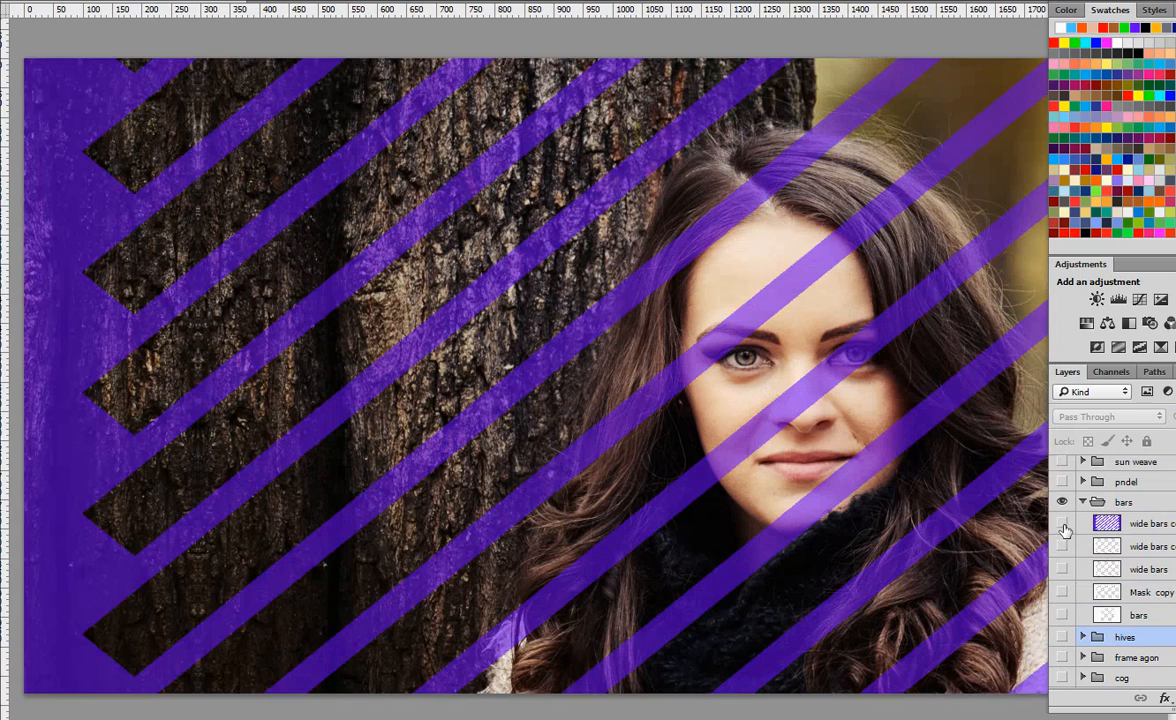
{"action": "left_click", "coordinate": [1063, 524]}
{"action": "left_click", "coordinate": [1062, 546]}
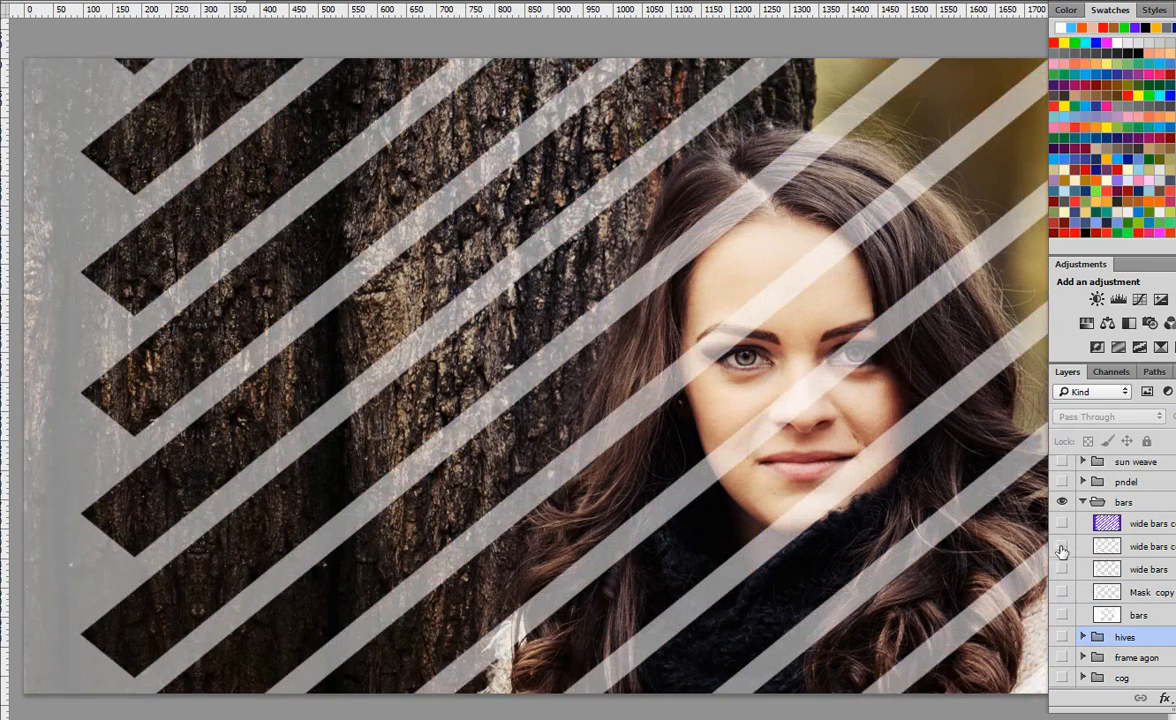
{"action": "left_click", "coordinate": [1062, 546]}
{"action": "left_click", "coordinate": [1062, 569]}
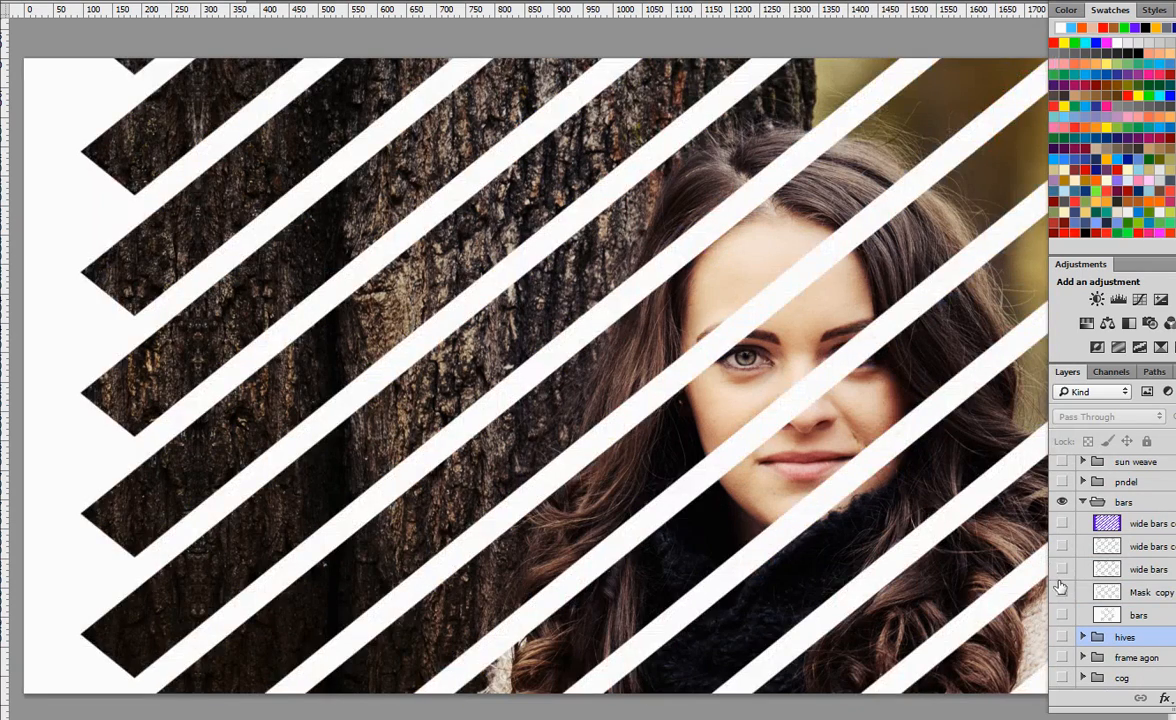
{"action": "left_click", "coordinate": [1062, 569]}
Preview the Mask copy and bars frames in the bars group one at a time, and hide the group
{"action": "left_click", "coordinate": [1062, 592]}
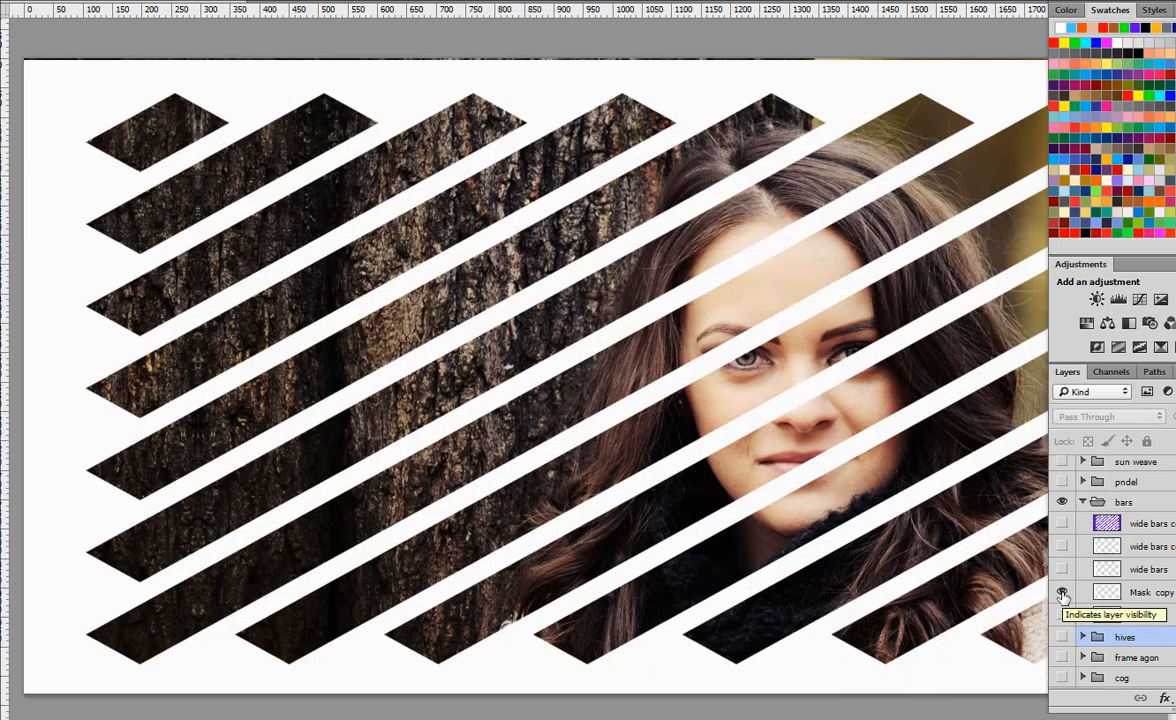
{"action": "left_click", "coordinate": [1062, 593]}
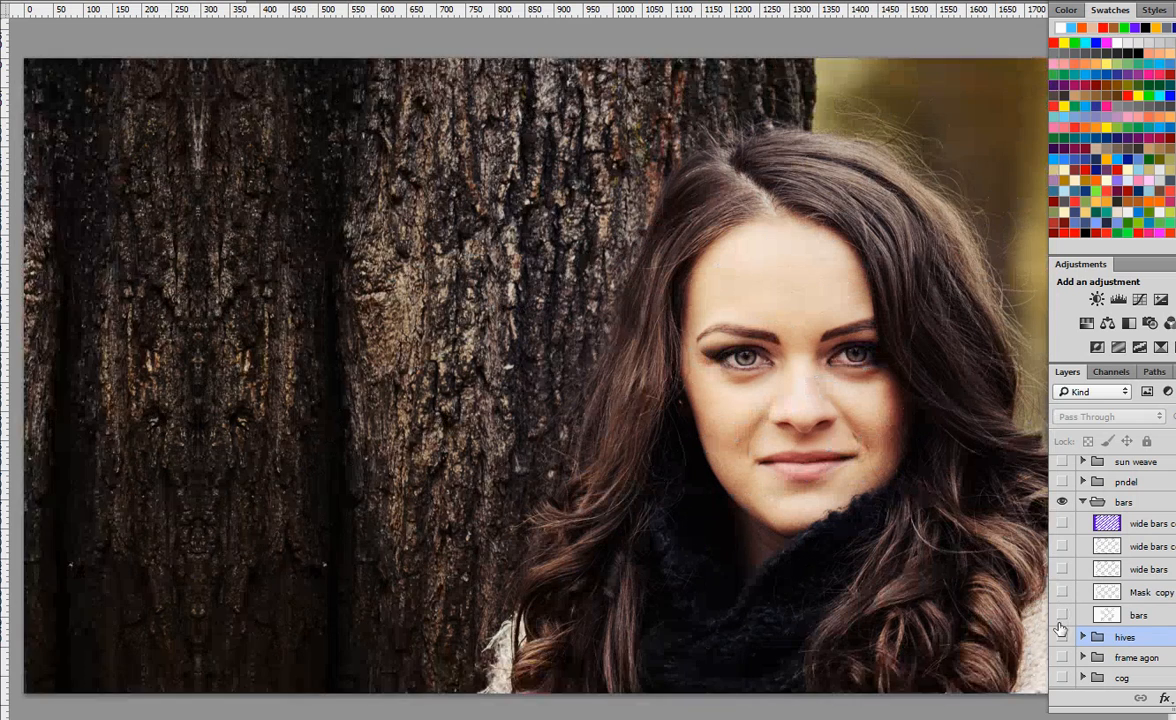
{"action": "left_click", "coordinate": [1061, 617]}
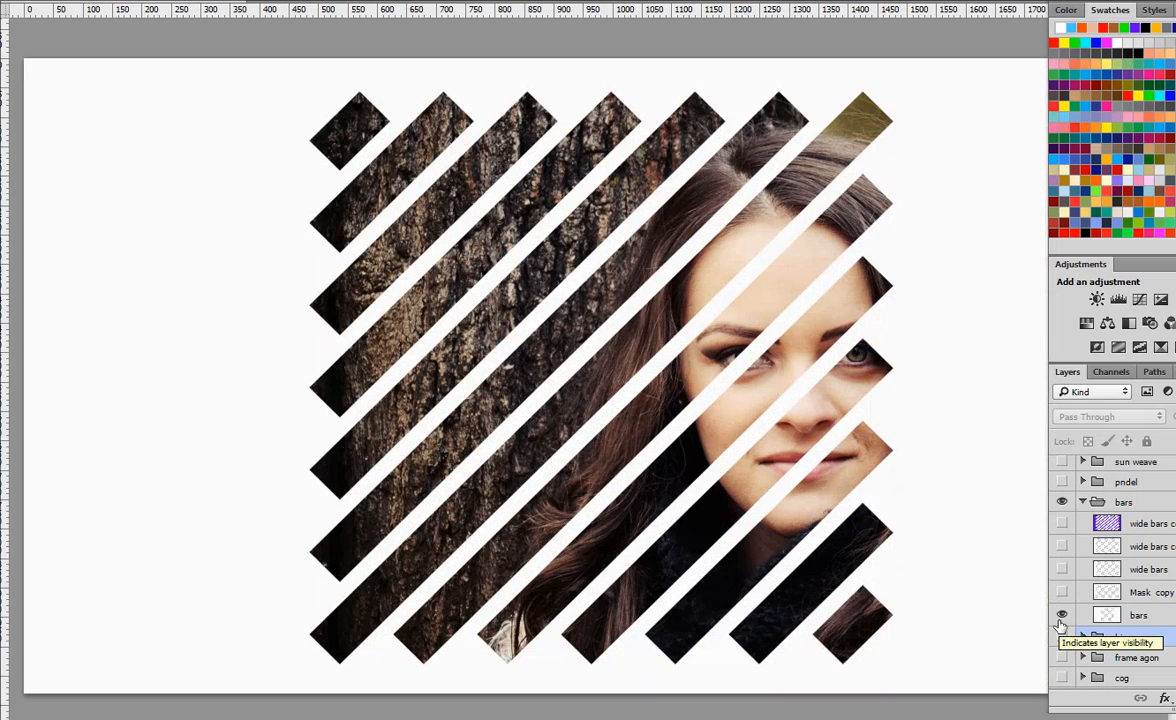
{"action": "left_click", "coordinate": [1062, 502]}
Show and expand the pndel group and preview its gride frame and two uppermost mask copy frames one at a time
{"action": "scroll", "coordinate": [1060, 538], "scroll_direction": "up", "scroll_amount": 1}
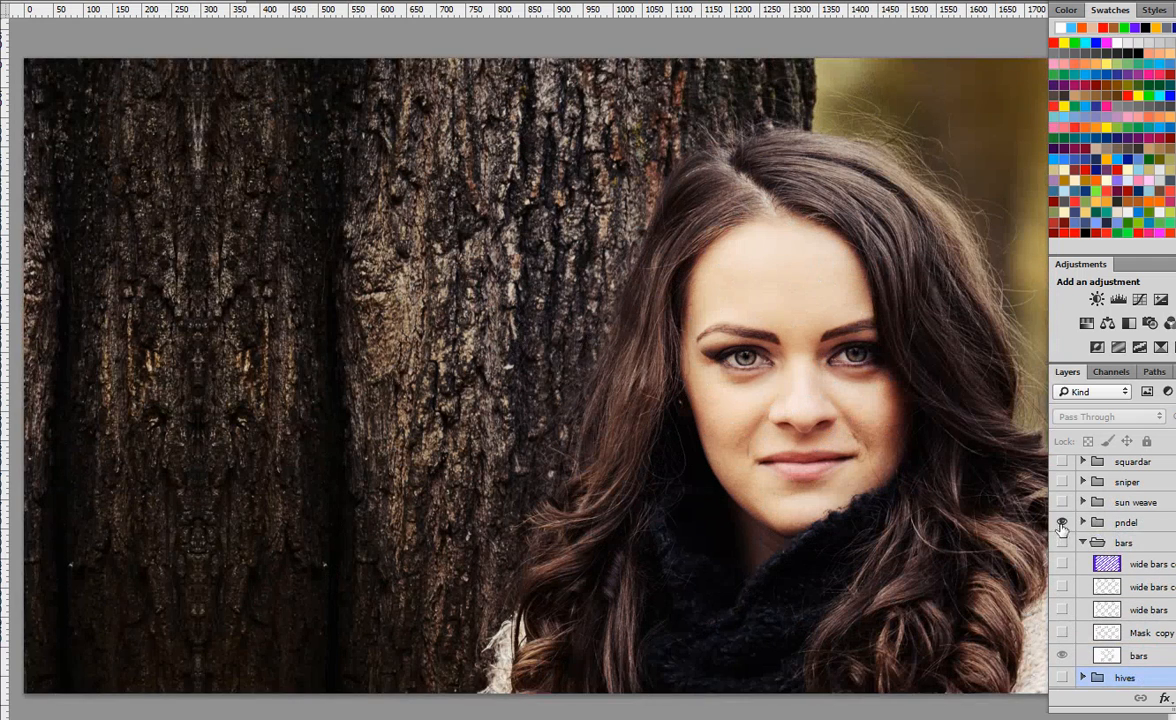
{"action": "left_click", "coordinate": [1062, 522]}
{"action": "left_click", "coordinate": [1083, 523]}
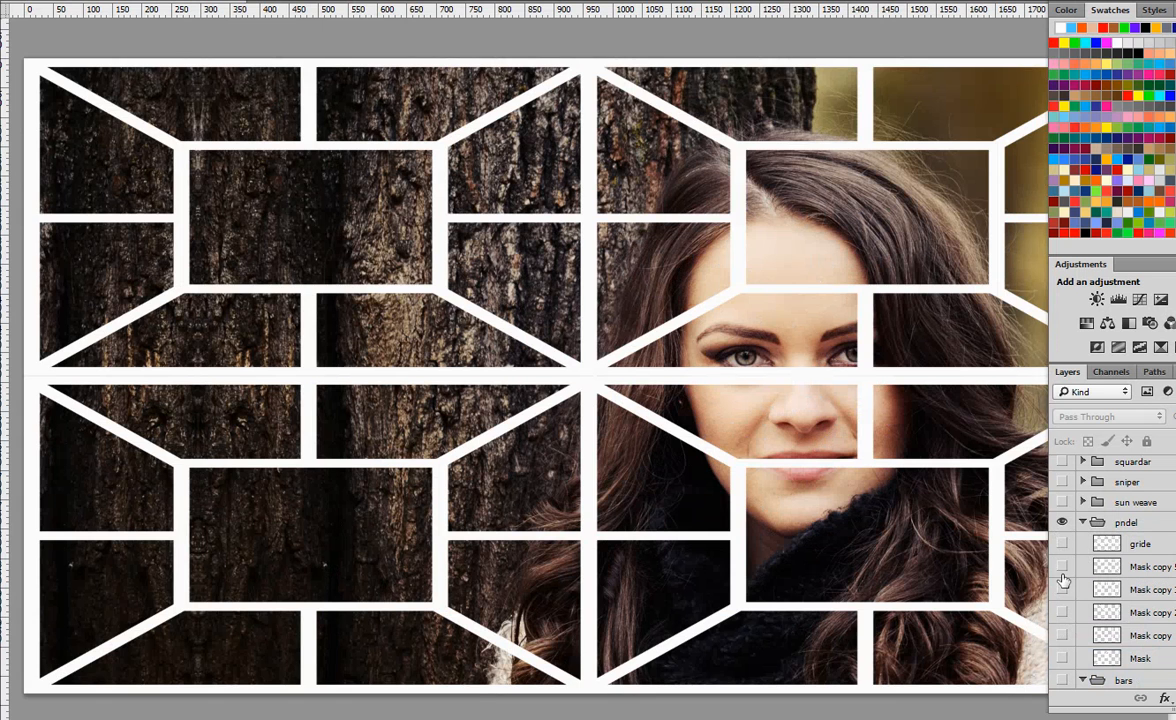
{"action": "left_click", "coordinate": [1062, 543]}
{"action": "left_click", "coordinate": [1062, 566]}
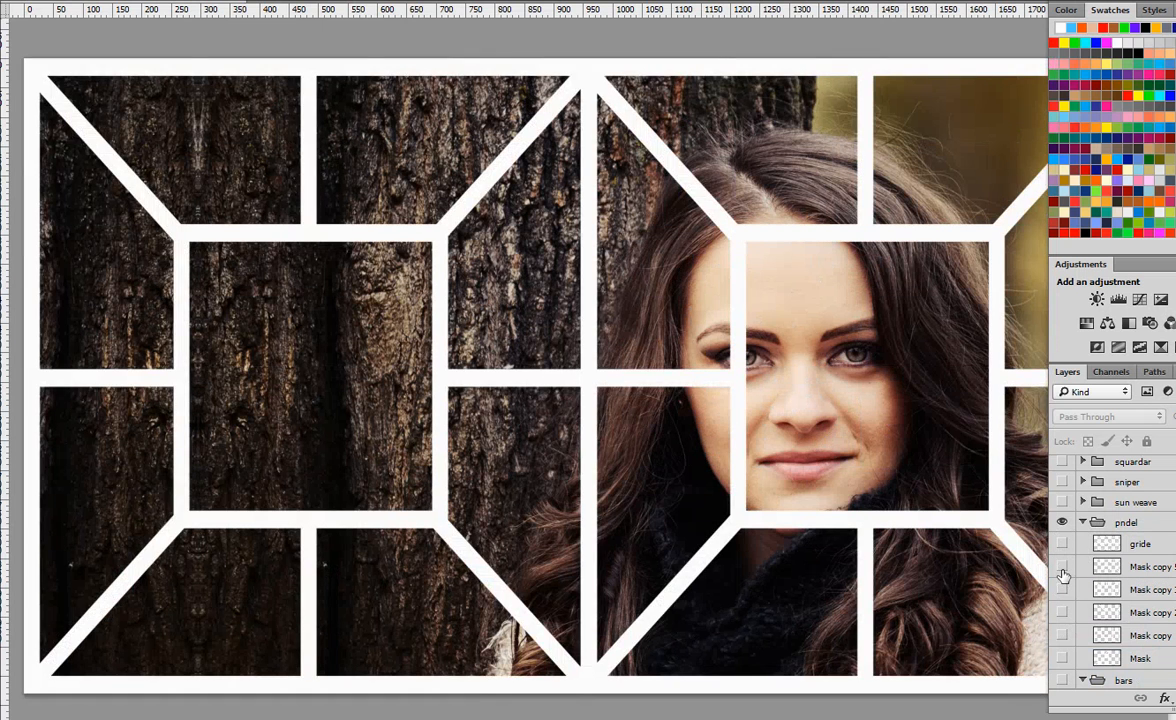
{"action": "left_click", "coordinate": [1062, 568]}
{"action": "left_click", "coordinate": [1062, 589]}
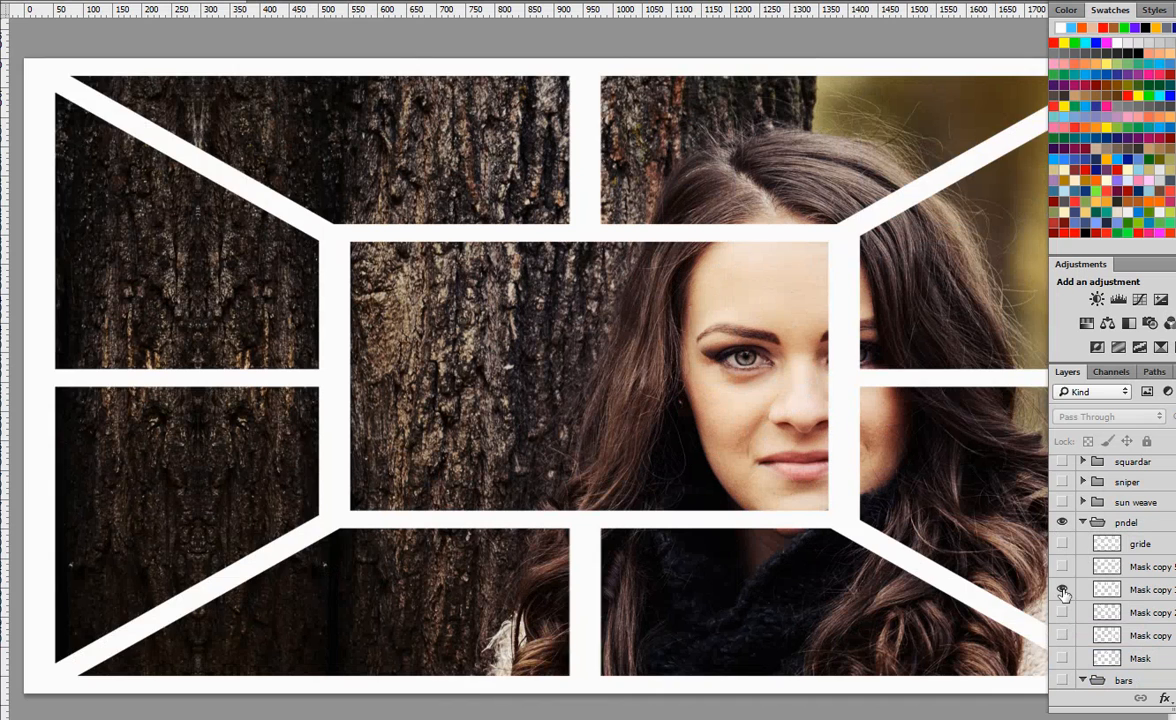
{"action": "left_click", "coordinate": [1062, 589]}
Preview the Mask copy 2, Mask copy and Mask frames of the pndel group one at a time, and hide the group
{"action": "left_click", "coordinate": [1062, 612]}
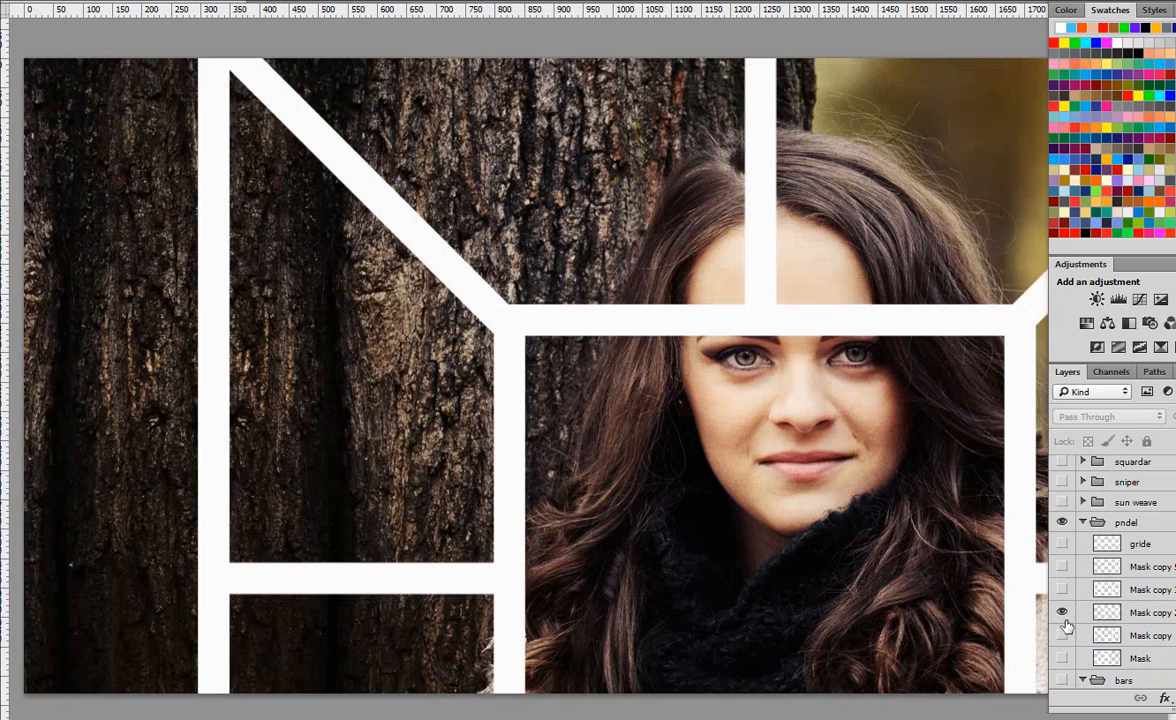
{"action": "left_click", "coordinate": [1062, 612]}
{"action": "left_click", "coordinate": [1062, 635]}
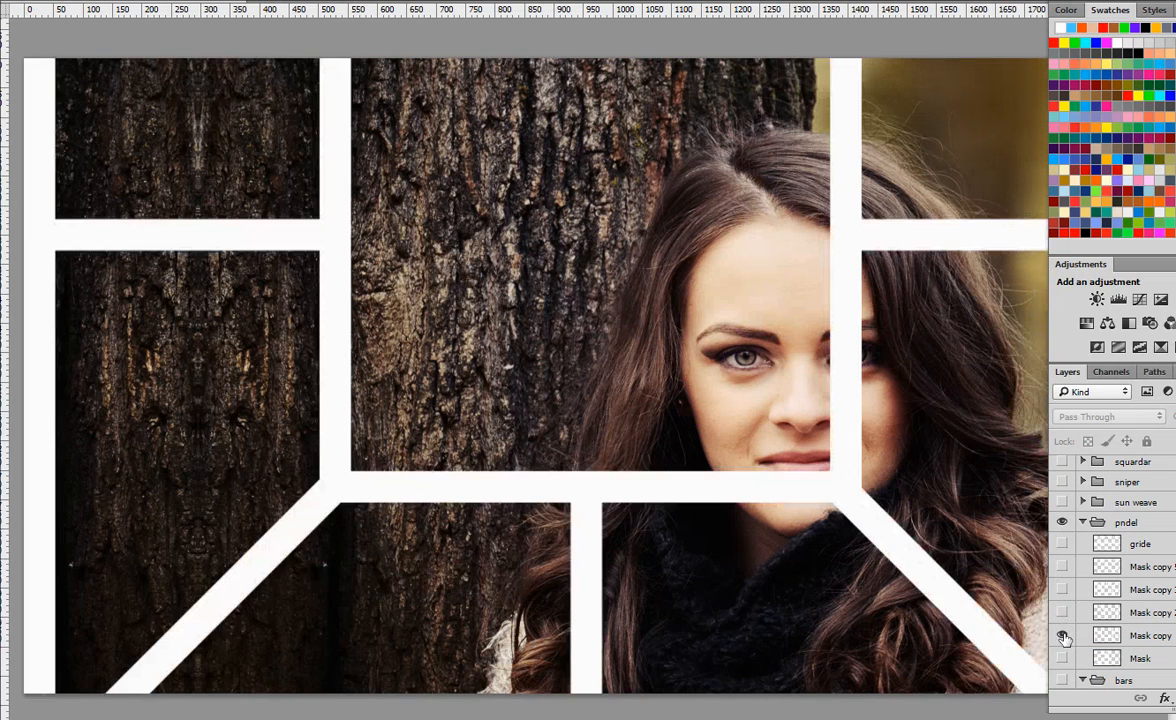
{"action": "left_click", "coordinate": [1062, 635]}
{"action": "left_click", "coordinate": [1062, 658]}
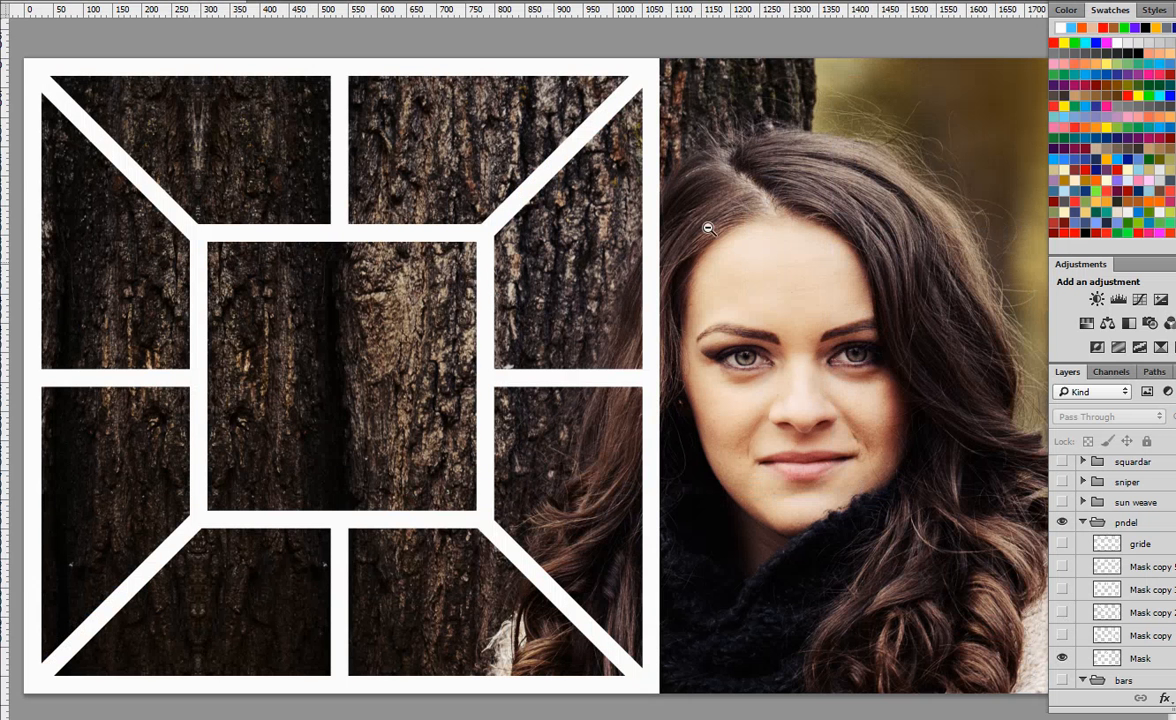
{"action": "left_click", "coordinate": [1063, 523]}
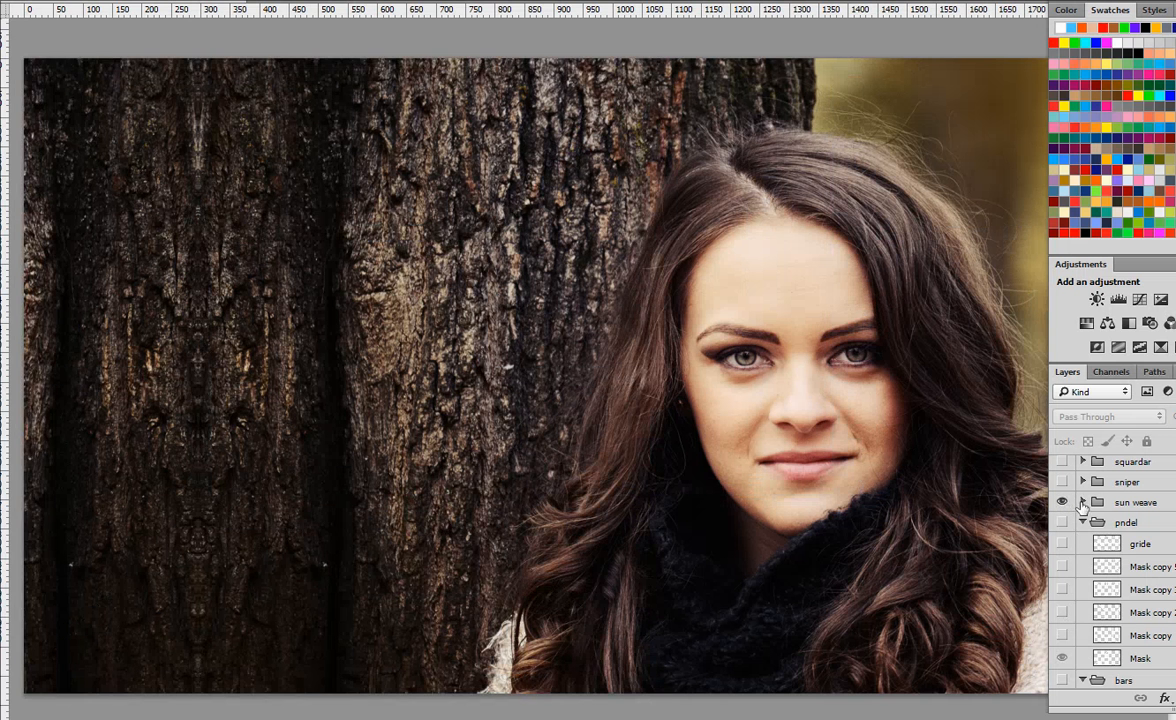
Show and expand the sun weave group and preview its reflect copy, reflect and uppermost mask copy frames one at a time
{"action": "left_click", "coordinate": [1062, 502]}
{"action": "left_click", "coordinate": [1082, 503]}
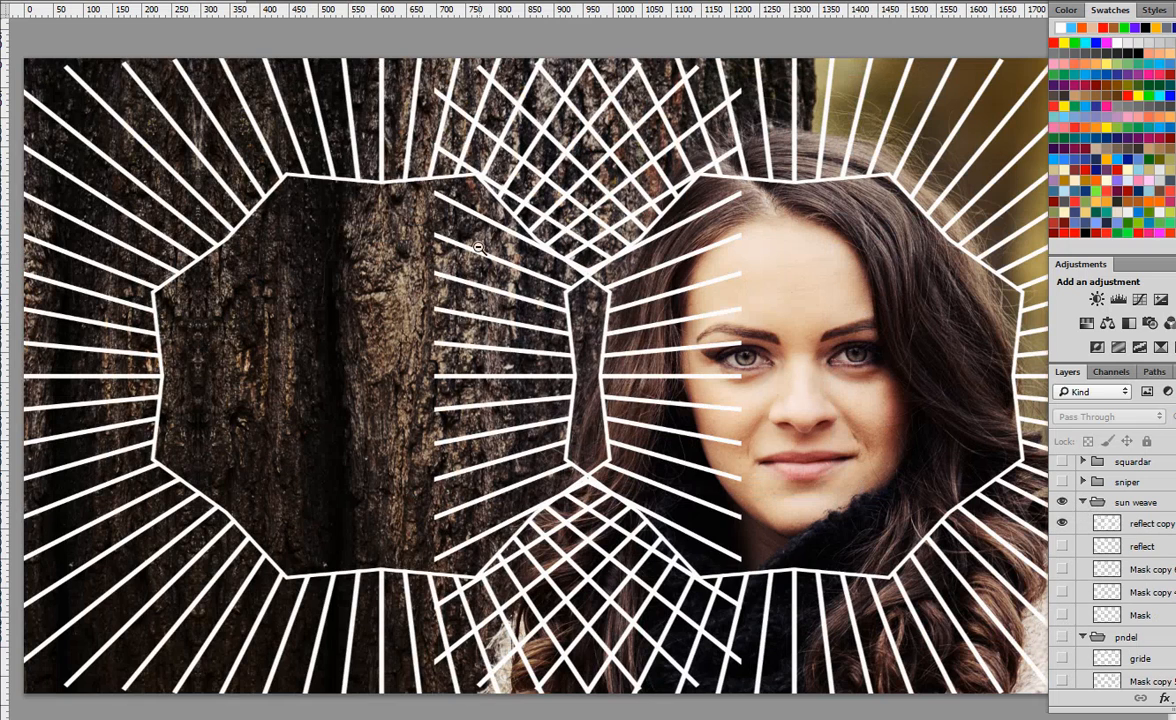
{"action": "left_click", "coordinate": [1063, 524]}
{"action": "left_click", "coordinate": [1062, 546]}
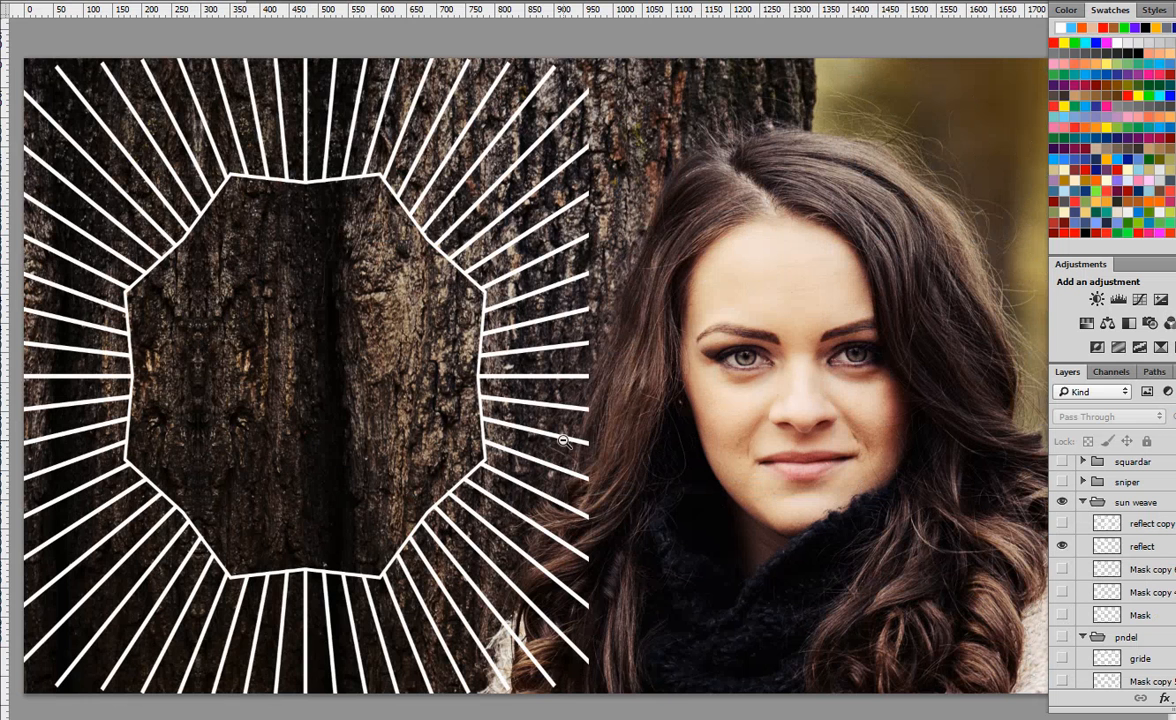
{"action": "left_click", "coordinate": [1062, 568]}
{"action": "left_click", "coordinate": [1063, 546]}
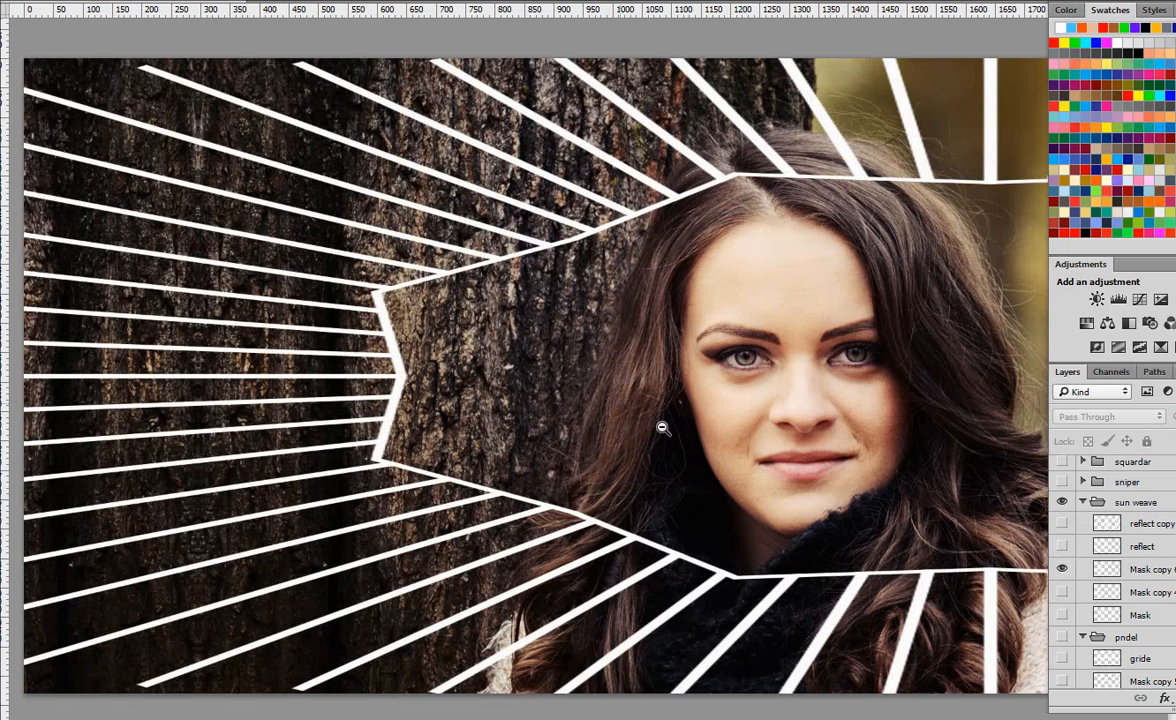
Preview the lower mask copy frame in the sun weave group, leaving only the Mask frame visible
{"action": "left_click", "coordinate": [1062, 569]}
{"action": "left_click", "coordinate": [1062, 592]}
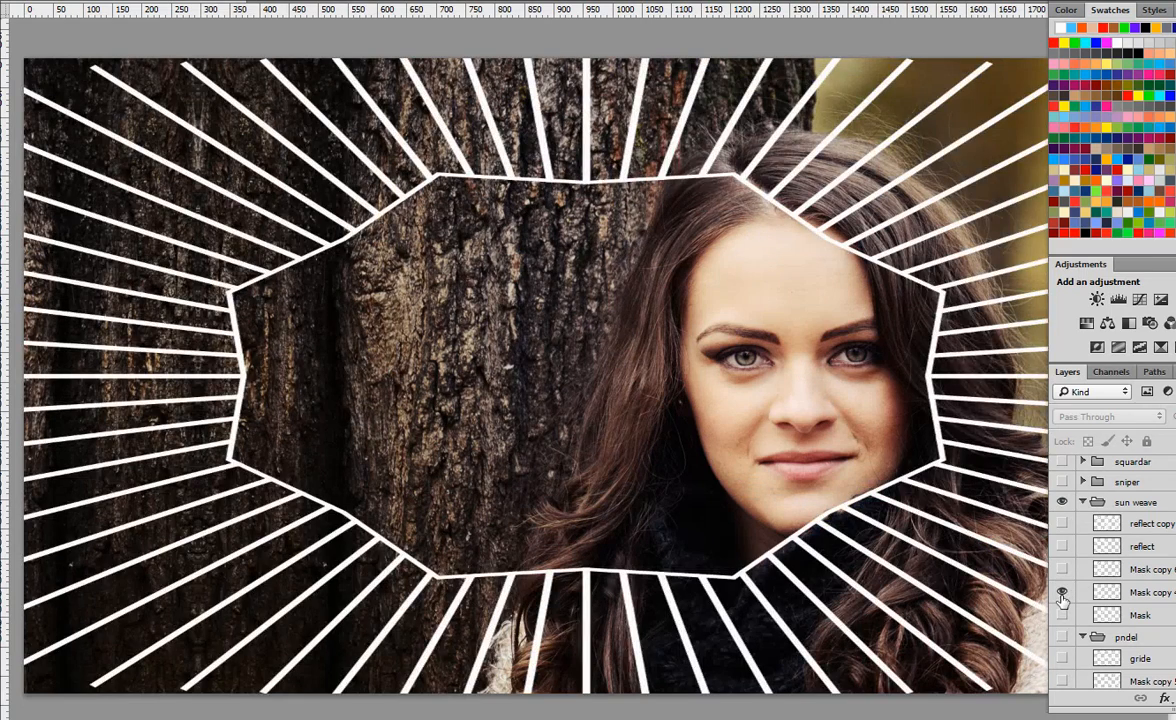
{"action": "left_click", "coordinate": [1062, 594]}
{"action": "left_click", "coordinate": [1062, 616]}
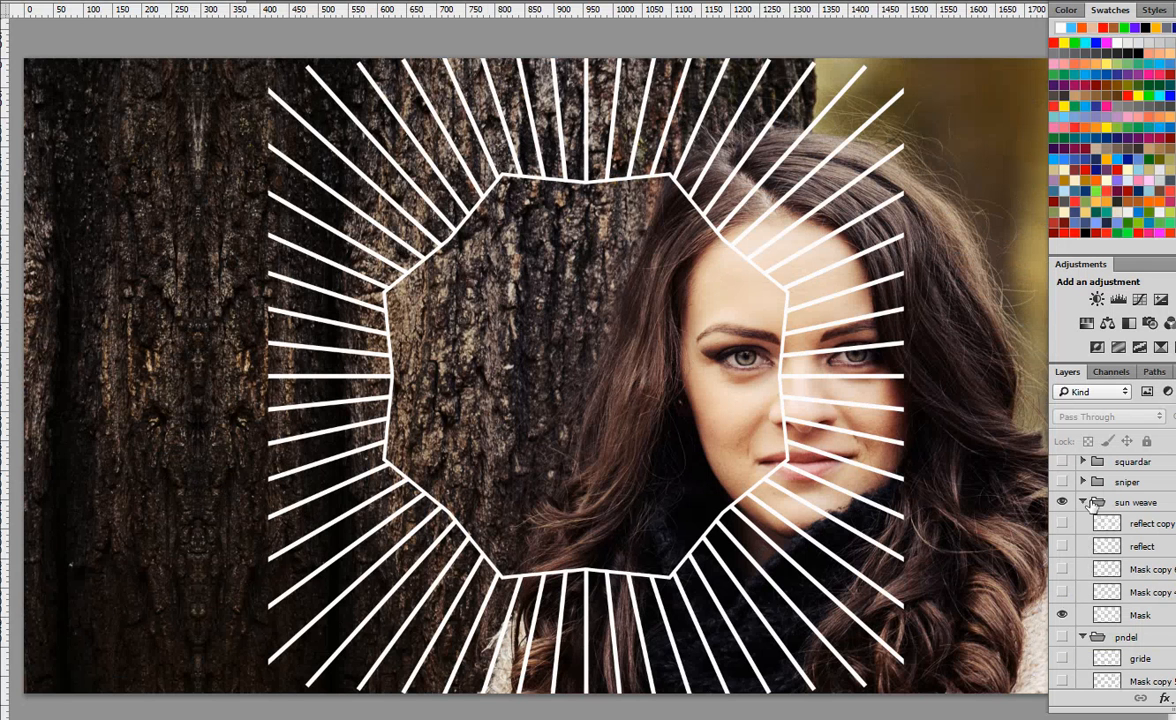
Lower the opacity of the Mask layer in the sun weave group to make its rays translucent
{"action": "left_click", "coordinate": [1145, 615]}
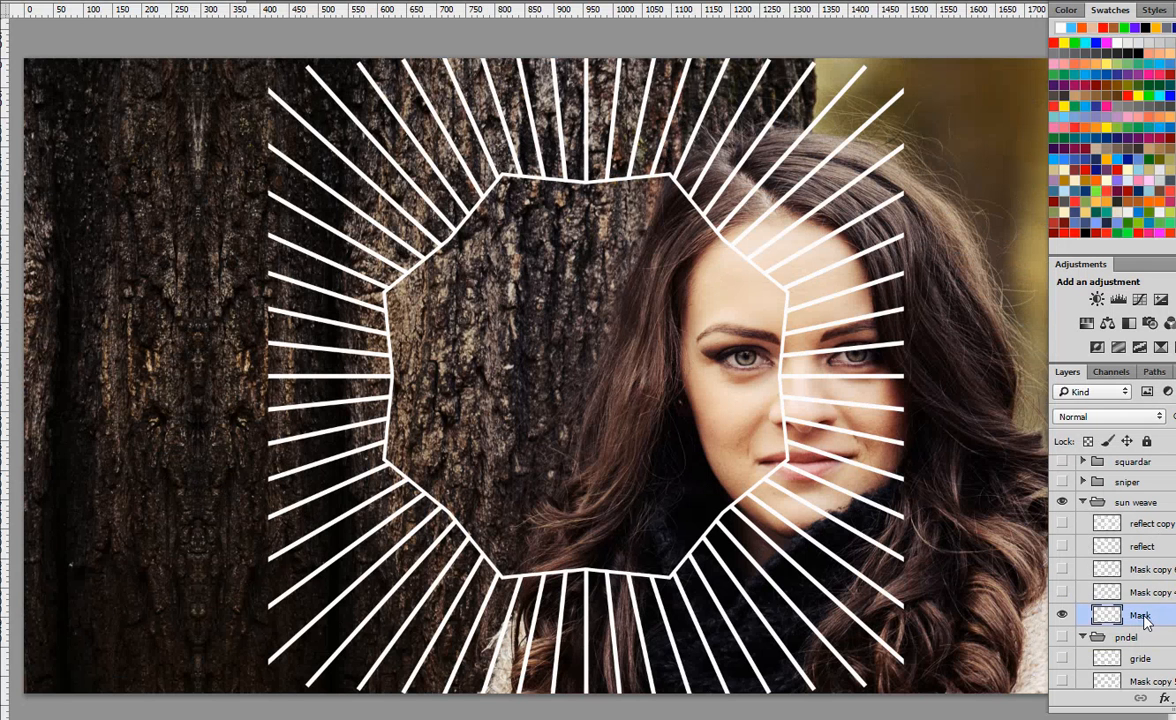
{"action": "left_click", "coordinate": [1175, 417]}
{"action": "left_click_drag", "start_coordinate": [1175, 435], "coordinate": [1170, 435]}
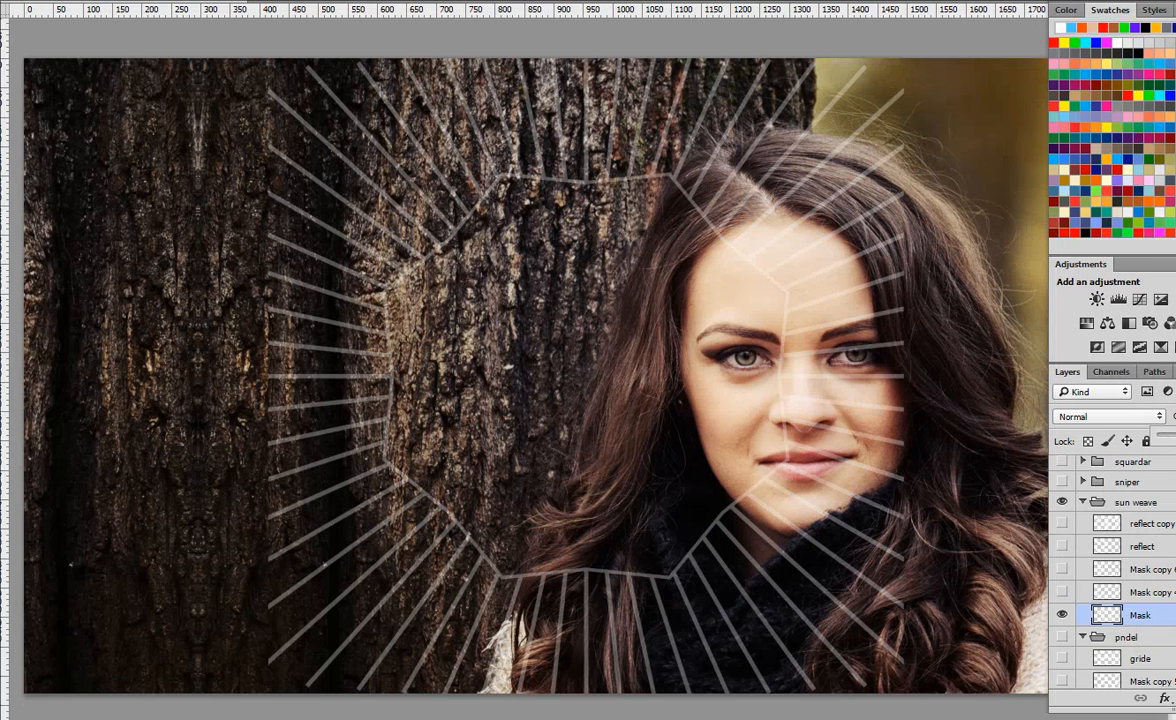
Open a Hue/Saturation adjustment for the sun weave Mask layer and enable Colorize
{"action": "left_click", "coordinate": [117, 1]}
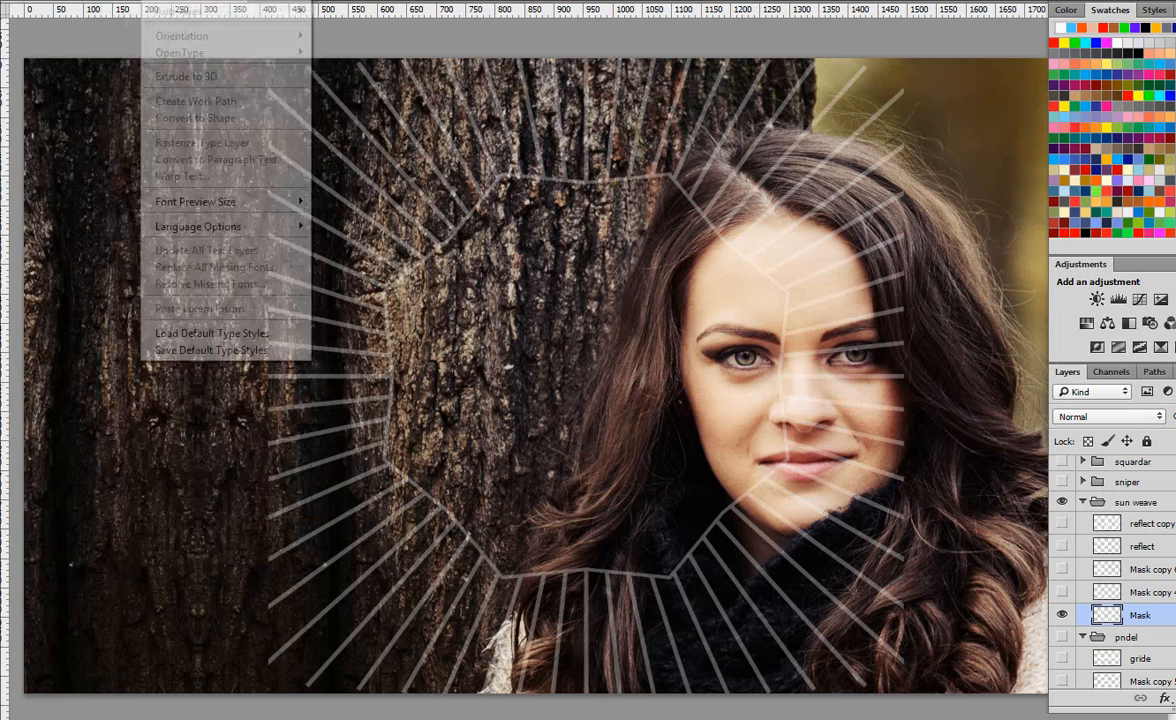
{"action": "mouse_move", "coordinate": [75, 0]}
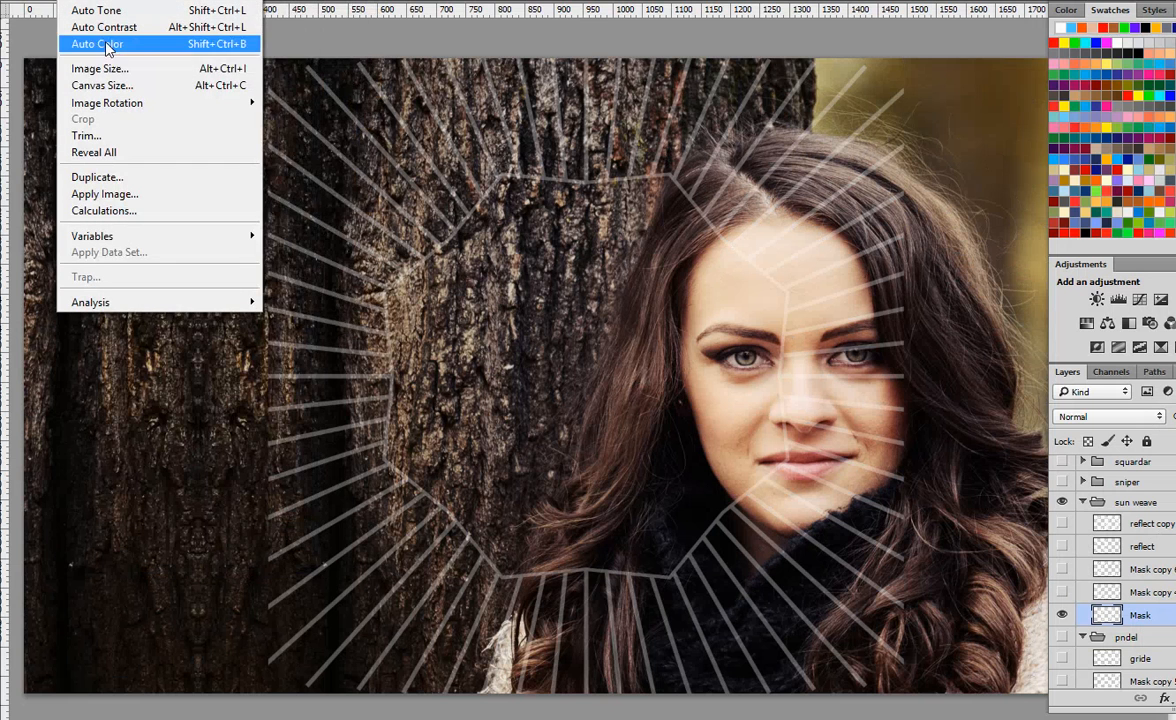
{"action": "mouse_move", "coordinate": [115, 0]}
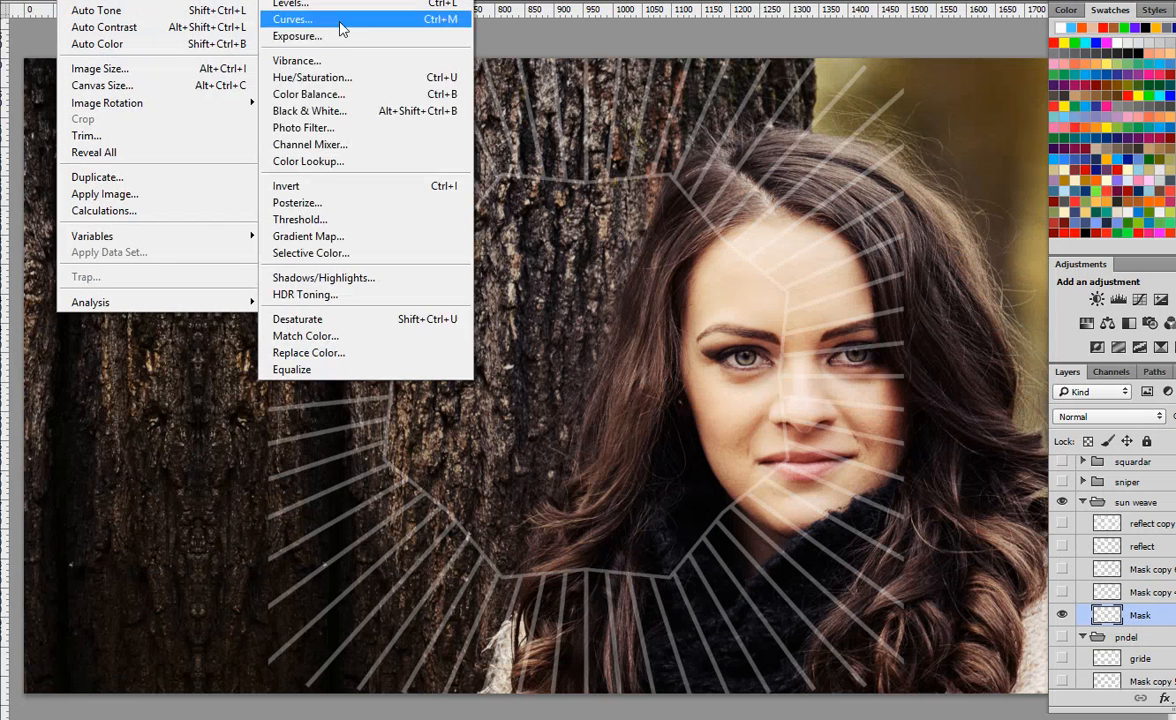
{"action": "left_click", "coordinate": [388, 78]}
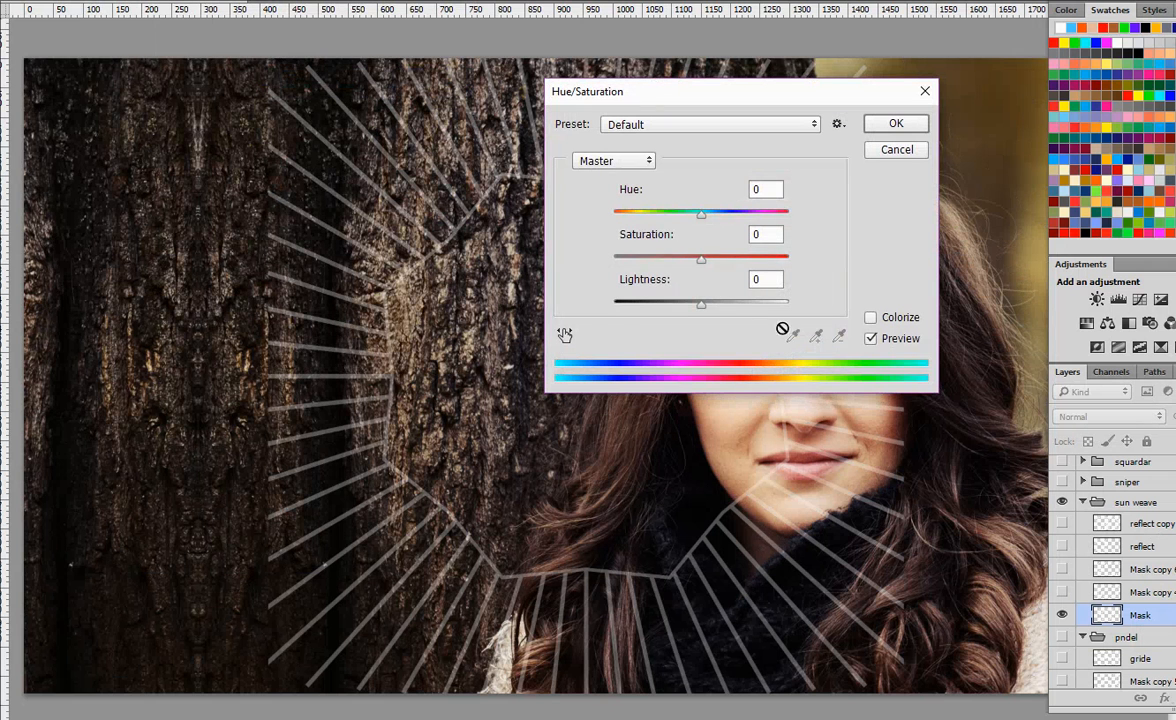
{"action": "left_click", "coordinate": [869, 318]}
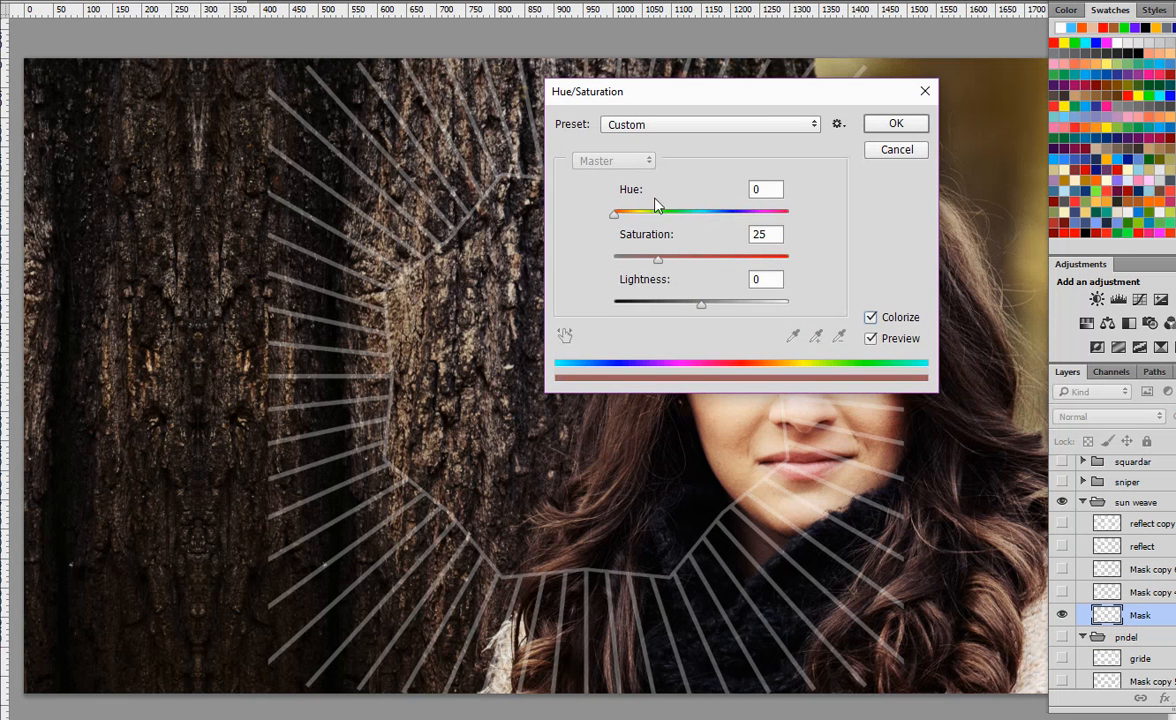
Try a violet tint on the rays with hue 267, saturation 74 and lightness -48
{"action": "left_click_drag", "start_coordinate": [615, 214], "coordinate": [683, 214]}
{"action": "left_click_drag", "start_coordinate": [658, 259], "coordinate": [748, 266]}
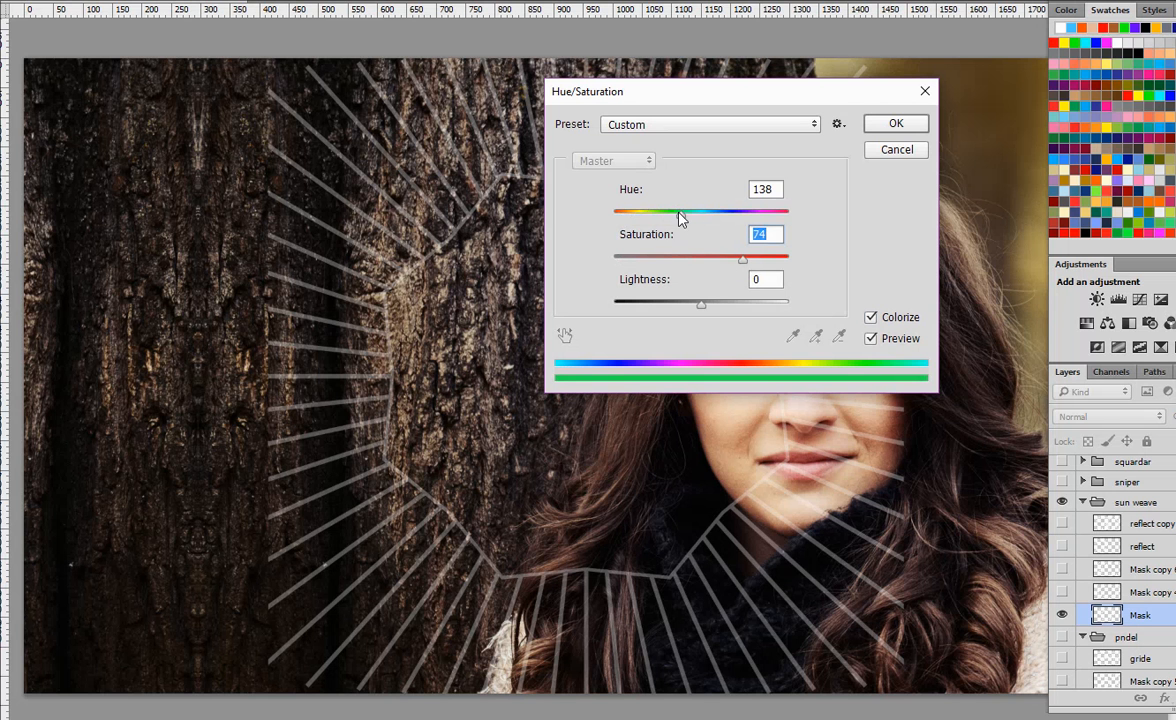
{"action": "left_click_drag", "start_coordinate": [682, 214], "coordinate": [743, 214]}
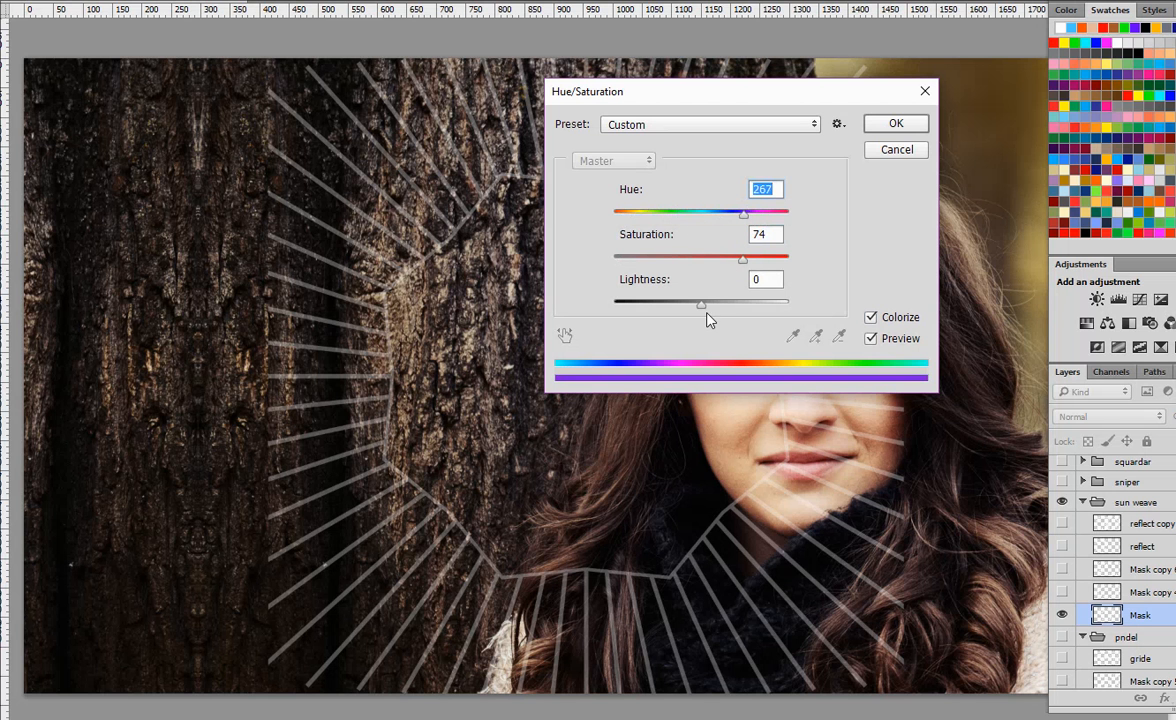
{"action": "left_click_drag", "start_coordinate": [701, 305], "coordinate": [659, 307]}
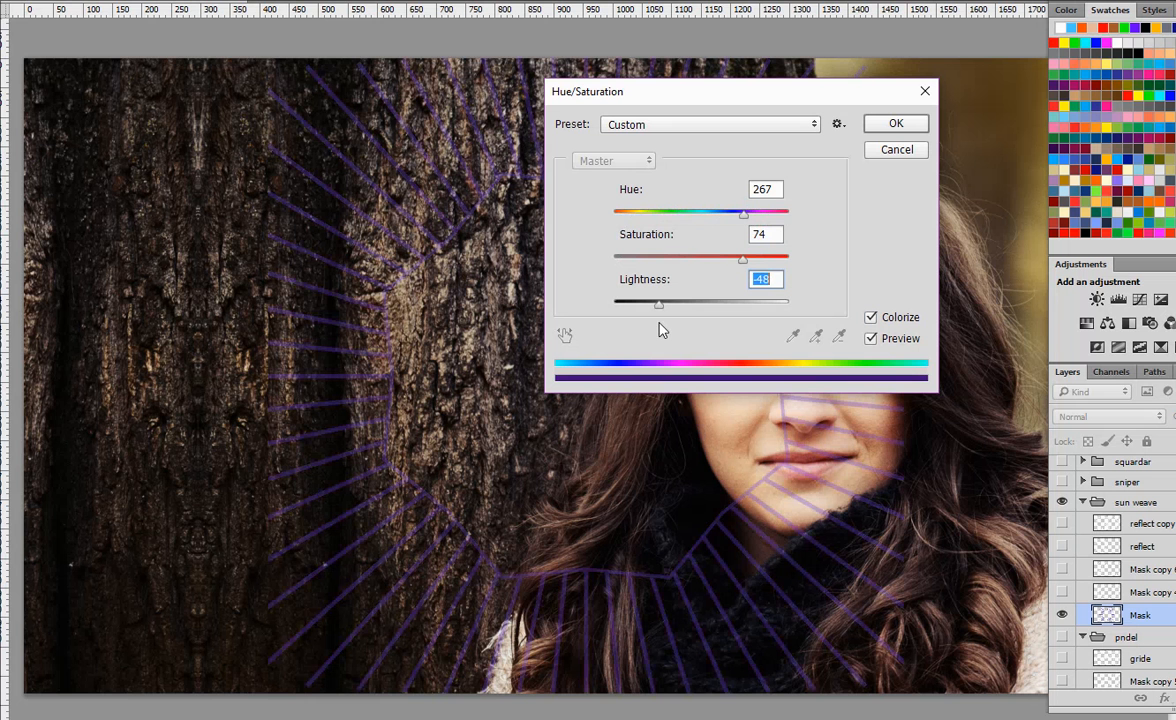
Colorize the rays olive yellow with hue 67, saturation 79 and lightness -43, and apply the adjustment
{"action": "mouse_move", "coordinate": [662, 316]}
{"action": "left_mouse_down"}
{"action": "mouse_move", "coordinate": [635, 315]}
{"action": "mouse_move", "coordinate": [662, 316]}
{"action": "left_mouse_up"}
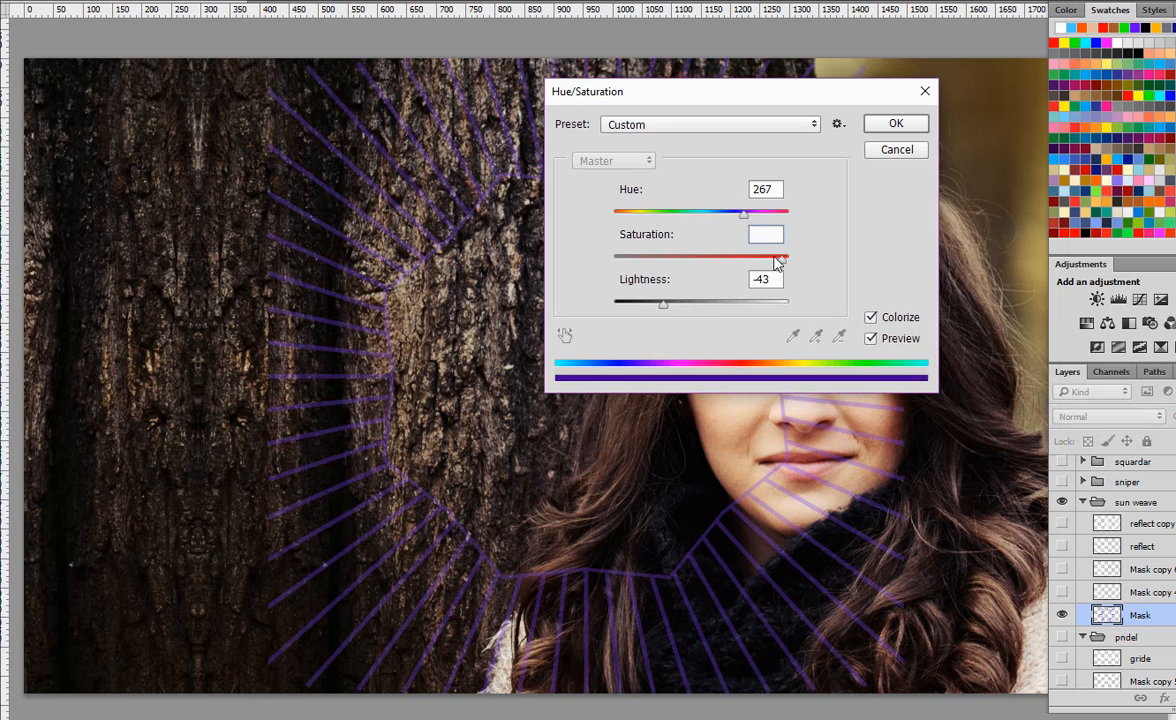
{"action": "left_click_drag", "start_coordinate": [740, 262], "coordinate": [752, 259]}
{"action": "left_click_drag", "start_coordinate": [740, 212], "coordinate": [646, 241]}
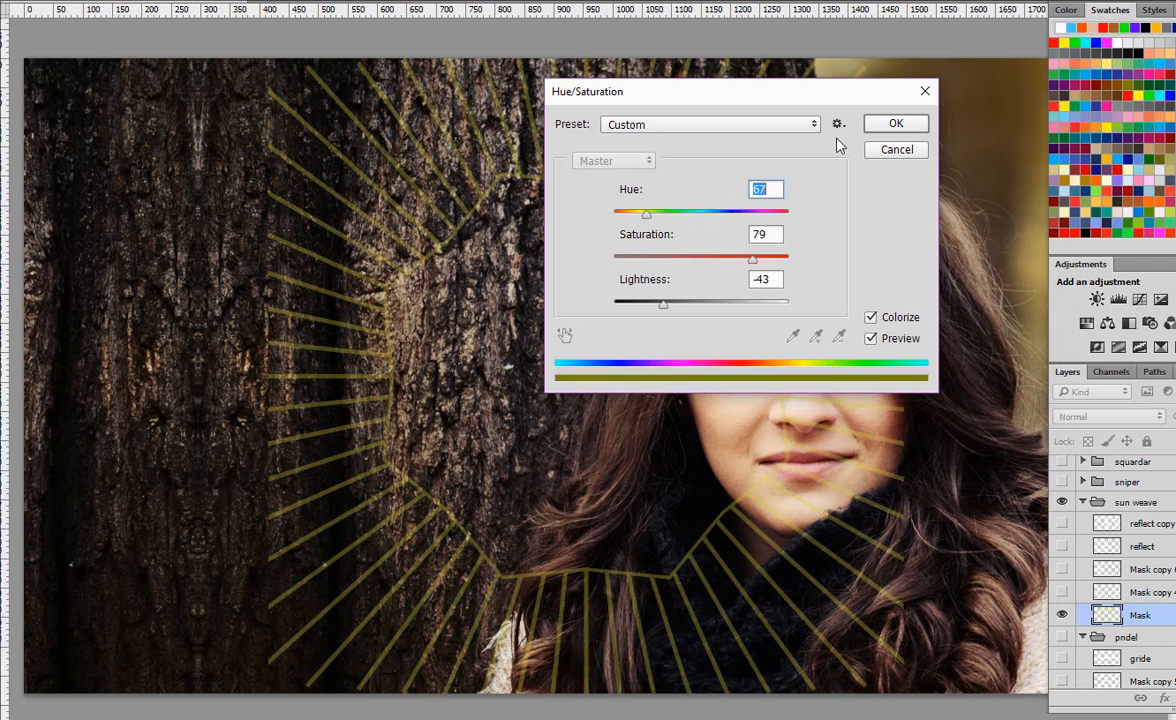
{"action": "left_click", "coordinate": [892, 124]}
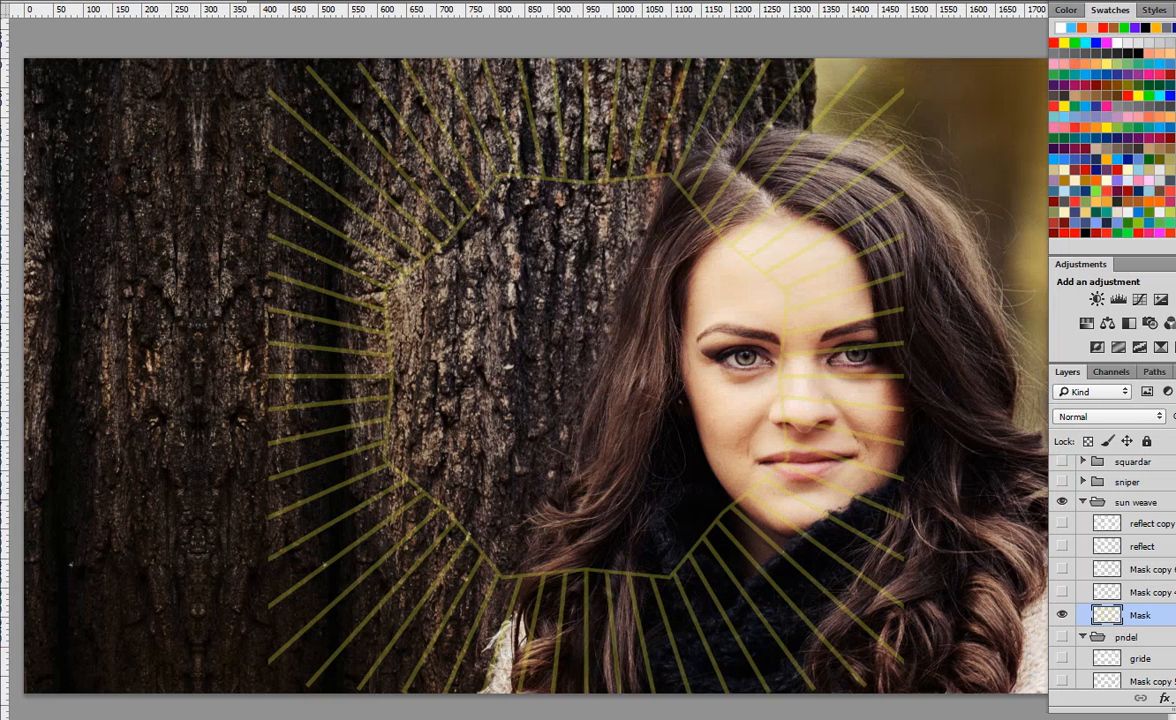
Try the sun weave Mask layer fully opaque and fully transparent, and set its opacity to 50%
{"action": "key", "text": "5"}
{"action": "key", "text": "0"}
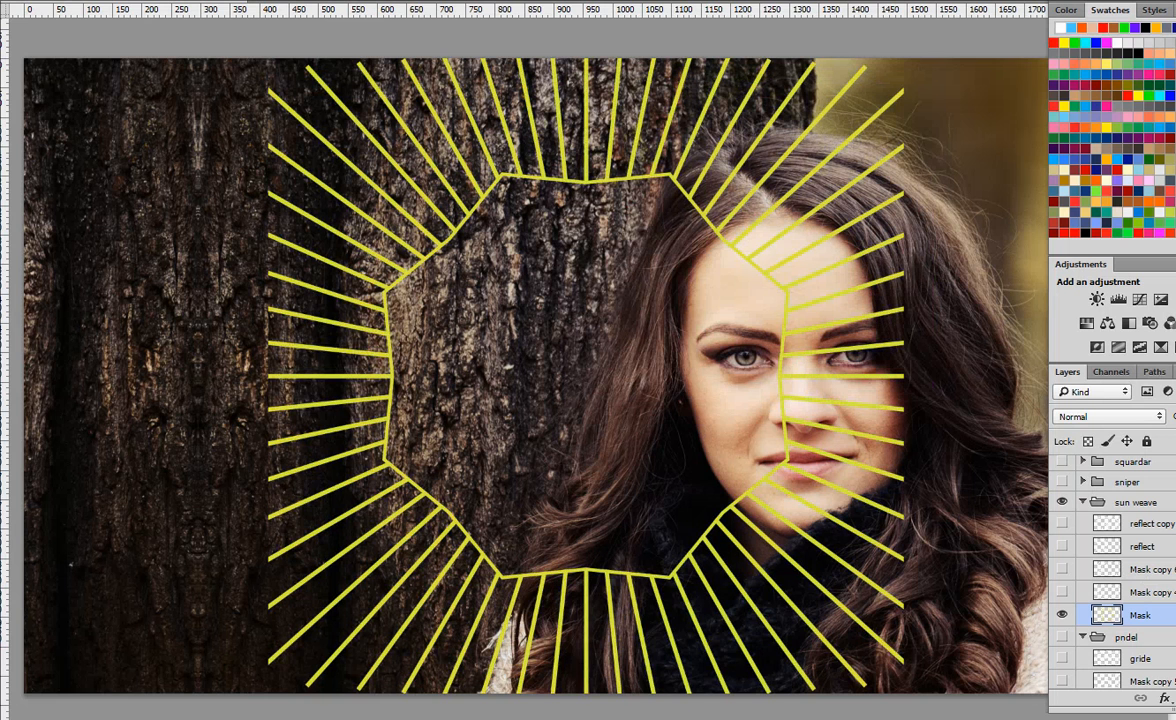
{"action": "key", "text": "0"}
{"action": "key", "text": "0"}
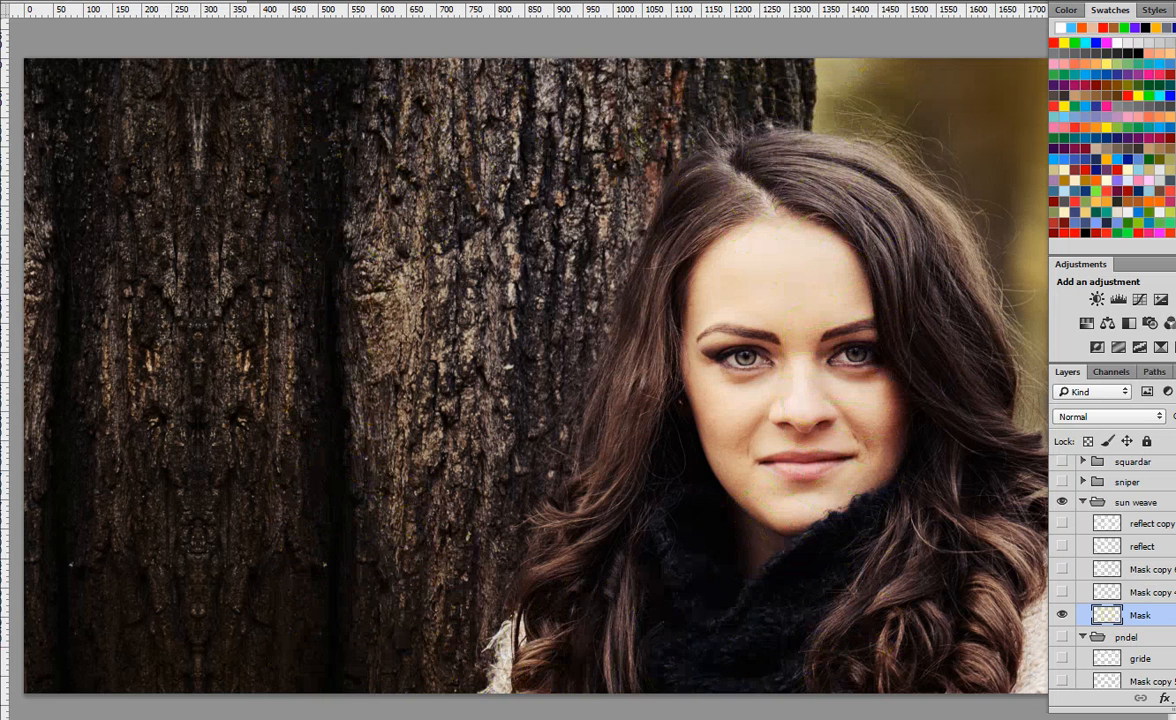
{"action": "key", "text": "5"}
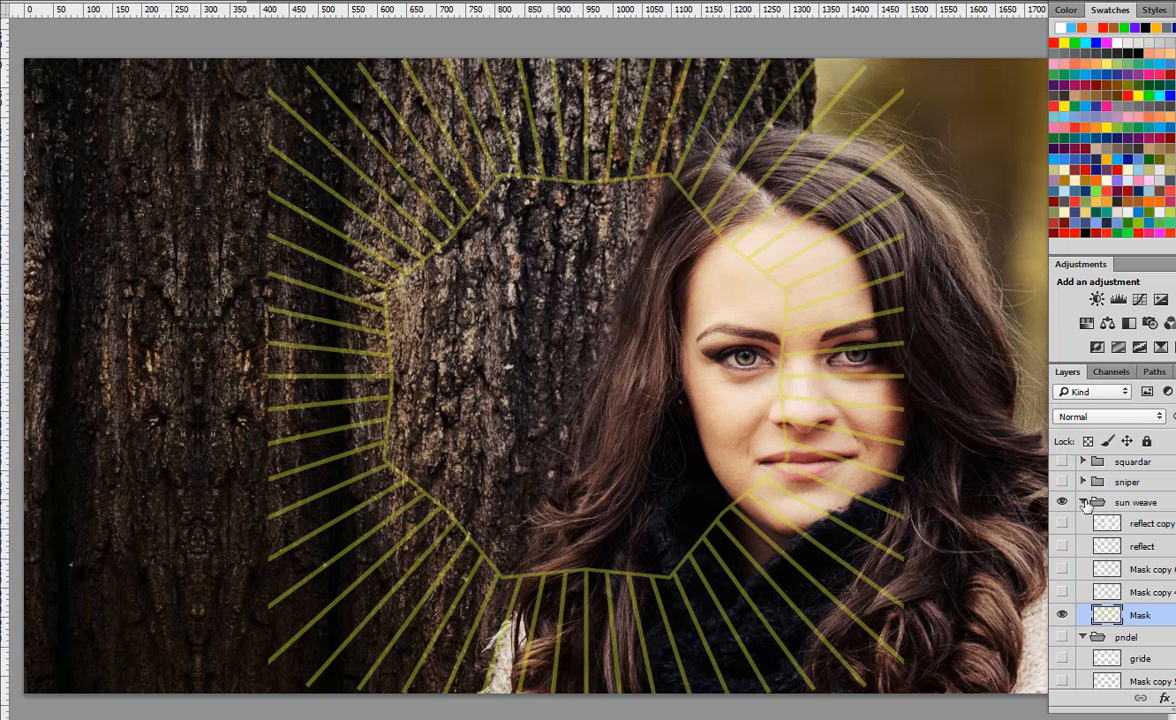
Hide the sun weave group, and show, expand and select the sniper group
{"action": "left_click", "coordinate": [1062, 501]}
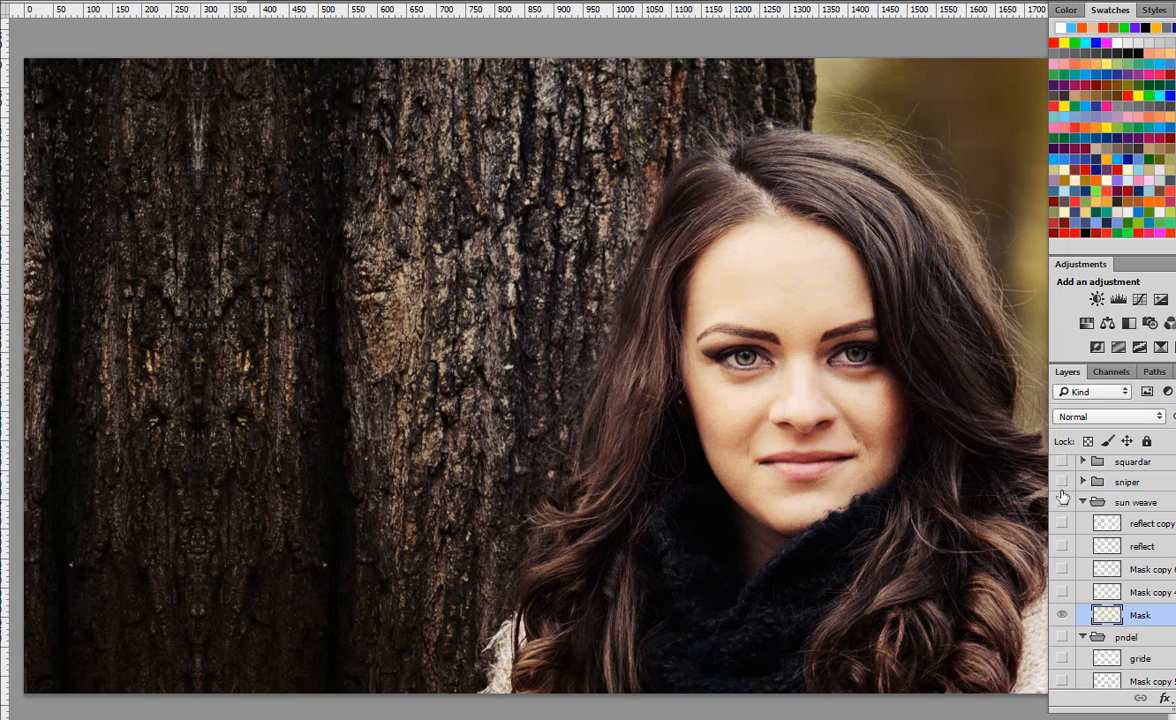
{"action": "left_click", "coordinate": [1062, 482]}
{"action": "left_click", "coordinate": [1082, 482]}
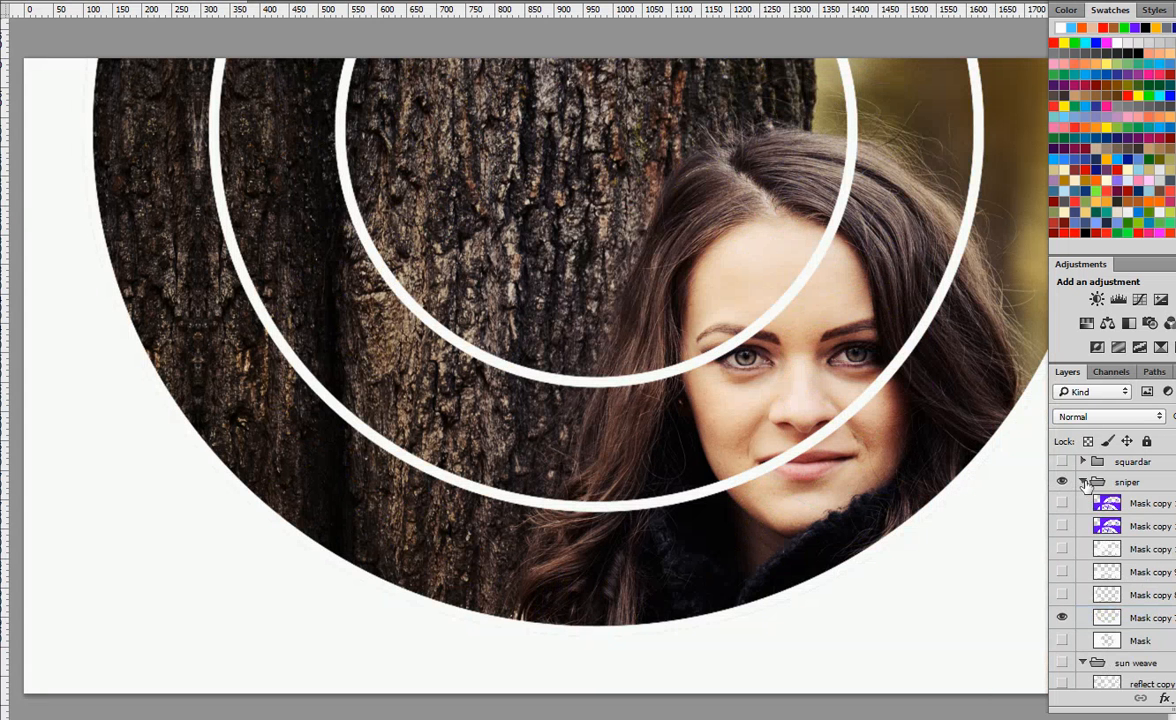
{"action": "left_click", "coordinate": [1127, 482]}
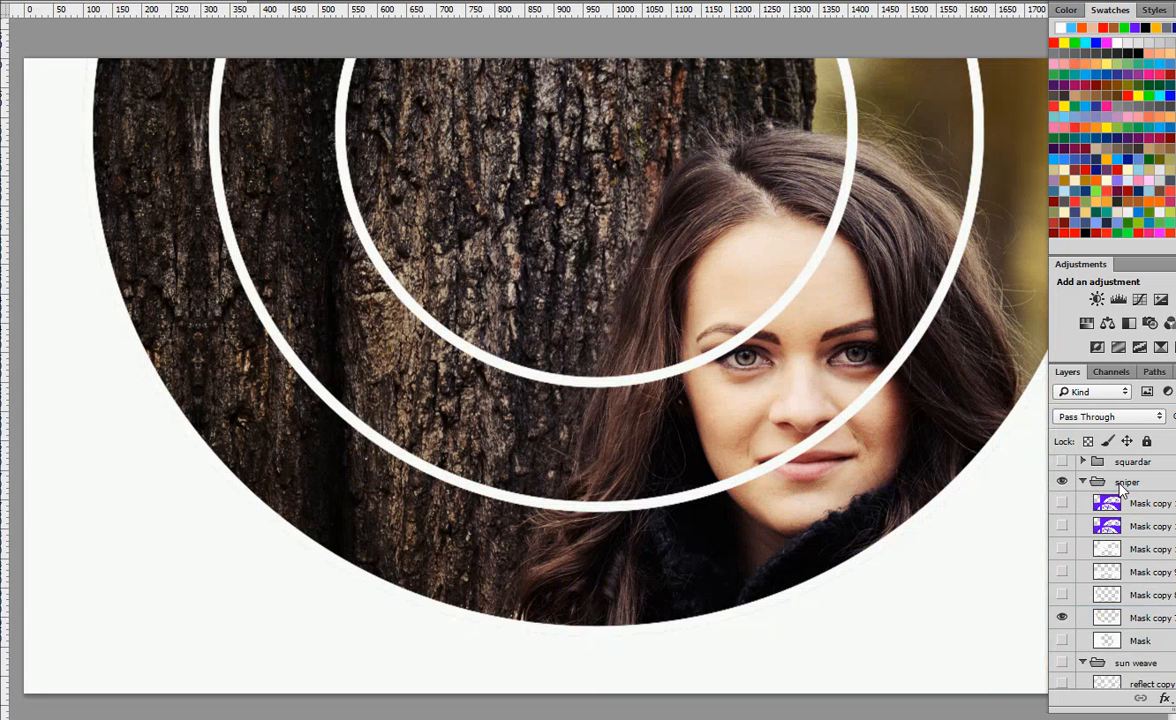
Preview the sniper group's white ring variants one at a time, starting with Mask and working up the stack
{"action": "left_click", "coordinate": [1060, 620]}
{"action": "left_click", "coordinate": [1063, 641]}
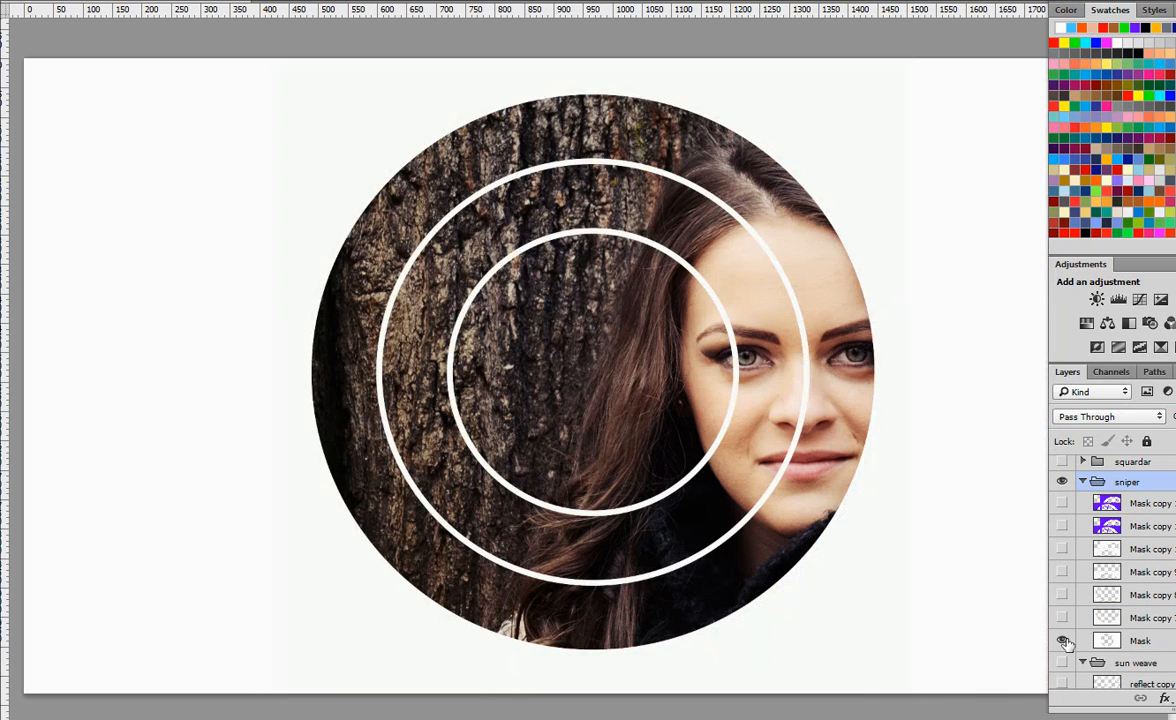
{"action": "left_click", "coordinate": [1063, 641]}
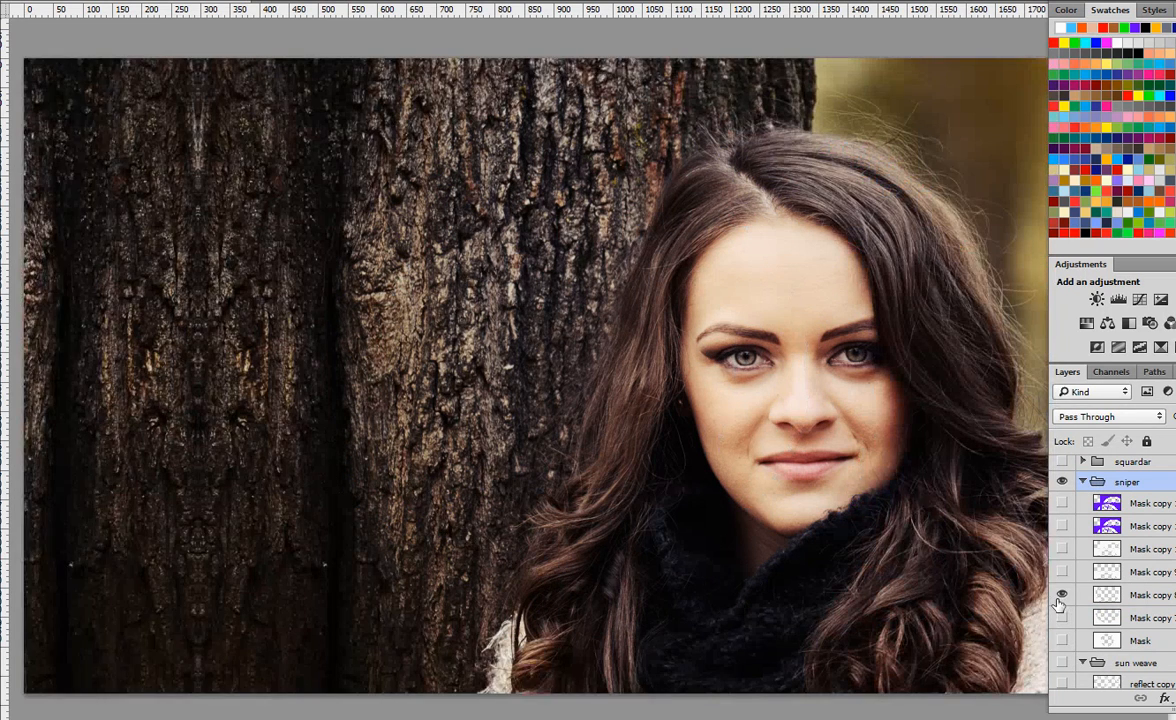
{"action": "left_click", "coordinate": [1060, 600]}
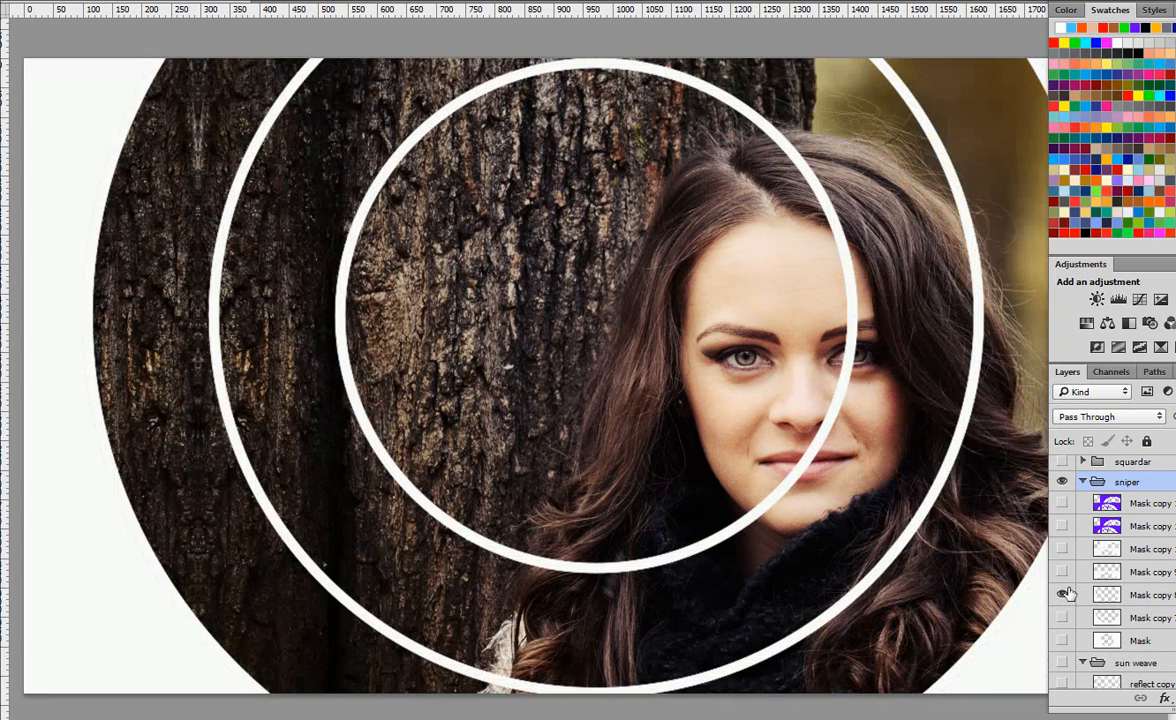
{"action": "left_click", "coordinate": [1062, 571]}
{"action": "left_click", "coordinate": [1062, 571]}
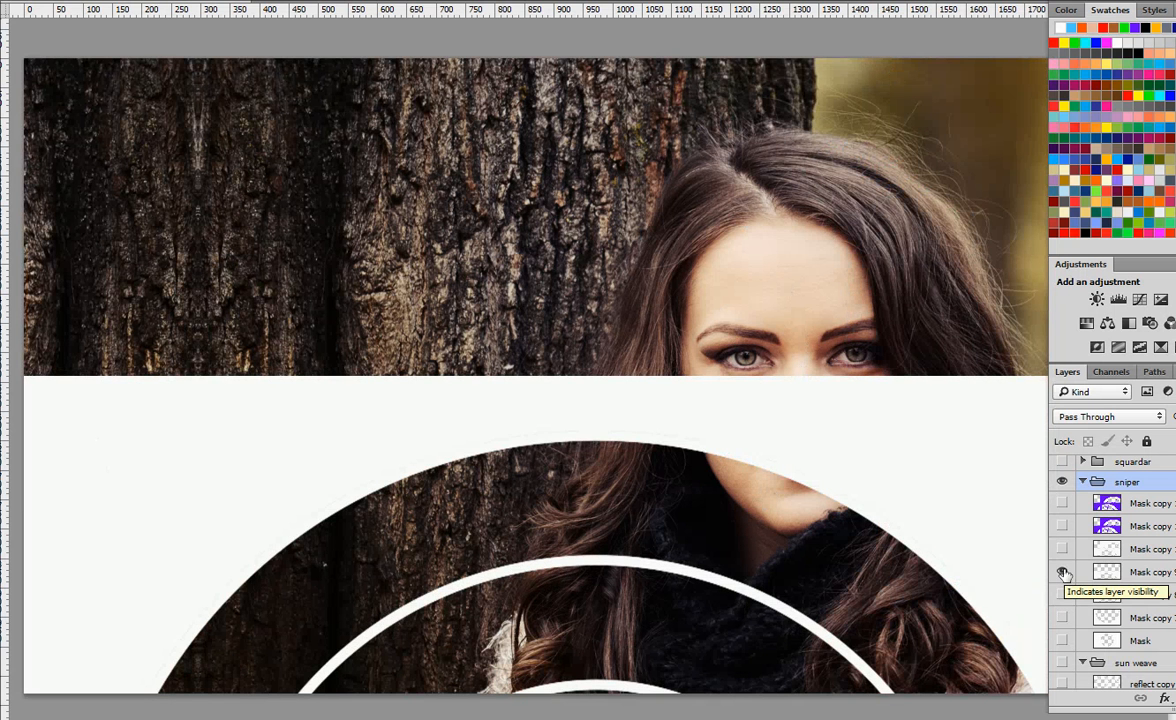
Show the sniper group's white overlapping-circles variant, then its solid purple variant, ending on the translucent purple one alone
{"action": "left_click", "coordinate": [1062, 548]}
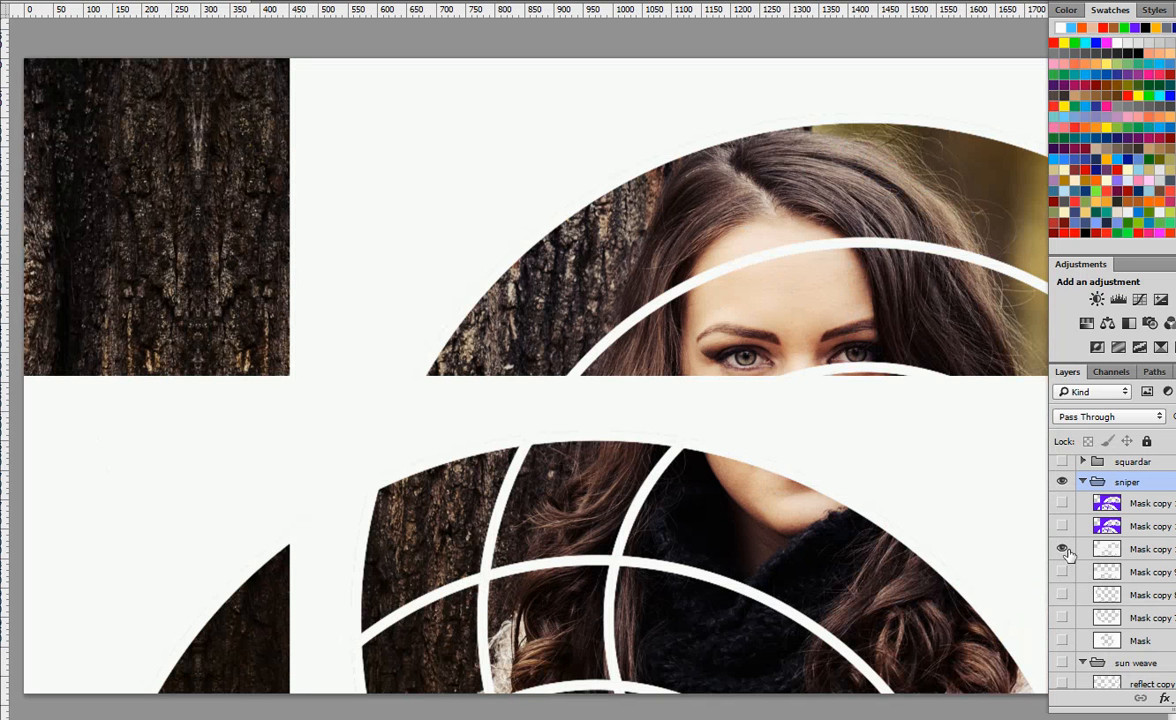
{"action": "left_click", "coordinate": [1064, 548]}
{"action": "left_click", "coordinate": [1063, 527]}
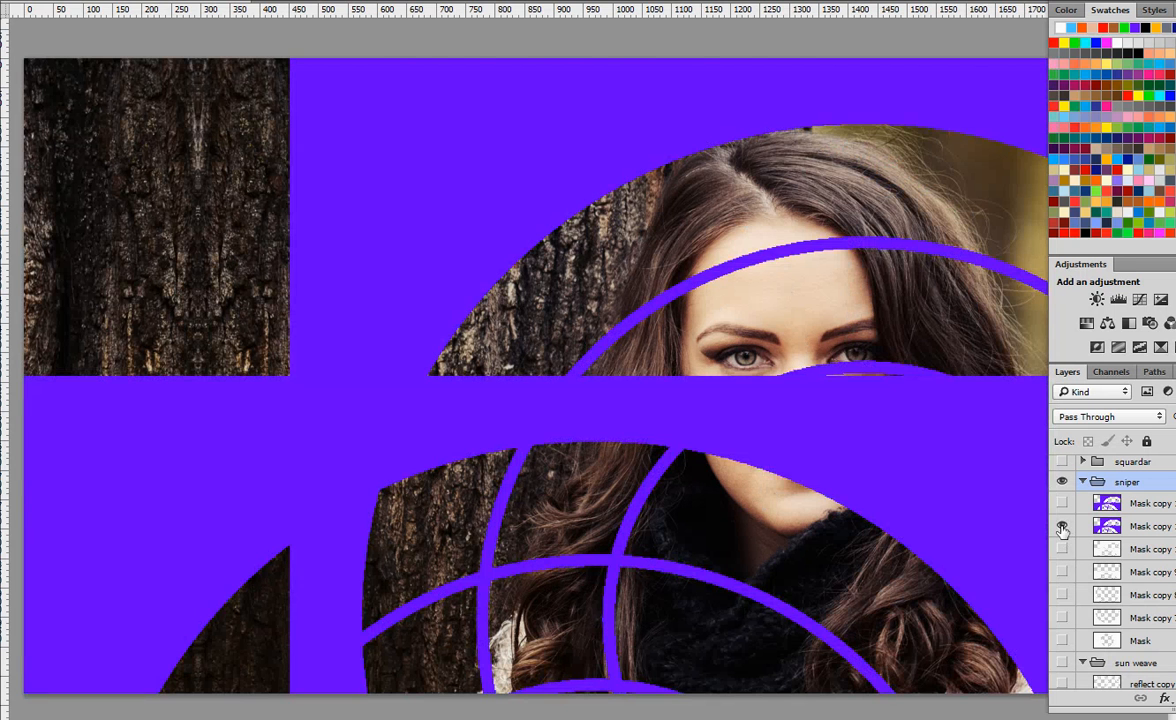
{"action": "left_click", "coordinate": [1063, 527]}
{"action": "left_click", "coordinate": [1064, 507]}
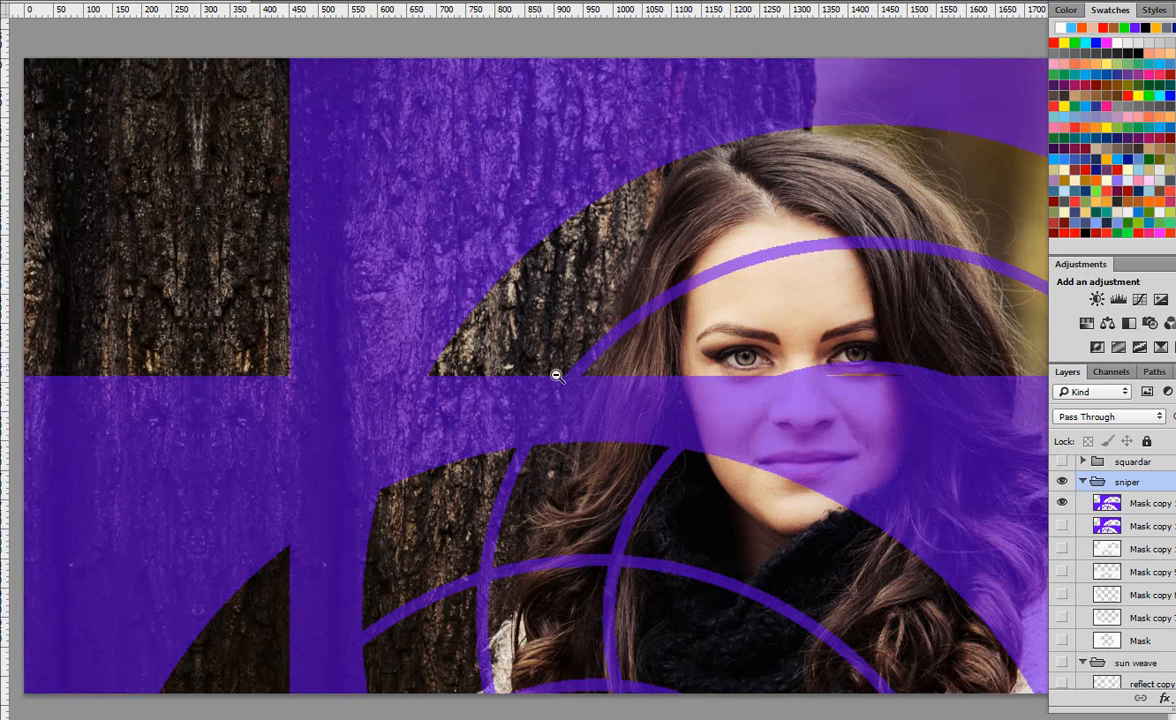
Lower the translucent purple sniper layer's opacity to 30% and switch the group off and on to compare
{"action": "left_click", "coordinate": [1120, 503]}
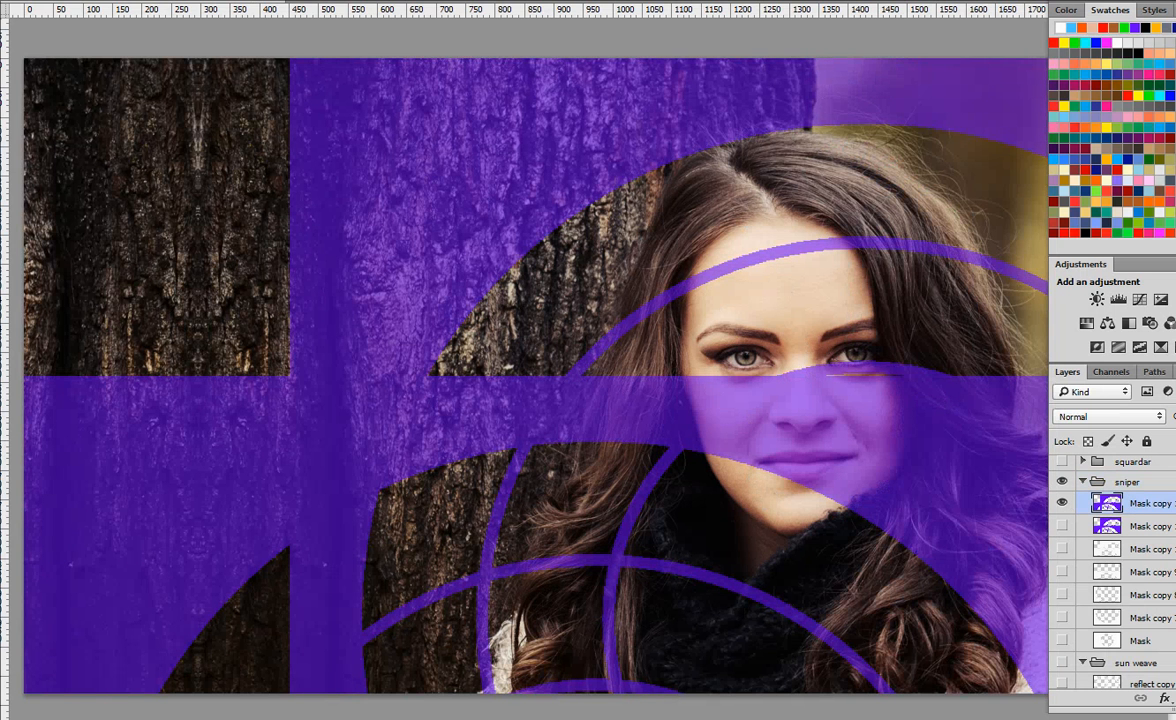
{"action": "key", "text": "3"}
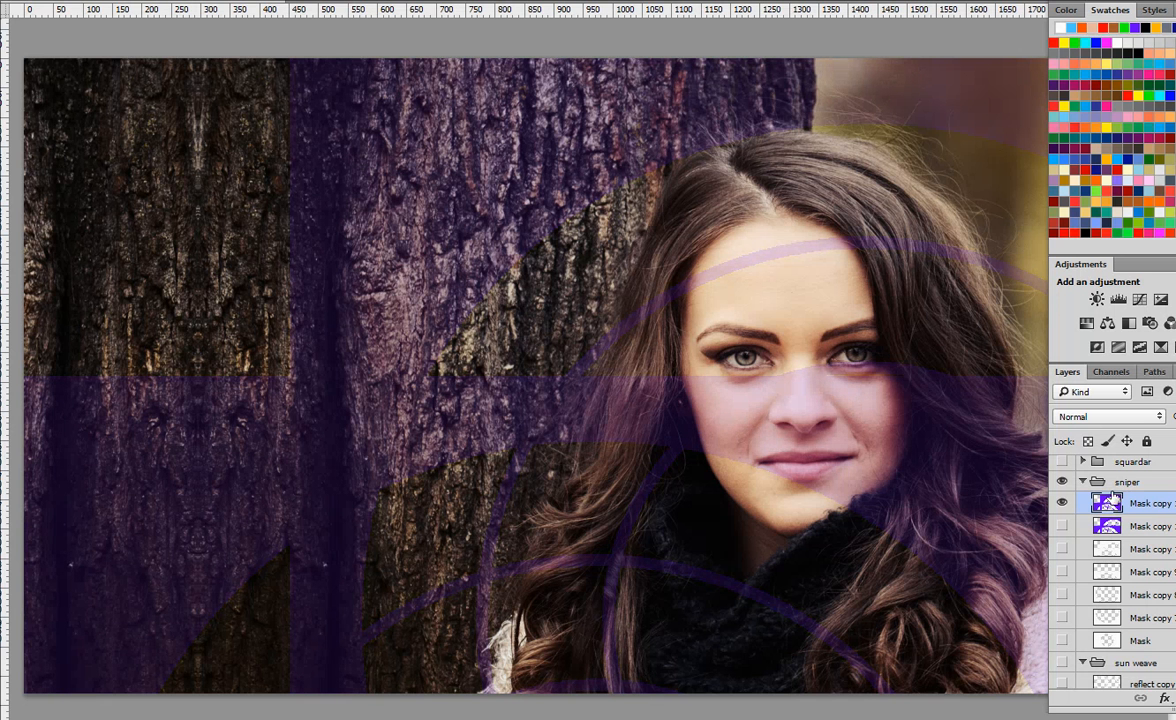
{"action": "left_click", "coordinate": [1063, 483]}
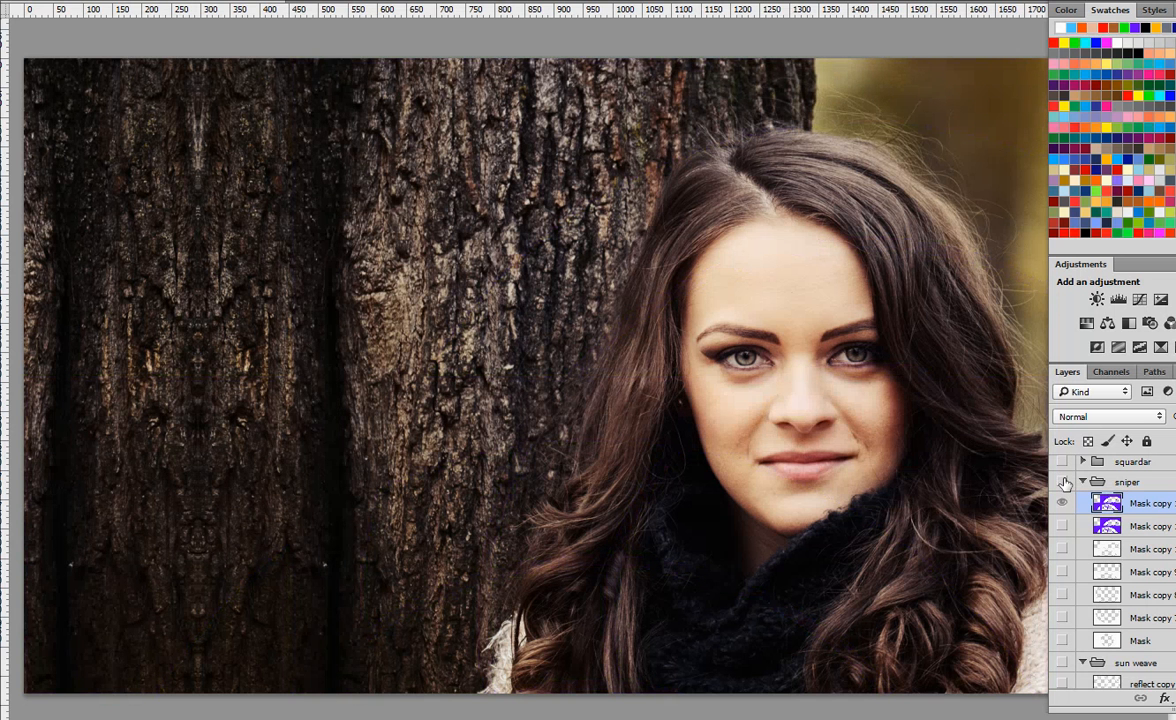
{"action": "left_click", "coordinate": [1063, 483]}
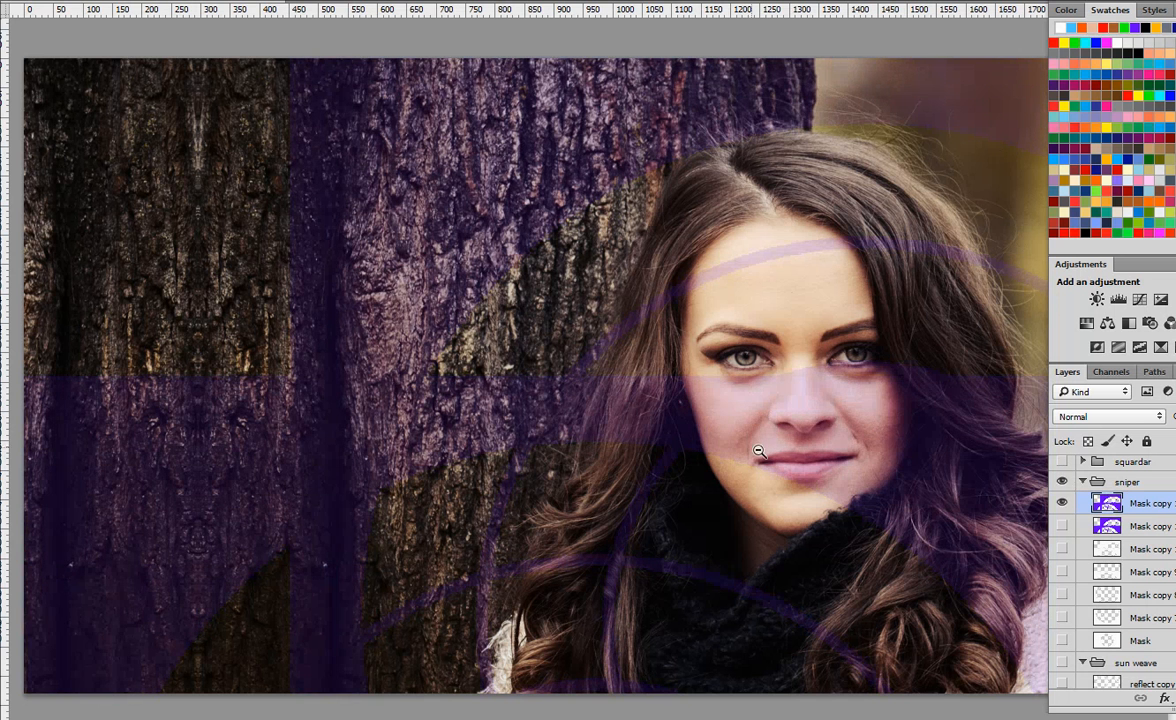
Hide the sniper group, and show and expand the squardar group
{"action": "scroll", "coordinate": [1053, 527], "scroll_direction": "up", "scroll_amount": 2}
{"action": "left_click", "coordinate": [1062, 522]}
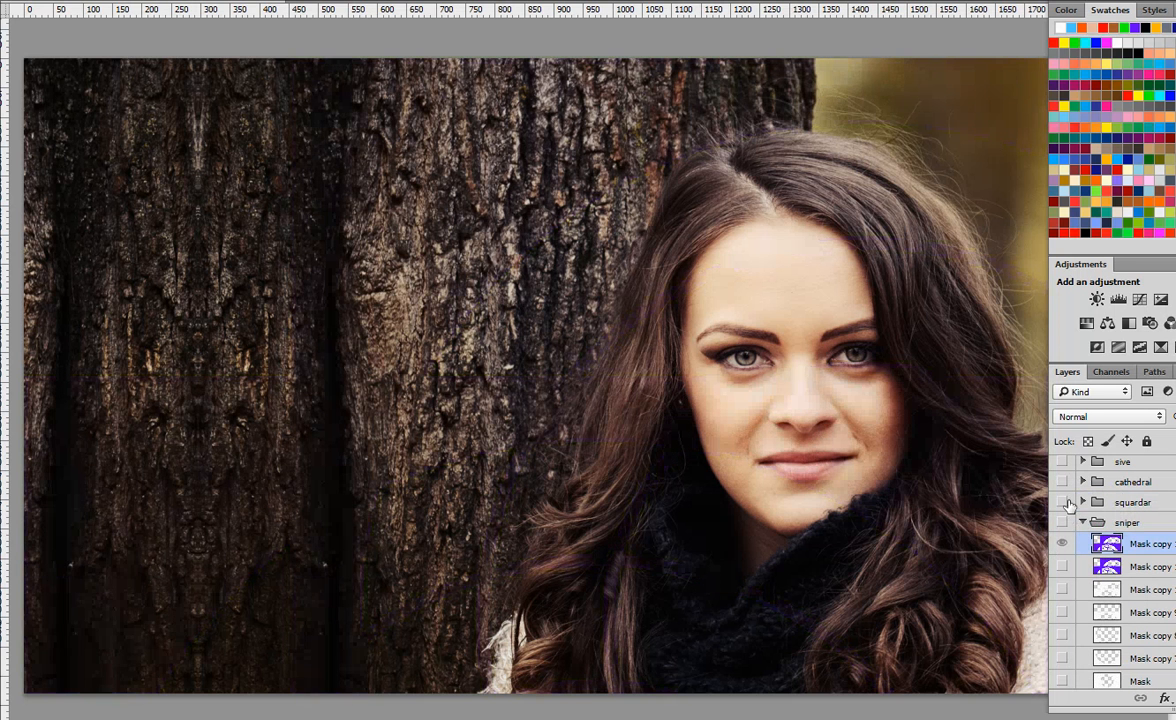
{"action": "left_click", "coordinate": [1062, 502]}
{"action": "left_click", "coordinate": [1083, 502]}
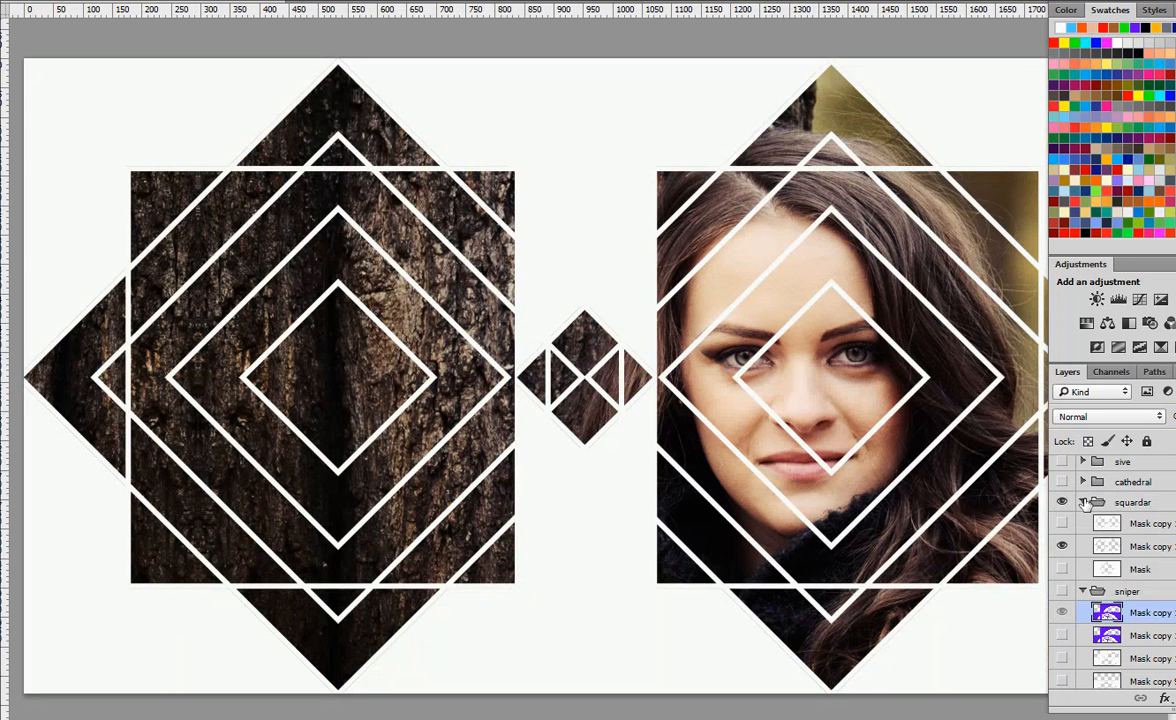
Preview the squardar group's three square-and-diamond variants, including overlapping combinations, and return to its middle layer
{"action": "left_click", "coordinate": [1062, 547]}
{"action": "left_click", "coordinate": [1062, 569]}
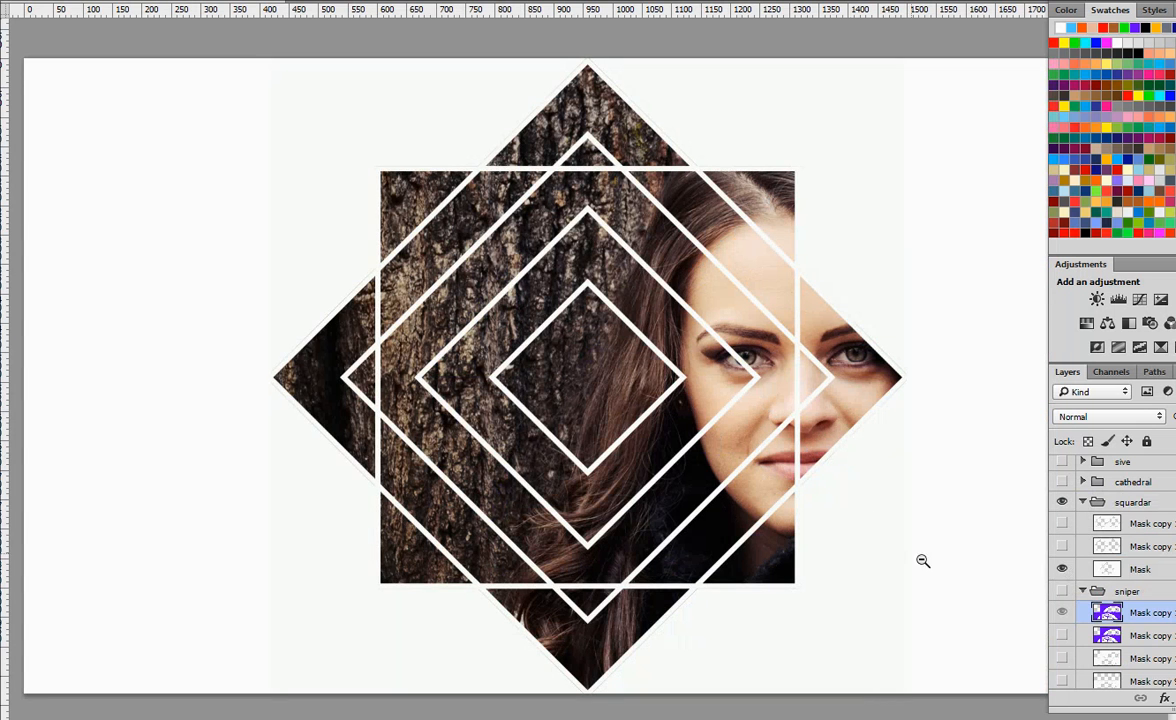
{"action": "left_click", "coordinate": [1062, 523]}
{"action": "left_click", "coordinate": [1062, 569]}
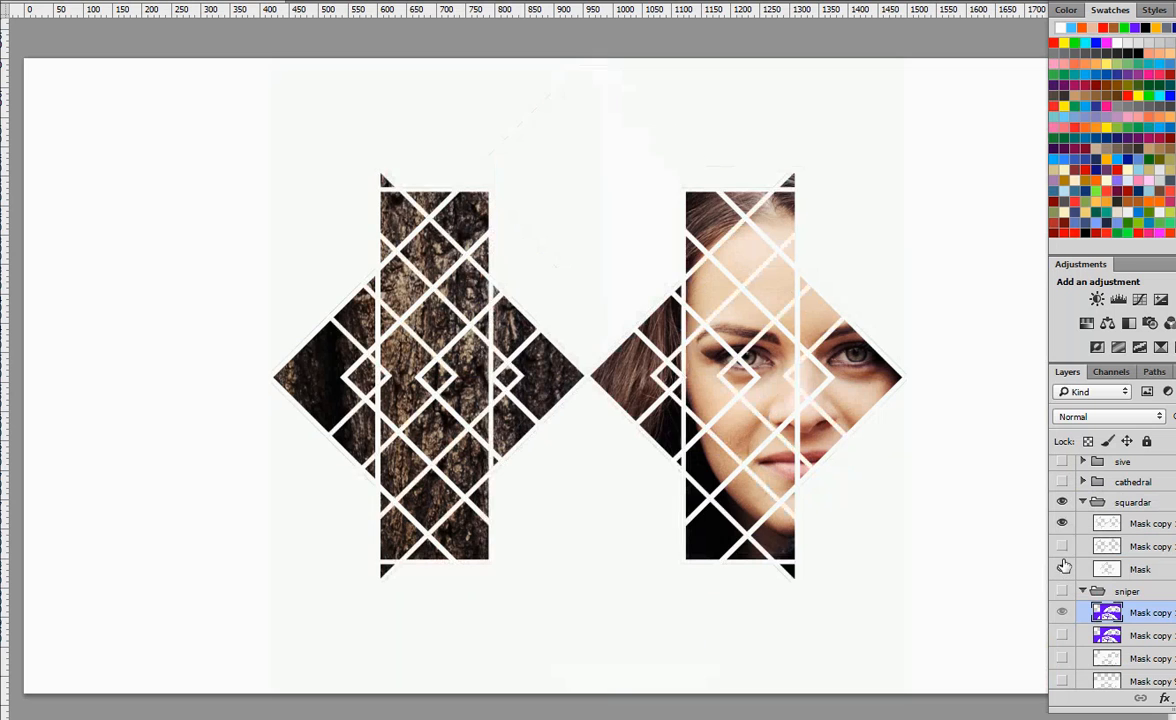
{"action": "left_click", "coordinate": [1064, 569]}
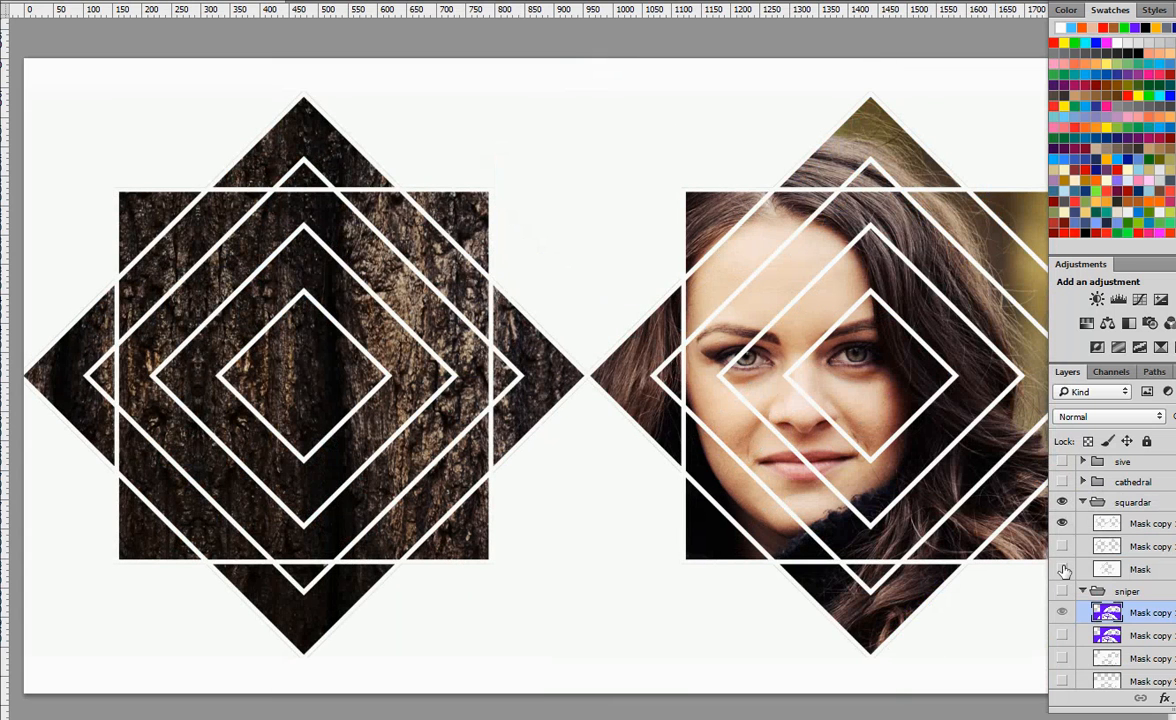
{"action": "left_click", "coordinate": [1062, 546]}
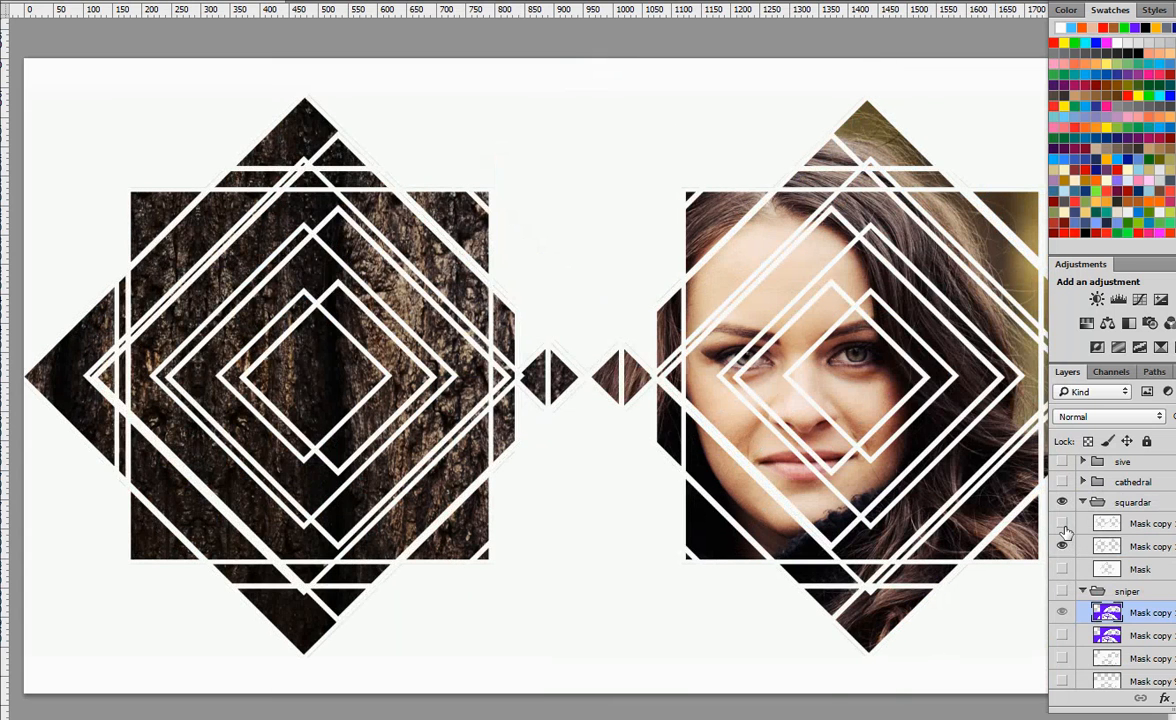
{"action": "left_click", "coordinate": [1064, 526]}
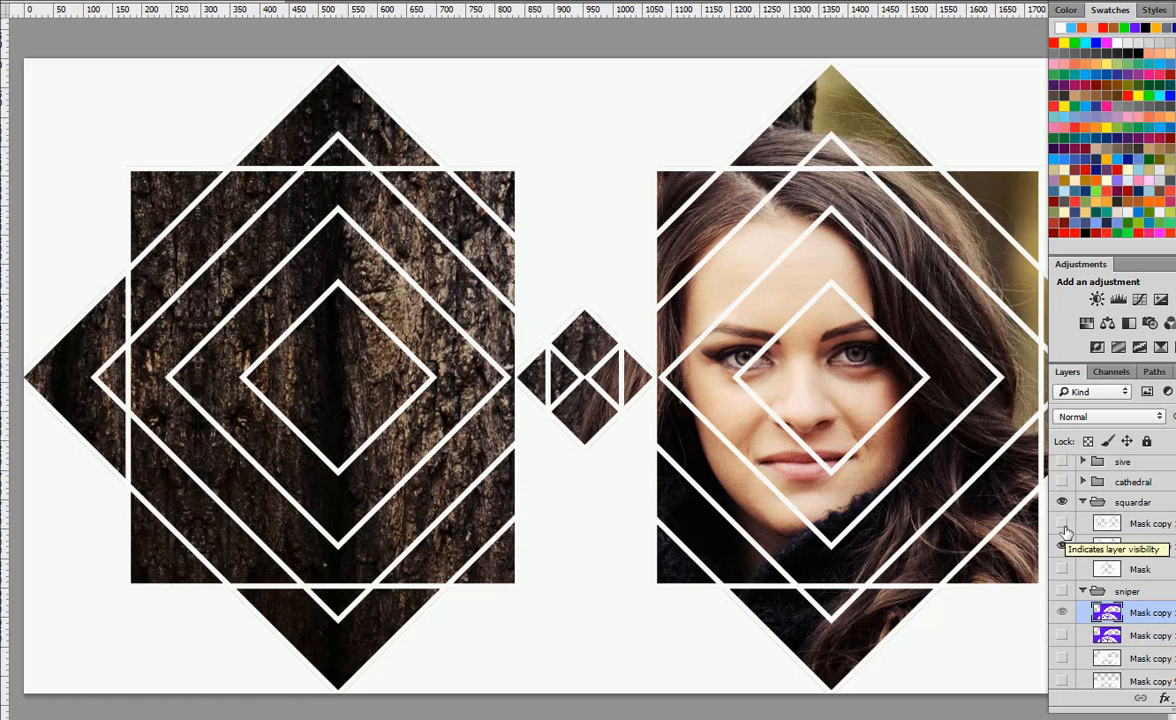
Hide the squardar group, and show and expand the cathedral group
{"action": "left_click", "coordinate": [1062, 502]}
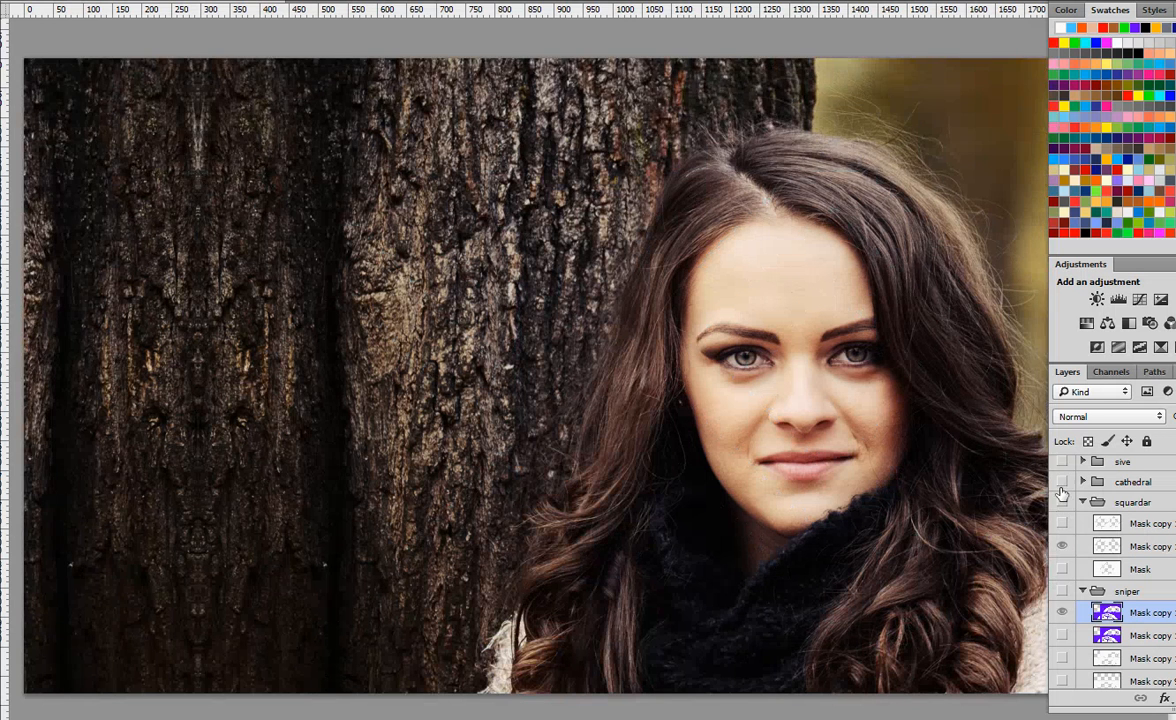
{"action": "left_click", "coordinate": [1062, 481]}
{"action": "left_click", "coordinate": [1083, 482]}
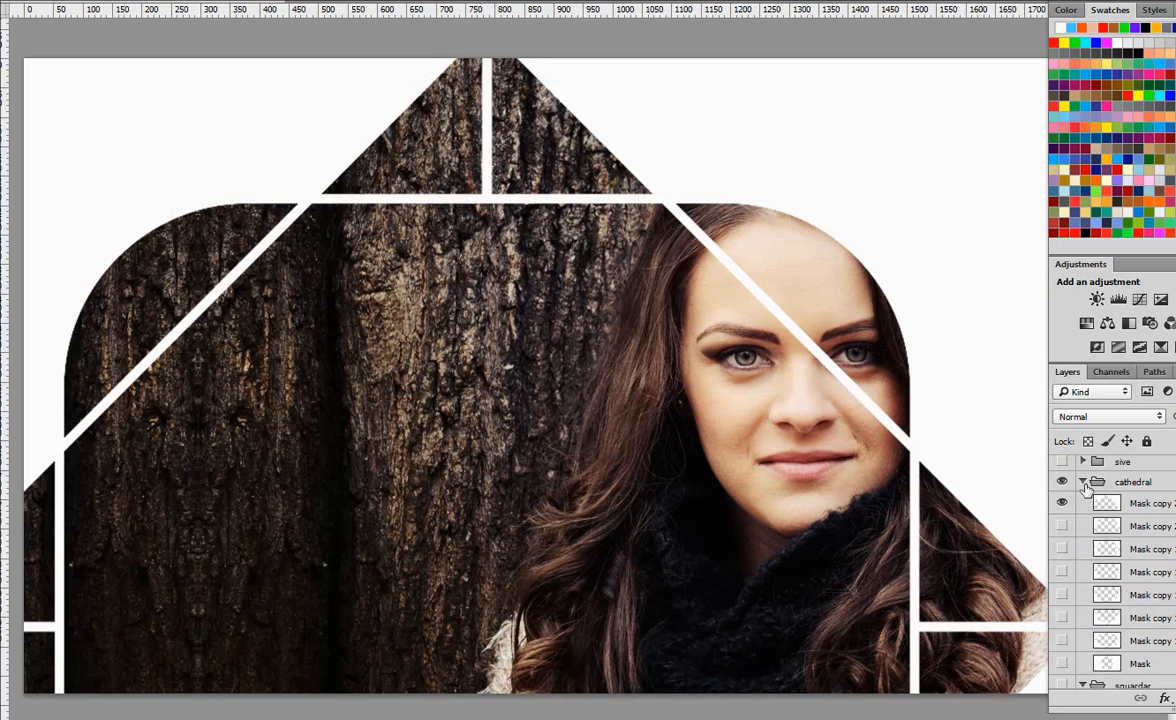
Step down through the cathedral group's upper variants, ending with only its fifth layer shown
{"action": "left_click", "coordinate": [1062, 503]}
{"action": "left_click", "coordinate": [1063, 526]}
{"action": "left_click", "coordinate": [1063, 549]}
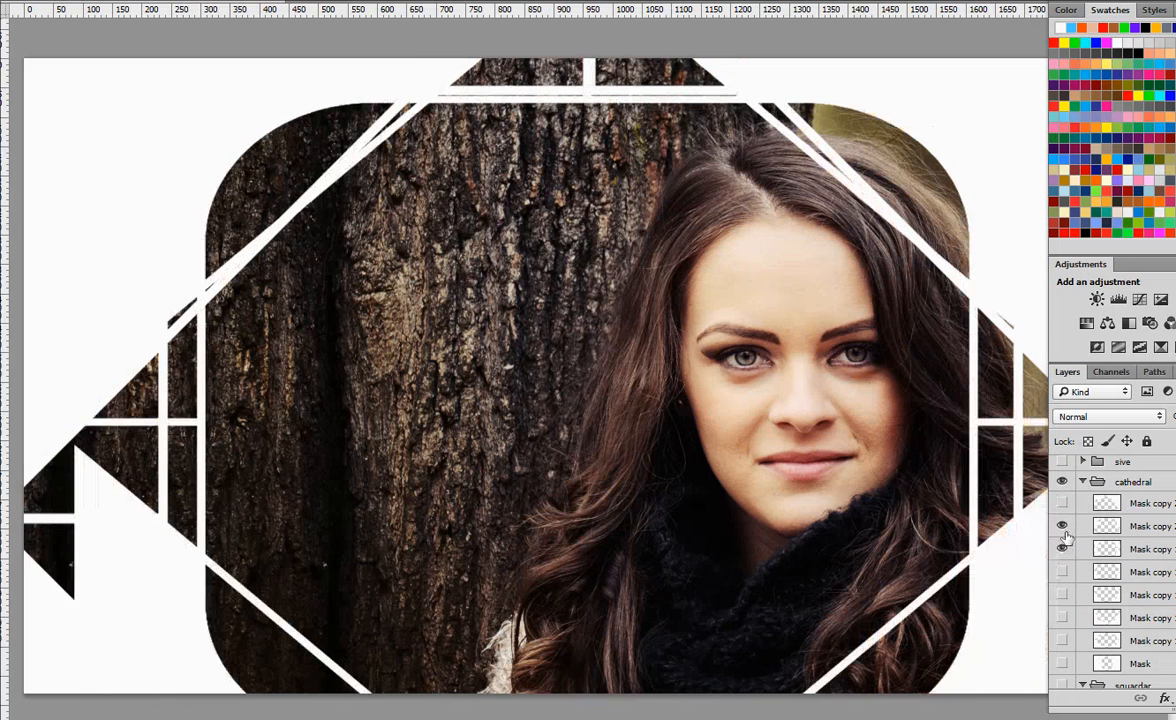
{"action": "left_click", "coordinate": [1062, 526]}
{"action": "left_click", "coordinate": [1062, 550]}
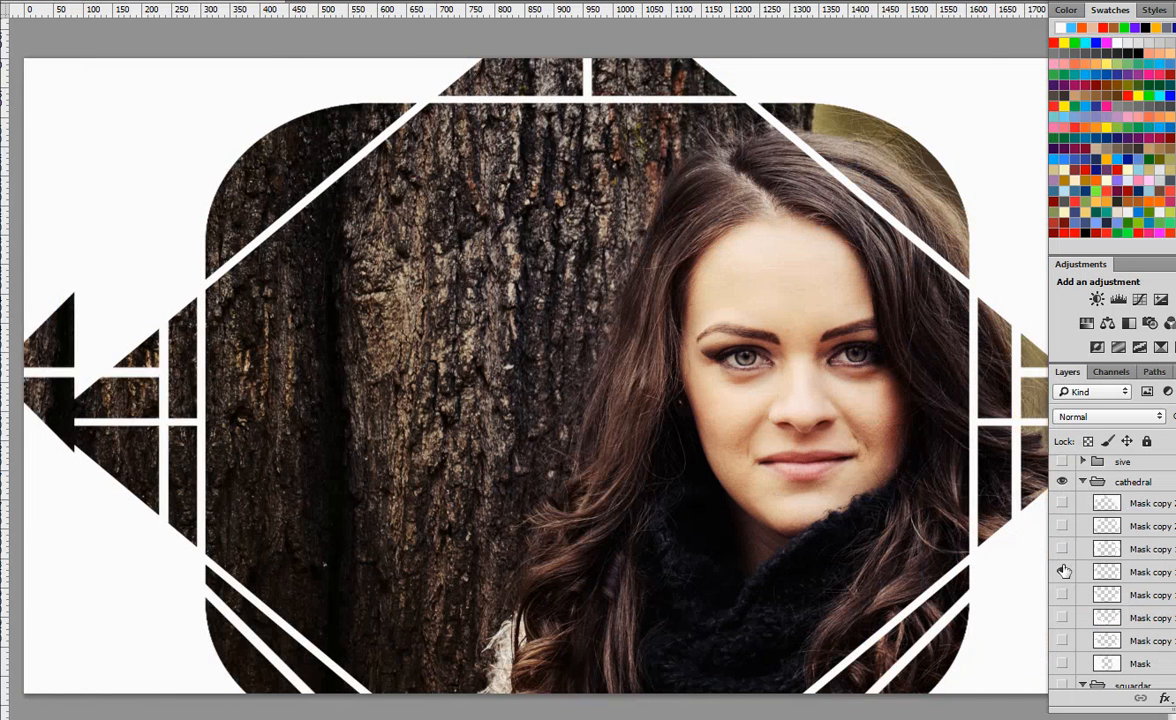
{"action": "left_click", "coordinate": [1062, 595]}
{"action": "left_click", "coordinate": [1063, 573]}
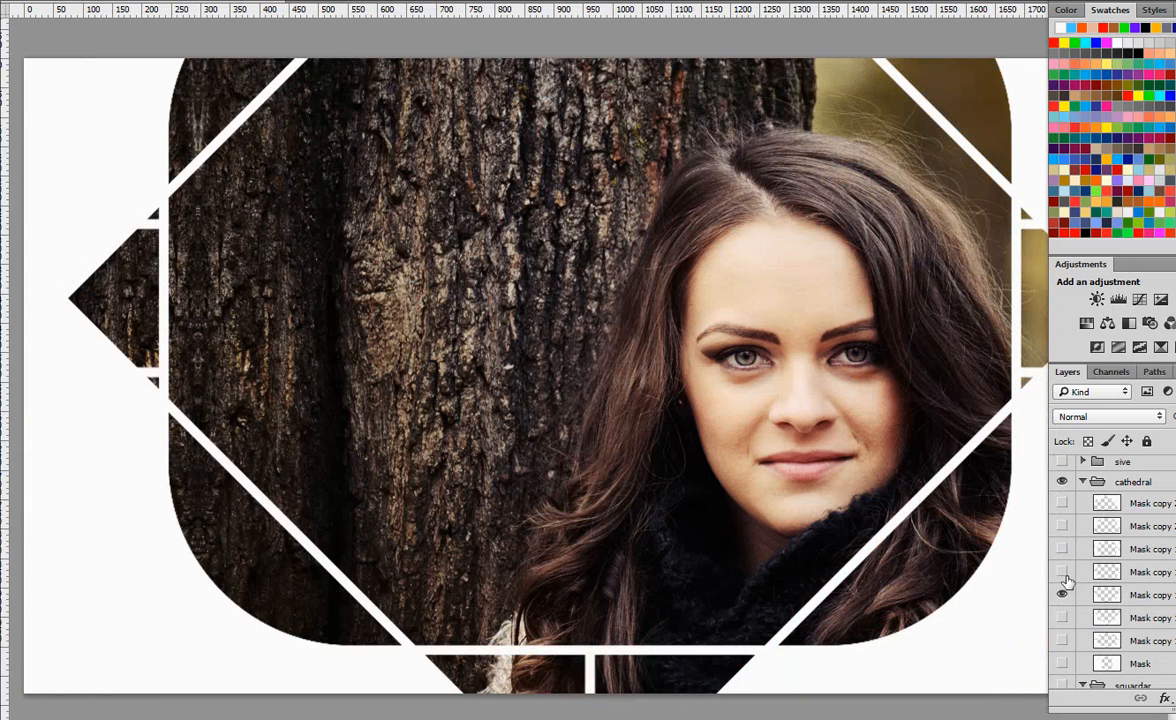
Show the remaining lower cathedral variants in turn, down to the Mask layer at the base of the group
{"action": "left_click", "coordinate": [1062, 618]}
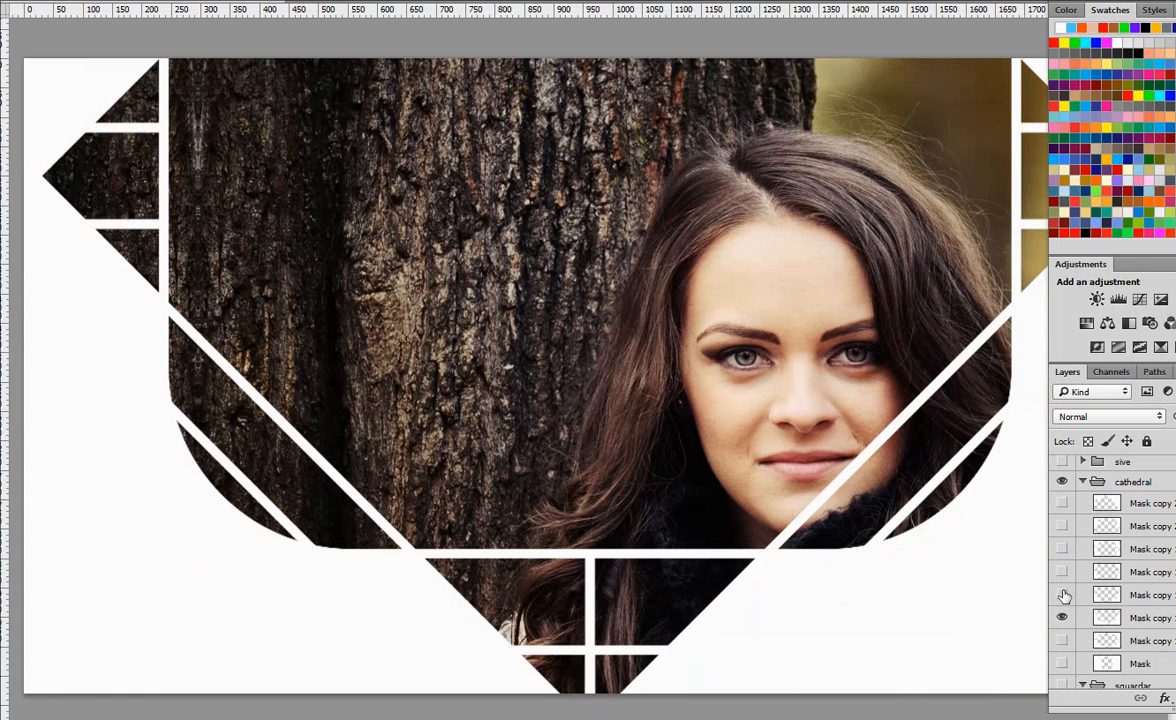
{"action": "left_click", "coordinate": [1062, 595]}
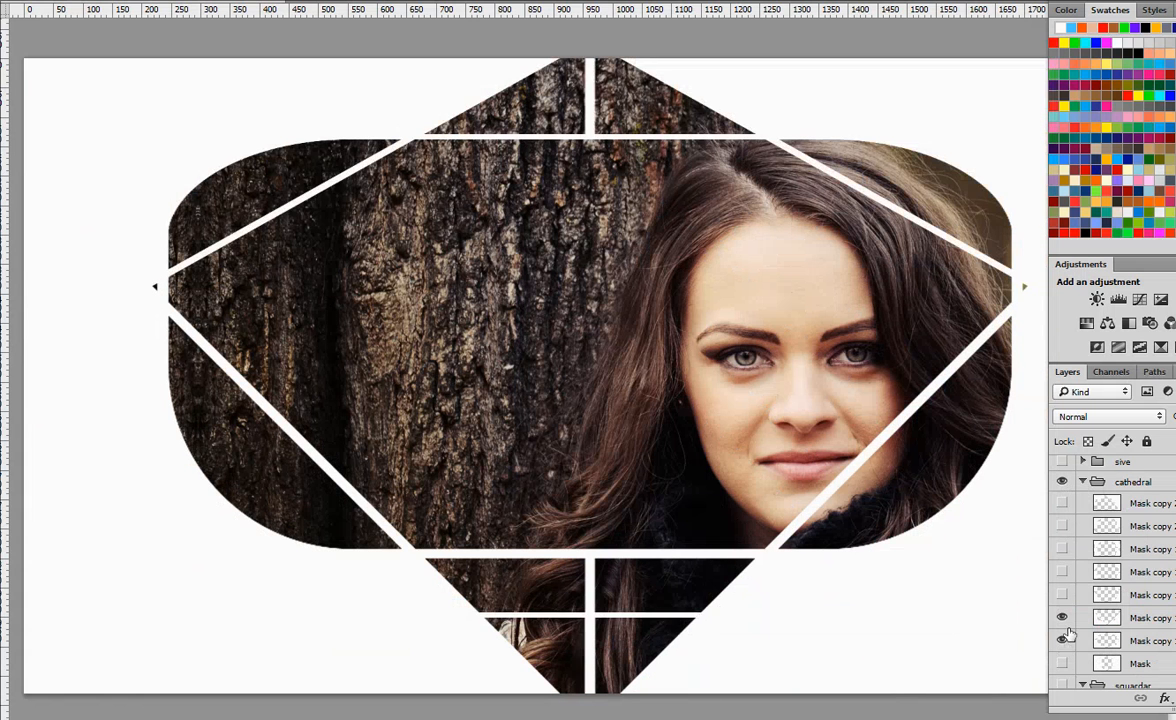
{"action": "left_click", "coordinate": [1062, 618]}
{"action": "left_click", "coordinate": [1062, 664]}
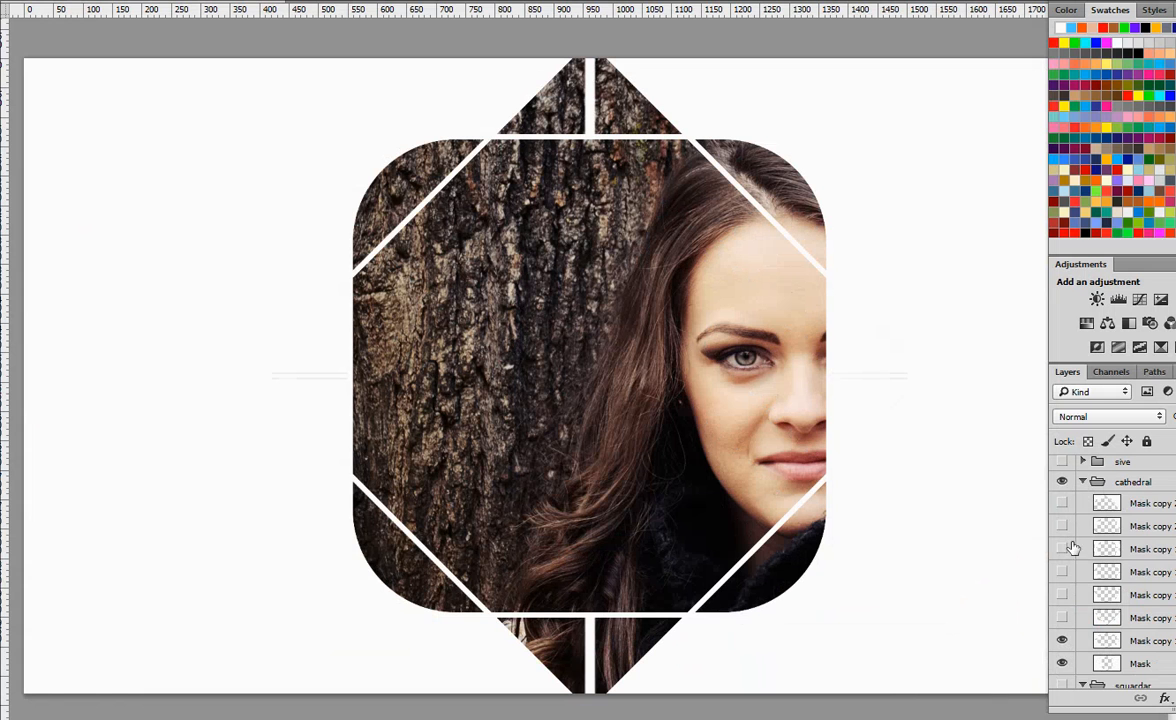
Hide the cathedral group, and show and expand the sive group
{"action": "scroll", "coordinate": [1085, 540], "scroll_direction": "up", "scroll_amount": 3}
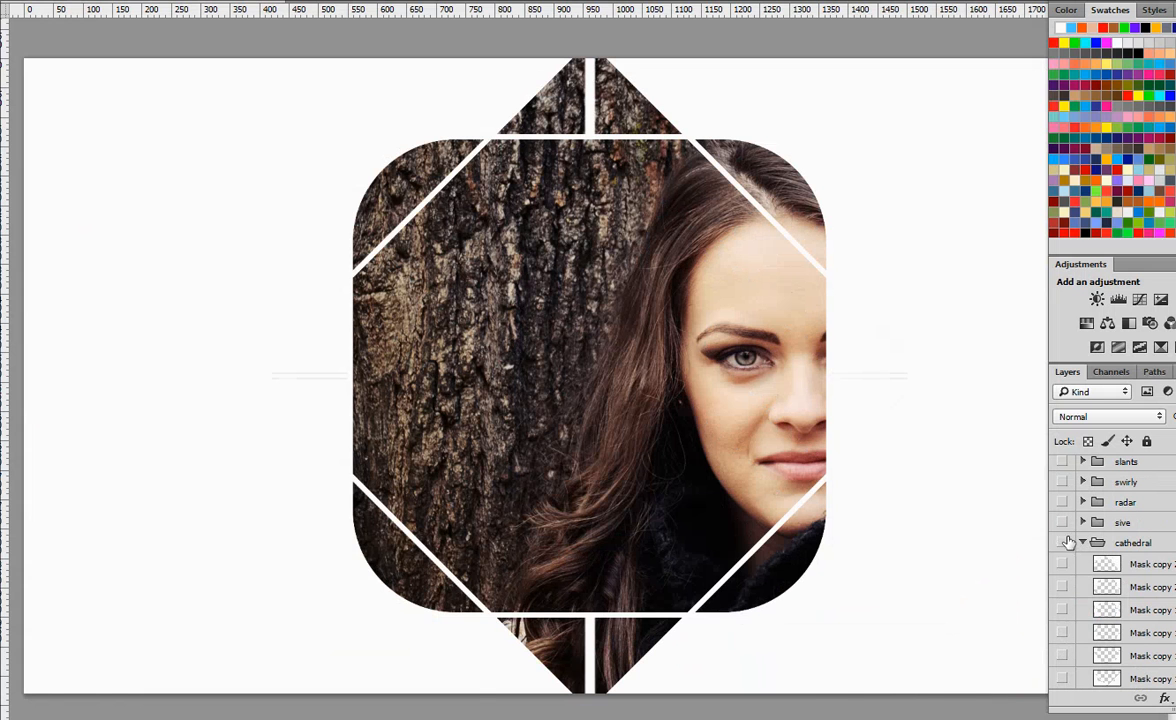
{"action": "left_click", "coordinate": [1064, 522]}
{"action": "left_click", "coordinate": [1084, 522]}
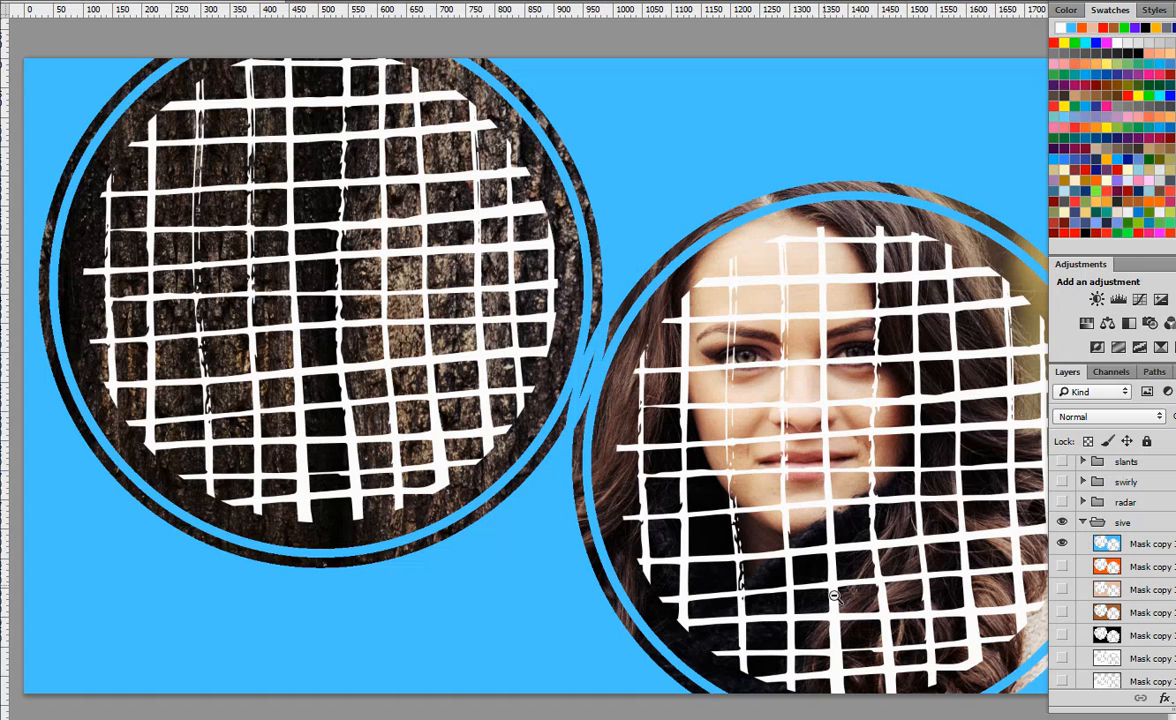
Step down through the sive group's colored-background variants, ending with only the black one shown
{"action": "left_click", "coordinate": [1063, 567]}
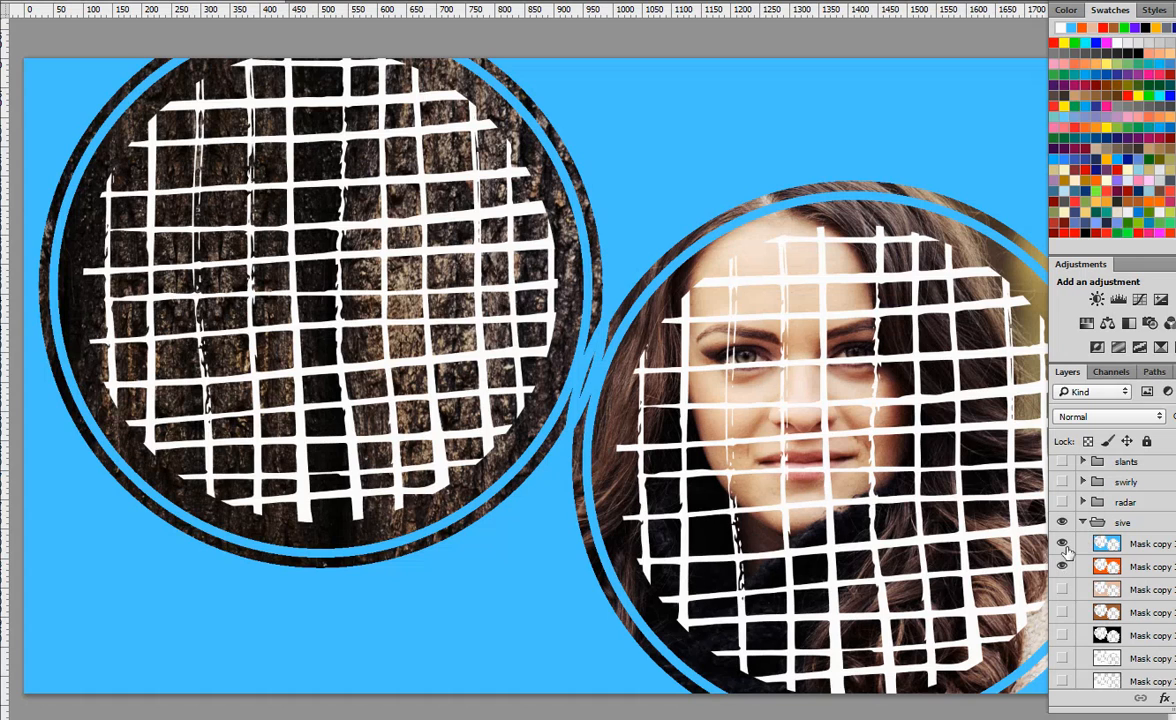
{"action": "left_click", "coordinate": [1063, 567]}
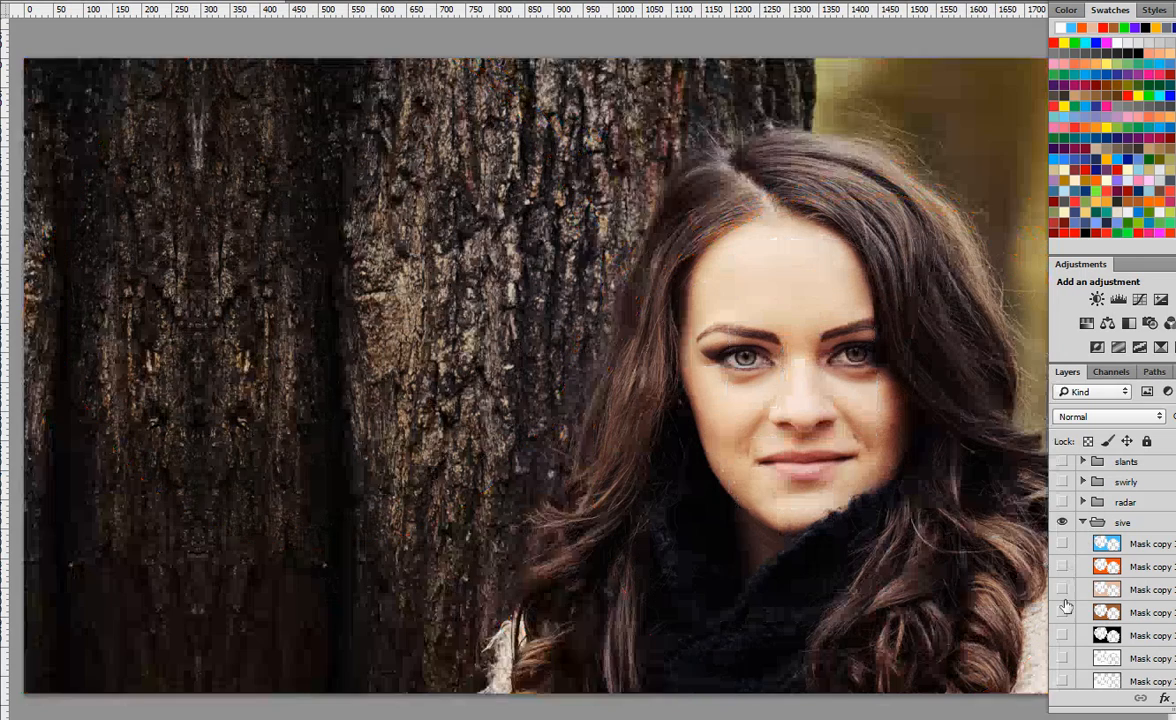
{"action": "left_click", "coordinate": [1064, 592]}
{"action": "left_click", "coordinate": [1063, 612]}
{"action": "left_click", "coordinate": [1063, 590]}
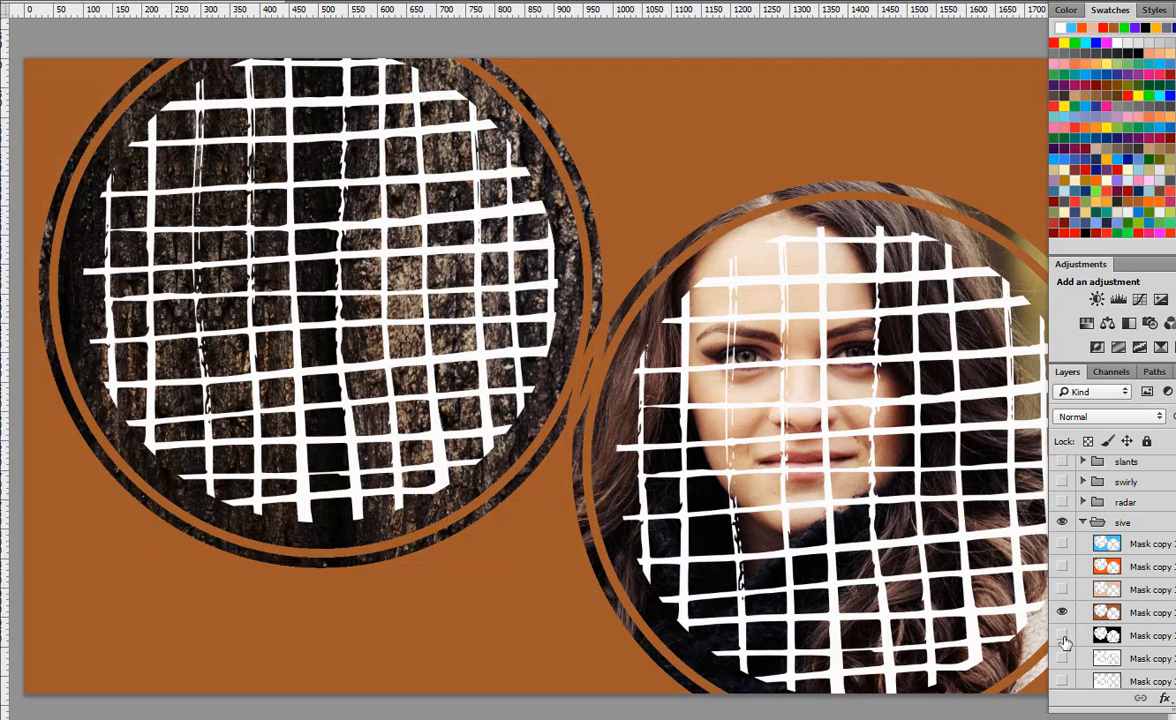
{"action": "left_click", "coordinate": [1063, 635]}
{"action": "left_click", "coordinate": [1063, 613]}
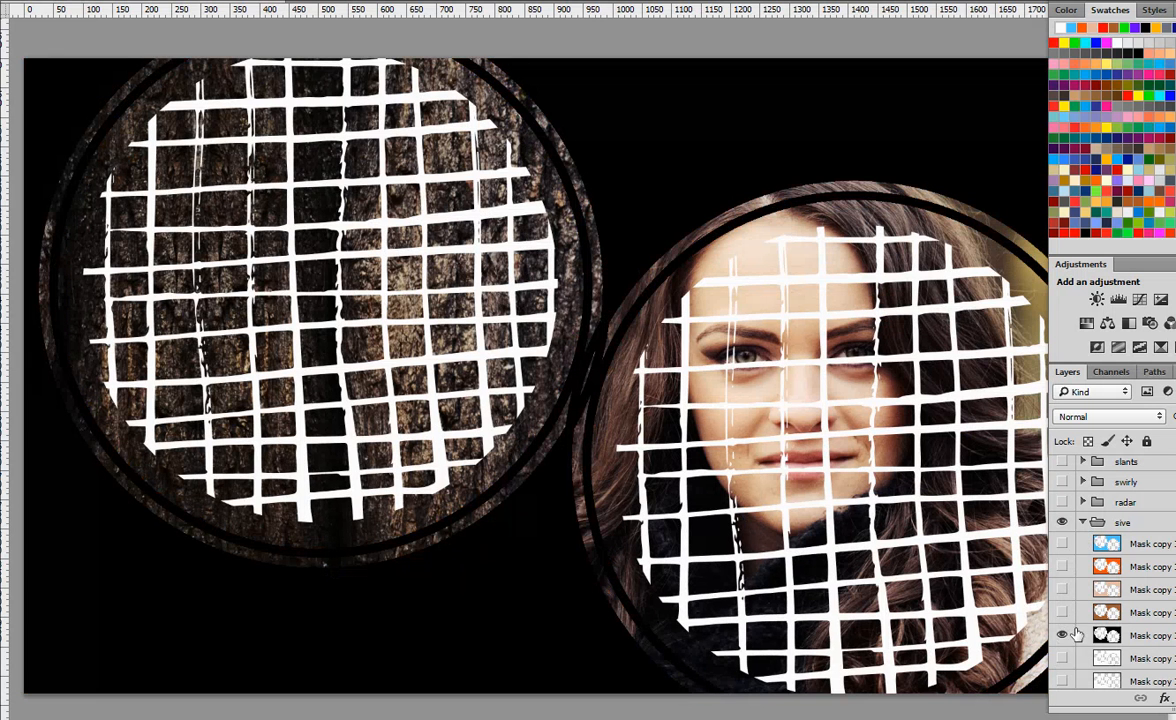
Hide the black sive variant and show the white grid-circle variants beneath it in turn
{"action": "scroll", "coordinate": [1085, 617], "scroll_direction": "down", "scroll_amount": 1}
{"action": "left_click", "coordinate": [1063, 617]}
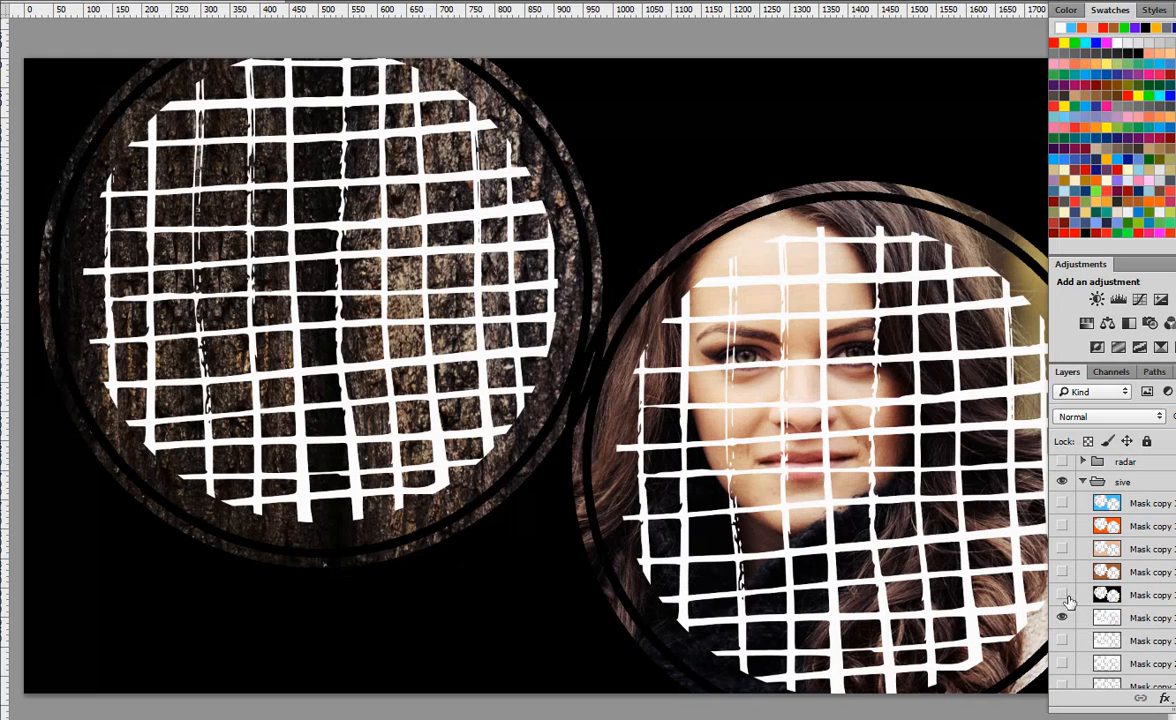
{"action": "left_click", "coordinate": [1063, 617]}
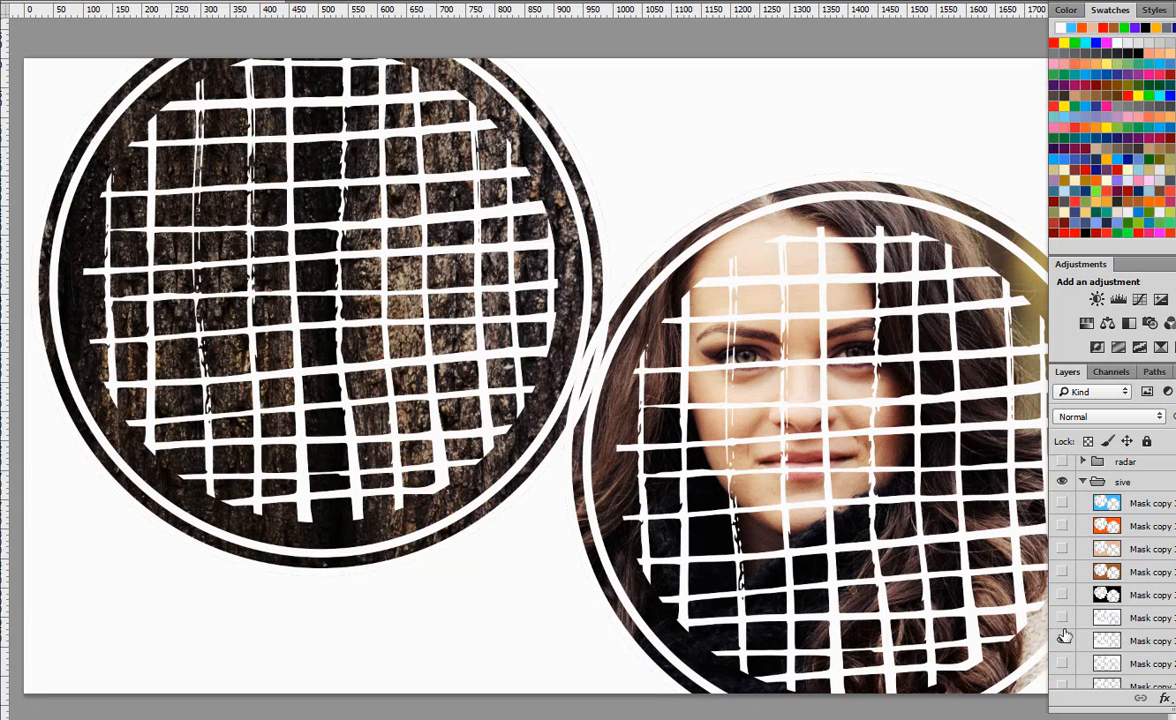
{"action": "left_click", "coordinate": [1063, 640]}
{"action": "left_click", "coordinate": [1063, 663]}
{"action": "scroll", "coordinate": [1088, 650], "scroll_direction": "down", "scroll_amount": 1}
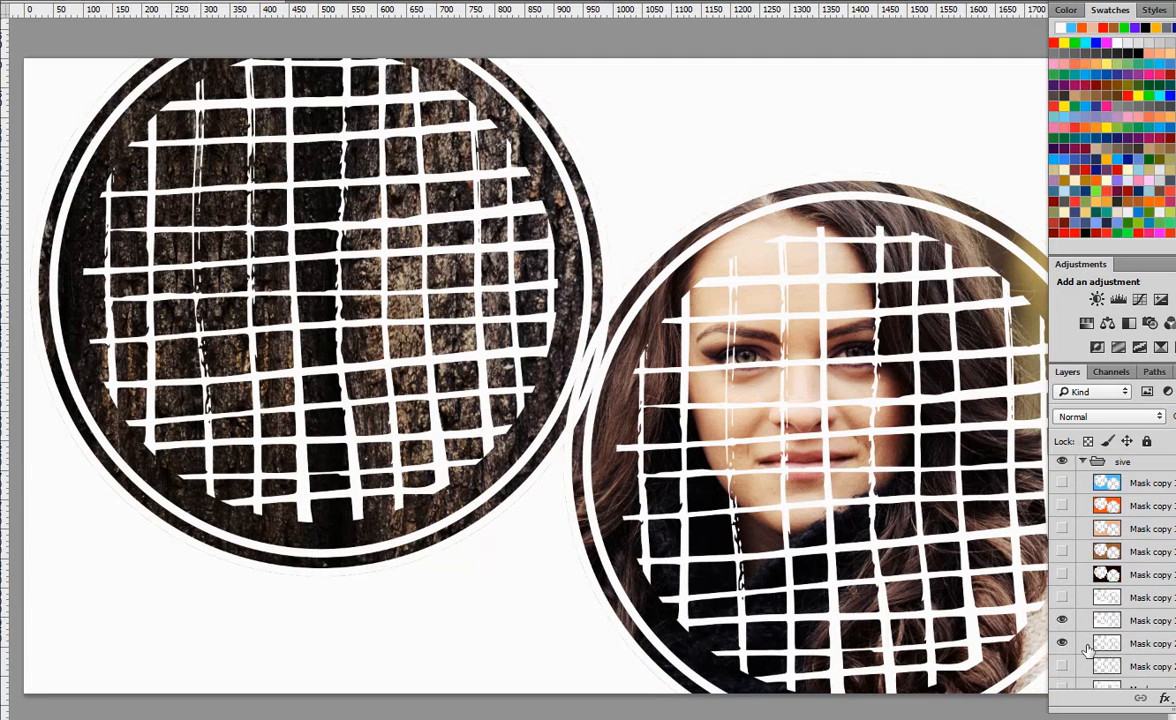
{"action": "scroll", "coordinate": [1088, 650], "scroll_direction": "down", "scroll_amount": 2}
{"action": "left_click", "coordinate": [1063, 602]}
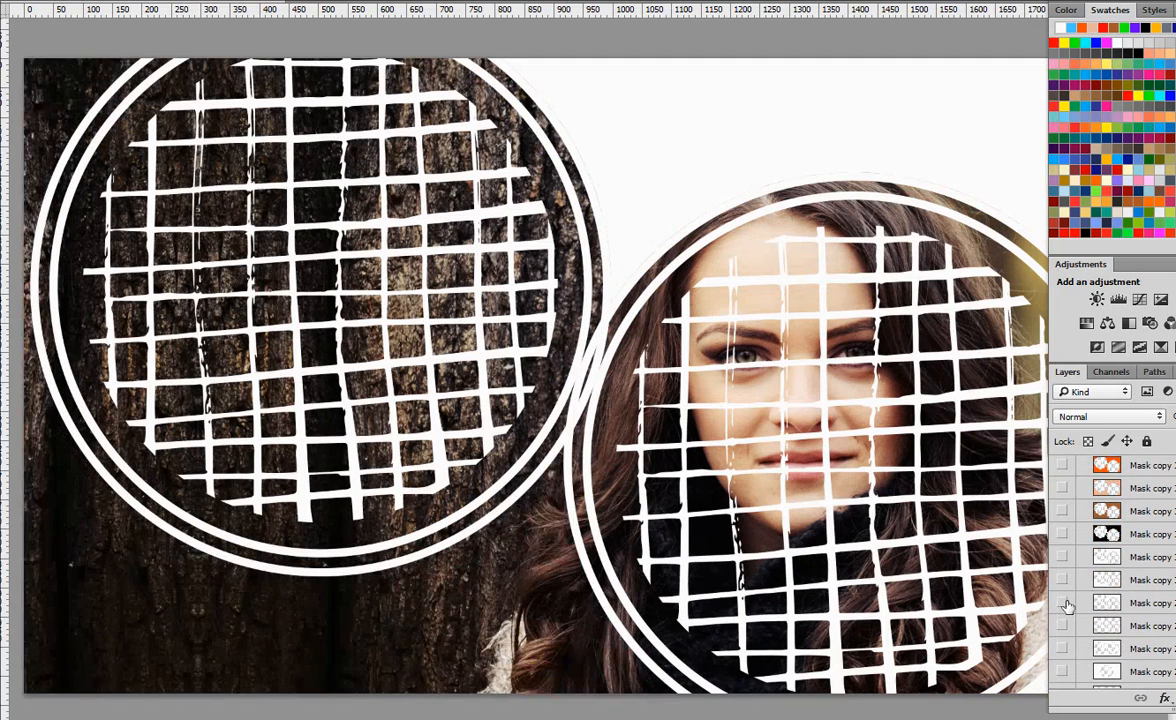
Show the remaining lower sive variants in turn, ending with only the bottom corner-circles layer shown
{"action": "left_click", "coordinate": [1063, 627]}
{"action": "left_click", "coordinate": [1063, 650]}
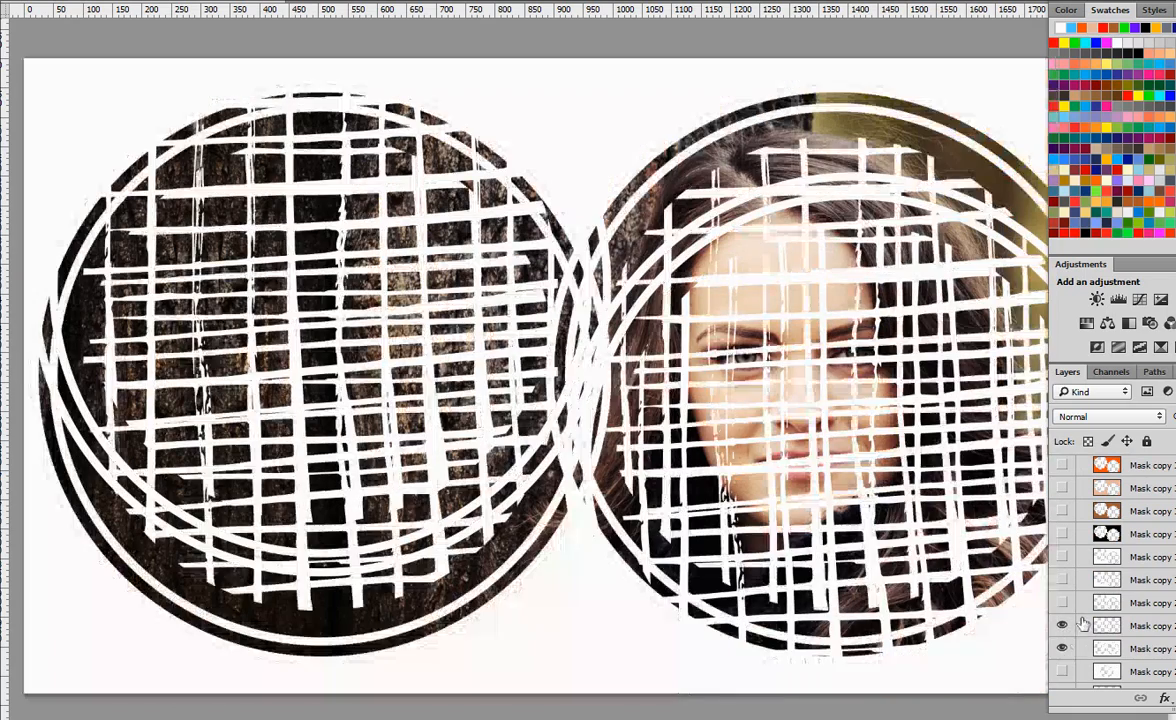
{"action": "left_click", "coordinate": [1063, 625]}
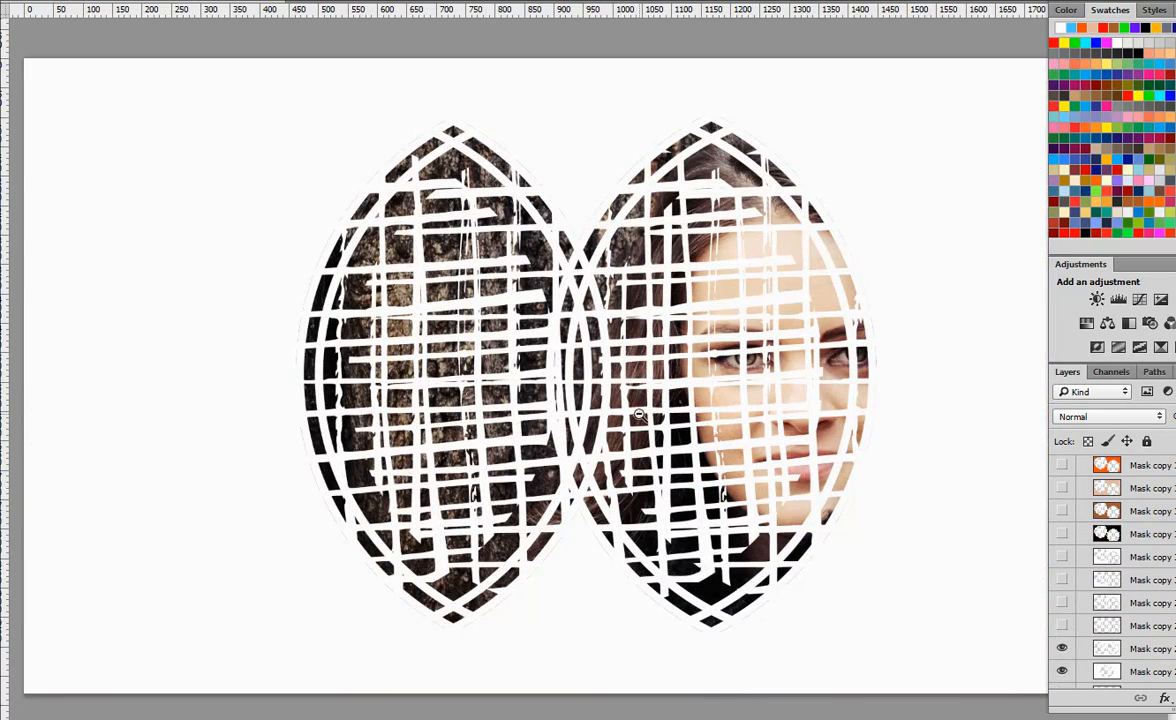
{"action": "scroll", "coordinate": [1100, 580], "scroll_direction": "down", "scroll_amount": 2}
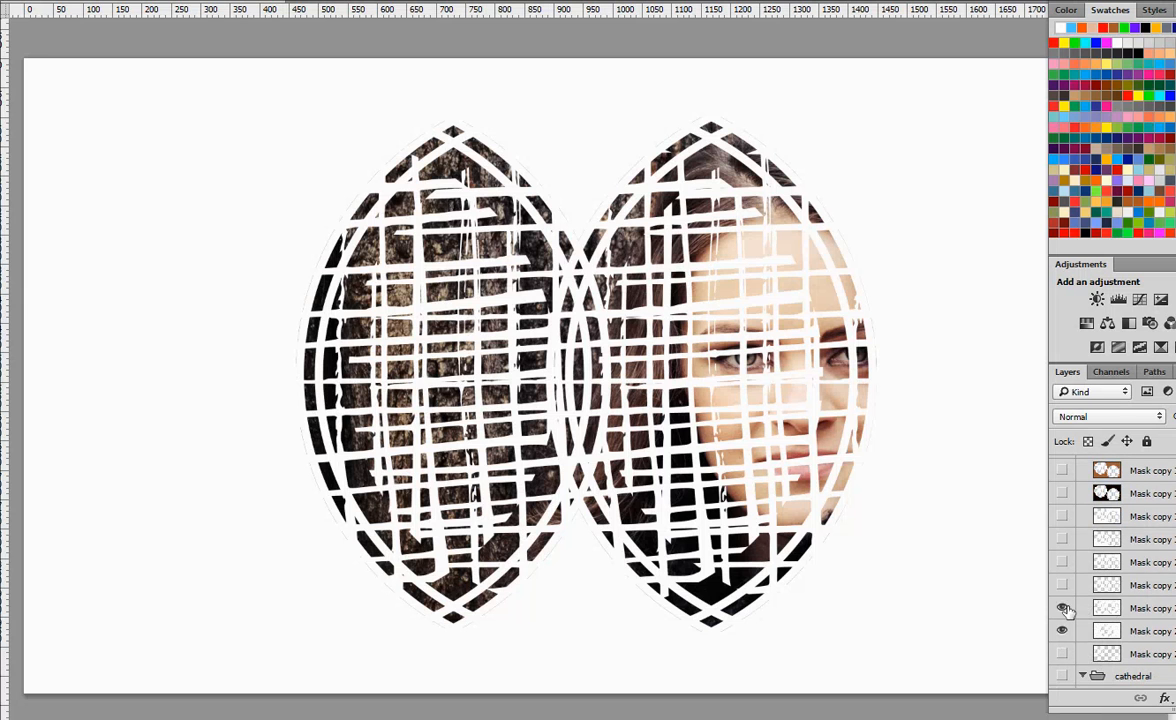
{"action": "left_click", "coordinate": [1063, 608]}
{"action": "scroll", "coordinate": [1068, 615], "scroll_direction": "down", "scroll_amount": 2}
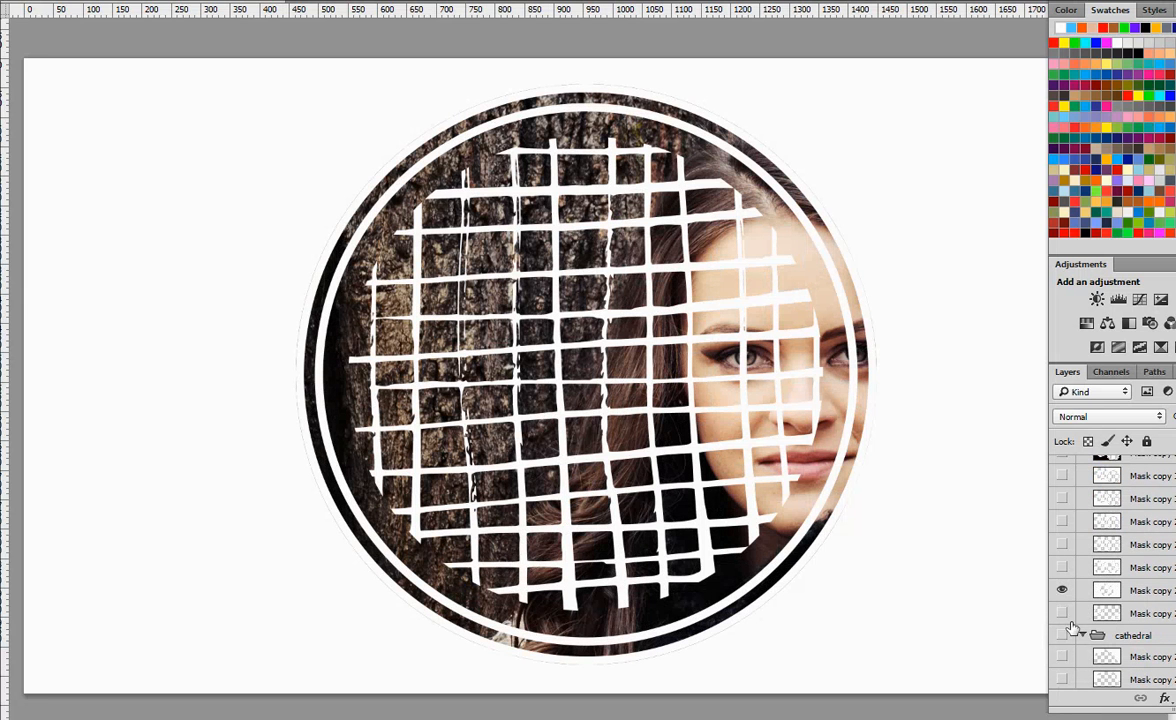
{"action": "left_click", "coordinate": [1063, 613]}
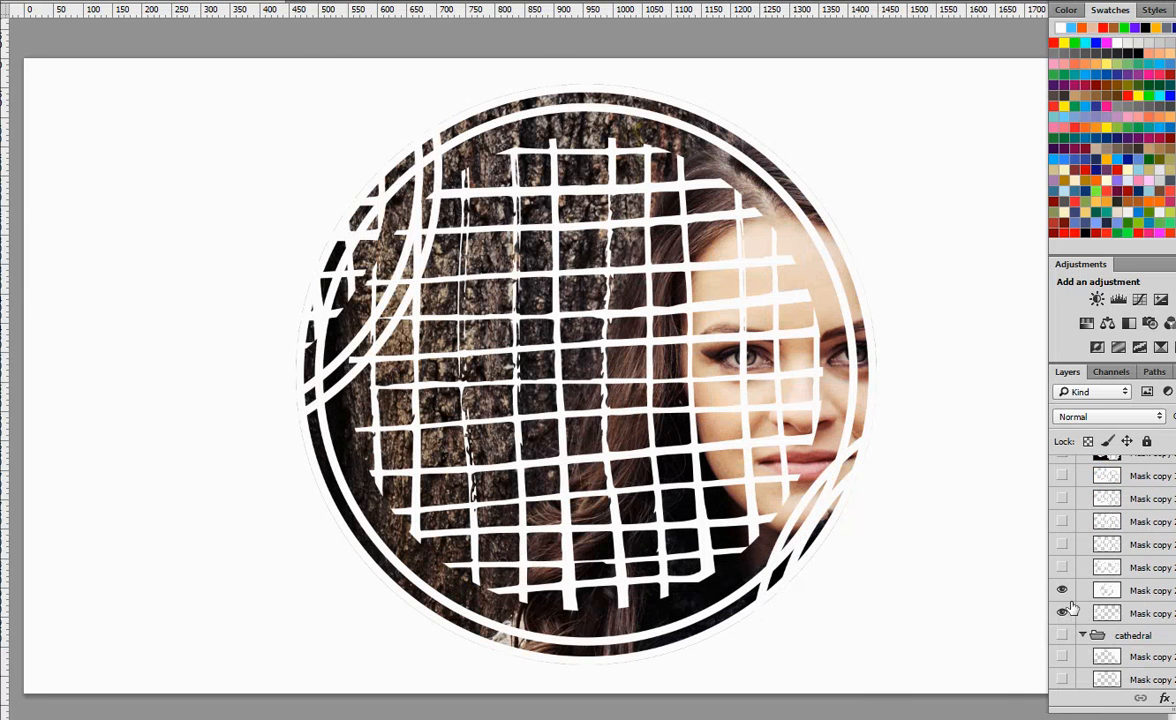
{"action": "left_click", "coordinate": [1063, 590]}
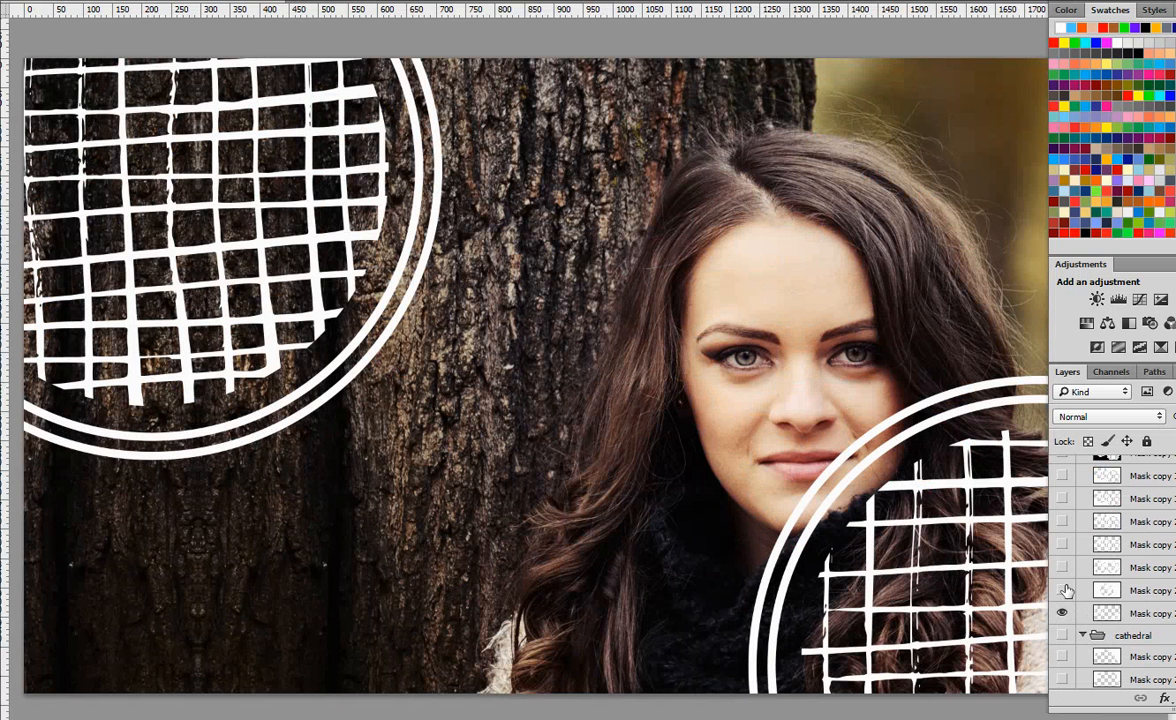
Colorize the corner-circles layer purple with Hue 285, Saturation 79 and Lightness -49, and lower its opacity until it is faint
{"action": "left_click", "coordinate": [1144, 591]}
{"action": "left_click", "coordinate": [1145, 612]}
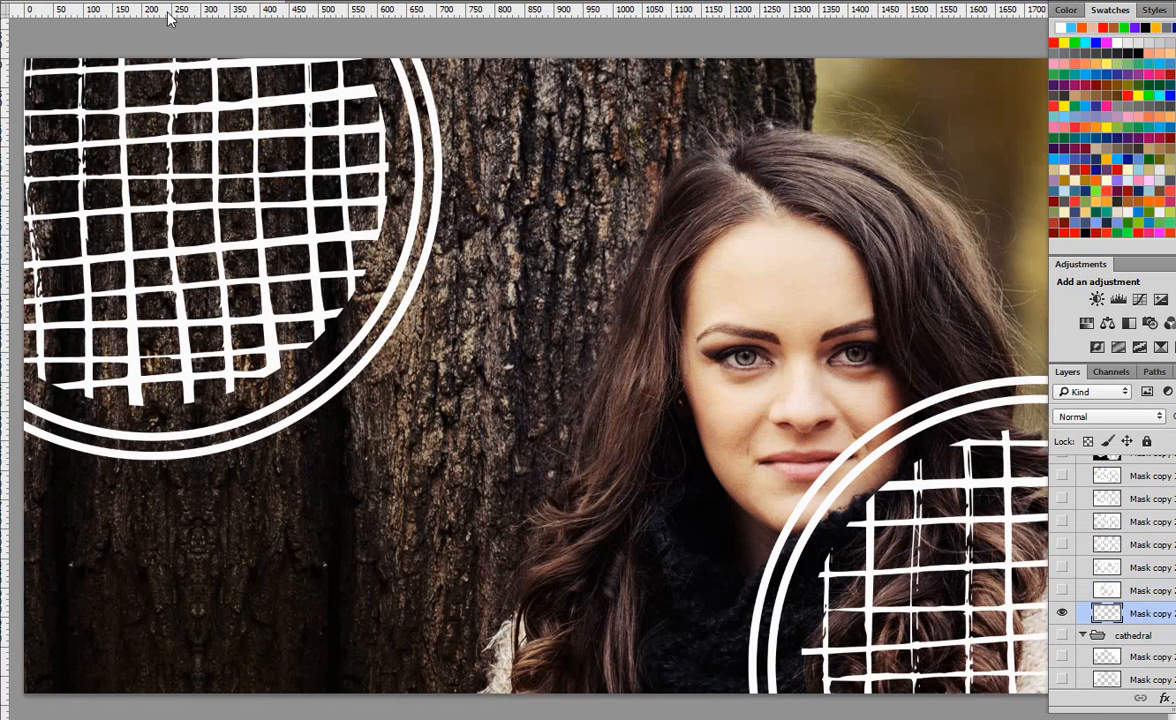
{"action": "left_click", "coordinate": [72, 0]}
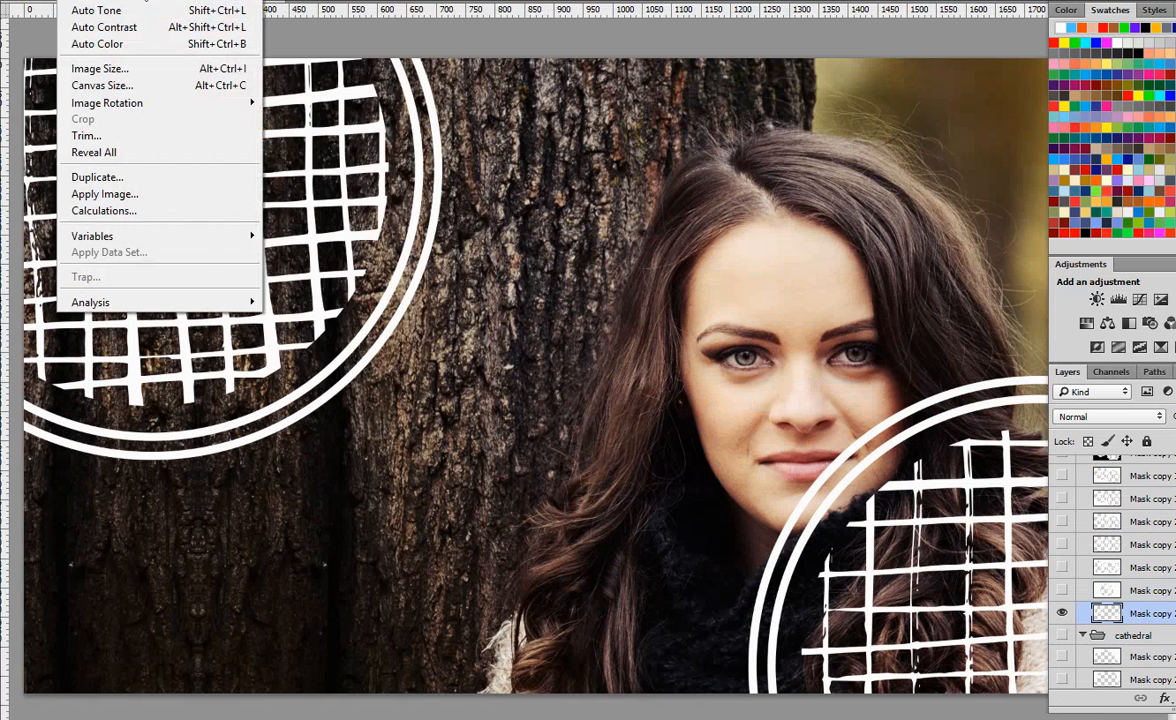
{"action": "mouse_move", "coordinate": [200, 0]}
{"action": "left_click", "coordinate": [378, 78]}
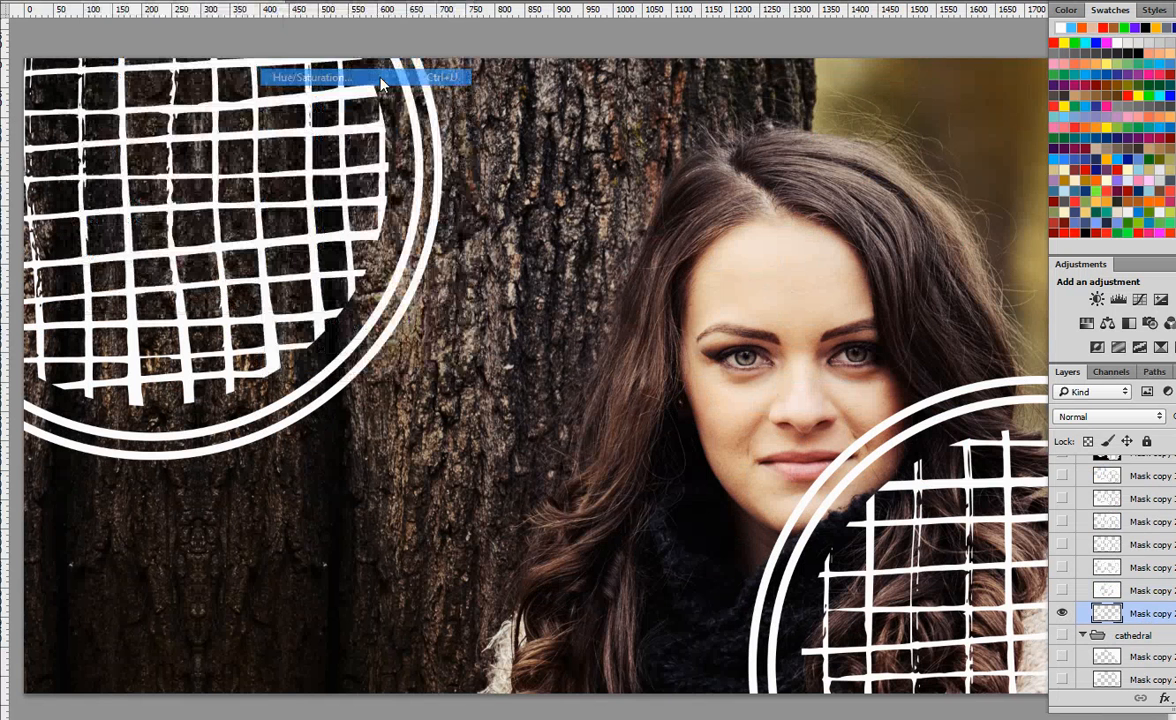
{"action": "left_click", "coordinate": [870, 317]}
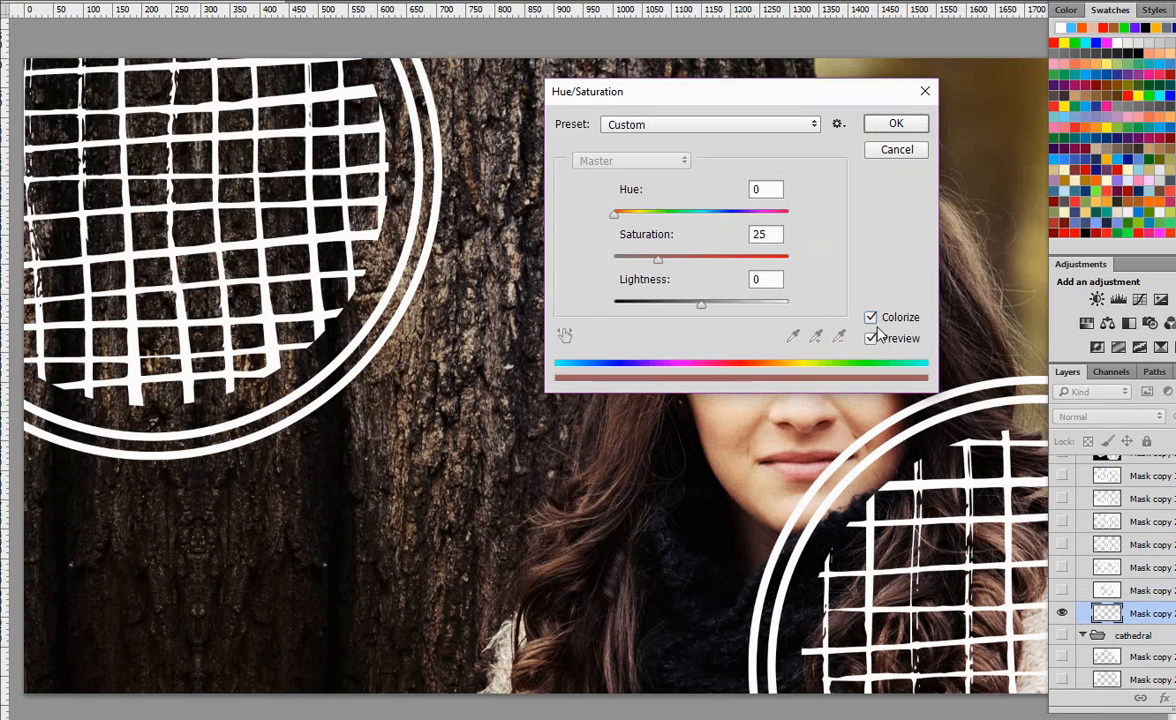
{"action": "left_click_drag", "start_coordinate": [615, 222], "coordinate": [751, 259]}
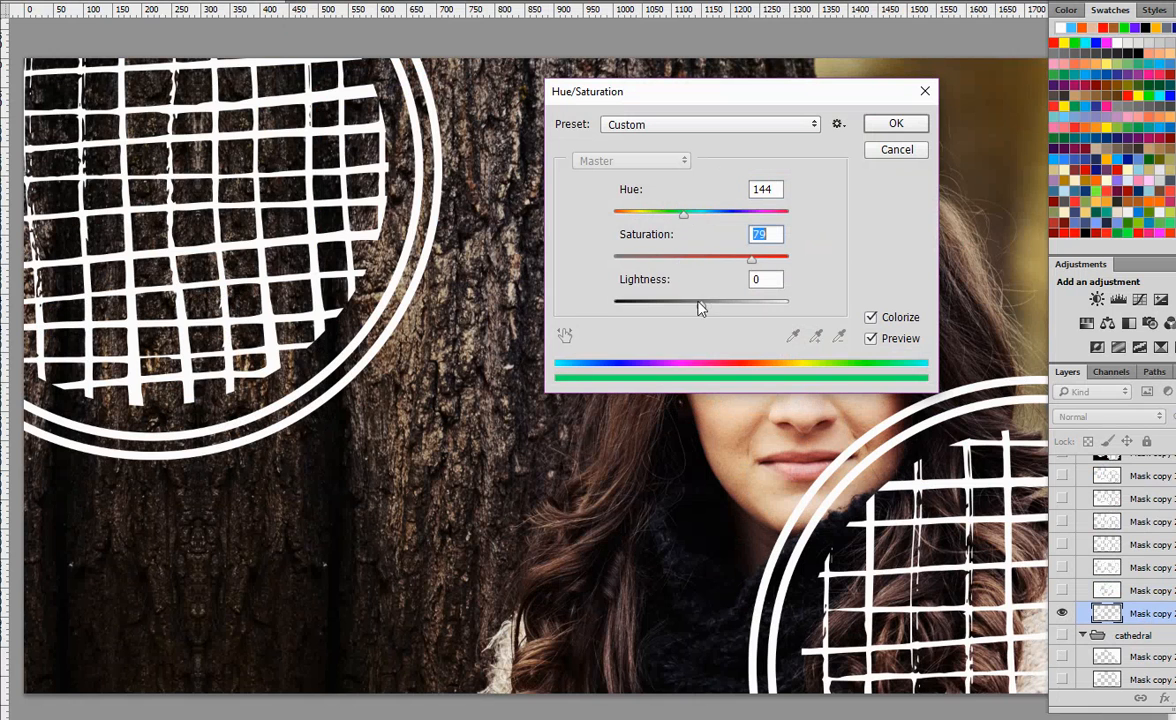
{"action": "left_click_drag", "start_coordinate": [701, 304], "coordinate": [659, 308]}
{"action": "left_click_drag", "start_coordinate": [683, 213], "coordinate": [755, 229]}
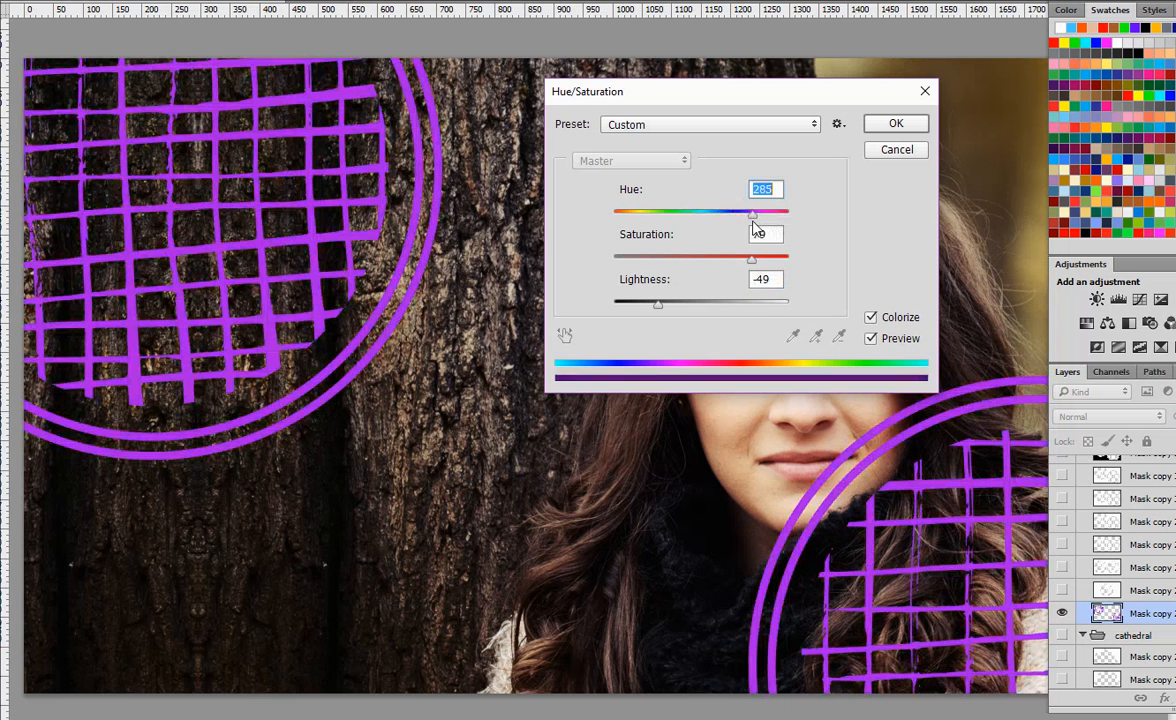
{"action": "left_click", "coordinate": [893, 124]}
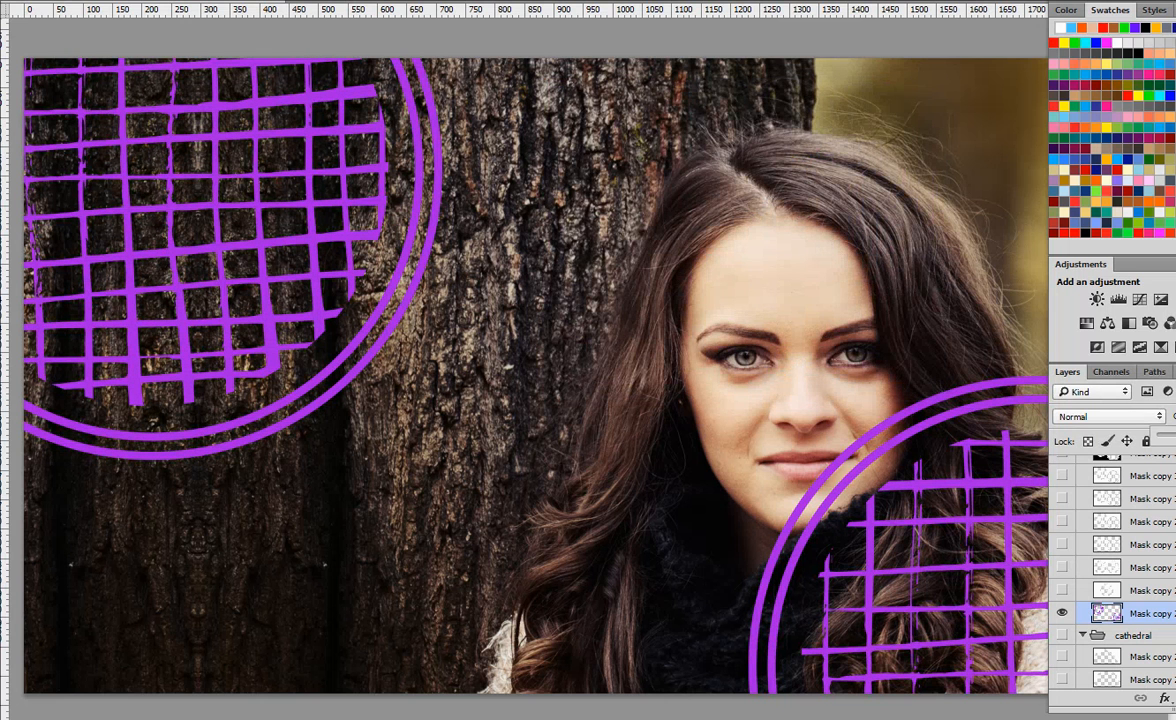
{"action": "left_click_drag", "start_coordinate": [1175, 437], "coordinate": [1170, 448]}
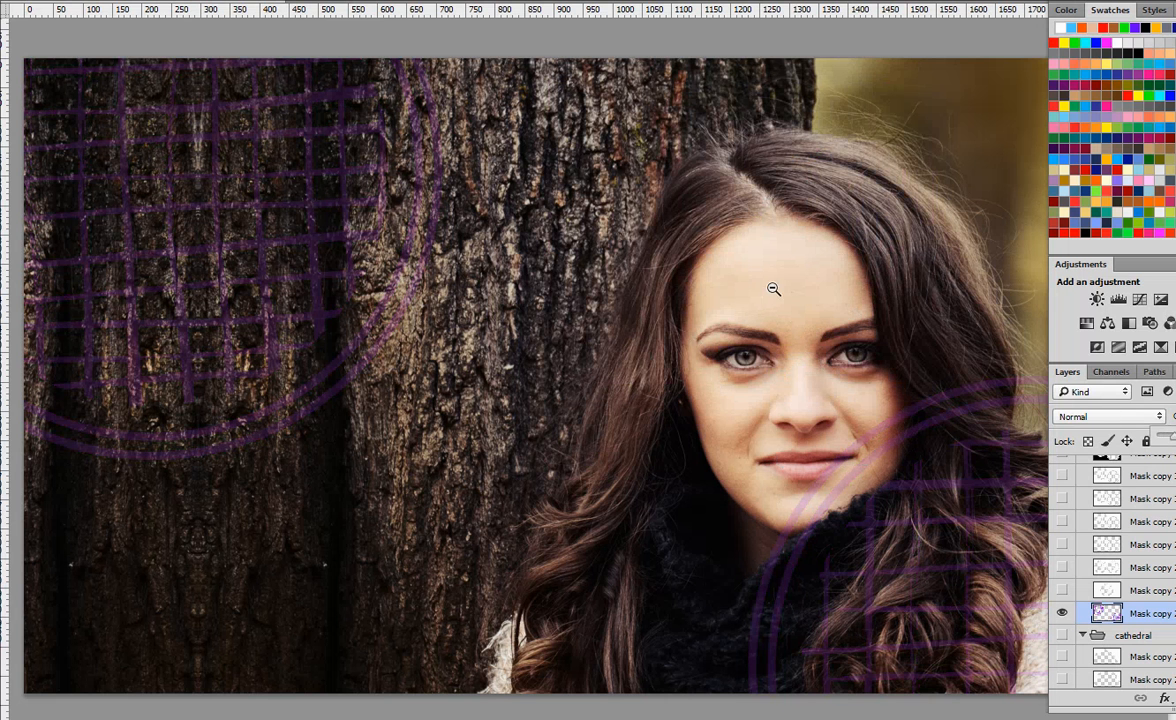
Hide the other photo layers at the base of the stack, leaving only move girl 3 shown and selected
{"action": "scroll", "coordinate": [1070, 510], "scroll_direction": "down", "scroll_amount": 5}
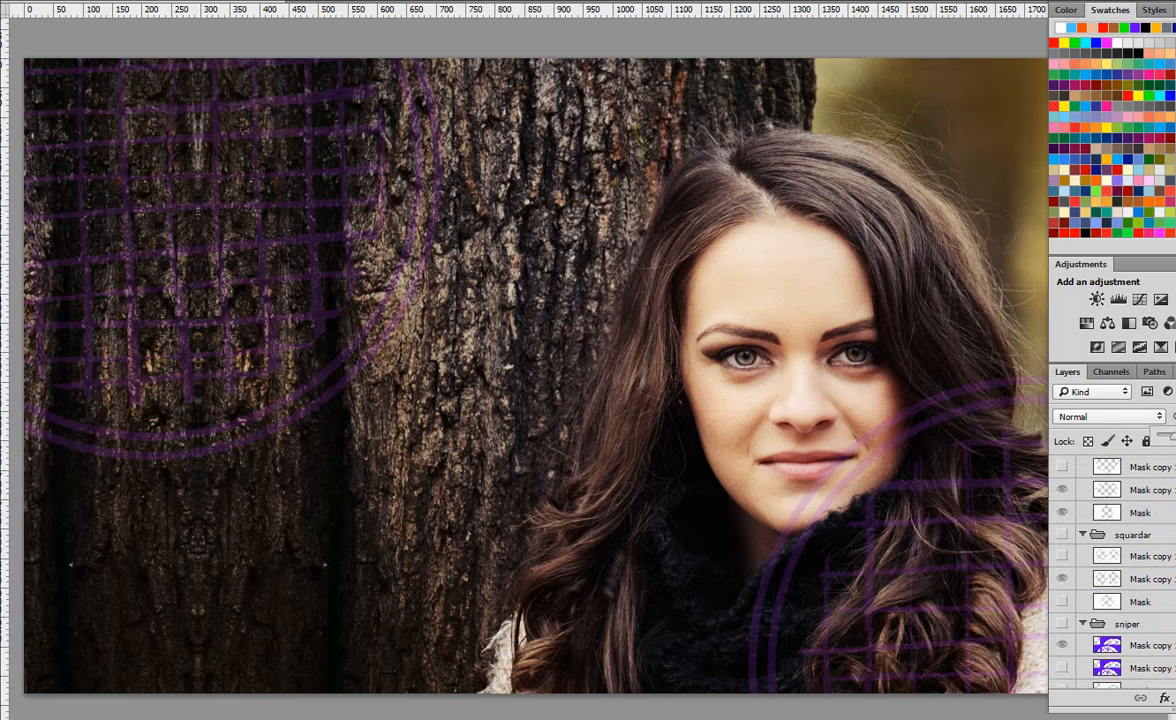
{"action": "scroll", "coordinate": [1110, 570], "scroll_direction": "down", "scroll_amount": 2}
{"action": "scroll", "coordinate": [1124, 566], "scroll_direction": "down", "scroll_amount": 2}
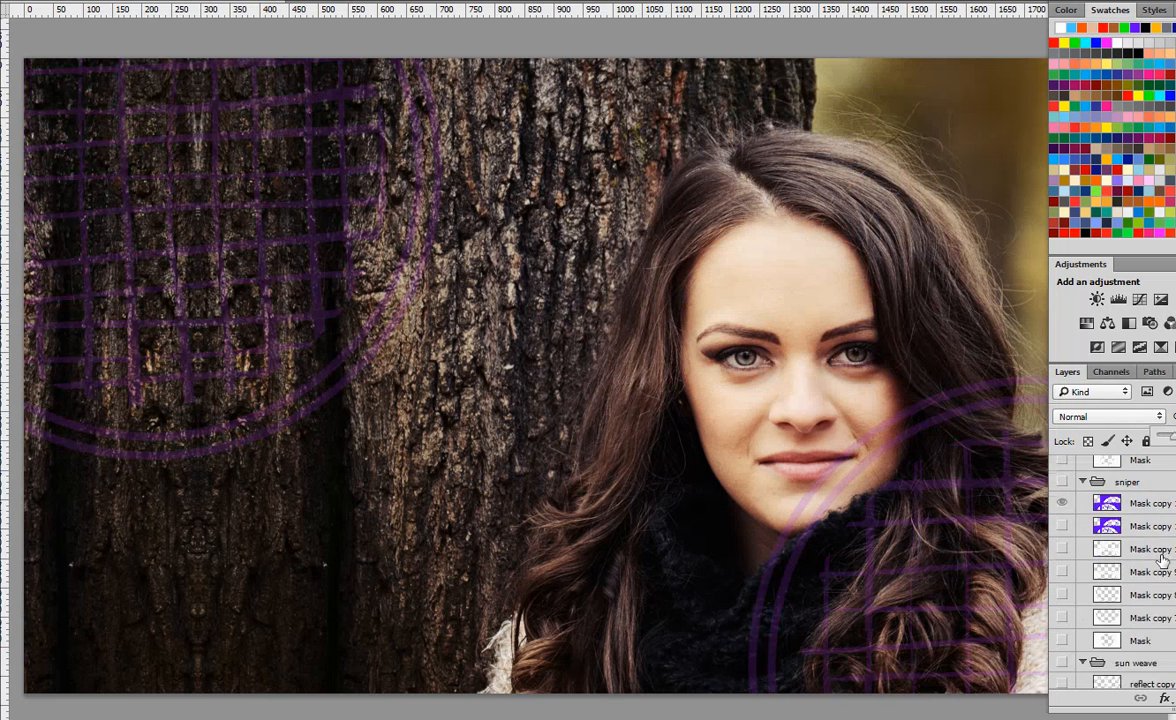
{"action": "scroll", "coordinate": [1157, 566], "scroll_direction": "down", "scroll_amount": 10}
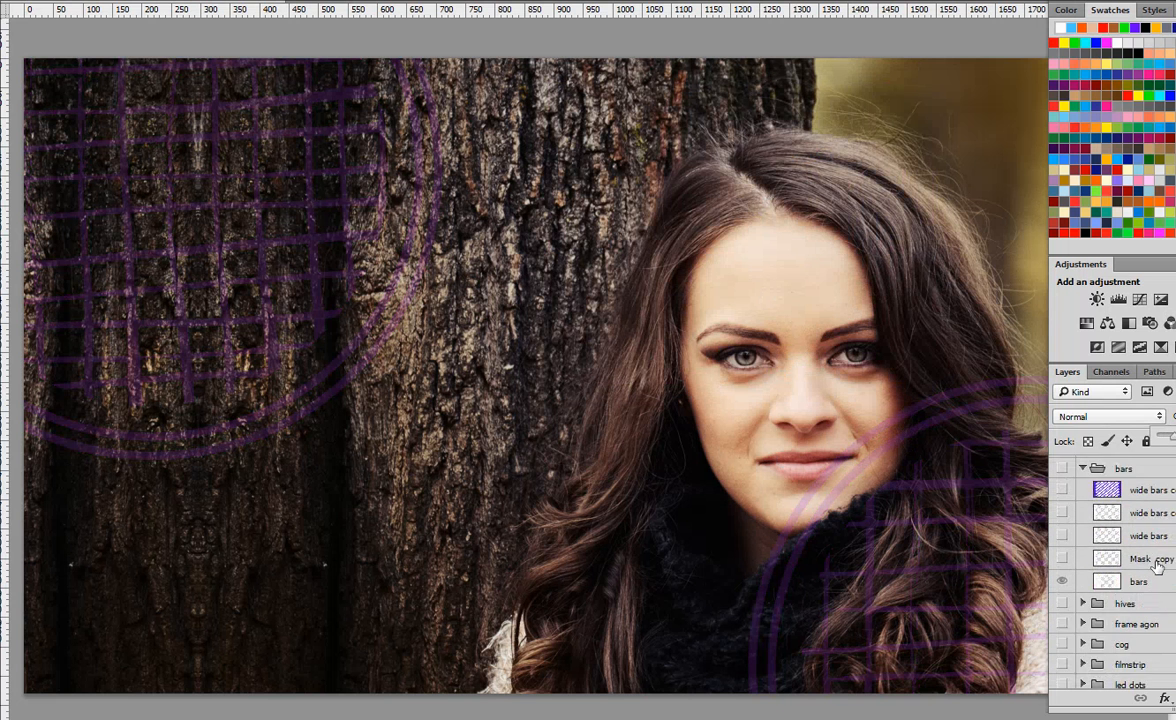
{"action": "scroll", "coordinate": [1157, 566], "scroll_direction": "down", "scroll_amount": 2}
{"action": "left_click", "coordinate": [1100, 548]}
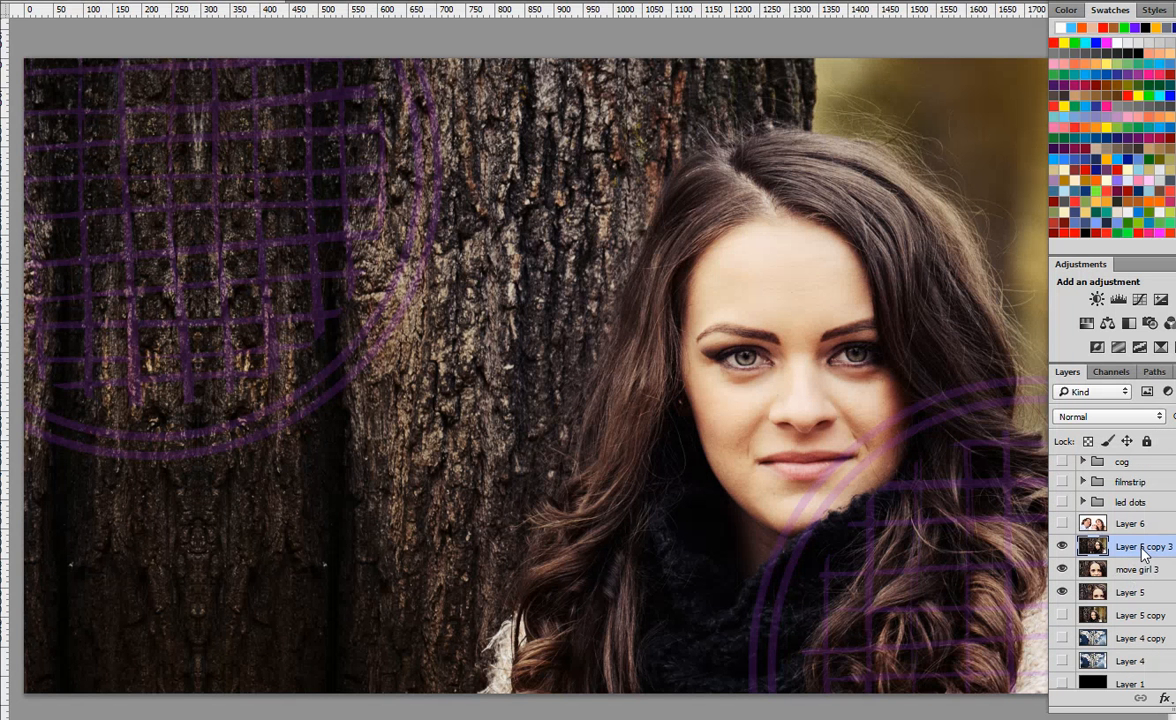
{"action": "left_click", "coordinate": [1062, 569]}
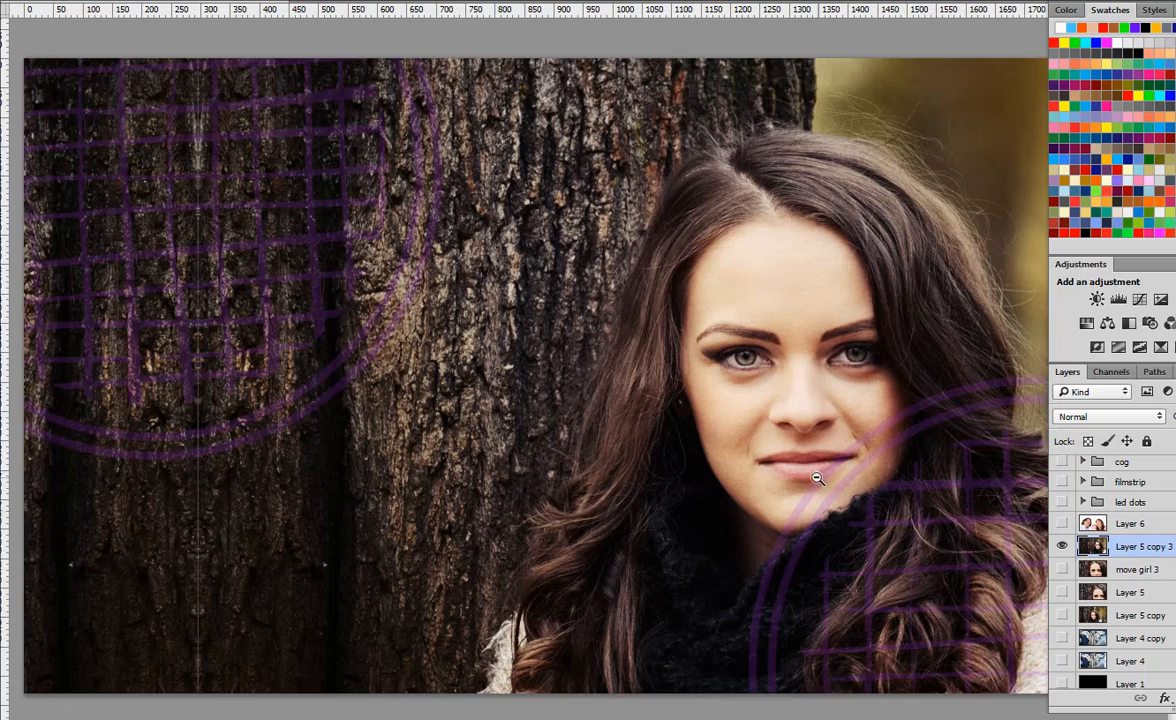
{"action": "left_click", "coordinate": [1062, 546]}
{"action": "left_click", "coordinate": [1062, 569]}
{"action": "left_click", "coordinate": [1113, 576]}
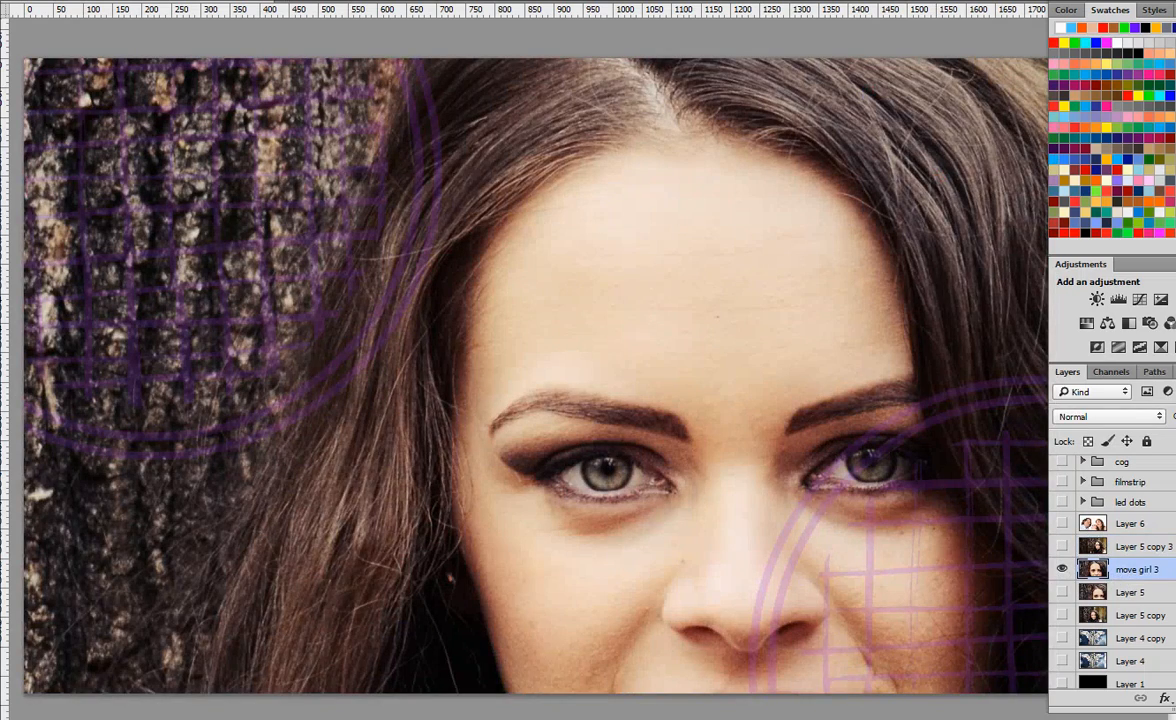
Reposition the move girl 3 photo down and to the right beneath the grid circles
{"action": "left_click_drag", "start_coordinate": [538, 345], "coordinate": [745, 468]}
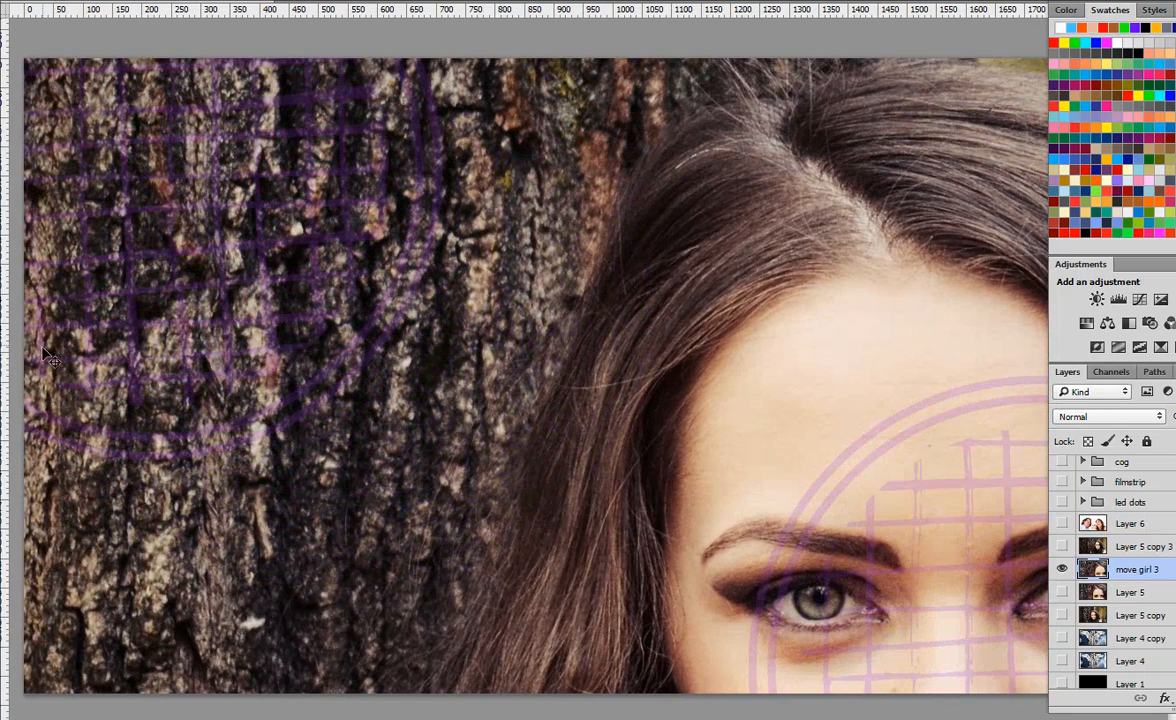
{"action": "left_click", "coordinate": [386, 389]}
{"action": "left_click", "coordinate": [386, 389]}
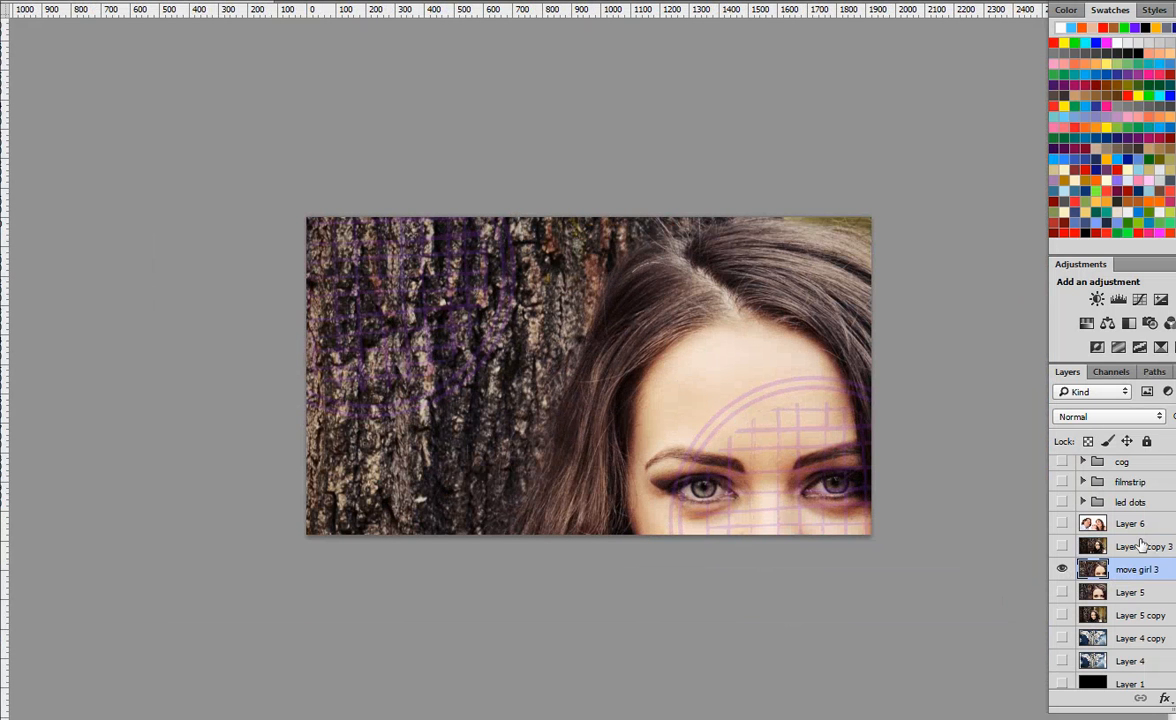
{"action": "scroll", "coordinate": [1052, 502], "scroll_direction": "up", "scroll_amount": 1}
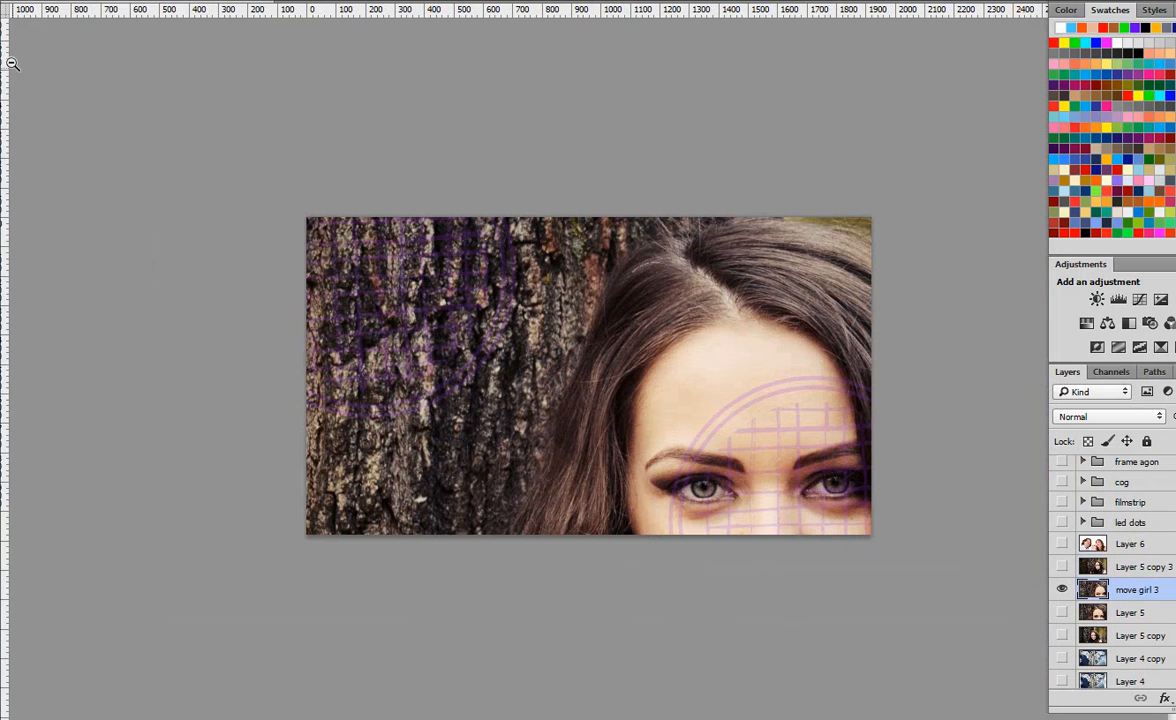
{"action": "mouse_move", "coordinate": [630, 335]}
{"action": "left_mouse_down"}
{"action": "mouse_move", "coordinate": [660, 441]}
{"action": "mouse_move", "coordinate": [635, 341]}
{"action": "mouse_move", "coordinate": [656, 339]}
{"action": "mouse_move", "coordinate": [644, 339]}
{"action": "left_mouse_up"}
Move the sive group's purple corner-circles layer up and to the right, and raise its opacity to 55%
{"action": "scroll", "coordinate": [1126, 567], "scroll_direction": "up", "scroll_amount": 10}
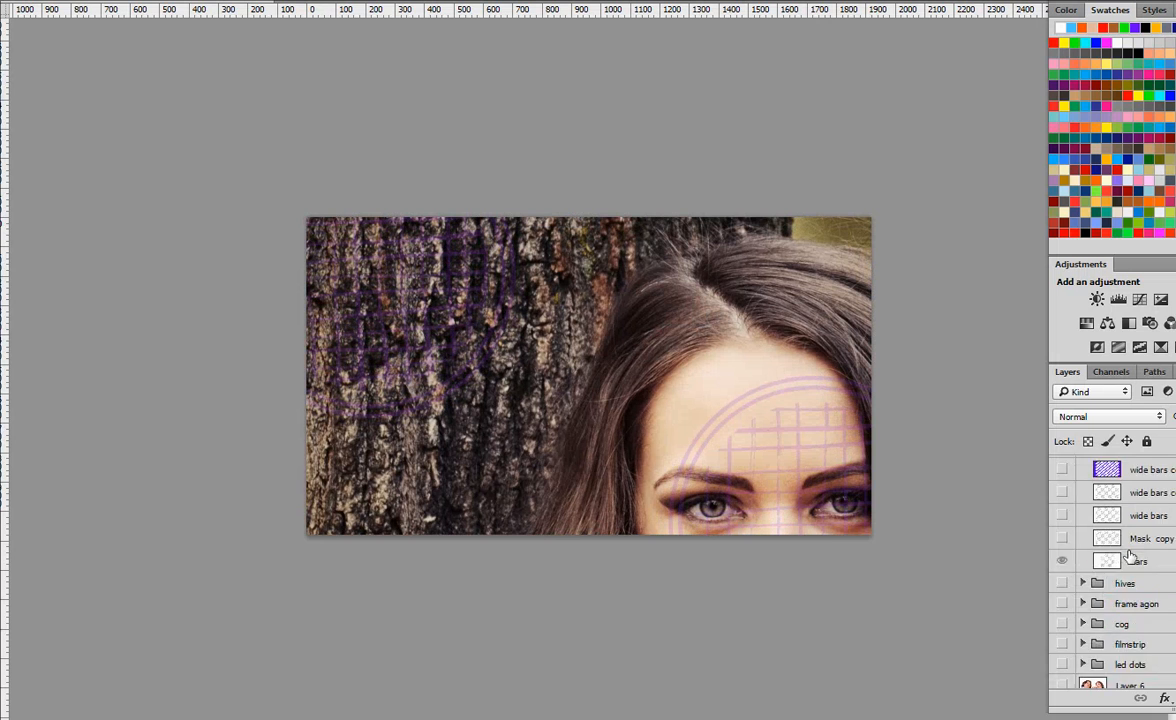
{"action": "scroll", "coordinate": [1128, 556], "scroll_direction": "up", "scroll_amount": 5}
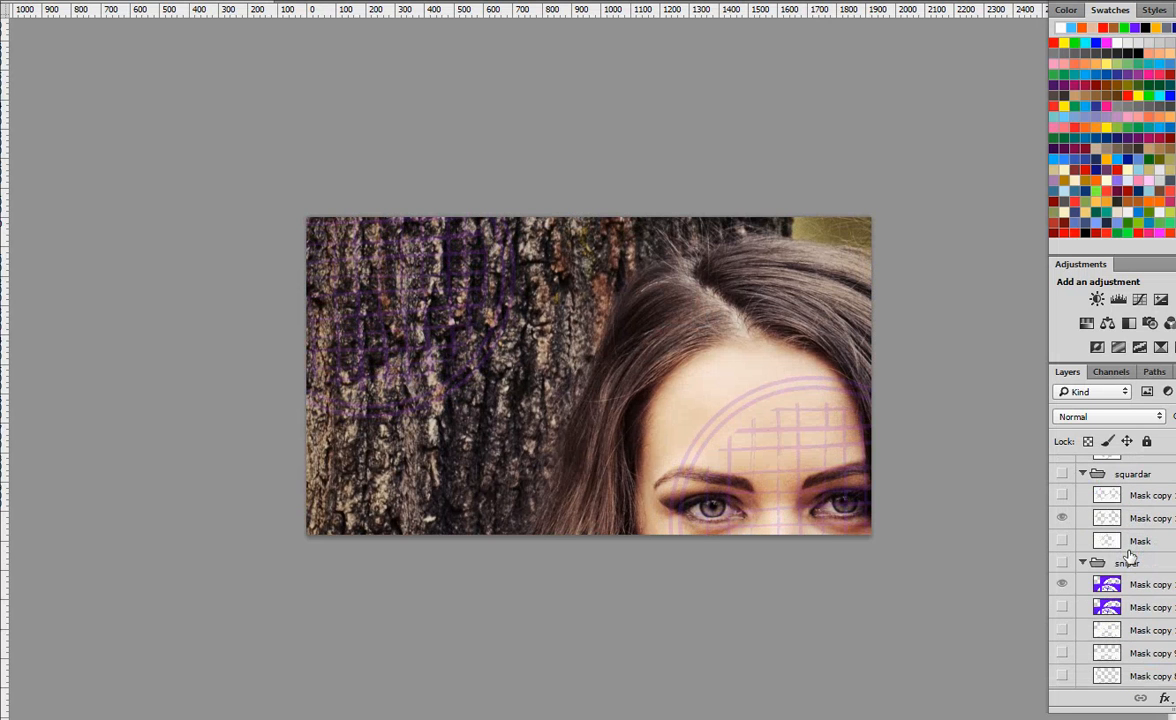
{"action": "scroll", "coordinate": [1130, 566], "scroll_direction": "up", "scroll_amount": 7}
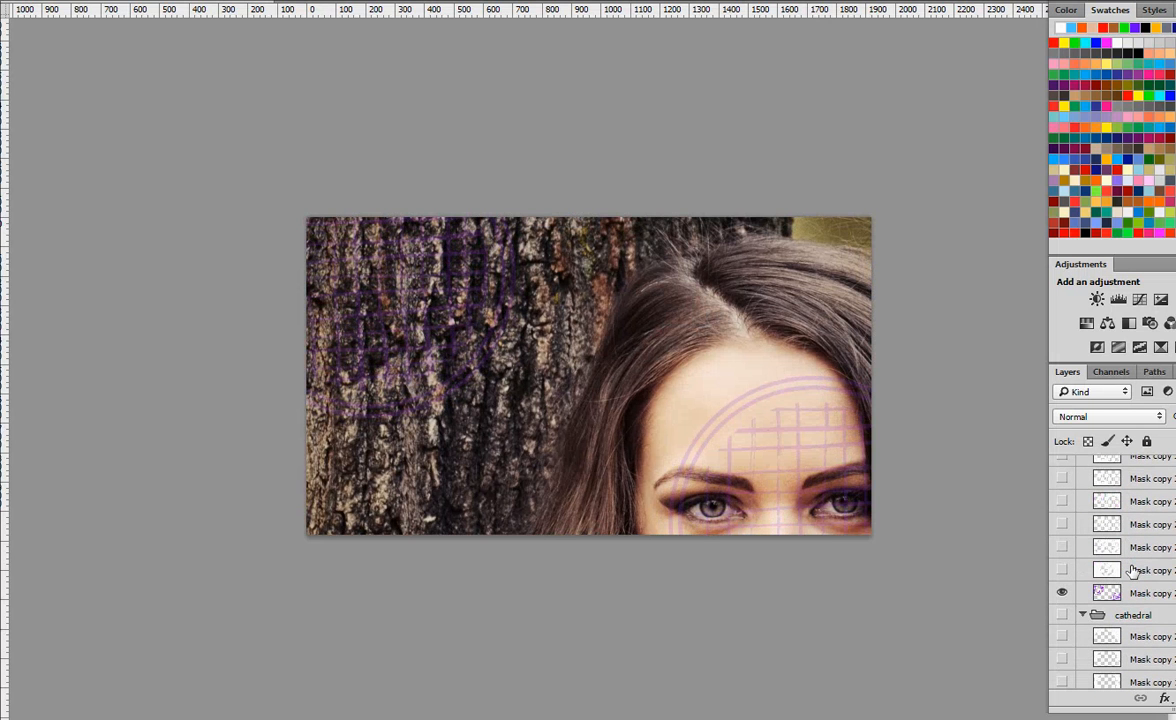
{"action": "left_click", "coordinate": [1146, 598]}
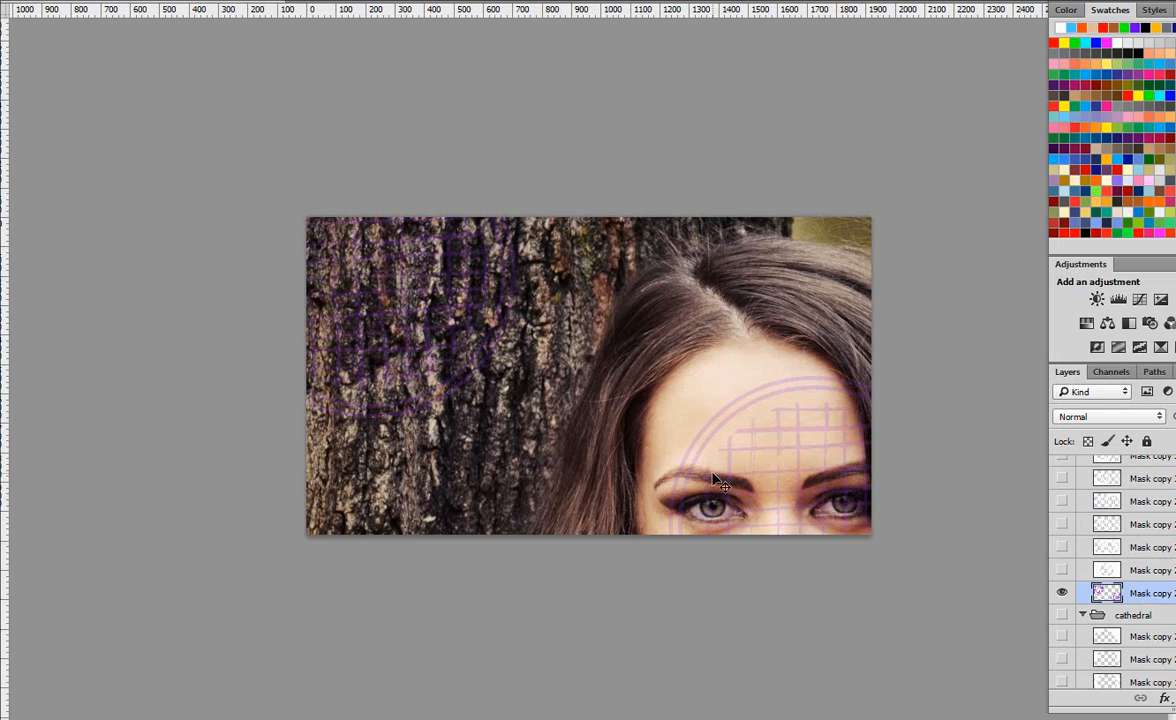
{"action": "left_click_drag", "start_coordinate": [682, 452], "coordinate": [840, 407]}
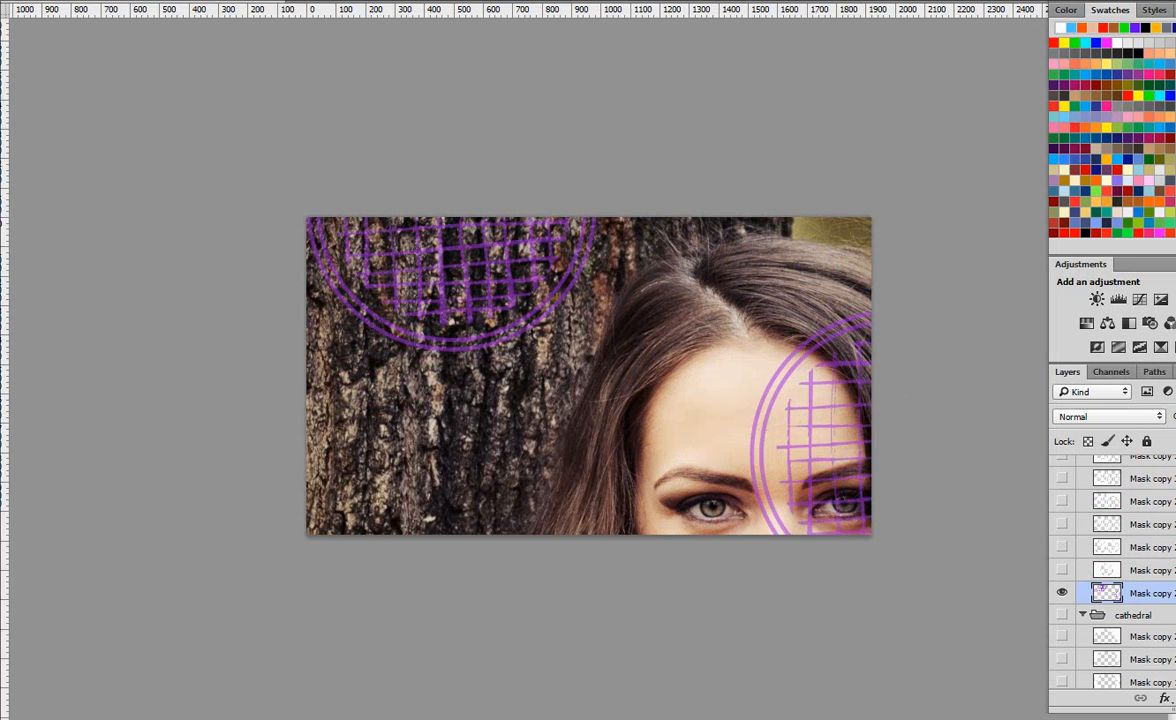
{"action": "double_click", "coordinate": [1108, 593]}
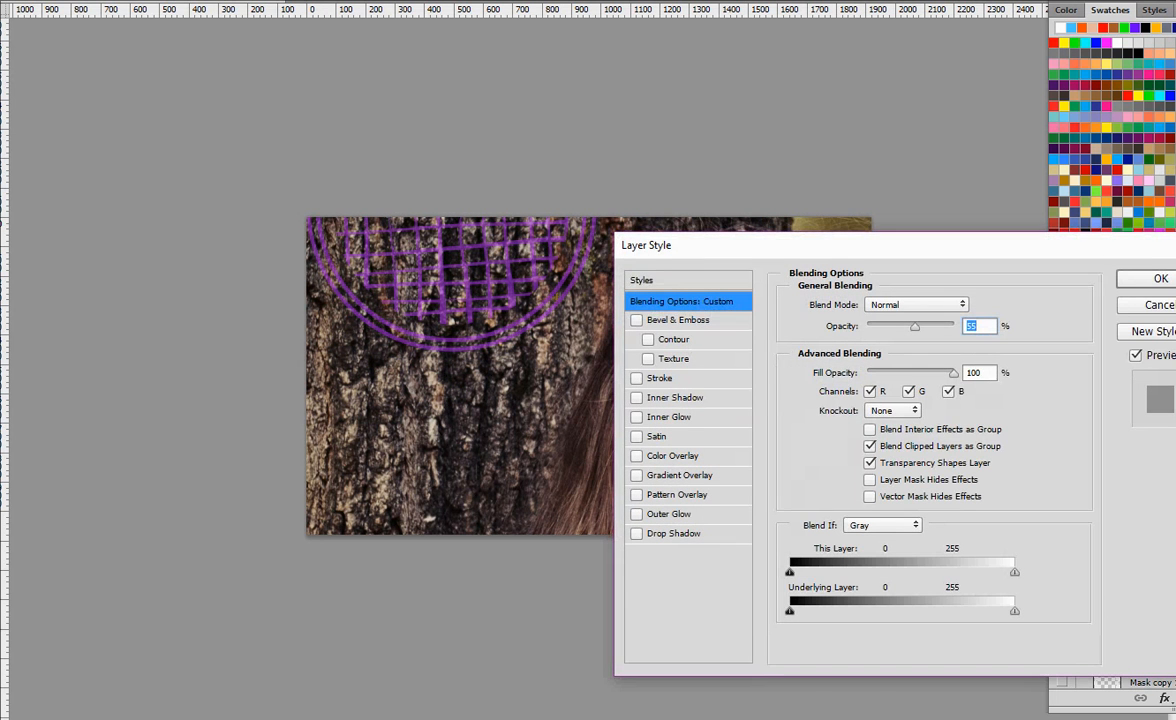
{"action": "left_click", "coordinate": [1150, 307]}
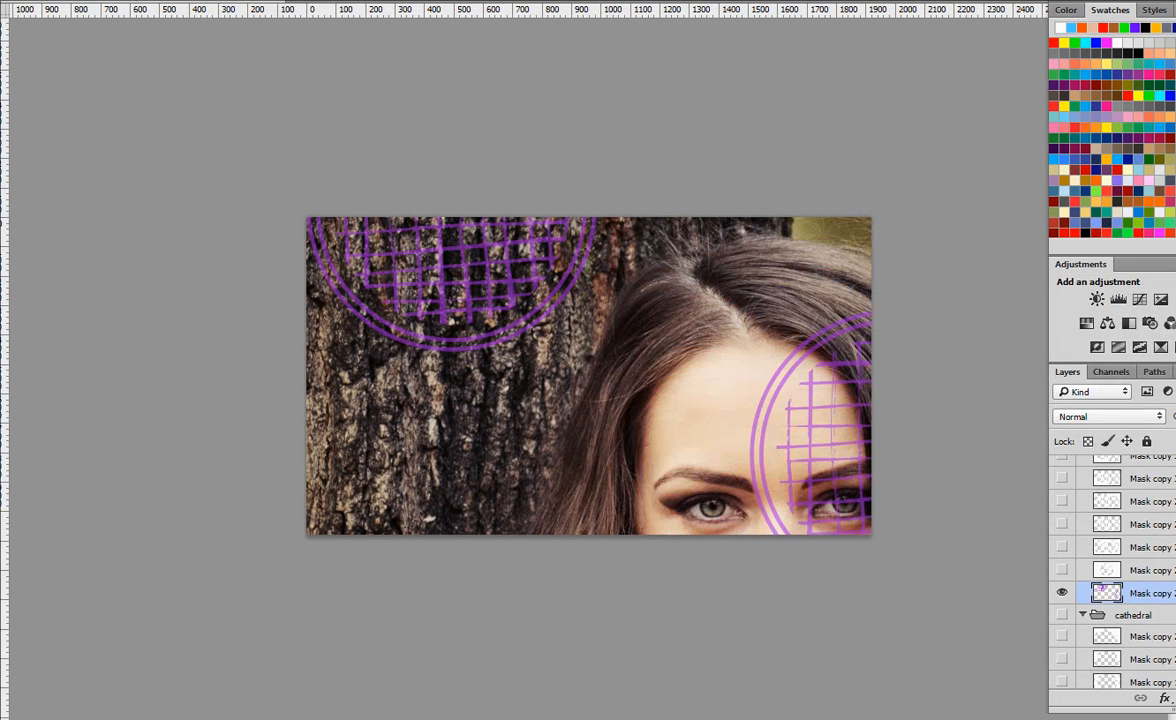
{"action": "left_click", "coordinate": [79, 0]}
{"action": "mouse_move", "coordinate": [122, 0]}
{"action": "mouse_move", "coordinate": [80, 0]}
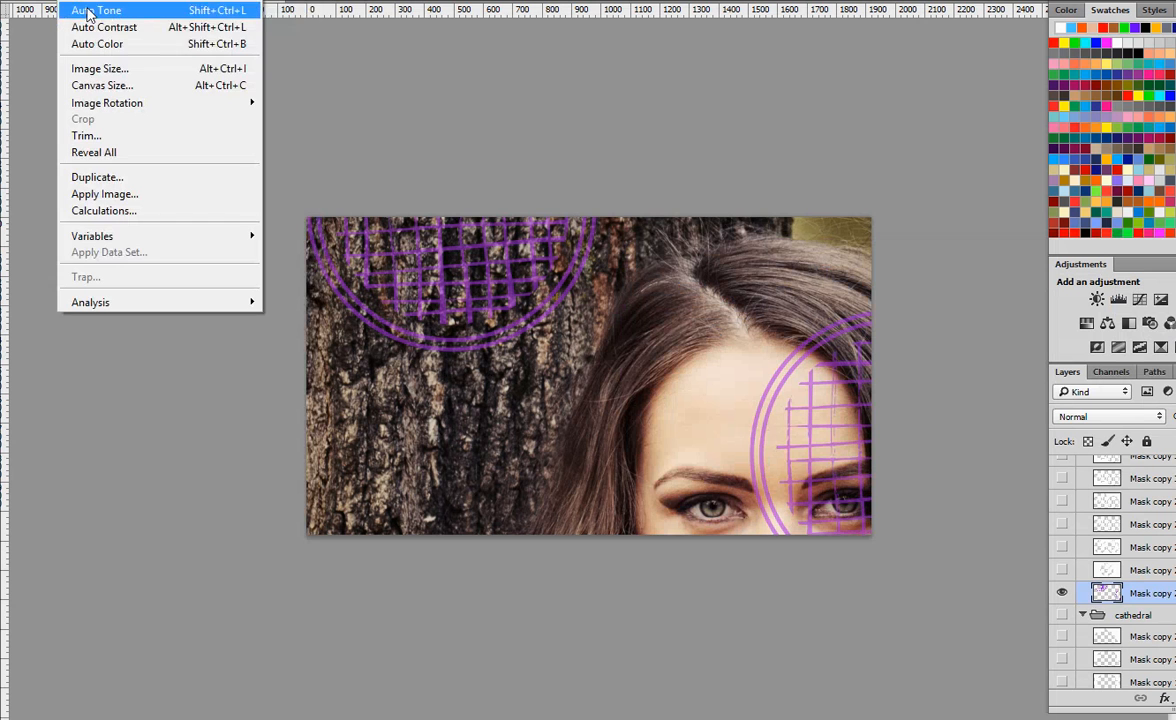
{"action": "mouse_move", "coordinate": [160, 0]}
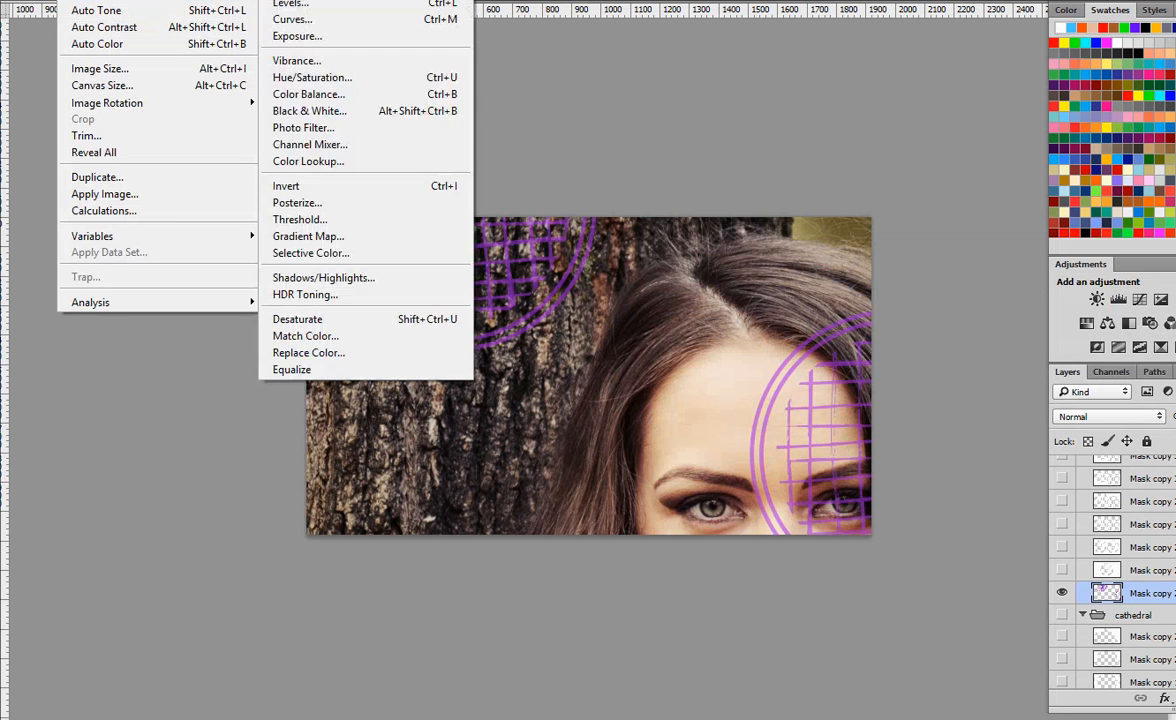
{"action": "left_click", "coordinate": [352, 62]}
{"action": "left_click", "coordinate": [893, 246]}
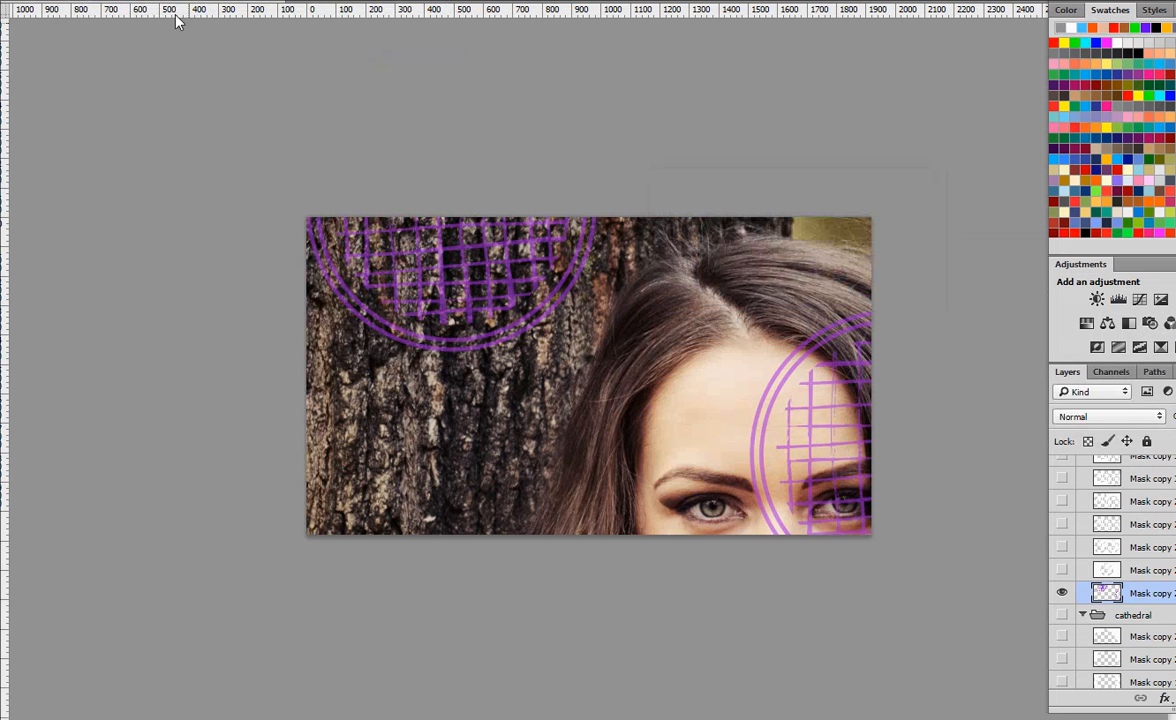
Colorize the corner-circles layer pink with Hue 311, Saturation 73 and Lightness +17
{"action": "left_click", "coordinate": [80, 0]}
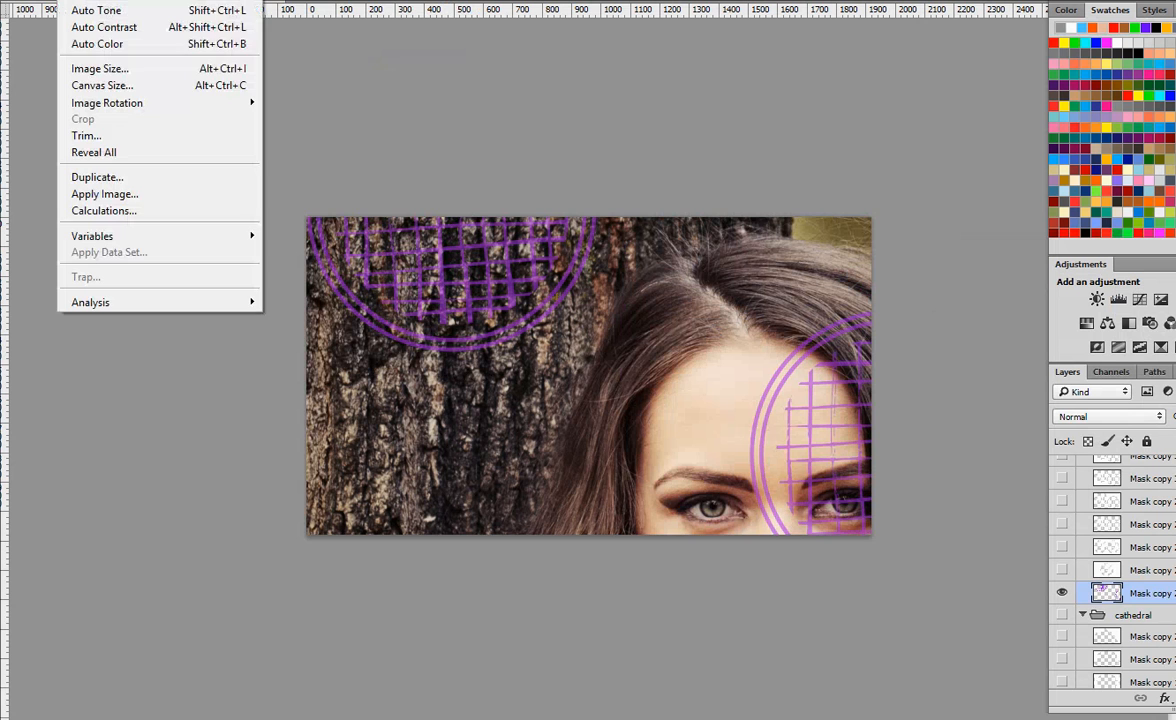
{"action": "mouse_move", "coordinate": [178, 0]}
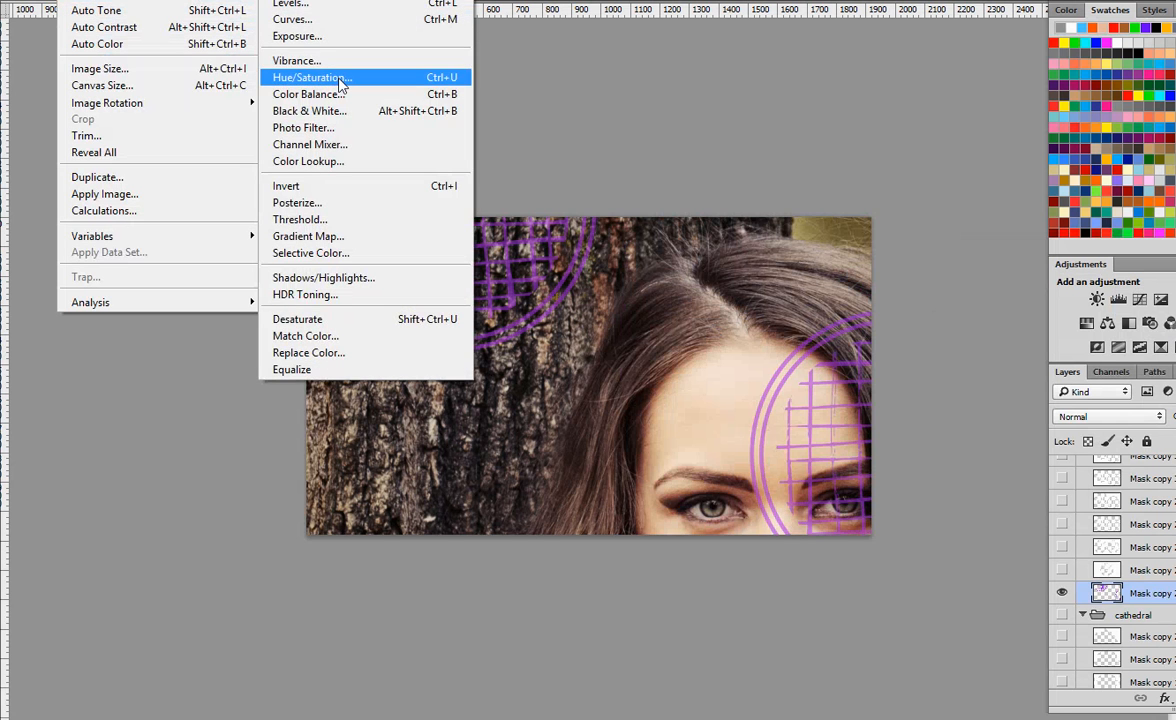
{"action": "left_click", "coordinate": [338, 78]}
{"action": "left_click", "coordinate": [889, 322]}
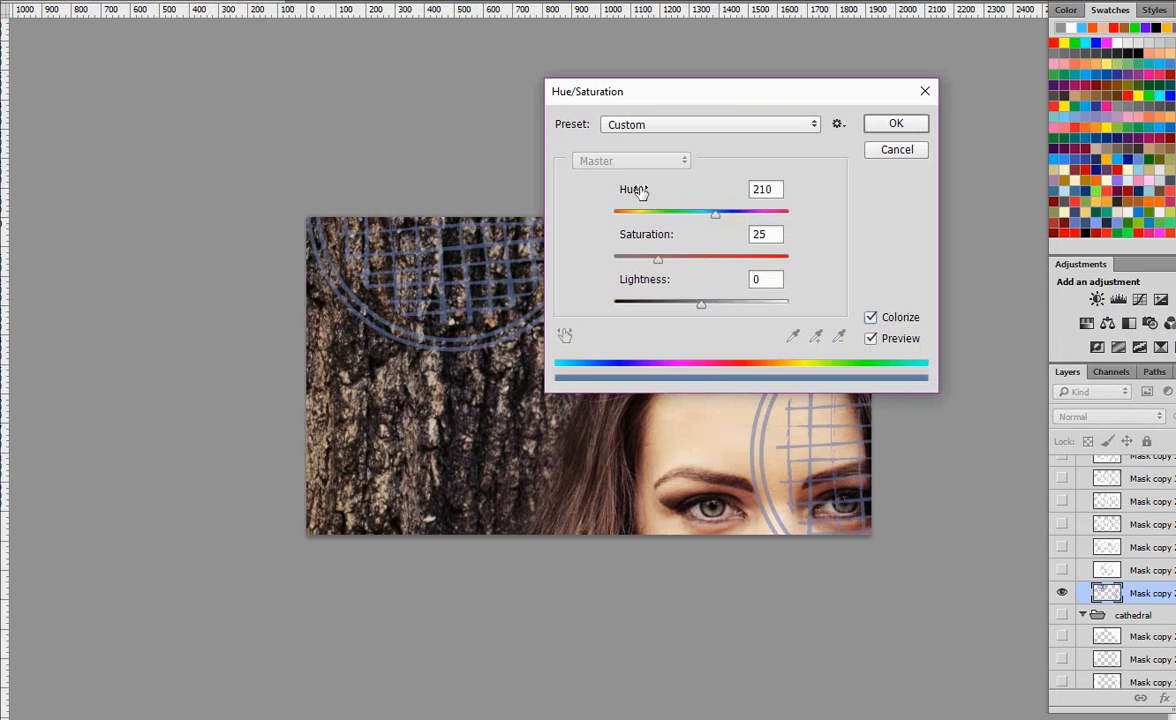
{"action": "left_click_drag", "start_coordinate": [714, 216], "coordinate": [766, 216]}
{"action": "left_click_drag", "start_coordinate": [657, 259], "coordinate": [741, 259]}
{"action": "mouse_move", "coordinate": [701, 305]}
{"action": "left_mouse_down"}
{"action": "mouse_move", "coordinate": [759, 310]}
{"action": "mouse_move", "coordinate": [692, 322]}
{"action": "mouse_move", "coordinate": [716, 322]}
{"action": "left_mouse_up"}
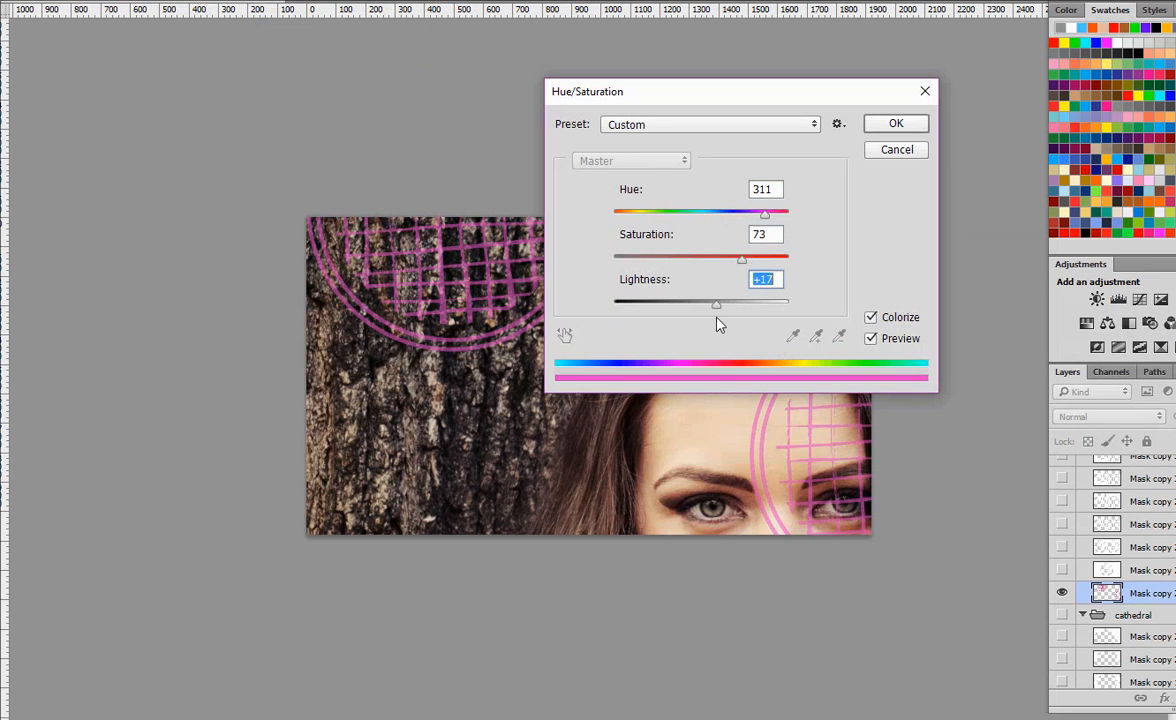
{"action": "left_click", "coordinate": [895, 123]}
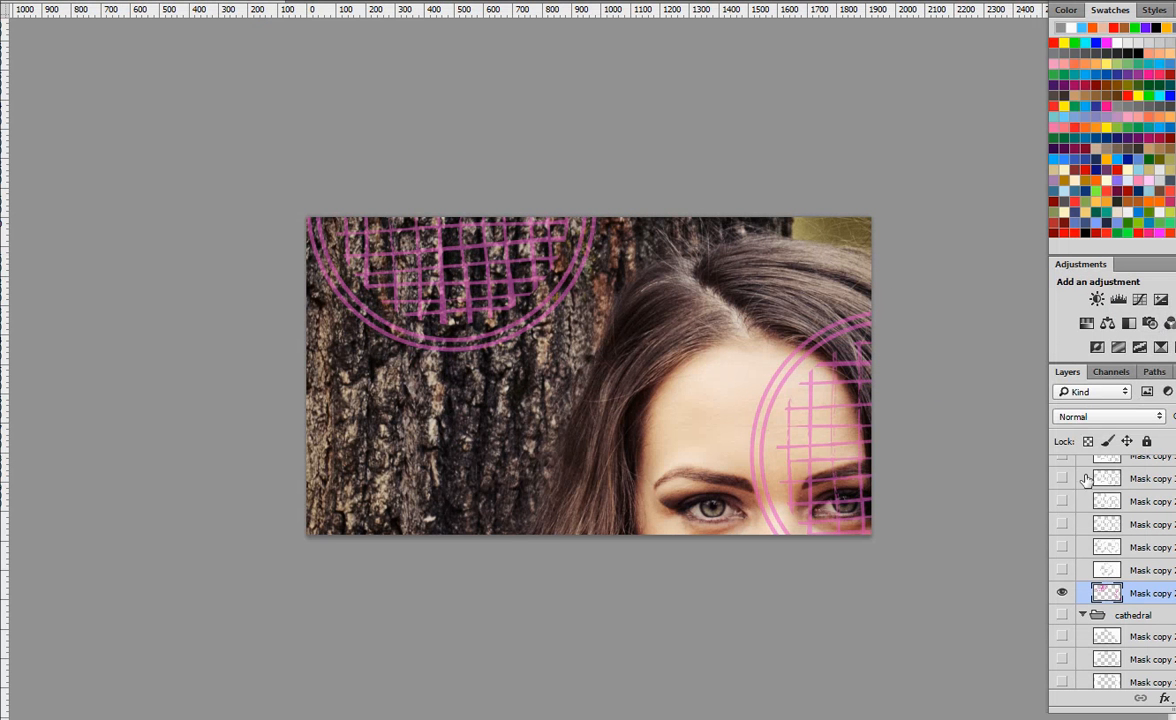
Hide the sive group, show and expand the radar group, and switch from its first variant to the second
{"action": "scroll", "coordinate": [1068, 583], "scroll_direction": "up", "scroll_amount": 6}
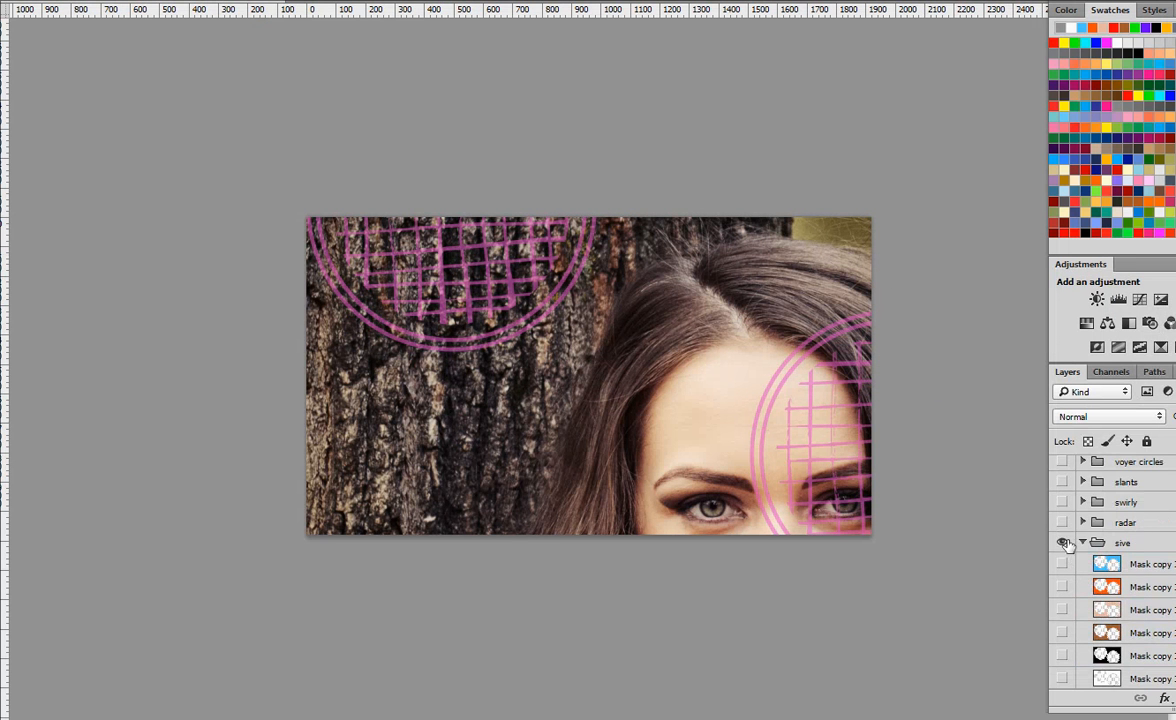
{"action": "left_click", "coordinate": [1061, 543]}
{"action": "left_click", "coordinate": [1061, 524]}
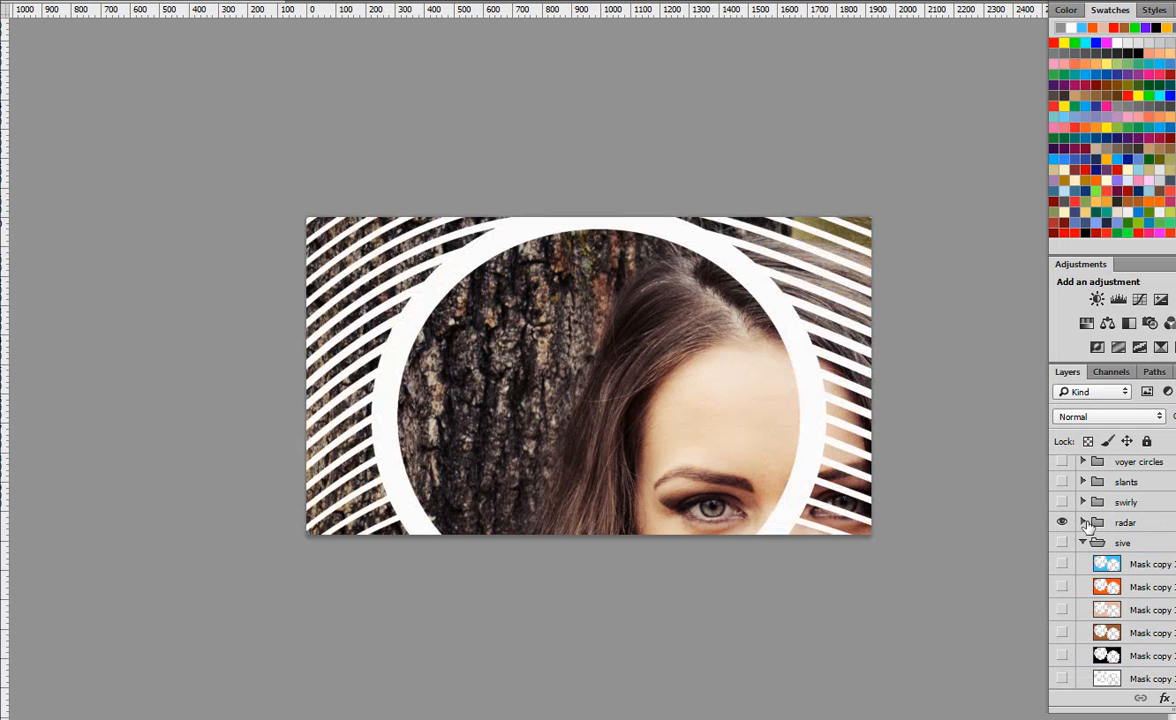
{"action": "left_click", "coordinate": [1083, 522]}
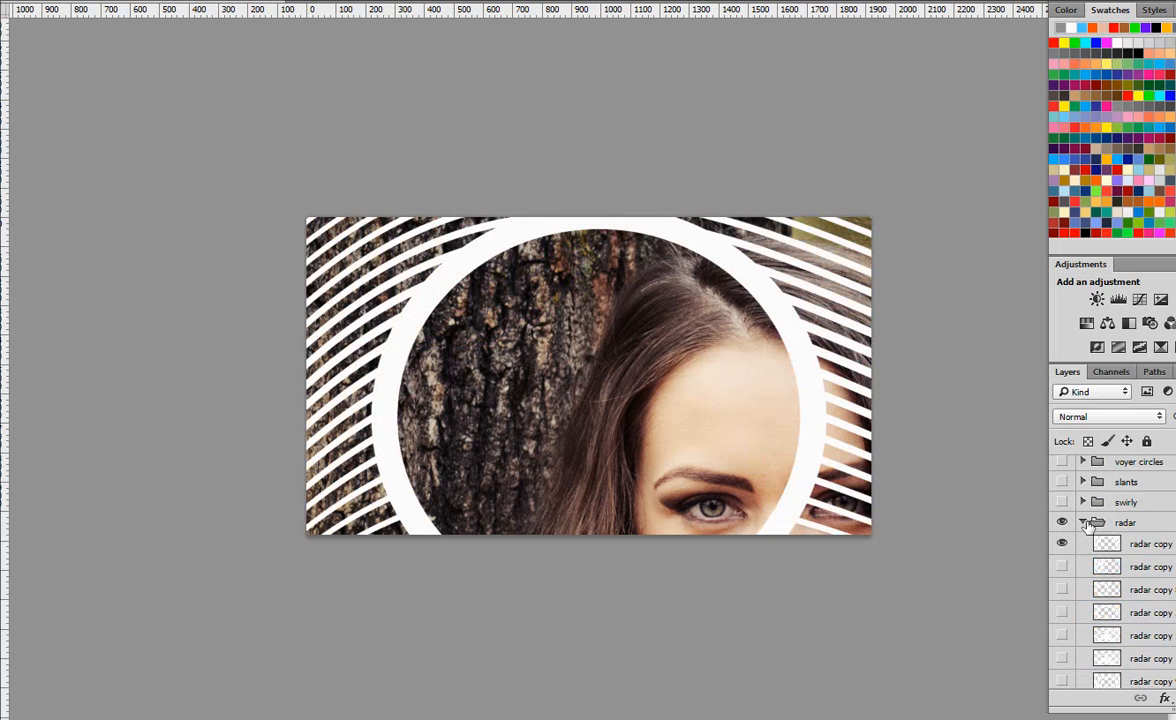
{"action": "left_click", "coordinate": [1061, 567]}
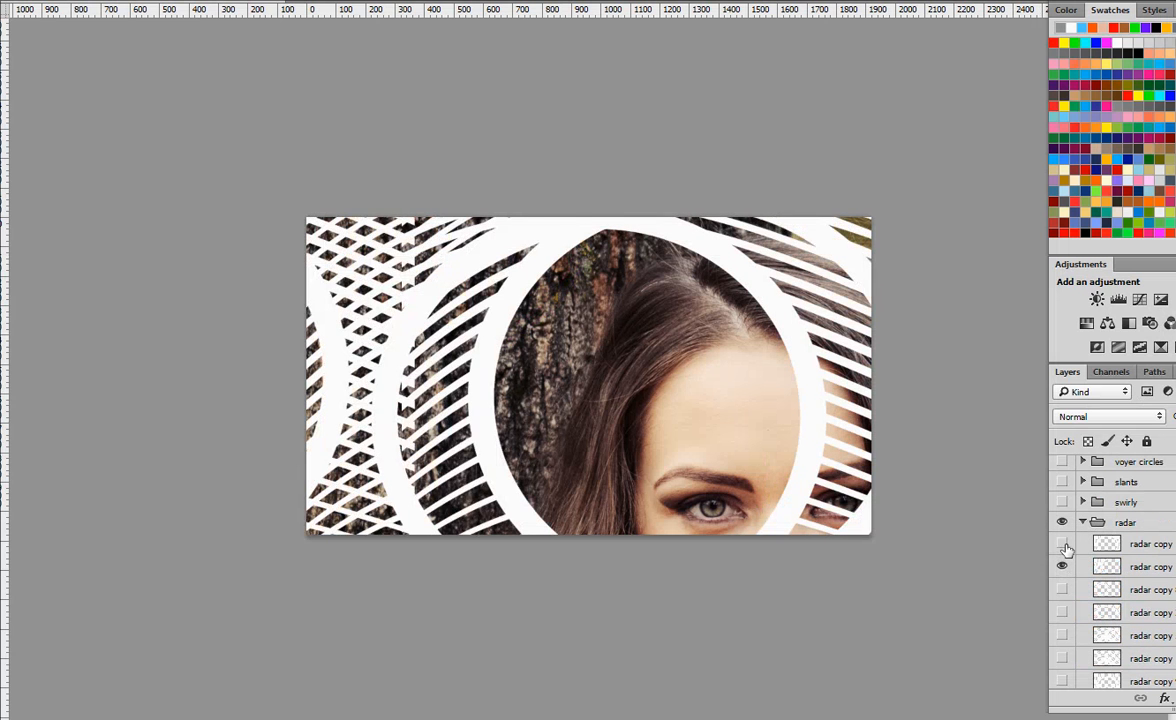
{"action": "left_click", "coordinate": [1064, 546]}
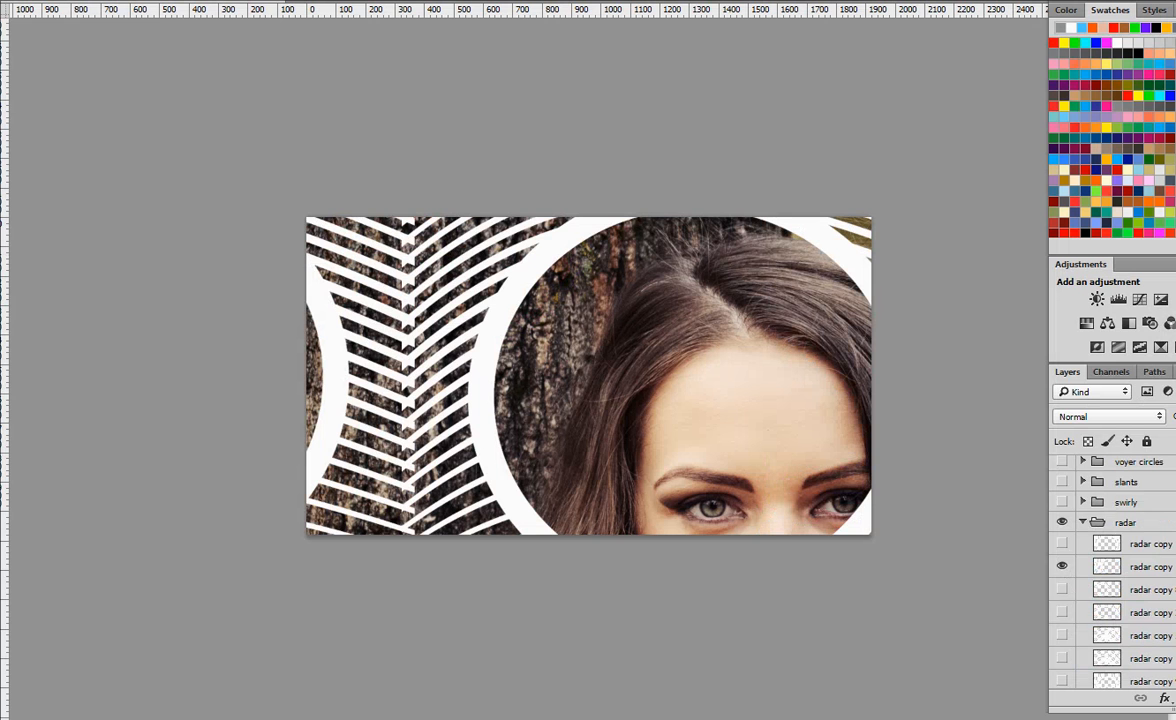
Reposition the move girl 3 photo up and to the left so the face sits inside the large radar circle
{"action": "scroll", "coordinate": [1173, 590], "scroll_direction": "down", "scroll_amount": 10}
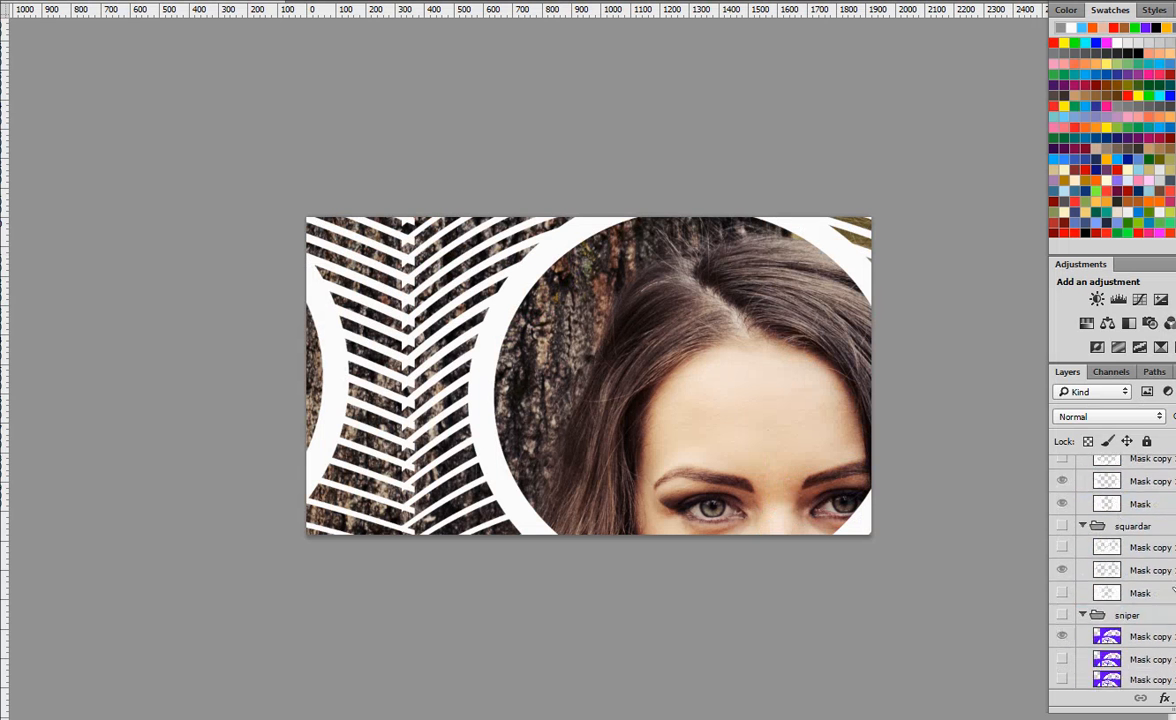
{"action": "scroll", "coordinate": [1173, 588], "scroll_direction": "down", "scroll_amount": 12}
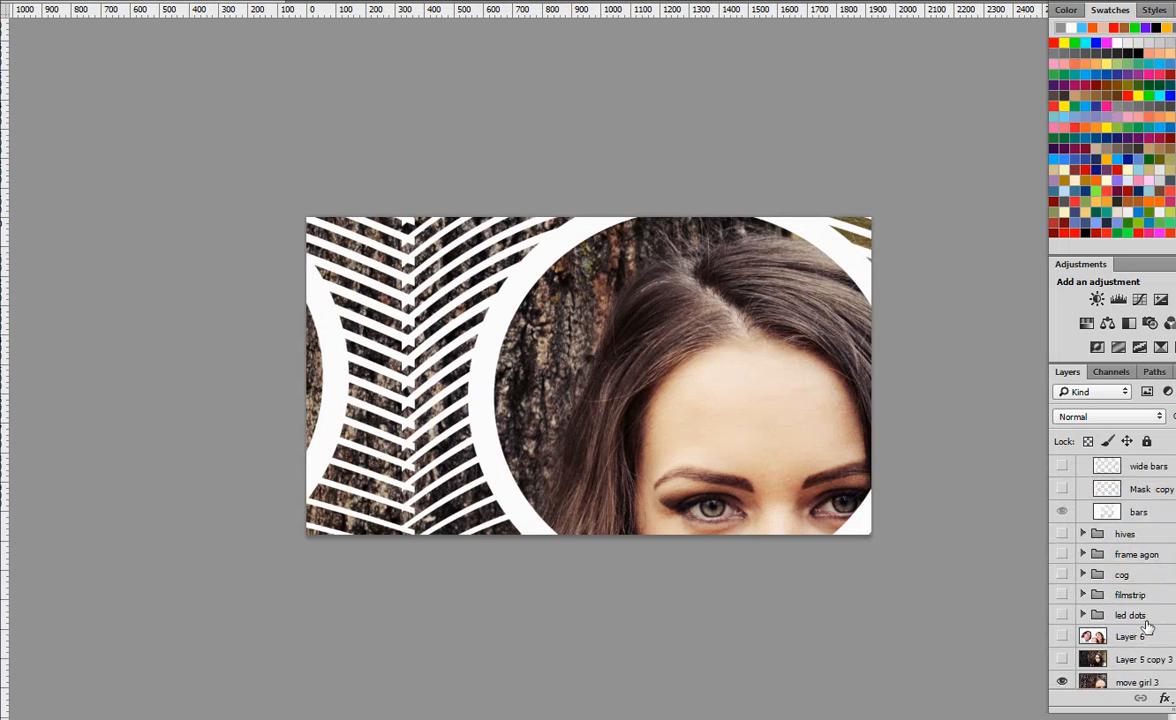
{"action": "scroll", "coordinate": [1148, 627], "scroll_direction": "down", "scroll_amount": 5}
{"action": "left_click", "coordinate": [1118, 558]}
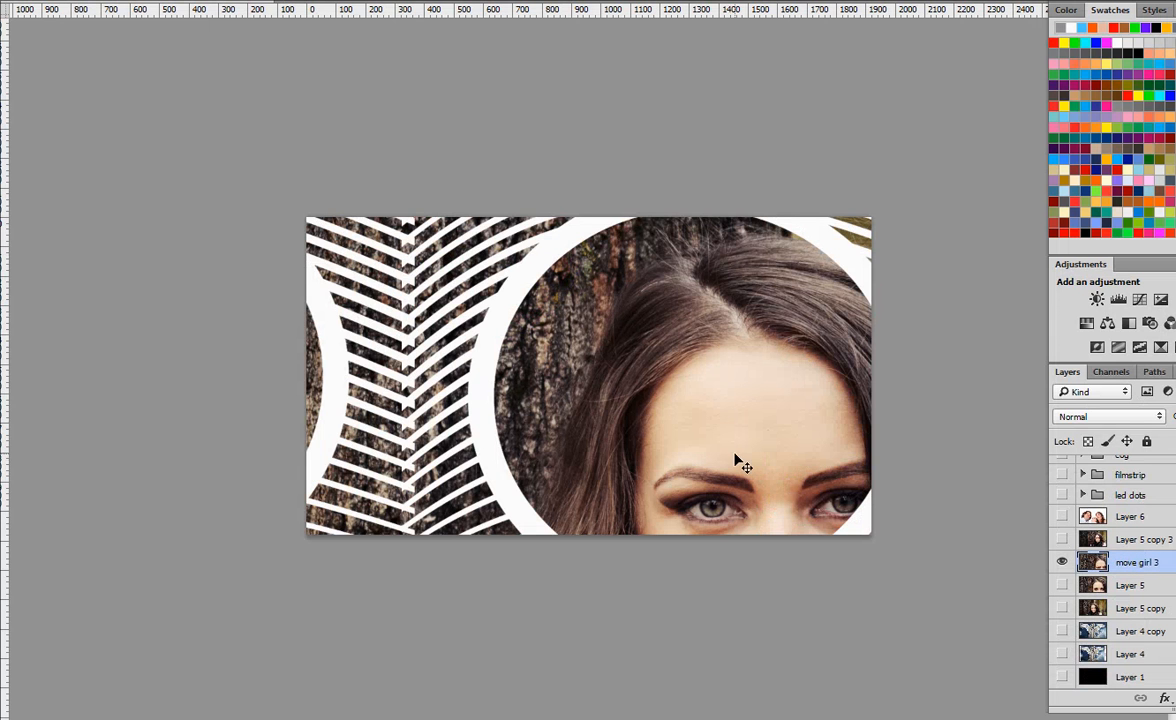
{"action": "left_click_drag", "start_coordinate": [740, 465], "coordinate": [678, 330]}
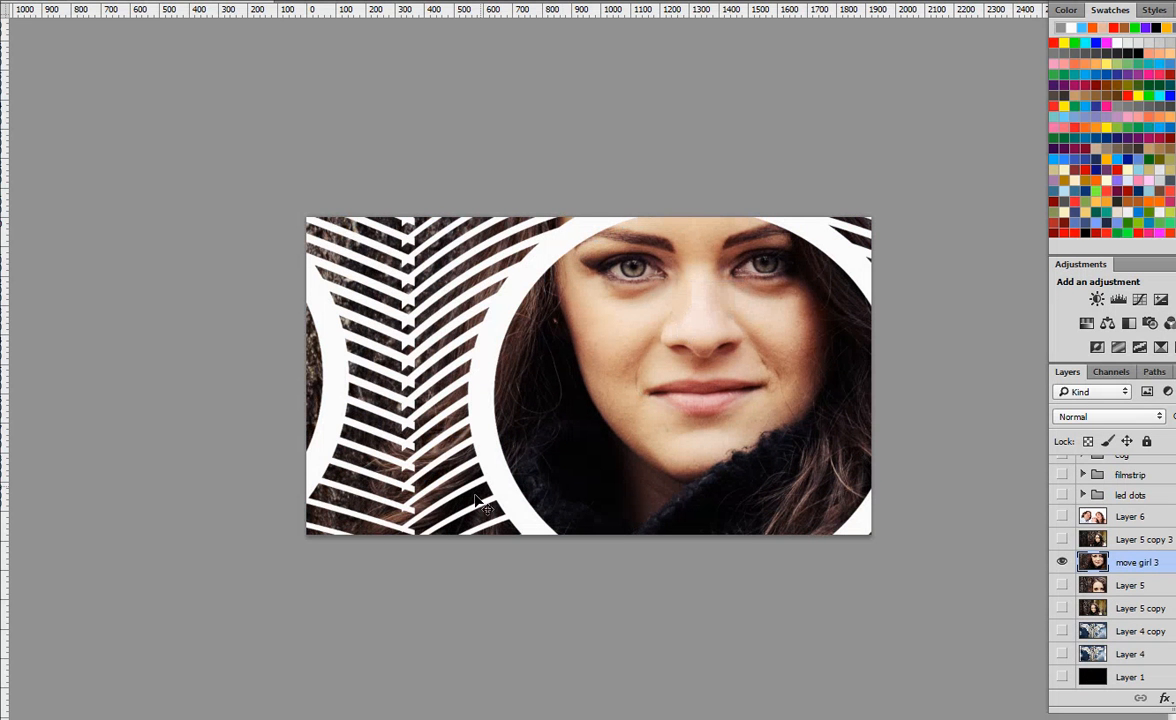
Show the Layer 5 copy 3 photo beneath the radar frame, and toggle the radar group off and on to compare
{"action": "left_click", "coordinate": [1061, 540]}
{"action": "scroll", "coordinate": [1061, 545], "scroll_direction": "up", "scroll_amount": 10}
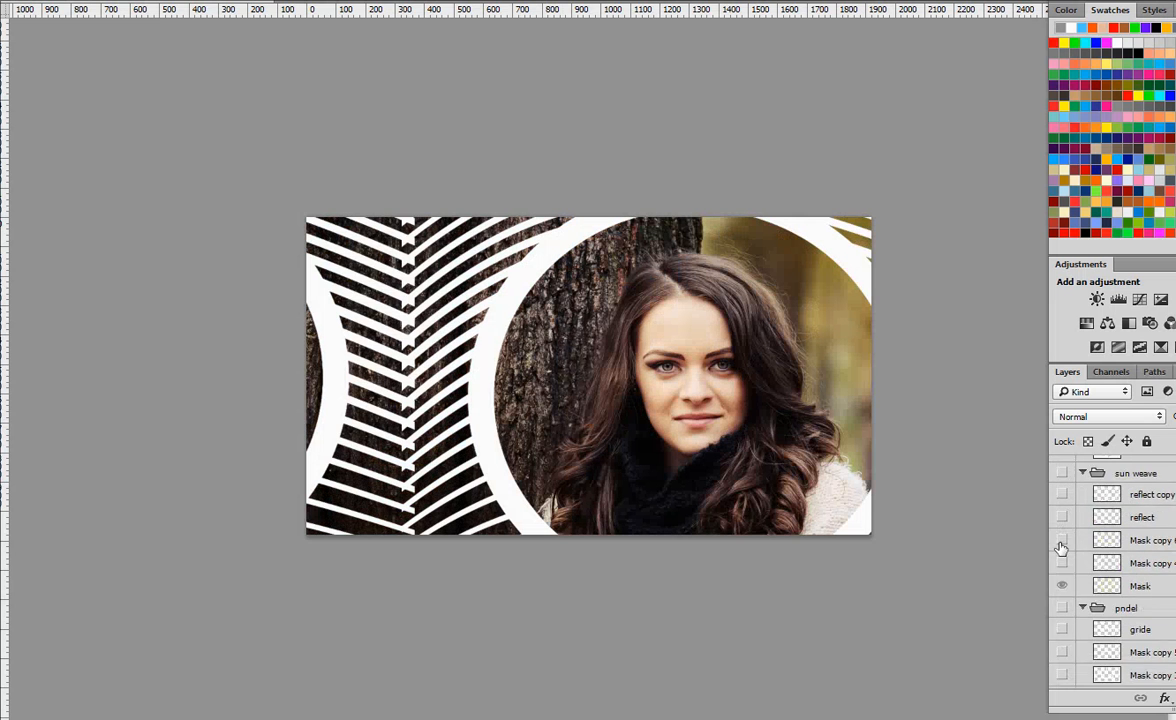
{"action": "scroll", "coordinate": [1061, 548], "scroll_direction": "up", "scroll_amount": 10}
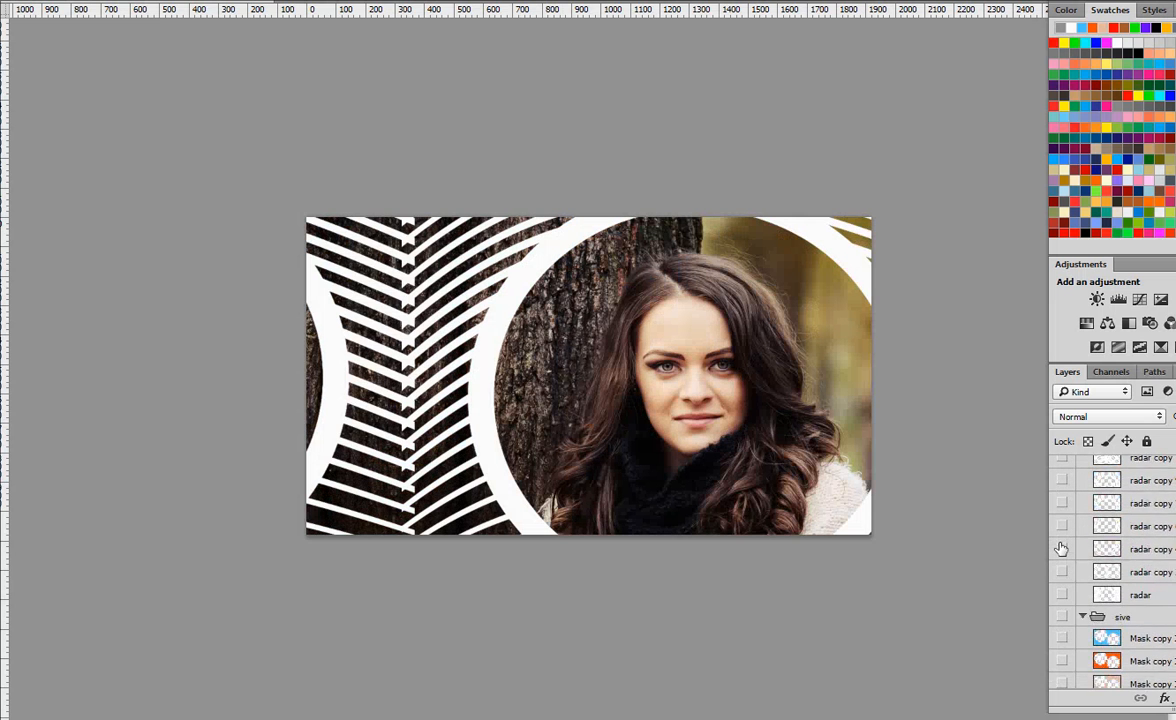
{"action": "scroll", "coordinate": [1061, 548], "scroll_direction": "up", "scroll_amount": 5}
{"action": "scroll", "coordinate": [1061, 548], "scroll_direction": "down", "scroll_amount": 1}
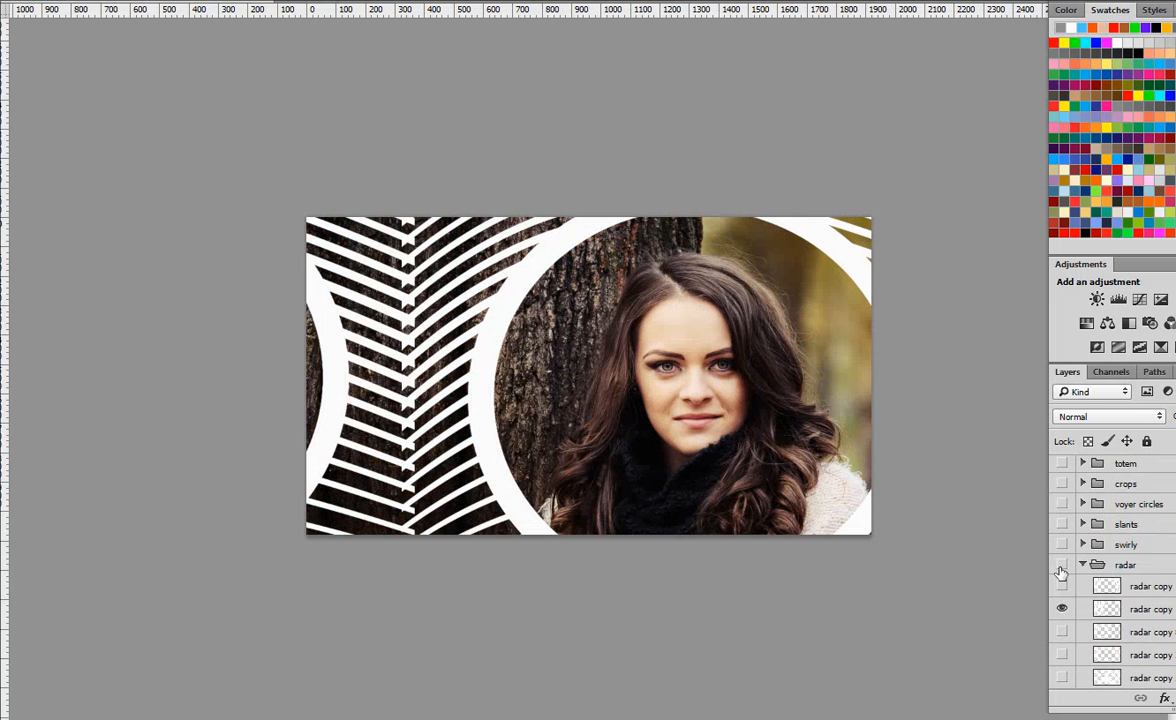
{"action": "left_click", "coordinate": [1061, 566]}
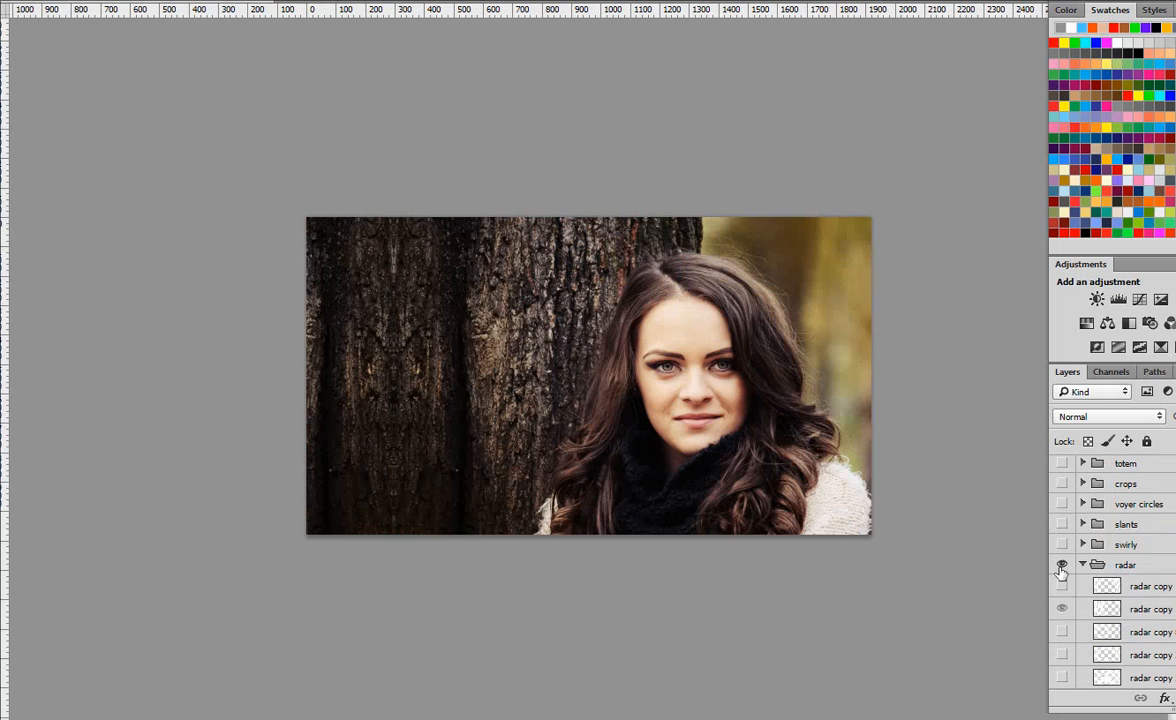
{"action": "left_click", "coordinate": [1061, 566]}
Collapse the squardar, sniper and cathedral layer groups
{"action": "scroll", "coordinate": [1061, 580], "scroll_direction": "down", "scroll_amount": 5}
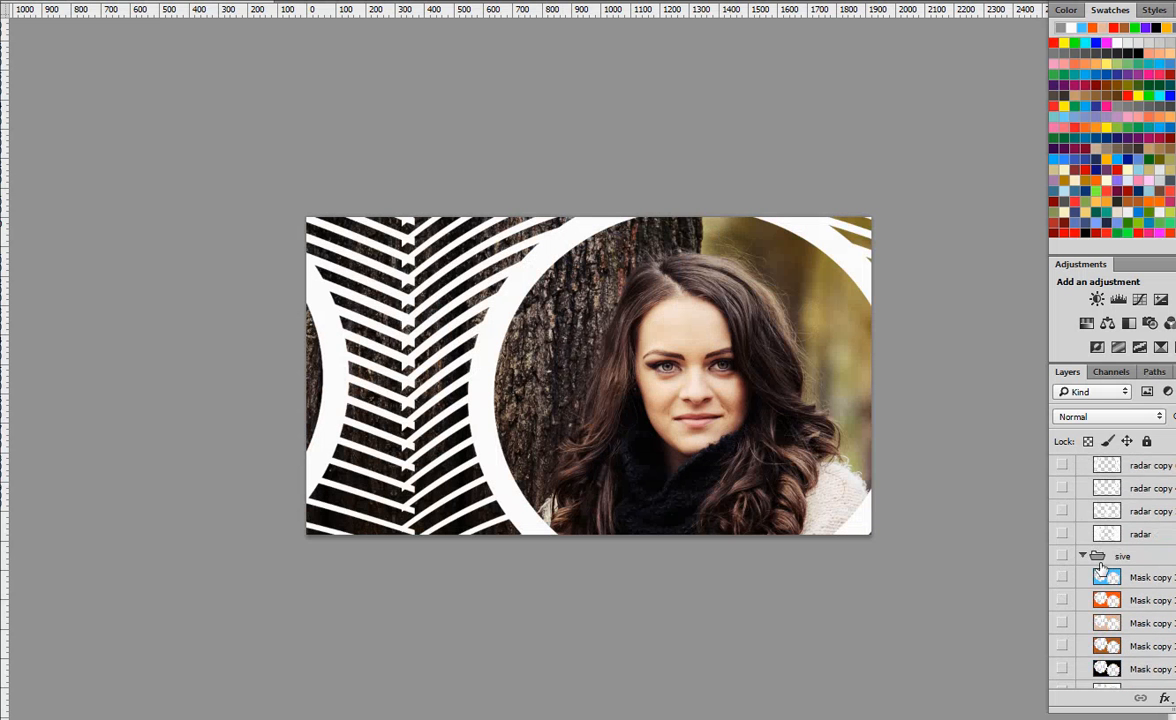
{"action": "scroll", "coordinate": [1100, 568], "scroll_direction": "down", "scroll_amount": 10}
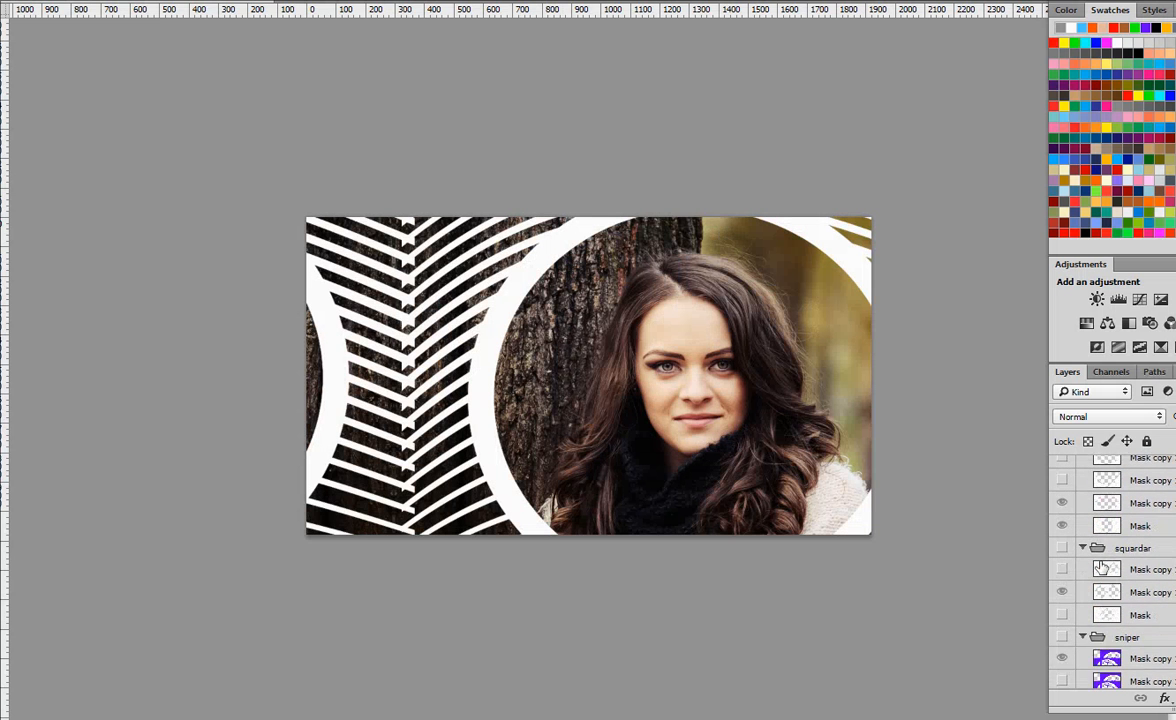
{"action": "scroll", "coordinate": [1101, 567], "scroll_direction": "up", "scroll_amount": 1}
{"action": "left_click", "coordinate": [1086, 568]}
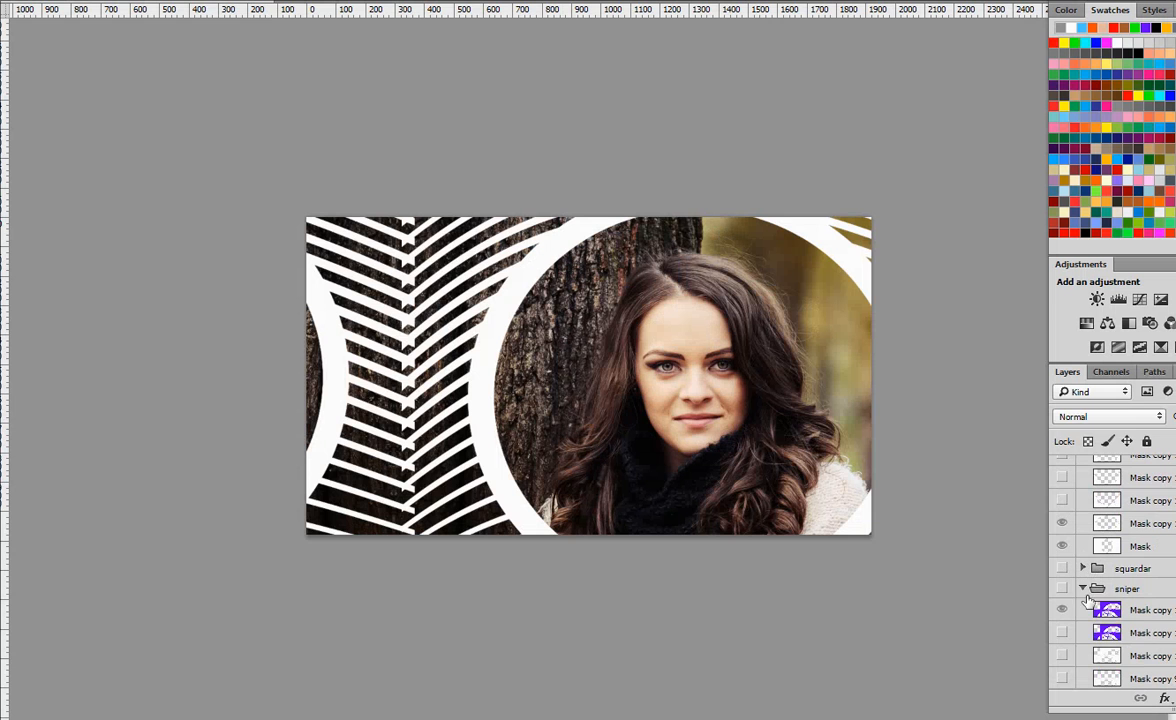
{"action": "left_click", "coordinate": [1100, 588]}
{"action": "left_click", "coordinate": [1082, 588]}
{"action": "scroll", "coordinate": [1092, 568], "scroll_direction": "up", "scroll_amount": 3}
{"action": "scroll", "coordinate": [1100, 555], "scroll_direction": "up", "scroll_amount": 2}
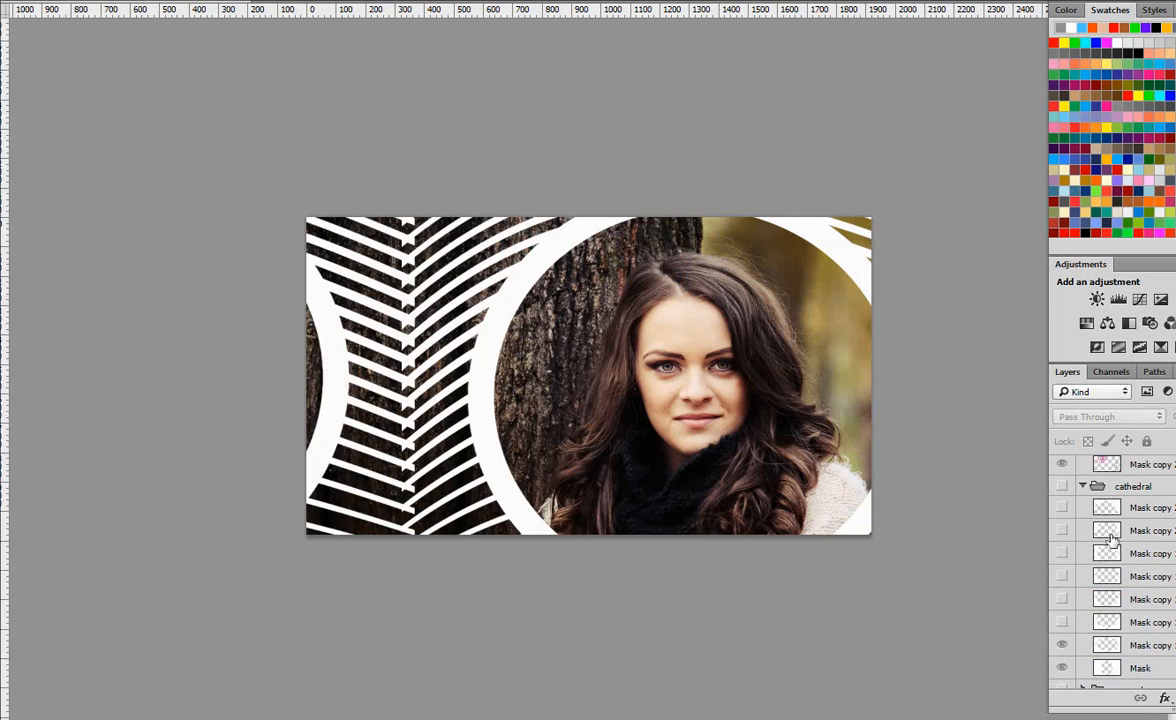
{"action": "left_click", "coordinate": [1092, 488]}
{"action": "left_click", "coordinate": [1083, 487]}
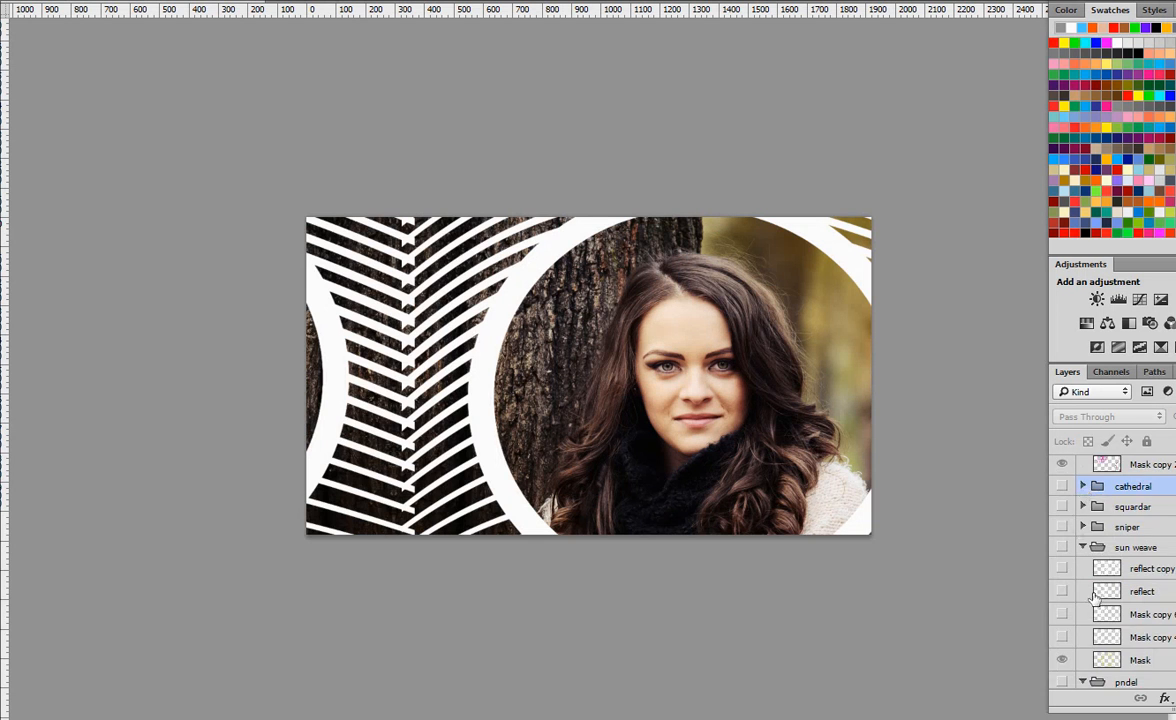
Collapse the sun weave and bars layer groups
{"action": "scroll", "coordinate": [1097, 605], "scroll_direction": "down", "scroll_amount": 3}
{"action": "scroll", "coordinate": [1097, 588], "scroll_direction": "up", "scroll_amount": 1}
{"action": "left_click", "coordinate": [1083, 507]}
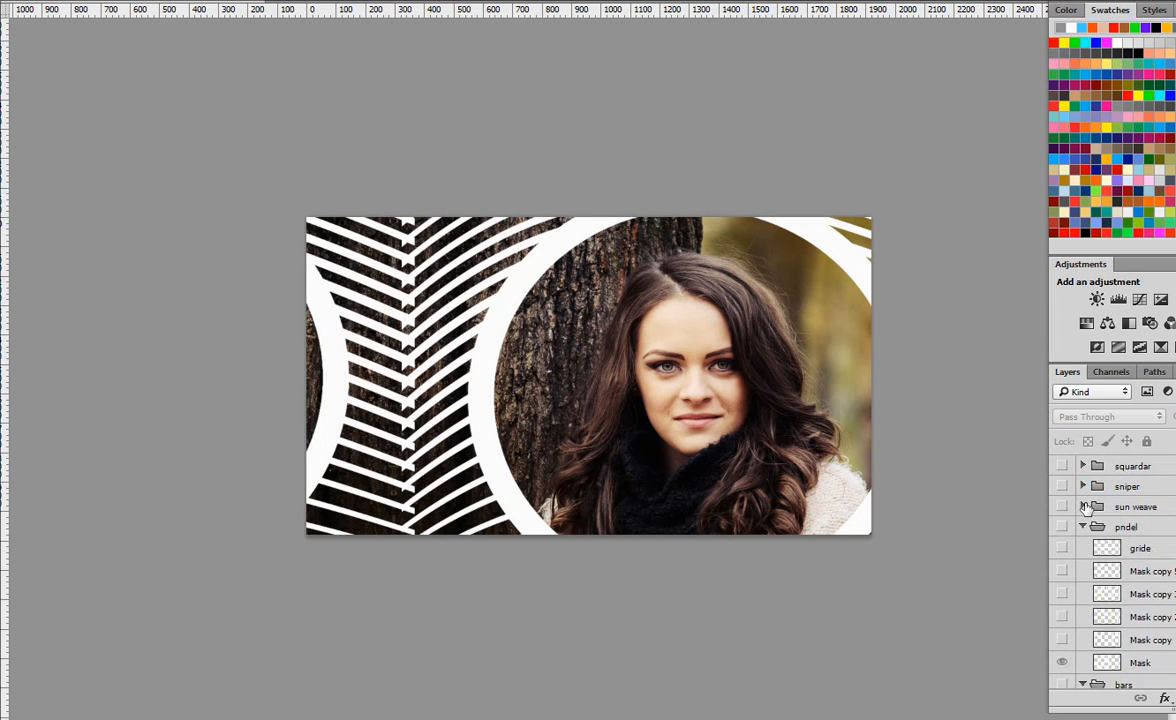
{"action": "scroll", "coordinate": [1084, 590], "scroll_direction": "down", "scroll_amount": 4}
{"action": "left_click", "coordinate": [1082, 604]}
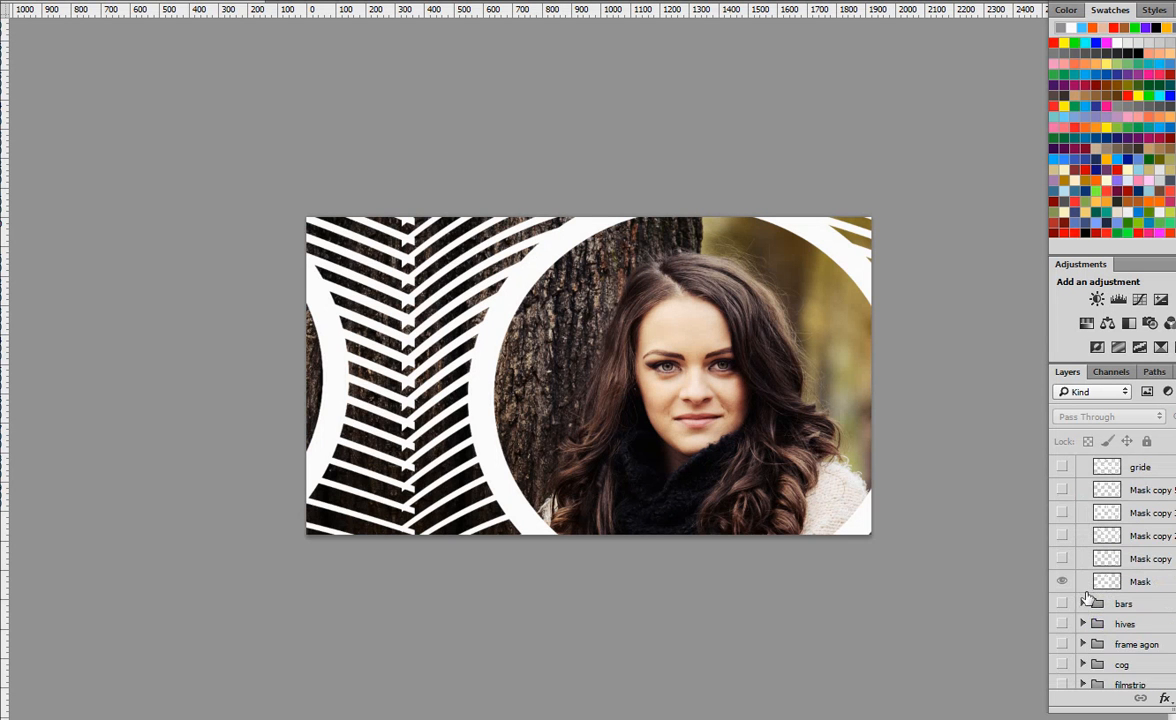
Collapse the open layer group above bars, and show the Layer 6 family photo instead of the Layer 5 copy 3 photo
{"action": "scroll", "coordinate": [1088, 560], "scroll_direction": "up", "scroll_amount": 4}
{"action": "left_click", "coordinate": [1083, 527]}
{"action": "scroll", "coordinate": [1088, 545], "scroll_direction": "down", "scroll_amount": 5}
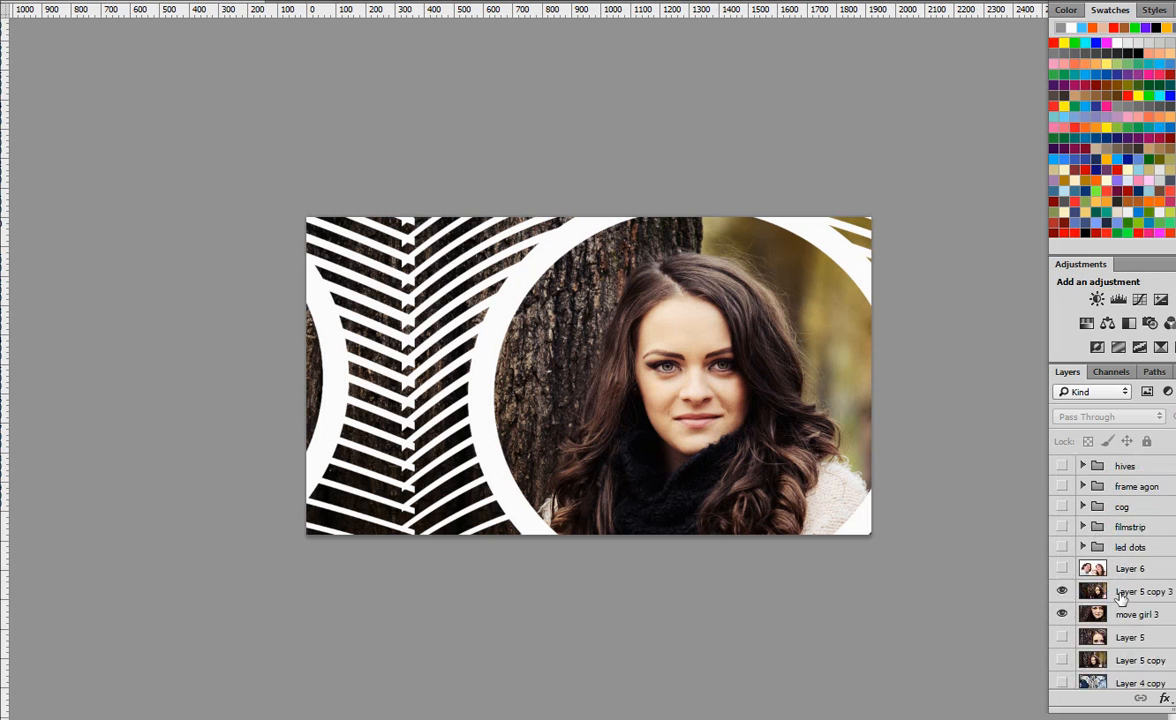
{"action": "left_click", "coordinate": [1062, 540]}
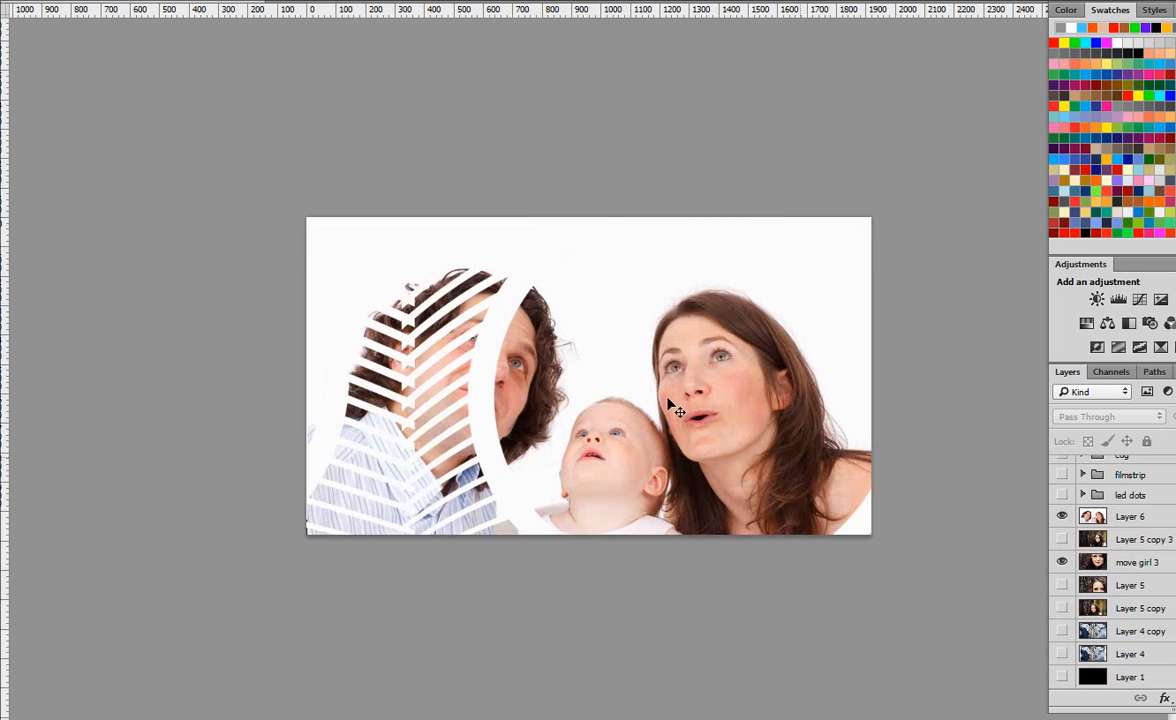
Add a Color Overlay effect to the visible radar copy layer, keeping the family photo in view
{"action": "scroll", "coordinate": [1112, 571], "scroll_direction": "up", "scroll_amount": 3}
{"action": "scroll", "coordinate": [1112, 570], "scroll_direction": "up", "scroll_amount": 10}
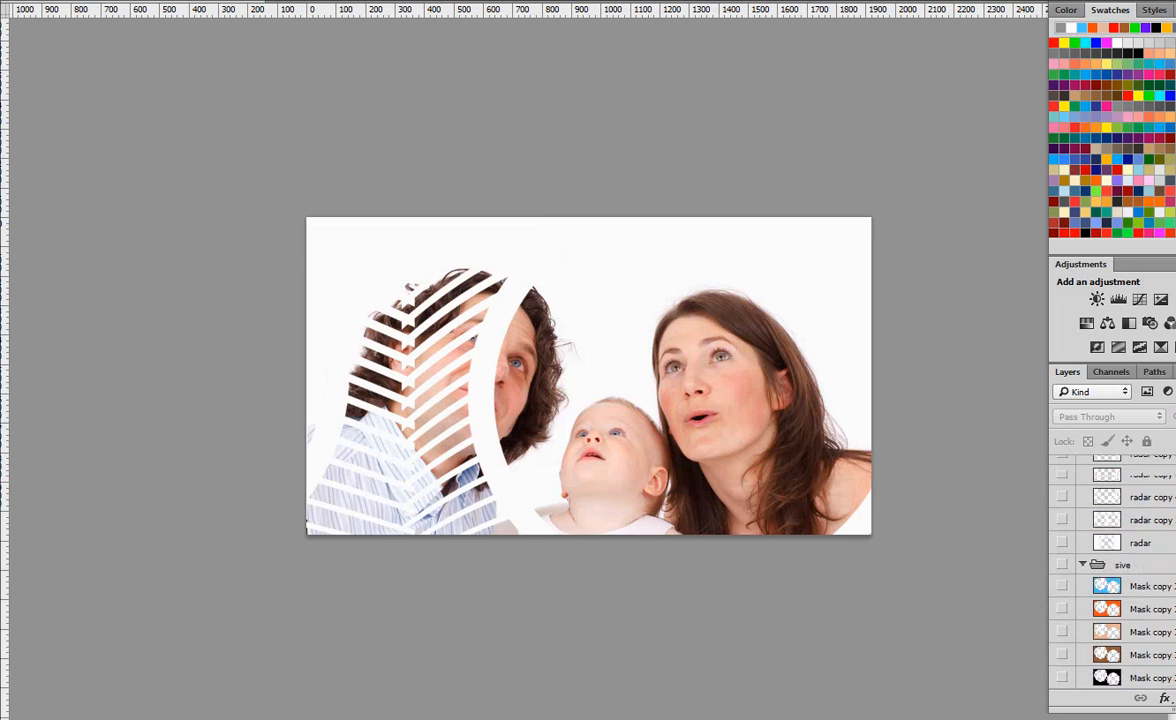
{"action": "scroll", "coordinate": [1137, 648], "scroll_direction": "down", "scroll_amount": 1}
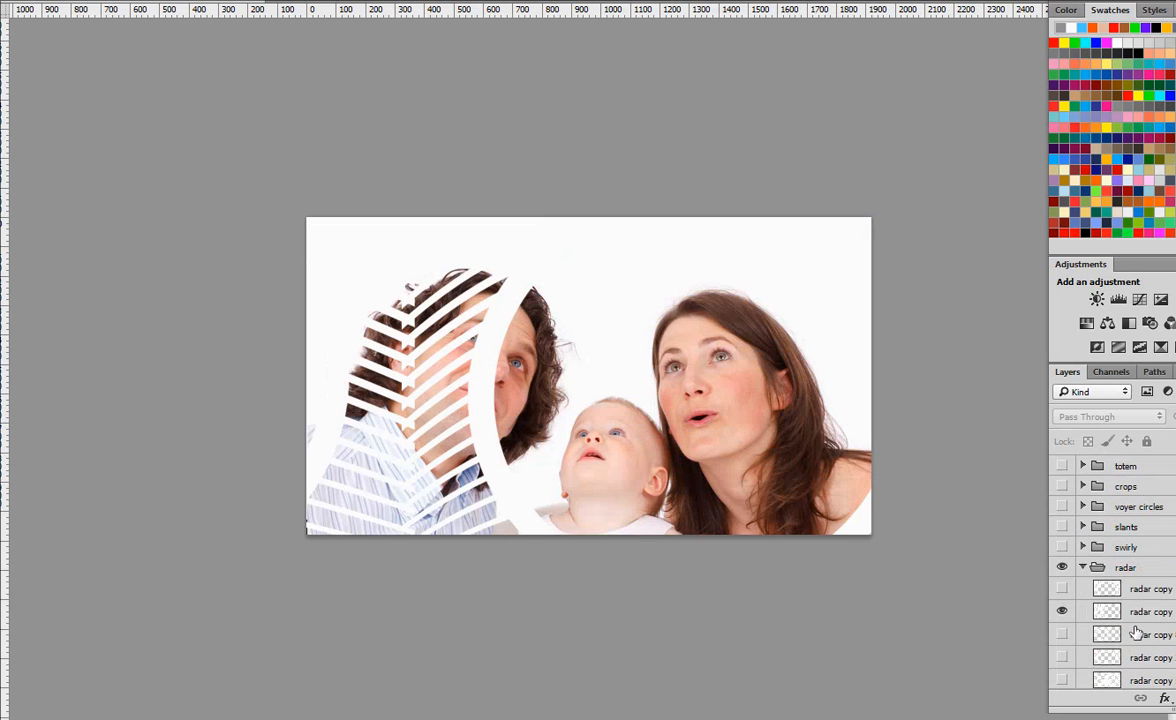
{"action": "left_click", "coordinate": [1142, 612]}
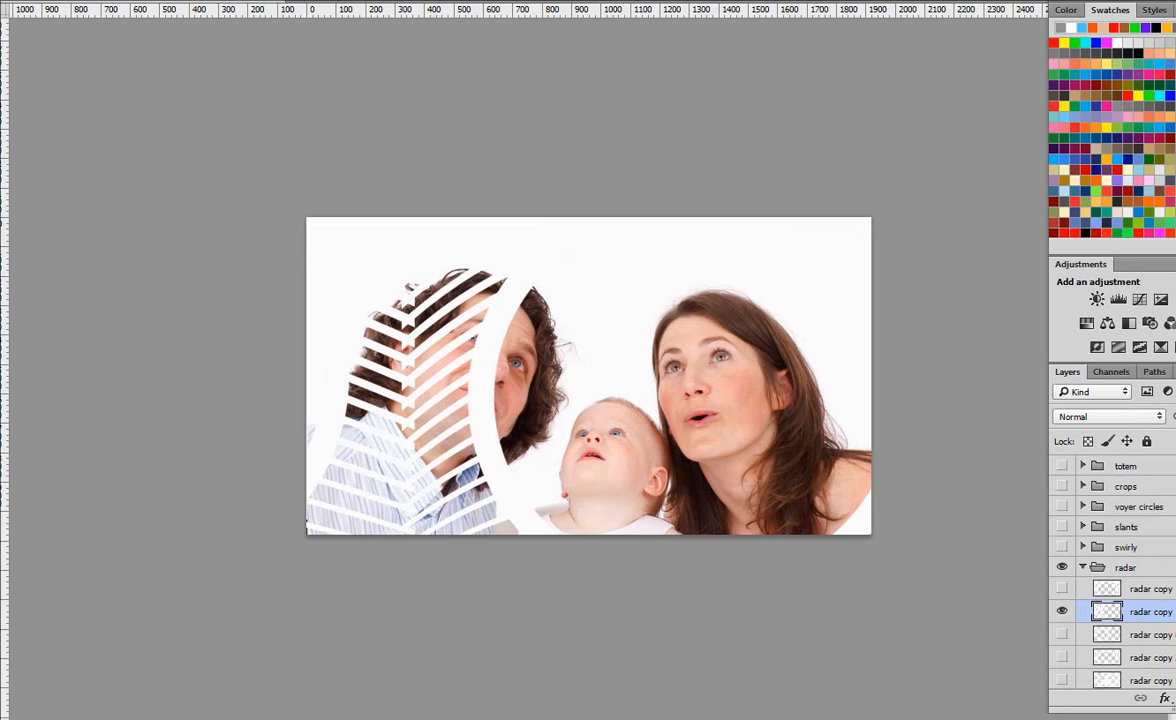
{"action": "double_click", "coordinate": [1168, 612]}
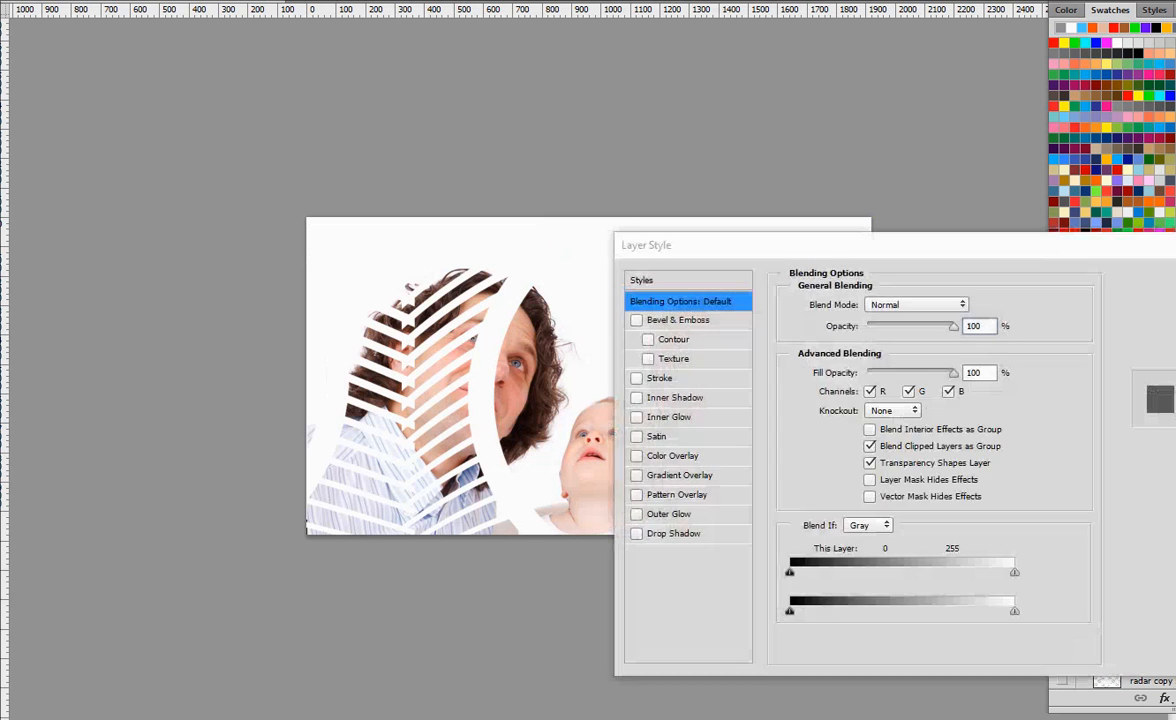
{"action": "left_click", "coordinate": [685, 457]}
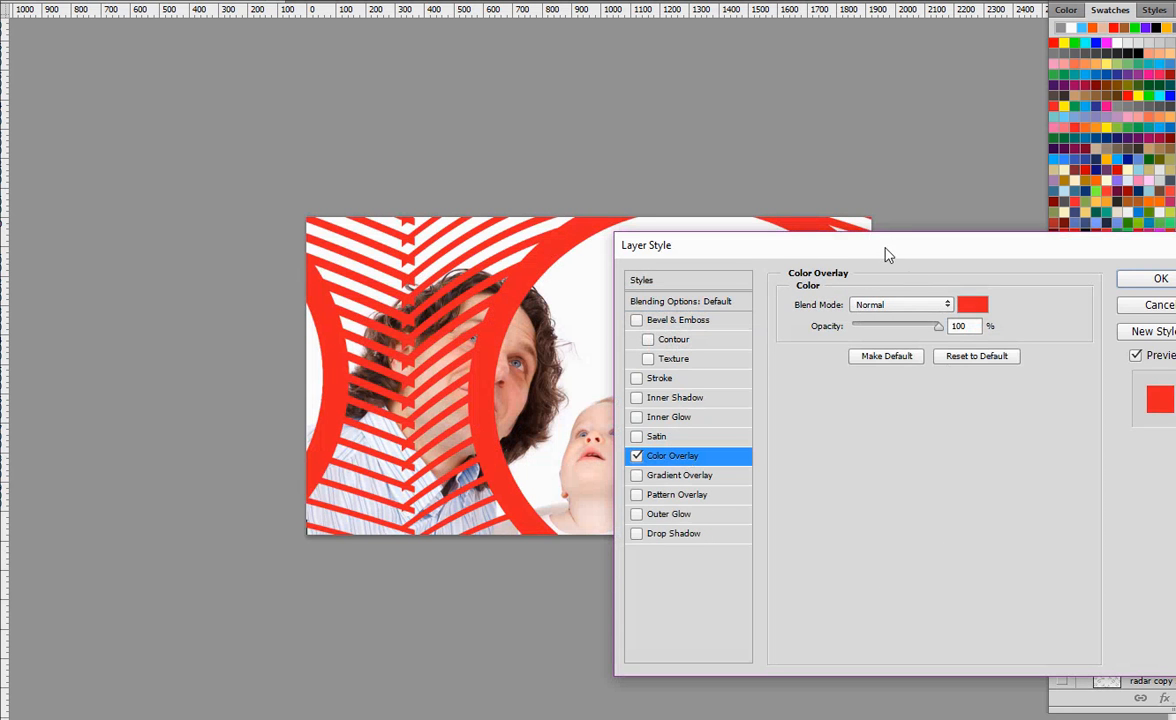
{"action": "left_click_drag", "start_coordinate": [885, 254], "coordinate": [728, 581]}
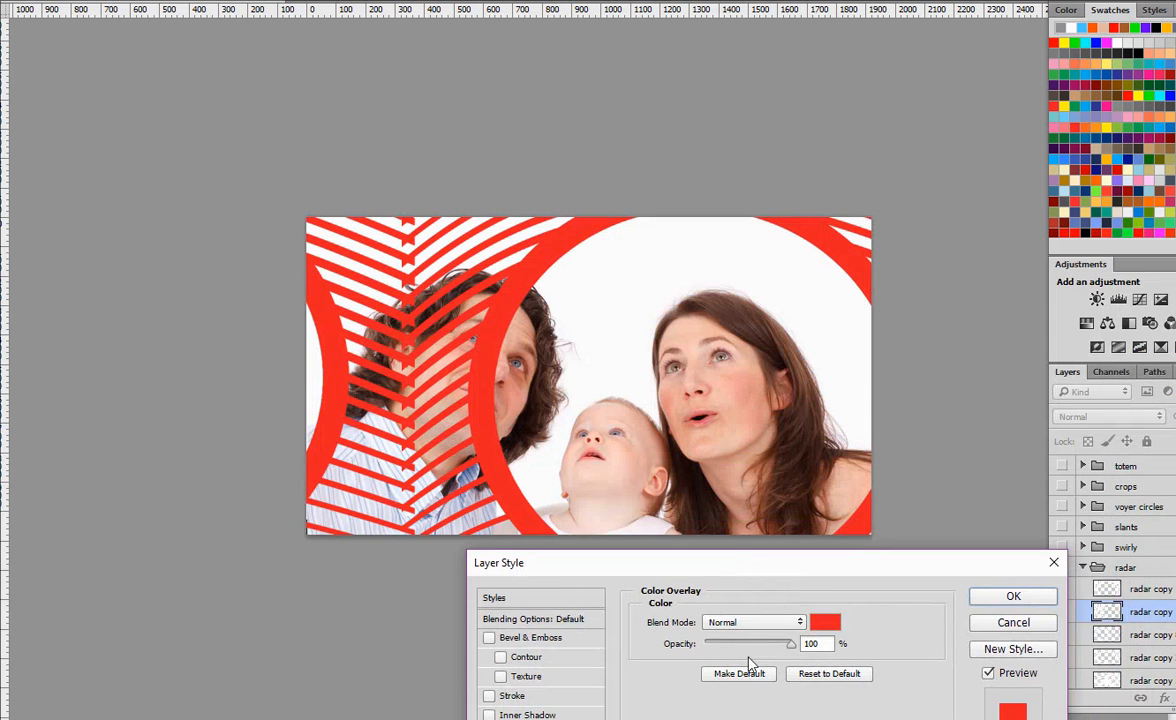
Set the radar frame's overlay color to a pale warm gray (H 48, S 2, B 91) and apply the layer style
{"action": "left_click", "coordinate": [826, 627]}
{"action": "mouse_move", "coordinate": [885, 614]}
{"action": "left_mouse_down"}
{"action": "mouse_move", "coordinate": [913, 572]}
{"action": "mouse_move", "coordinate": [874, 598]}
{"action": "left_mouse_up"}
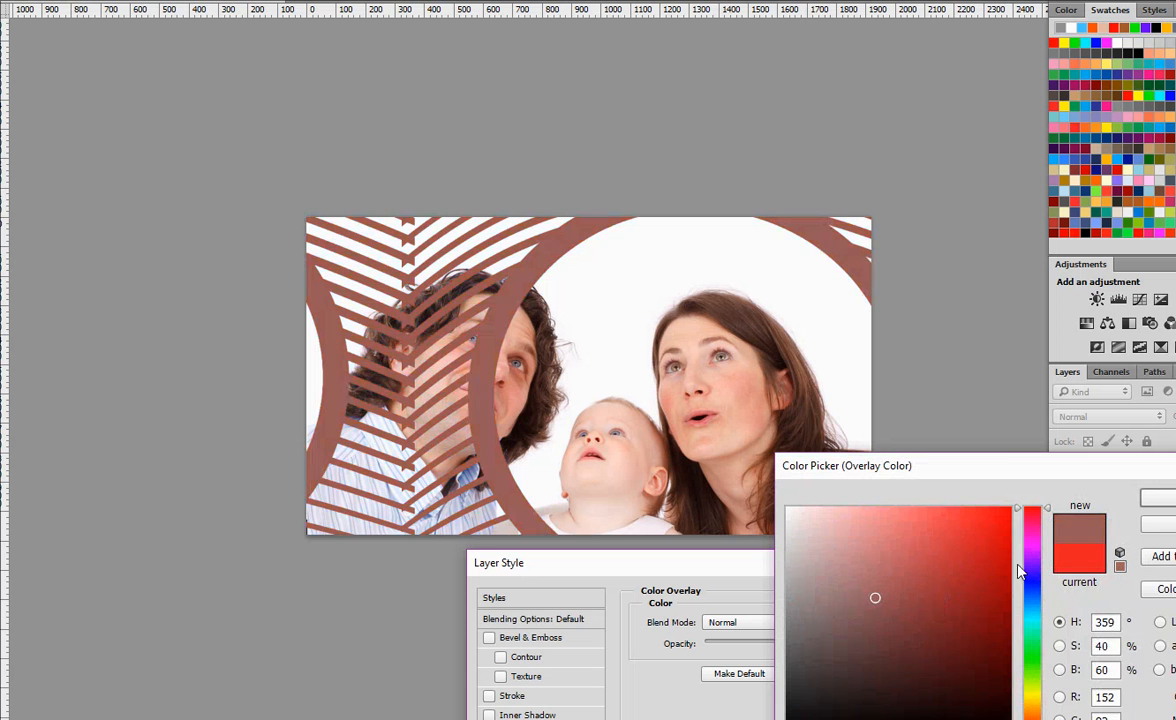
{"action": "left_click", "coordinate": [1036, 577]}
{"action": "left_click_drag", "start_coordinate": [1036, 577], "coordinate": [969, 540]}
{"action": "left_click_drag", "start_coordinate": [1031, 584], "coordinate": [1031, 690]}
{"action": "left_click", "coordinate": [958, 636]}
{"action": "mouse_move", "coordinate": [958, 636]}
{"action": "left_mouse_down"}
{"action": "mouse_move", "coordinate": [785, 522]}
{"action": "mouse_move", "coordinate": [913, 540]}
{"action": "mouse_move", "coordinate": [814, 507]}
{"action": "mouse_move", "coordinate": [790, 527]}
{"action": "left_mouse_up"}
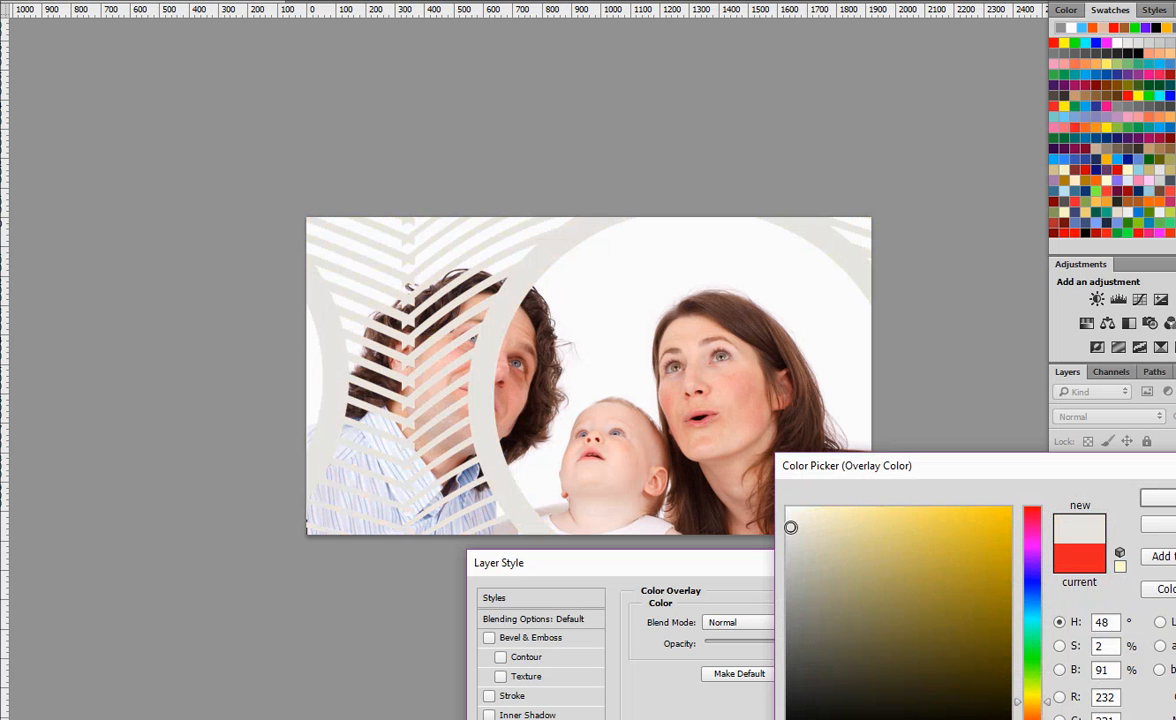
{"action": "left_click", "coordinate": [1158, 505]}
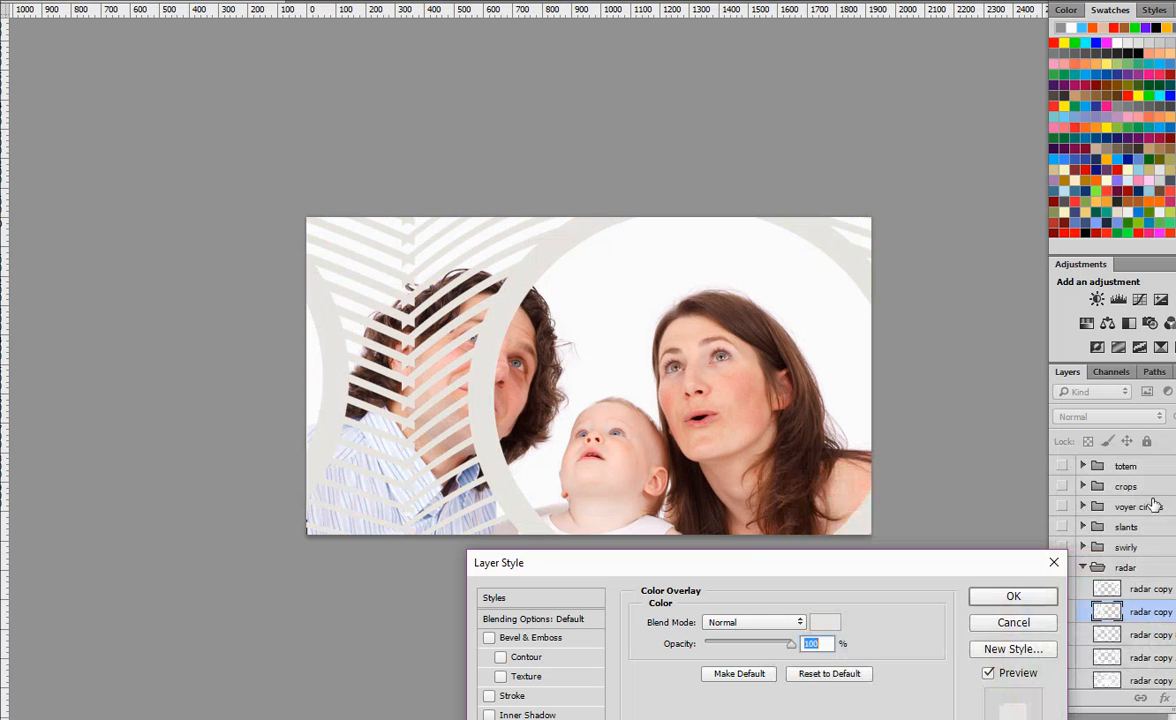
{"action": "left_click", "coordinate": [1004, 604]}
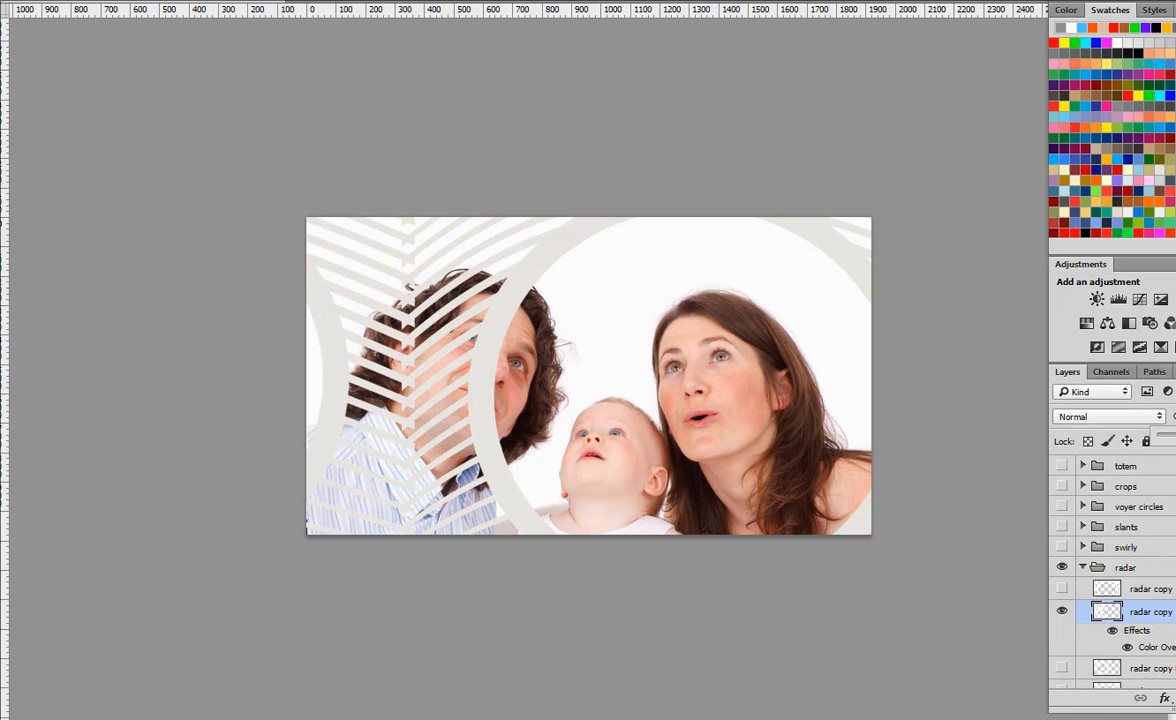
Lower the opacity of the gray radar frame so it blends faintly over the photo, and collapse the radar group
{"action": "mouse_move", "coordinate": [1175, 448]}
{"action": "left_mouse_down"}
{"action": "mouse_move", "coordinate": [1162, 454]}
{"action": "mouse_move", "coordinate": [1175, 442]}
{"action": "left_mouse_up"}
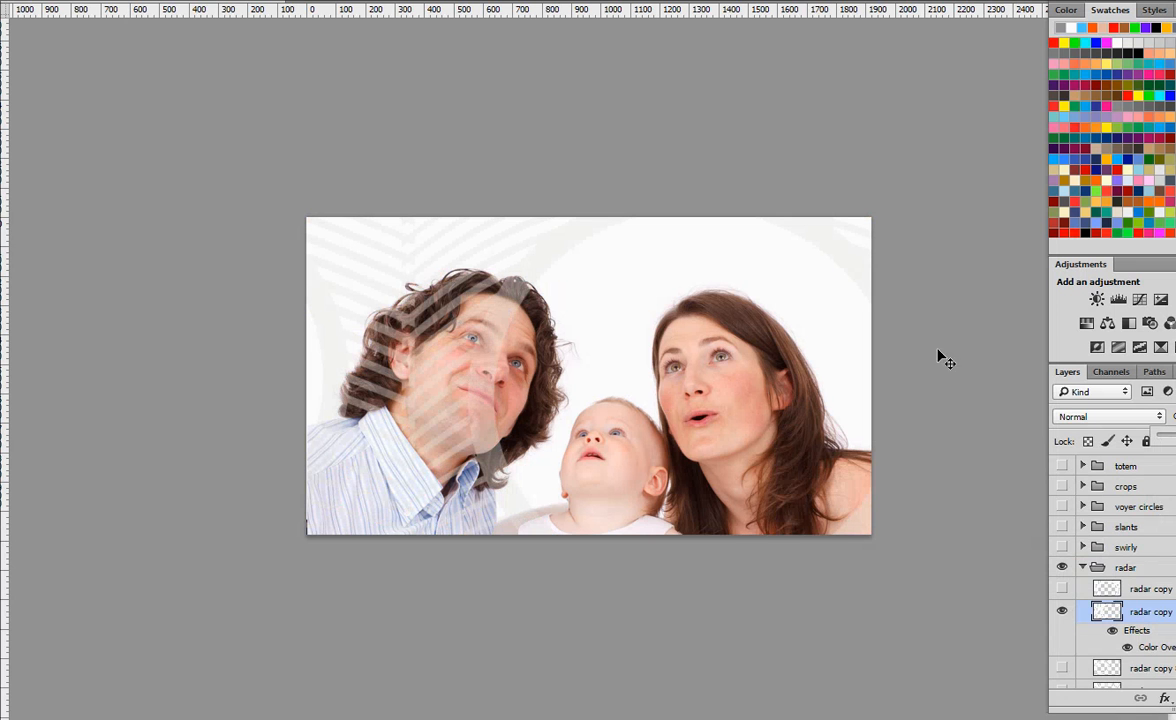
{"action": "left_click", "coordinate": [1084, 568]}
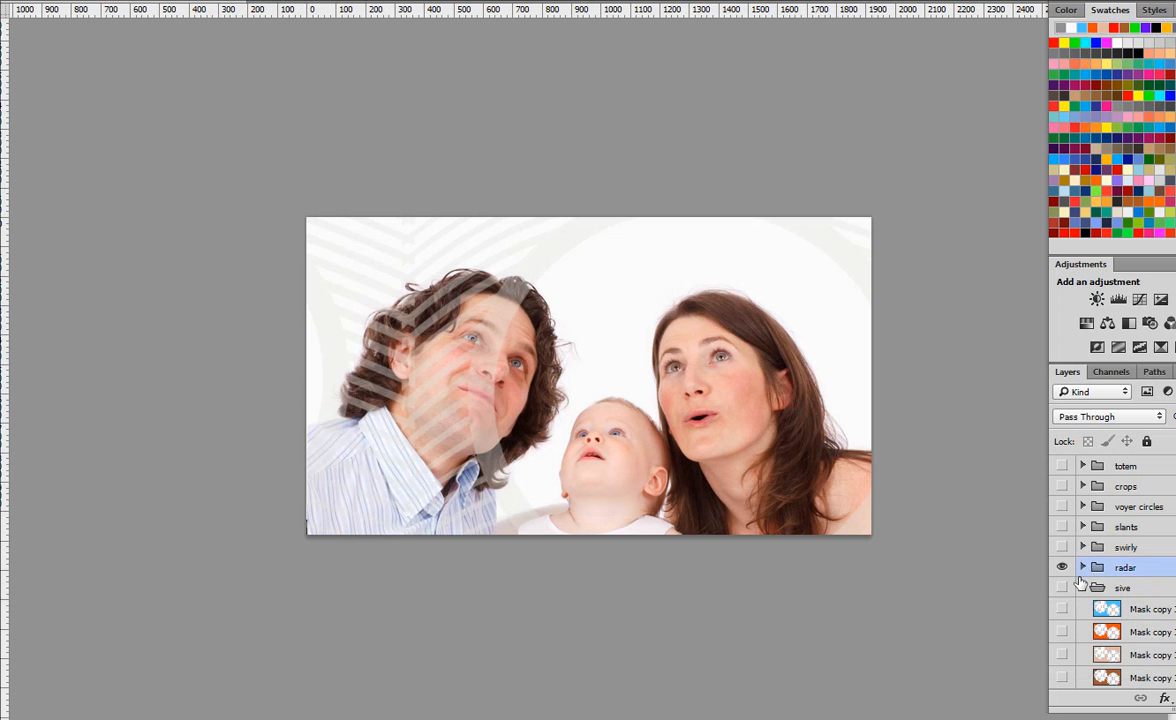
Show the swirly group's Layer 8 frame instead of radar, and hide the Layer 6 family photo to reveal move girl 3
{"action": "left_click", "coordinate": [1062, 547]}
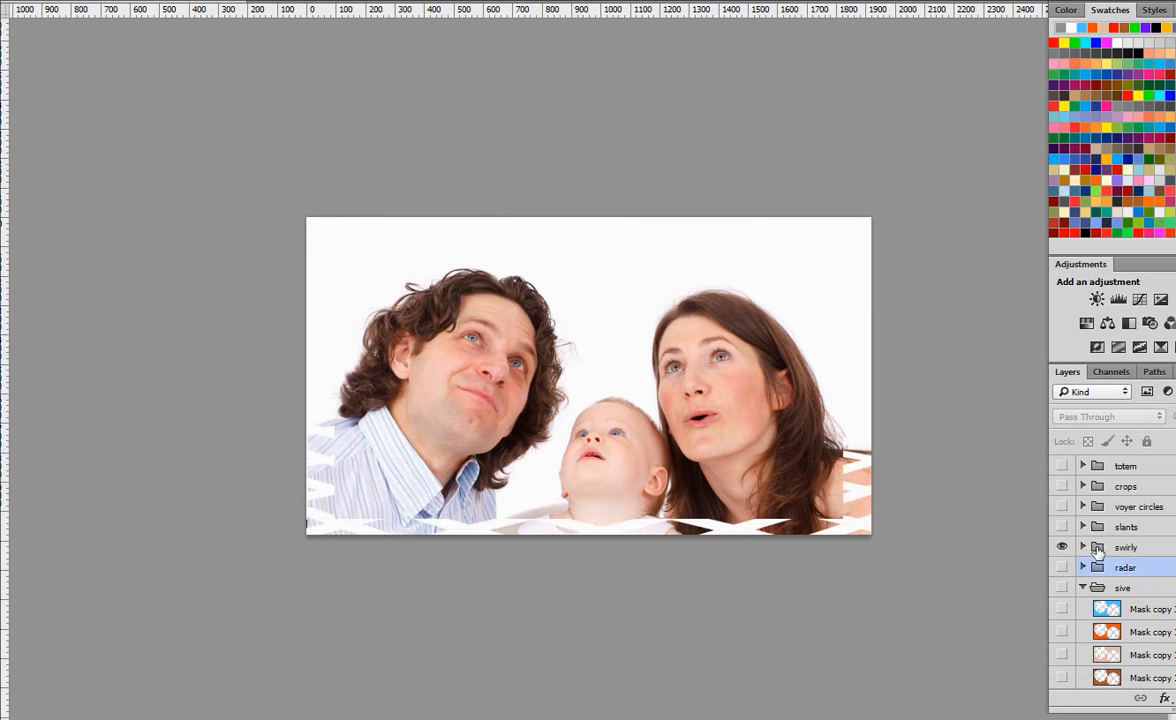
{"action": "left_click", "coordinate": [1083, 547]}
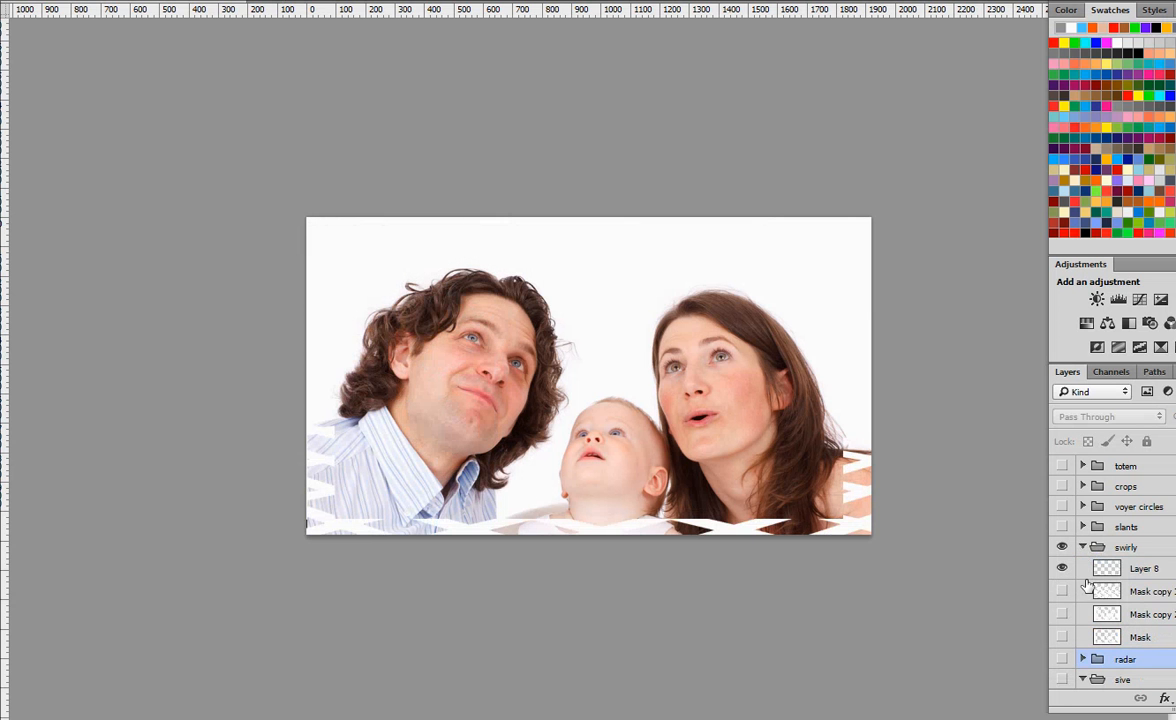
{"action": "left_click", "coordinate": [1139, 569]}
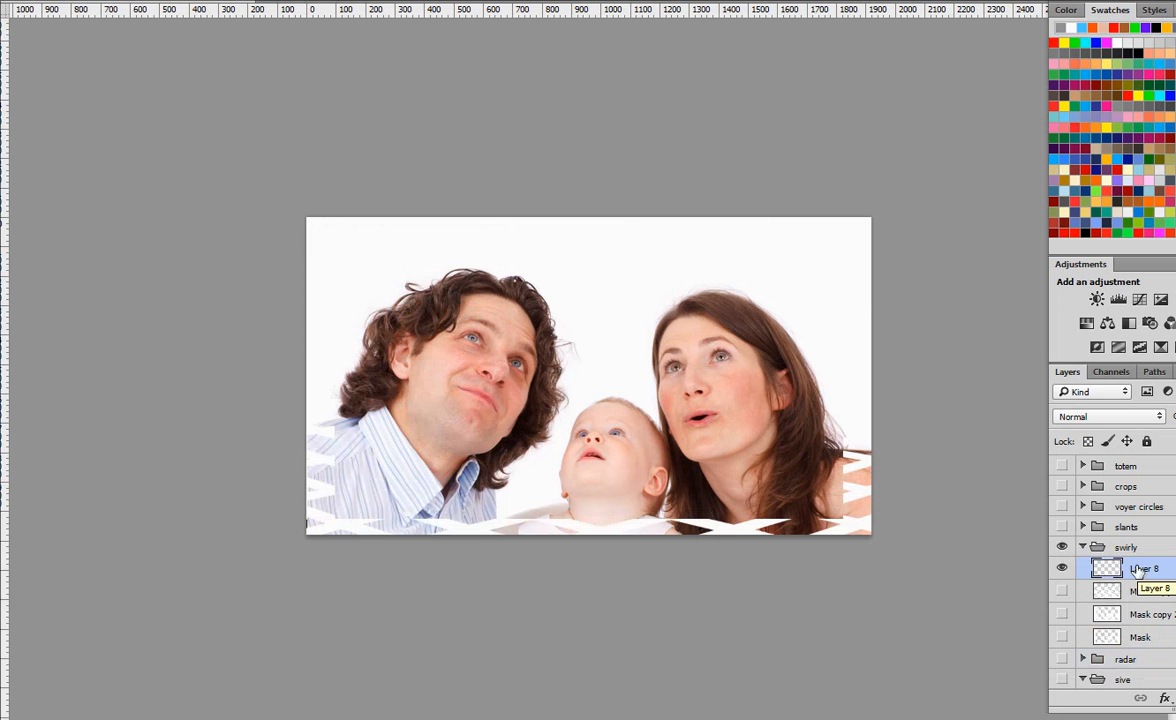
{"action": "scroll", "coordinate": [1165, 597], "scroll_direction": "down", "scroll_amount": 10}
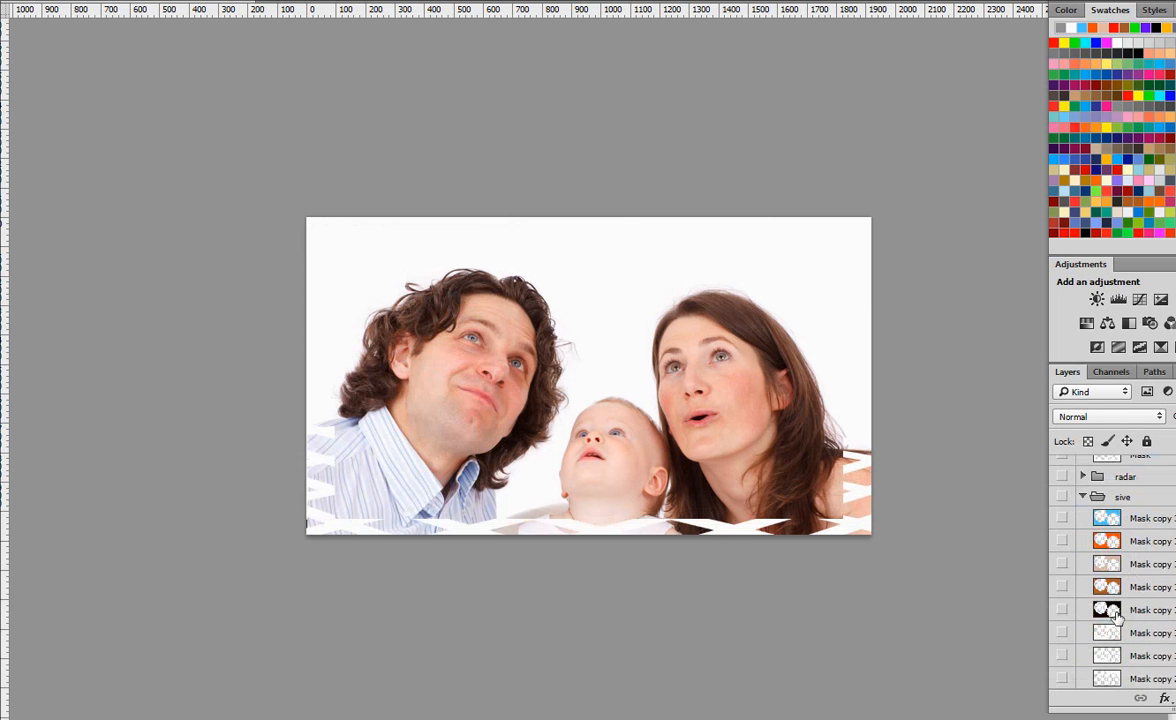
{"action": "scroll", "coordinate": [1124, 620], "scroll_direction": "down", "scroll_amount": 2}
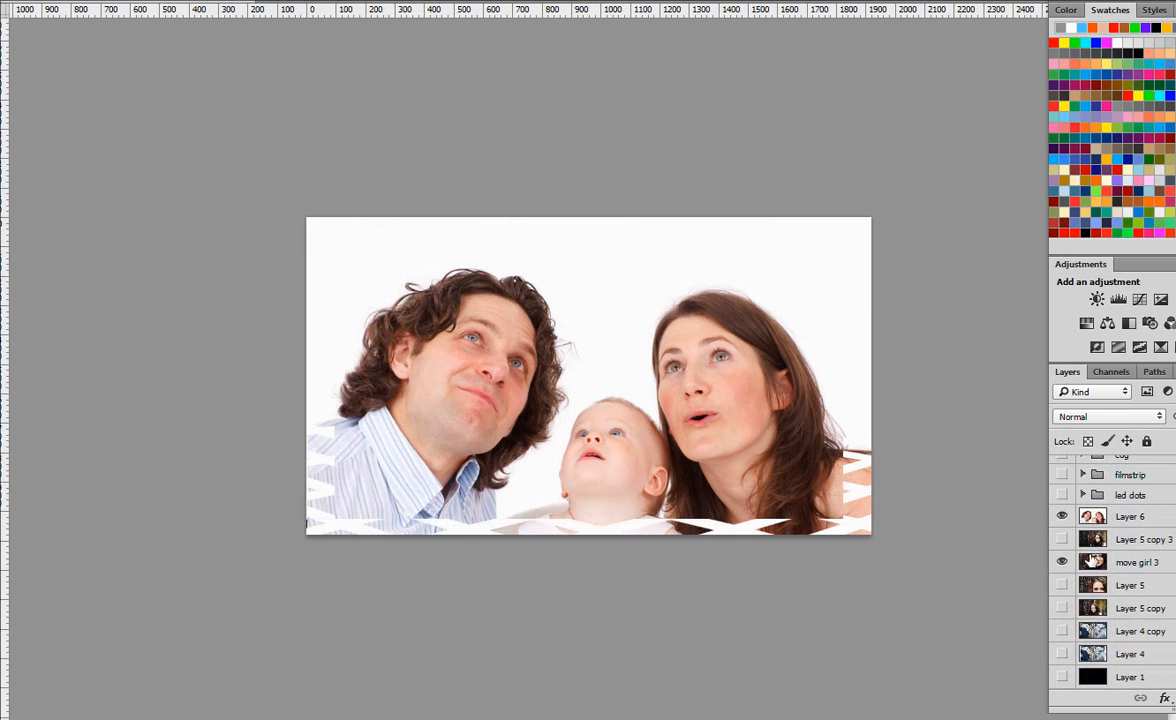
{"action": "left_click", "coordinate": [1063, 516]}
{"action": "scroll", "coordinate": [1075, 545], "scroll_direction": "up", "scroll_amount": 10}
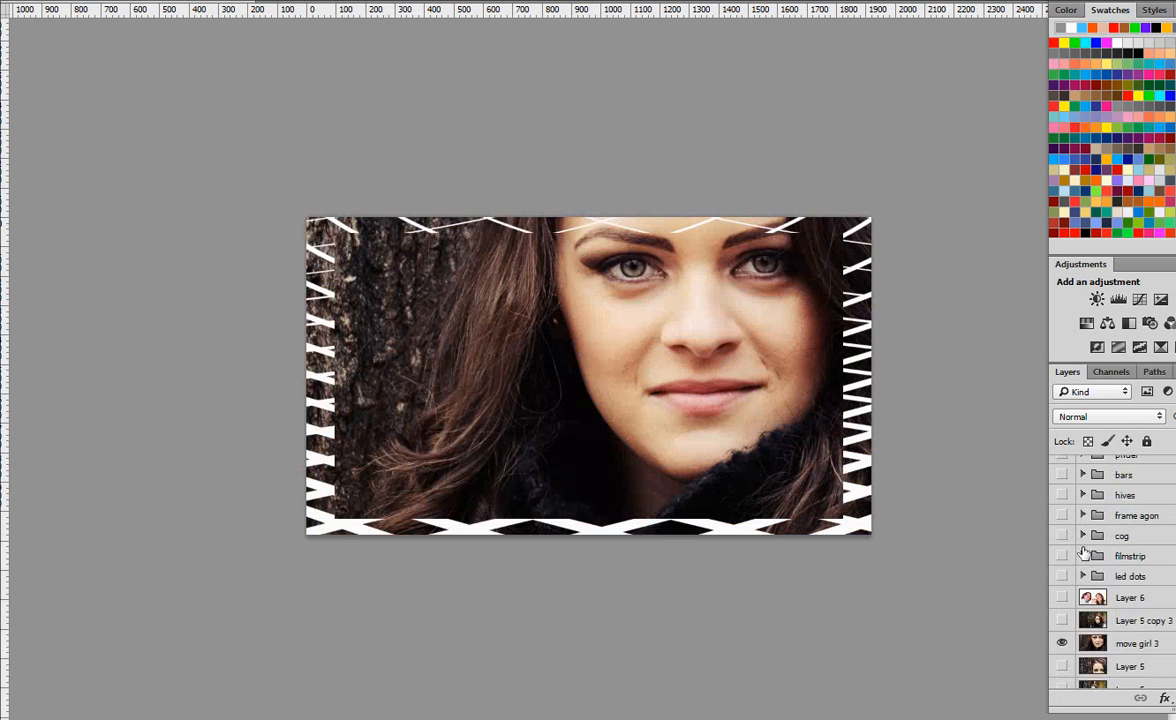
{"action": "scroll", "coordinate": [1080, 560], "scroll_direction": "up", "scroll_amount": 3}
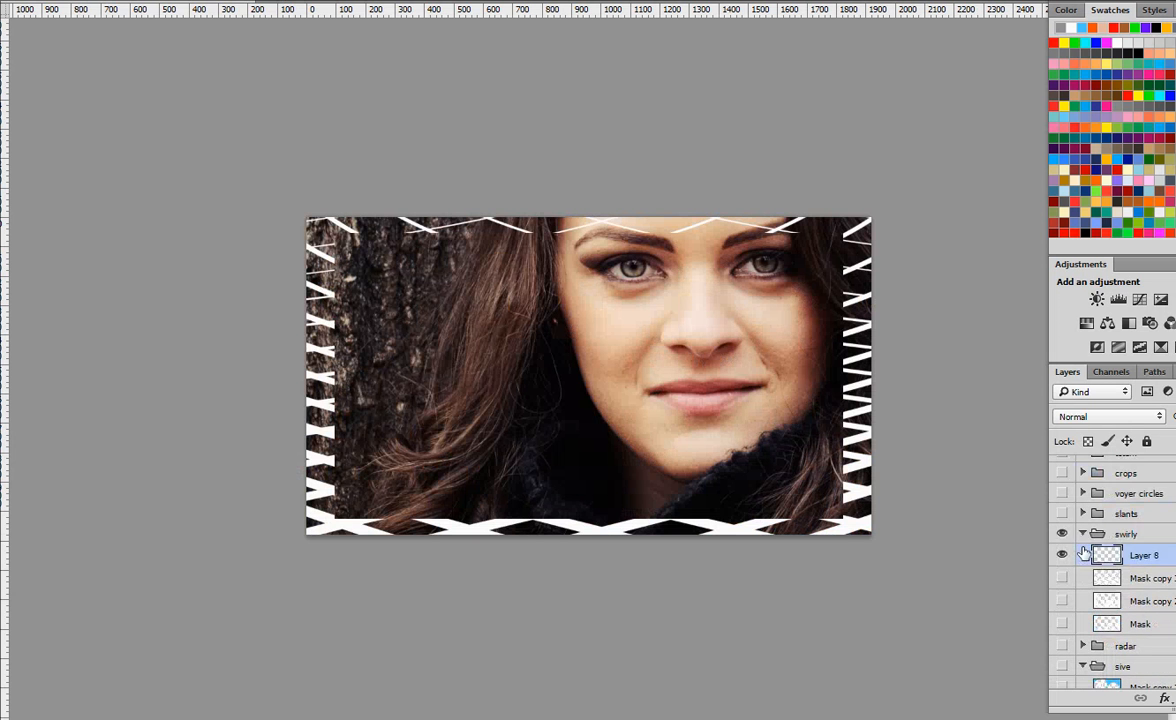
Preview the swirly group's two Mask copy frames and its Mask frame over the portrait, and hide and collapse the group
{"action": "left_click", "coordinate": [1062, 576]}
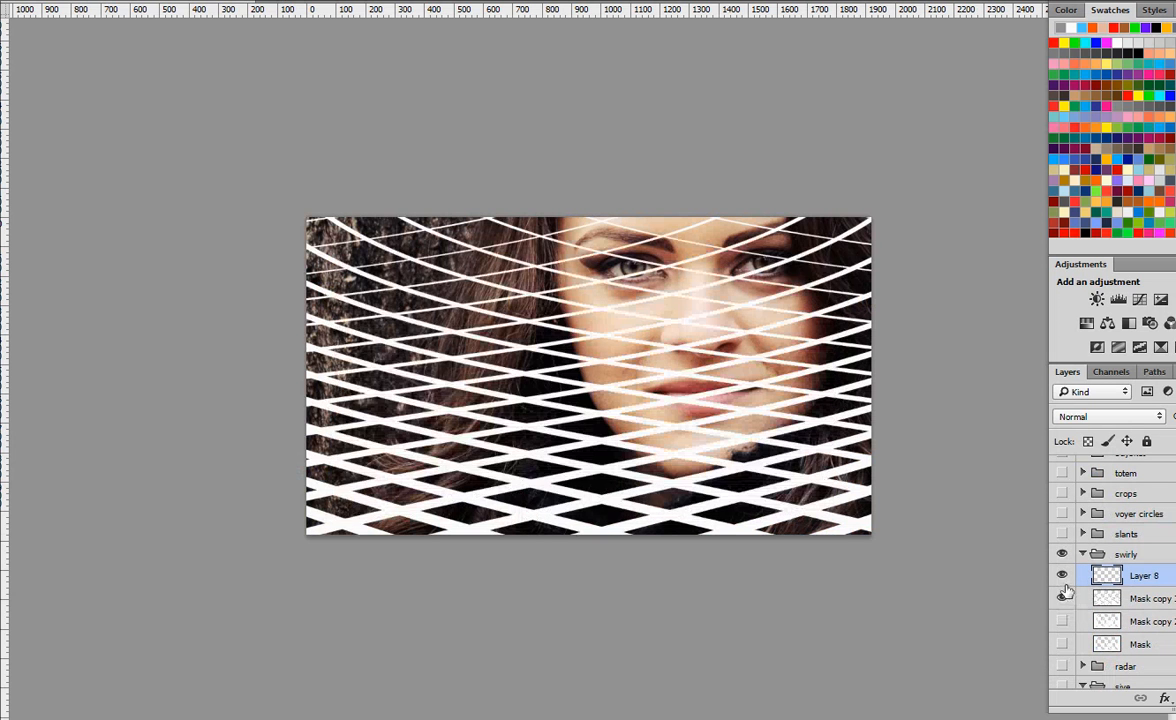
{"action": "left_click", "coordinate": [1063, 600]}
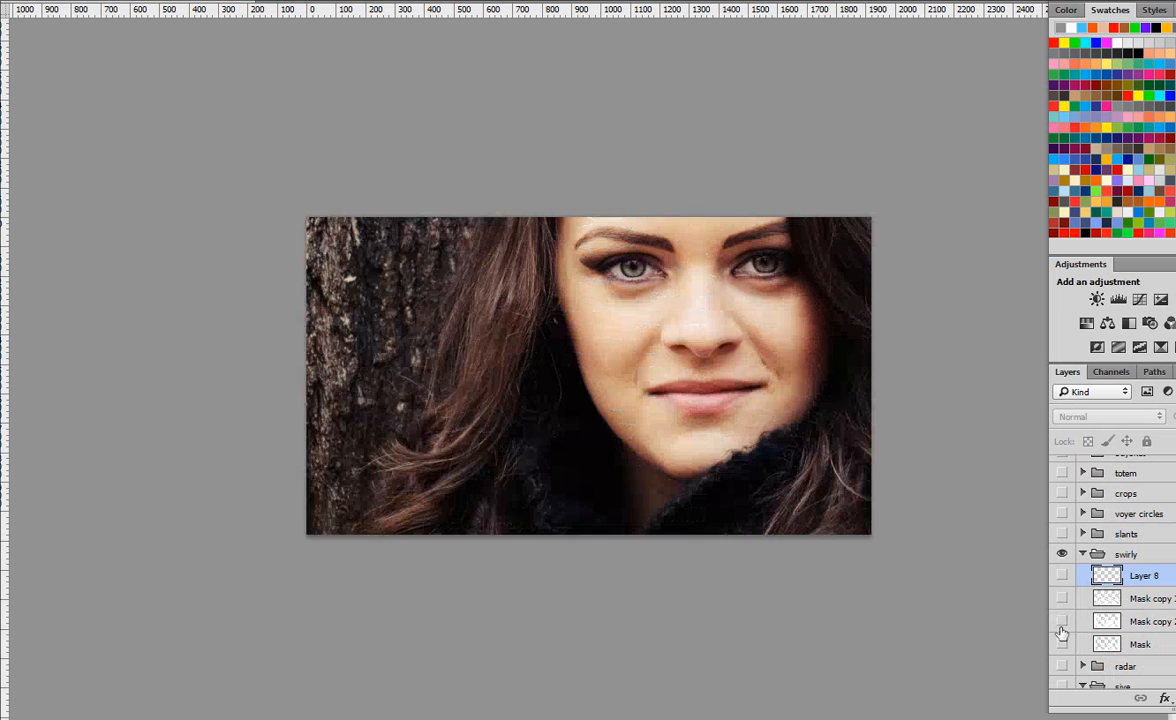
{"action": "left_click", "coordinate": [1063, 619]}
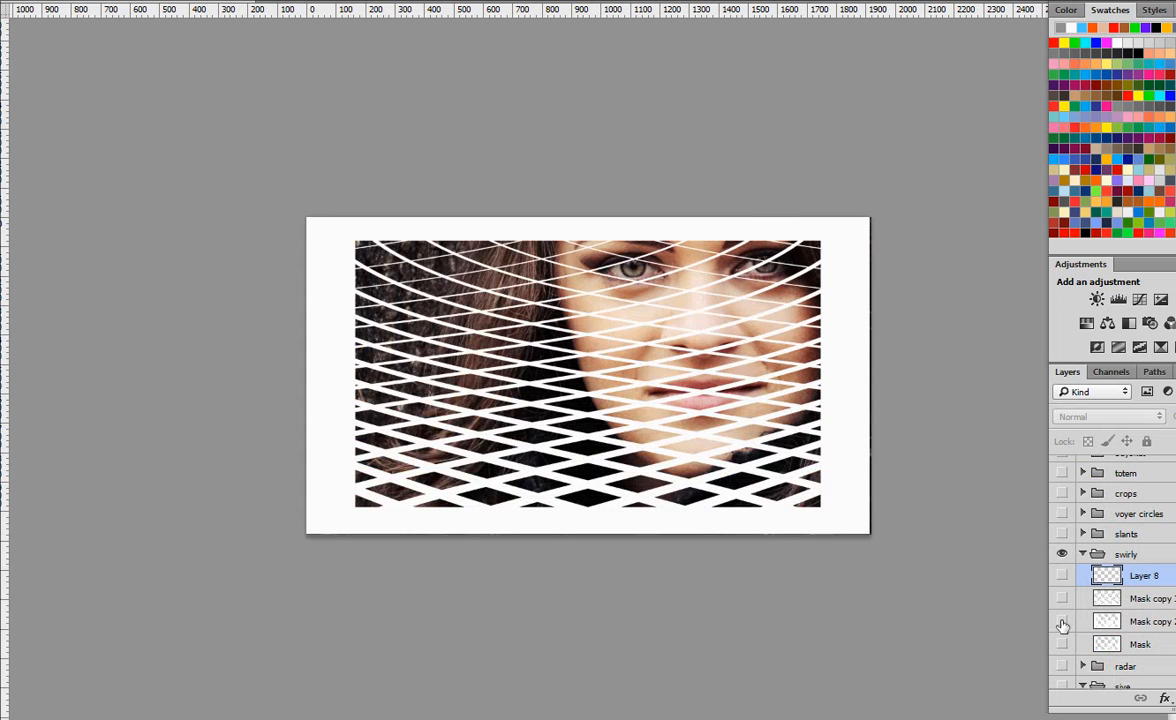
{"action": "left_click", "coordinate": [1063, 621]}
{"action": "left_click", "coordinate": [1062, 645]}
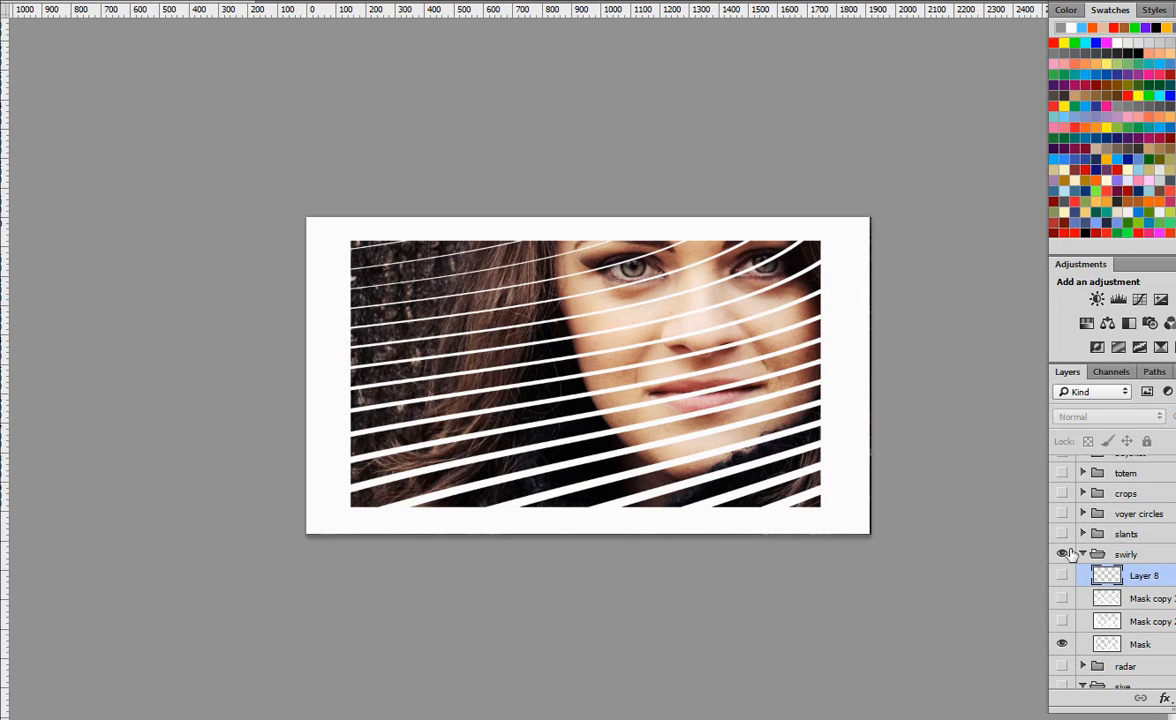
{"action": "left_click", "coordinate": [1062, 555]}
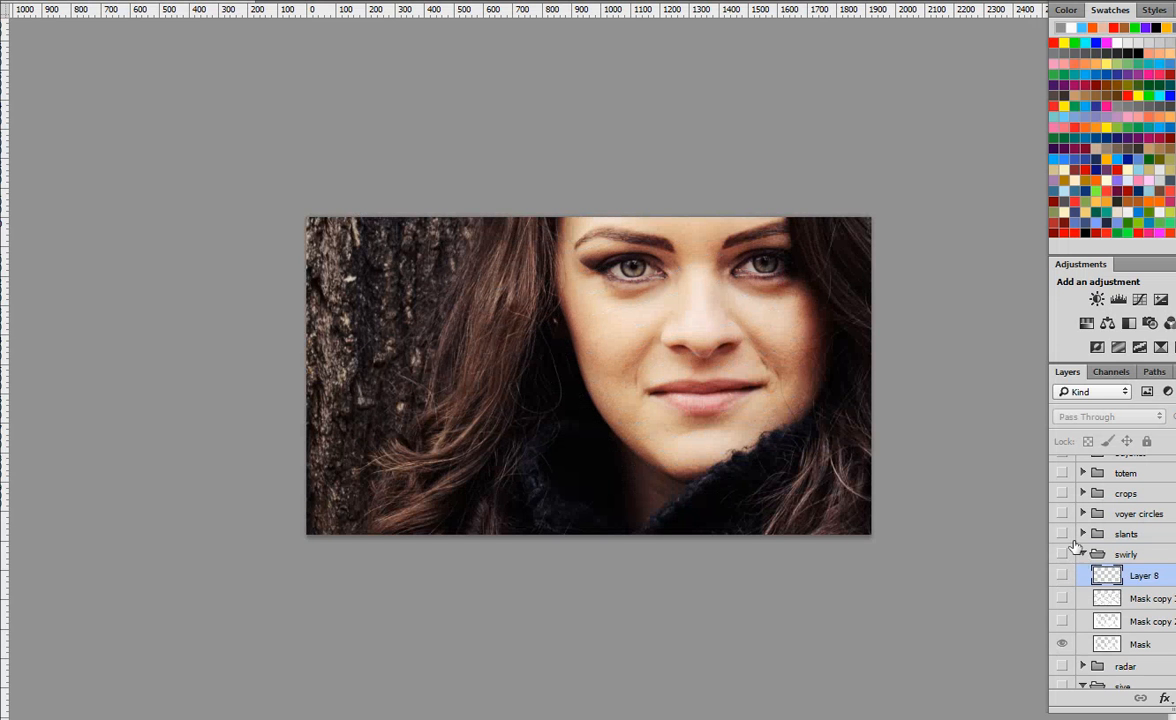
{"action": "left_click", "coordinate": [1082, 554]}
Show and expand the slants group, preview its Layer 14 and Layer 9 striped frames, and hide the group
{"action": "left_click", "coordinate": [1062, 534]}
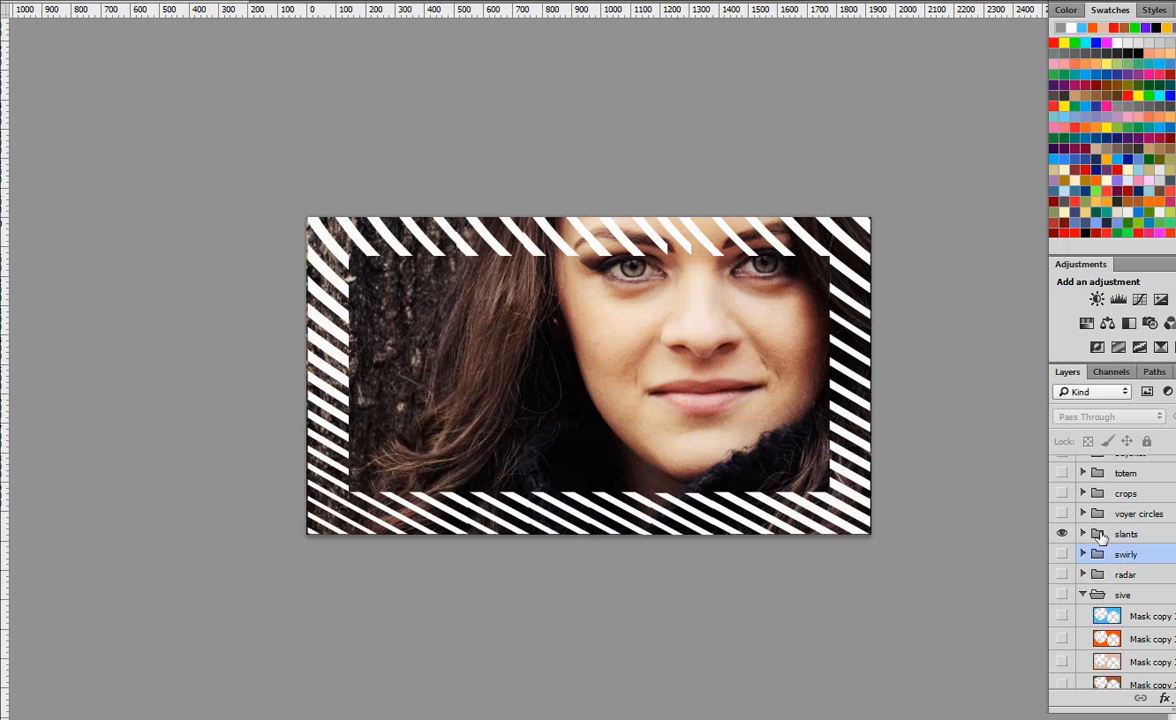
{"action": "left_click", "coordinate": [1100, 535]}
{"action": "left_click", "coordinate": [1082, 534]}
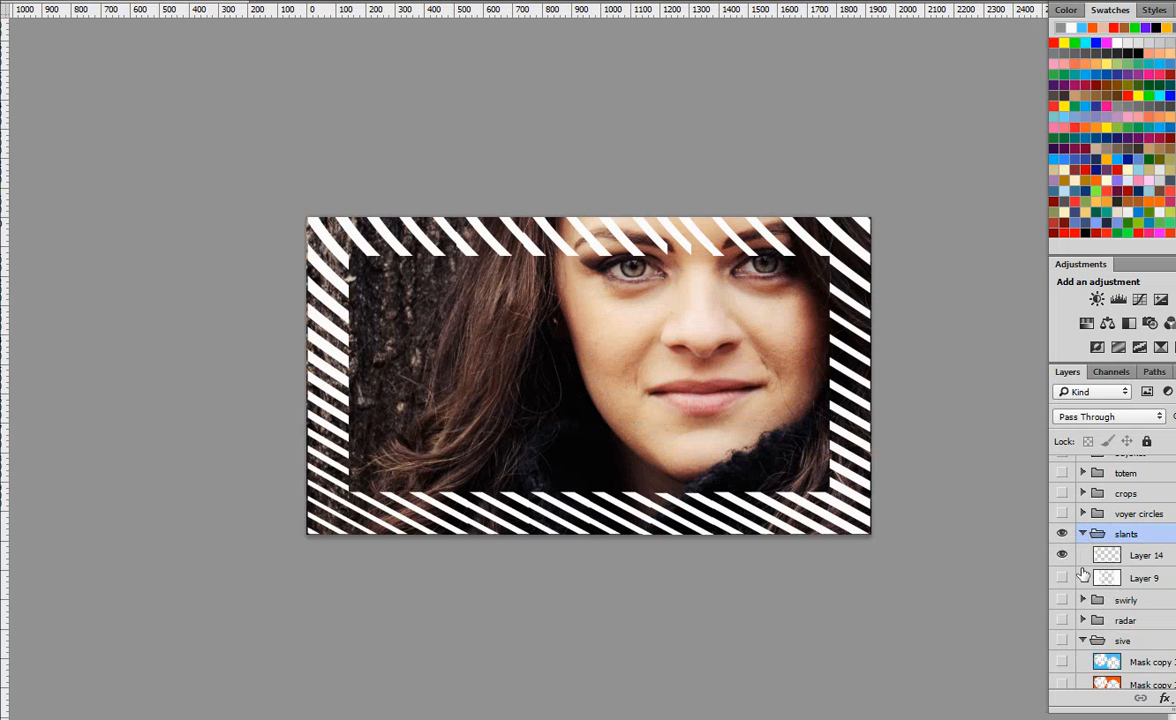
{"action": "left_click", "coordinate": [1062, 578]}
{"action": "left_click", "coordinate": [1062, 556]}
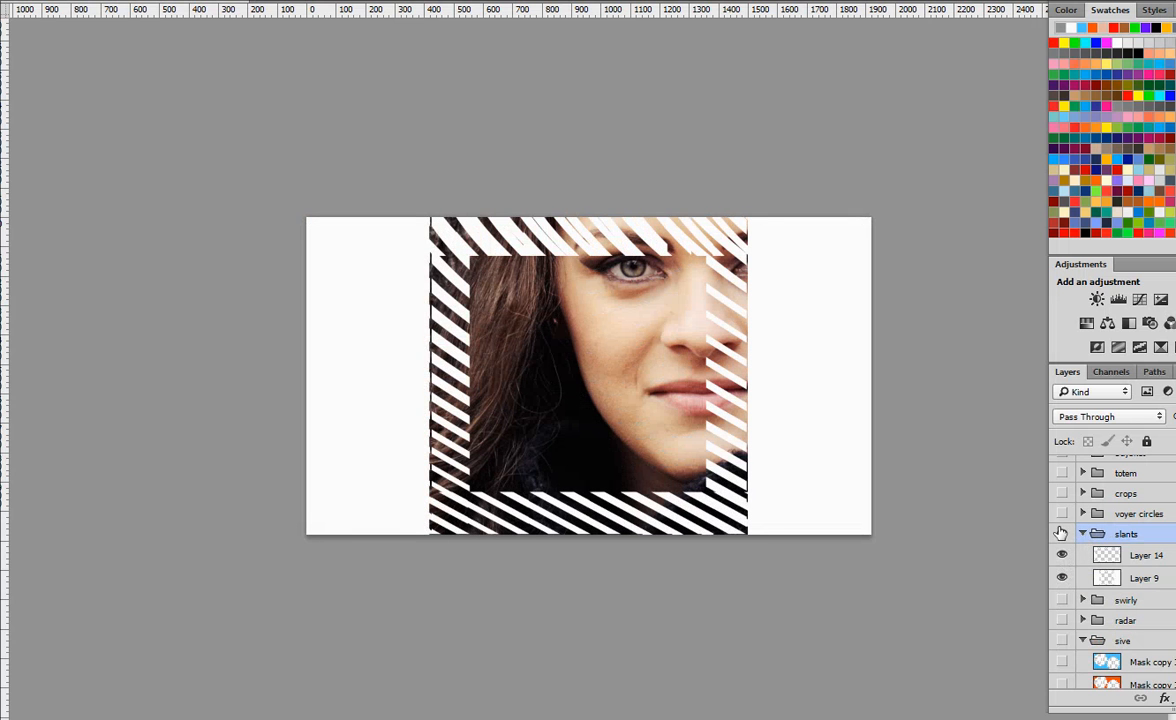
{"action": "left_click", "coordinate": [1062, 534]}
Show and expand the voyer circles group, and swap its visible double-badge Mask copy frame for the Mask frame
{"action": "left_click", "coordinate": [1062, 513]}
{"action": "left_click", "coordinate": [1082, 513]}
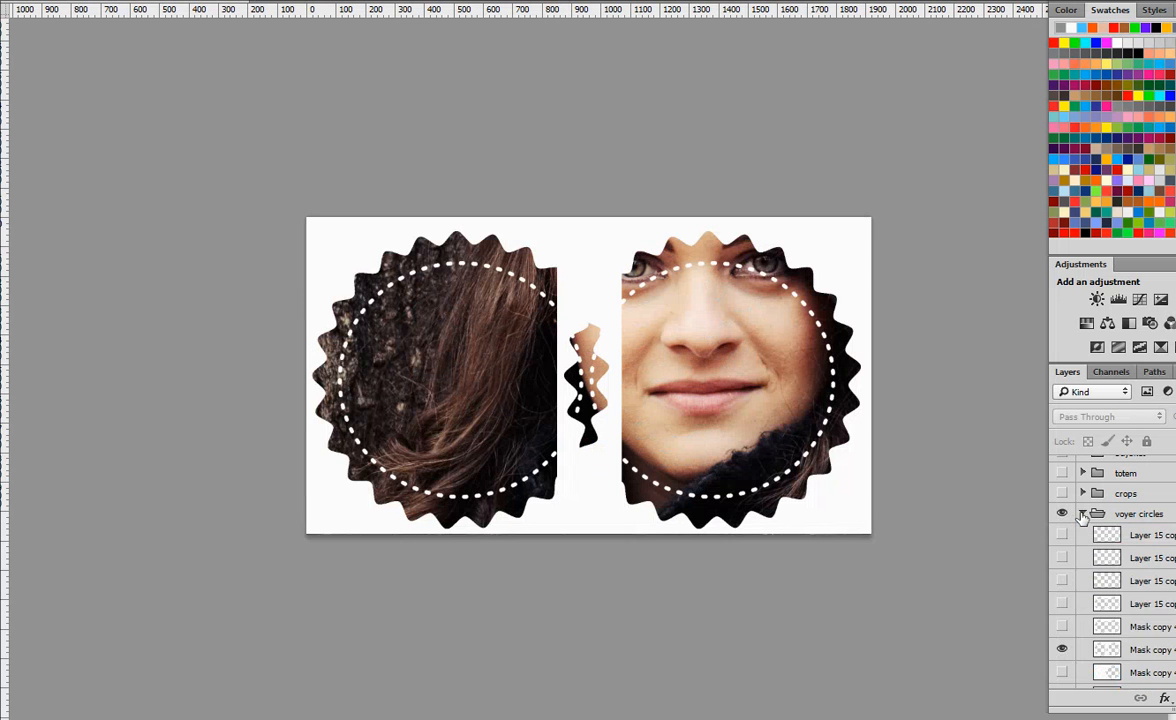
{"action": "scroll", "coordinate": [1064, 655], "scroll_direction": "down", "scroll_amount": 2}
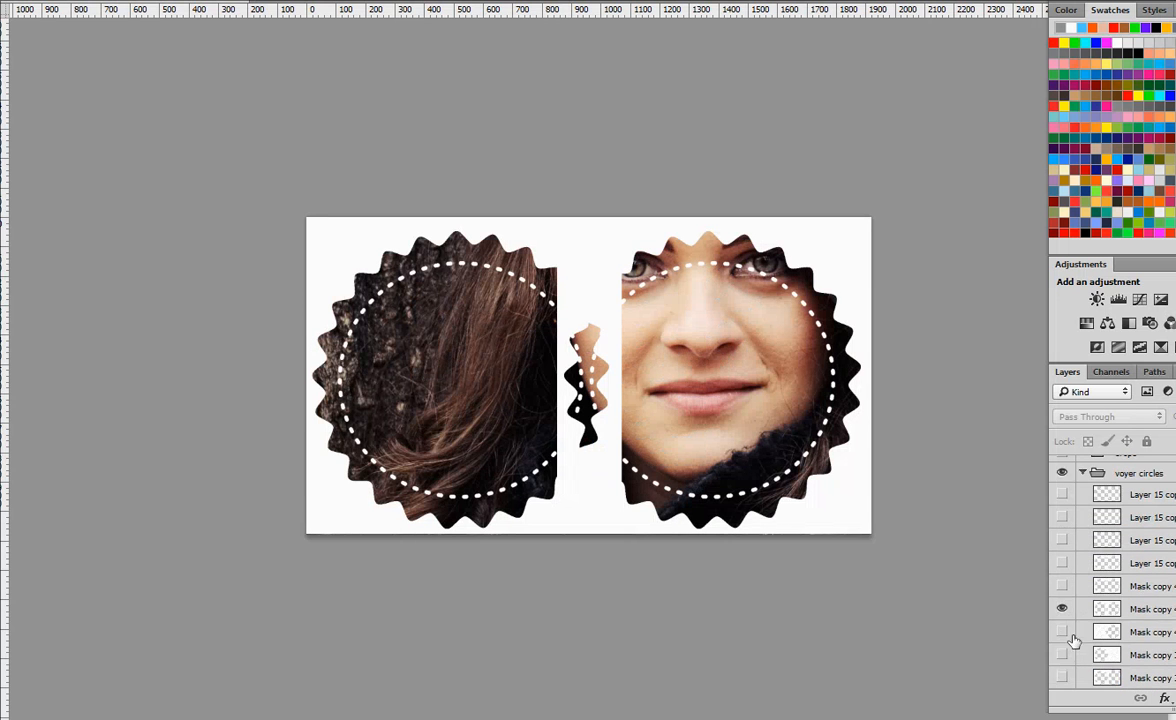
{"action": "scroll", "coordinate": [1064, 670], "scroll_direction": "down", "scroll_amount": 5}
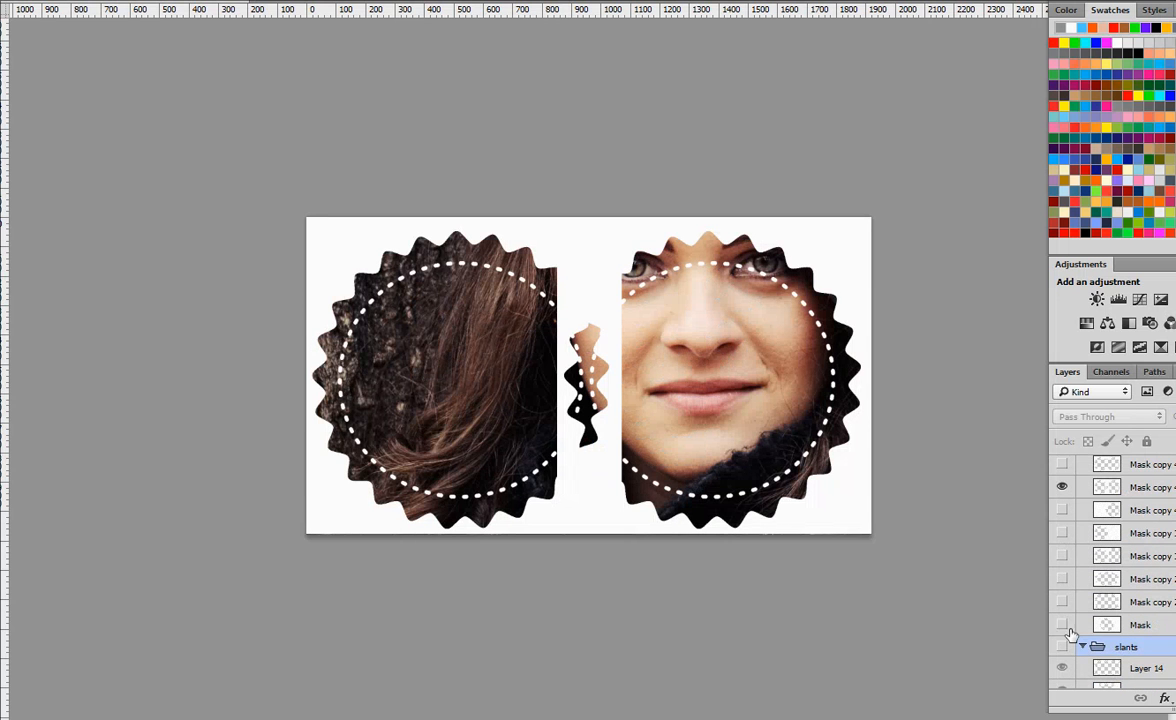
{"action": "left_click", "coordinate": [1062, 487]}
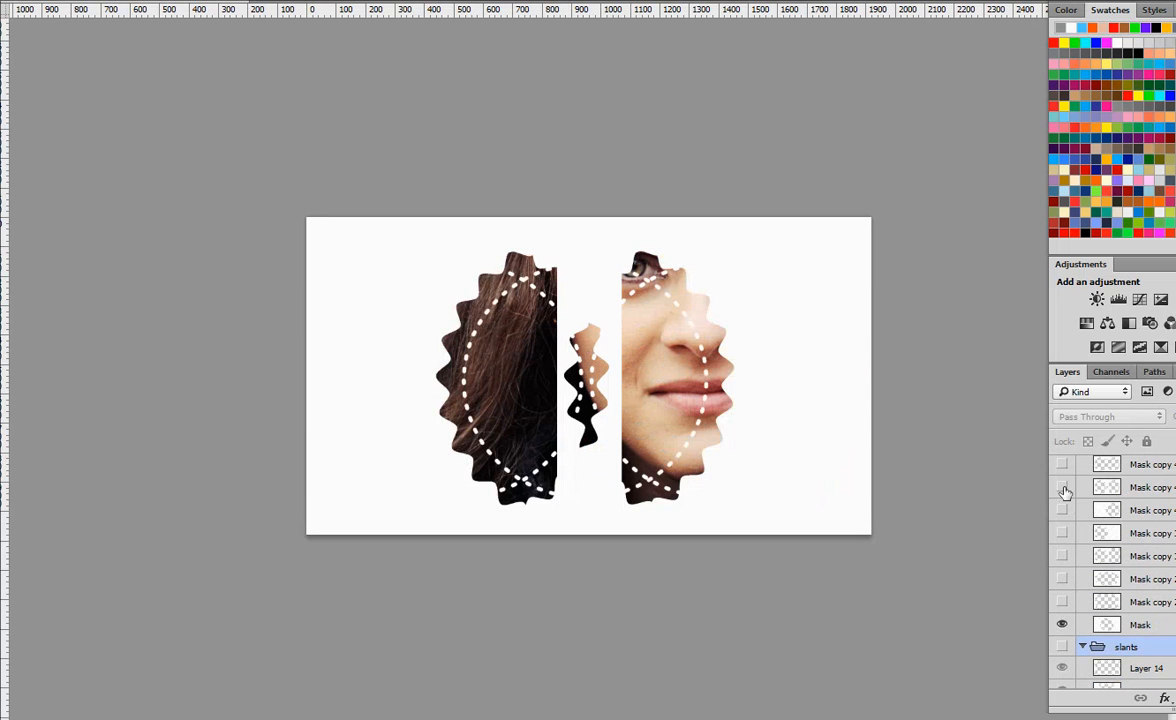
Replace the Mask frame with each of the two wide, stretched badge Mask copy frames in the voyer circles group
{"action": "left_click", "coordinate": [1064, 625]}
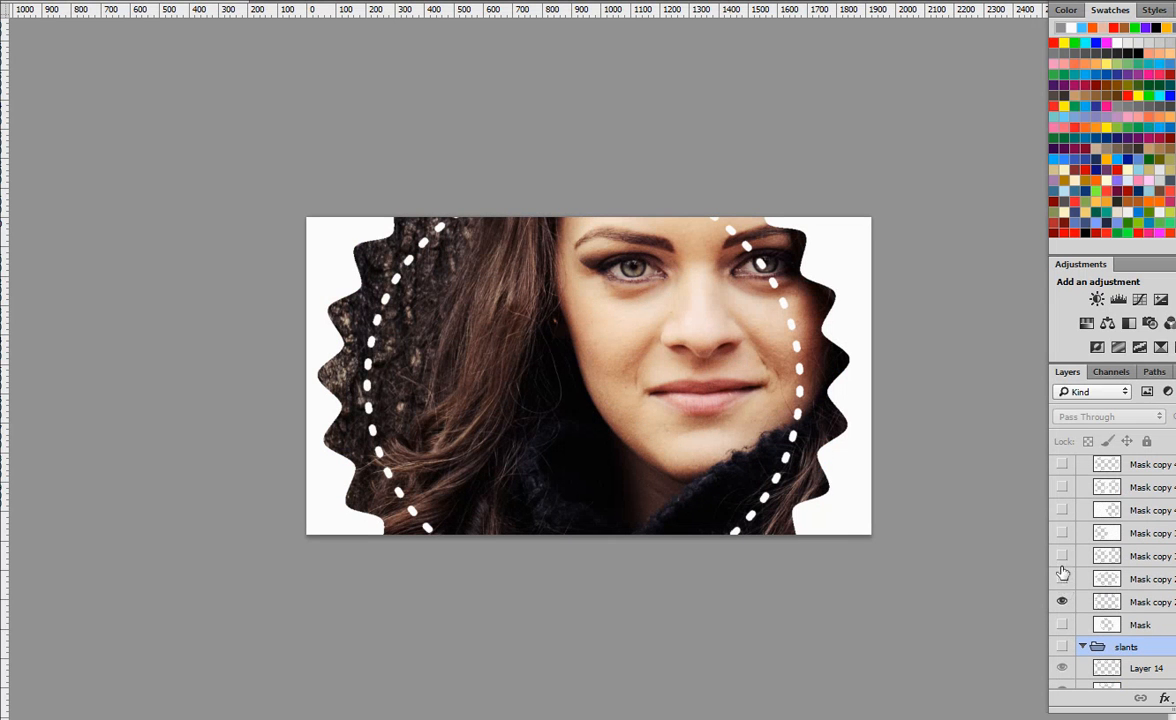
{"action": "left_click", "coordinate": [1062, 602]}
{"action": "left_click", "coordinate": [1062, 579]}
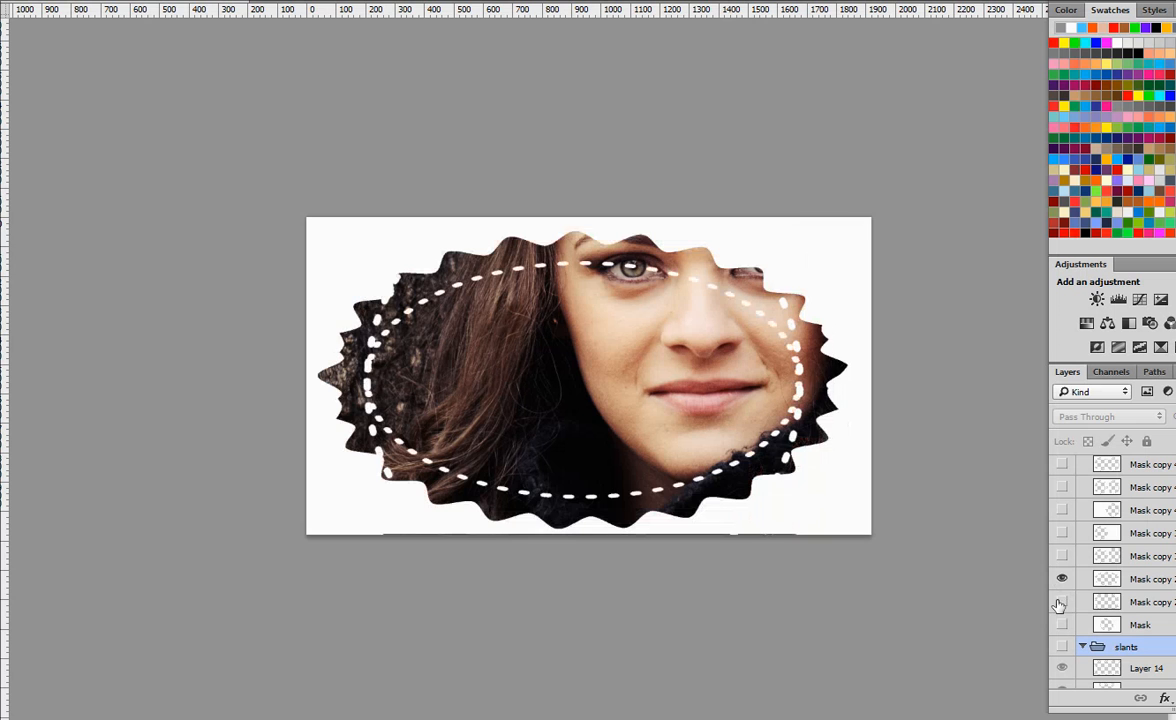
Preview the voyer circles group's single-badge Mask copy frames on either side of the portrait, including the two solid white ones overlaid
{"action": "left_click", "coordinate": [1062, 556]}
{"action": "left_click", "coordinate": [1062, 579]}
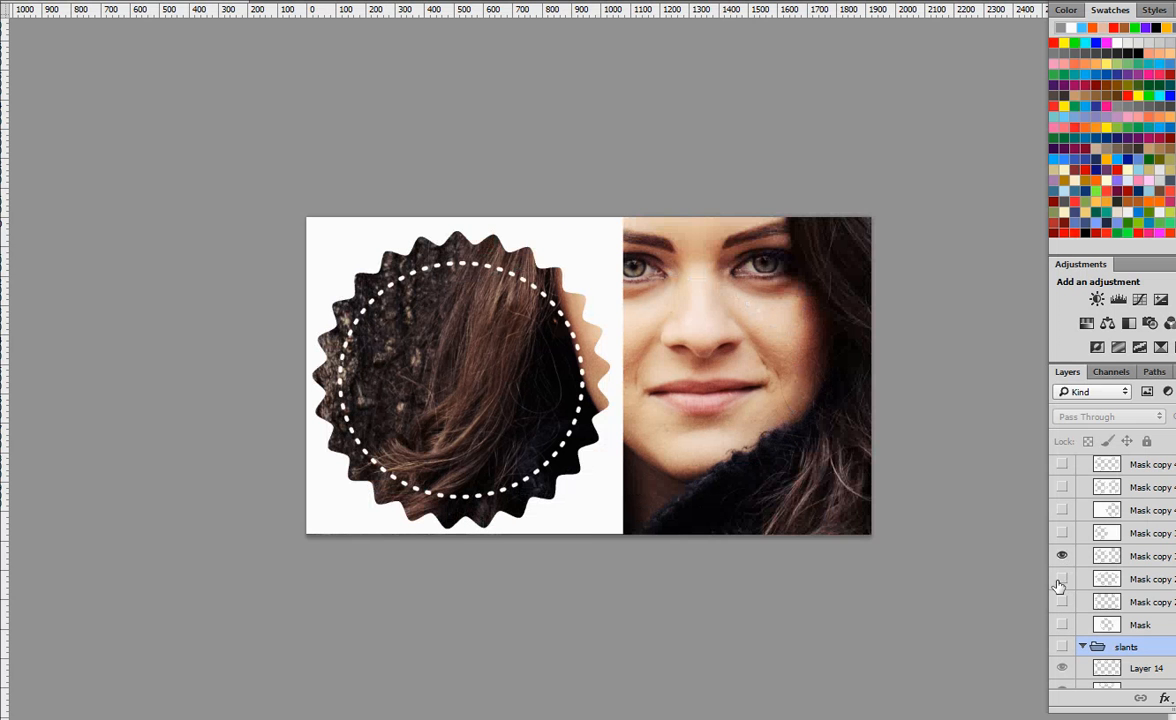
{"action": "left_click", "coordinate": [1062, 533]}
{"action": "left_click", "coordinate": [1062, 556]}
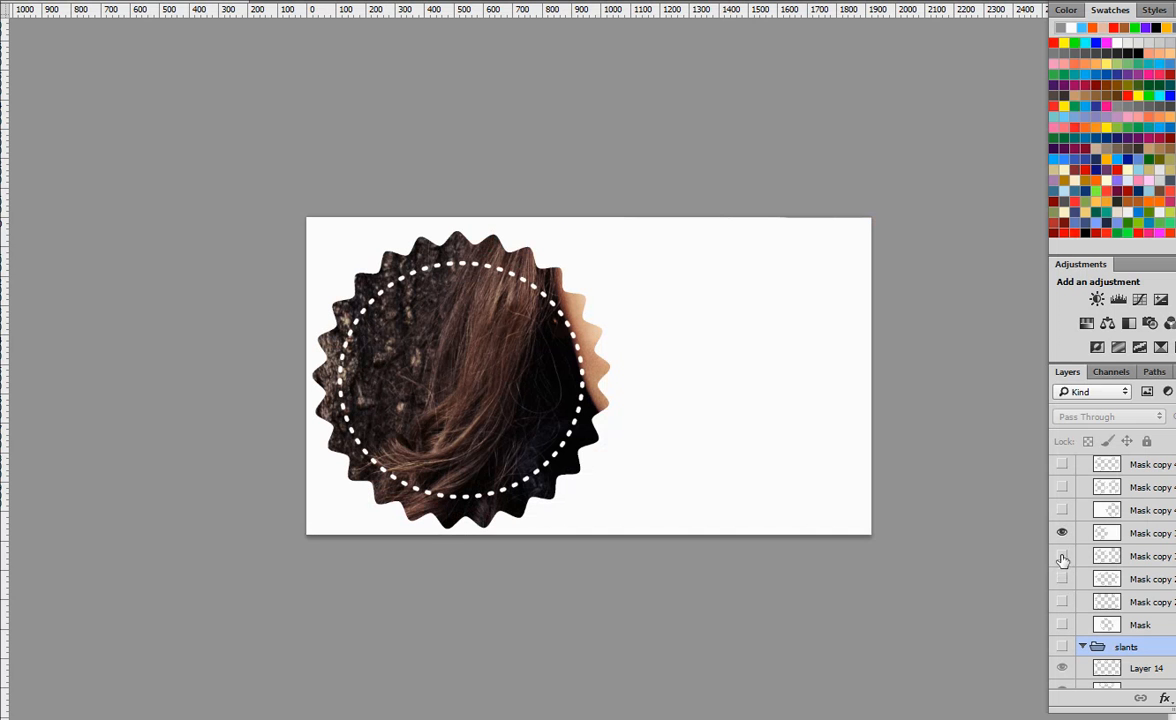
{"action": "left_click", "coordinate": [1062, 510]}
{"action": "left_click", "coordinate": [1062, 533]}
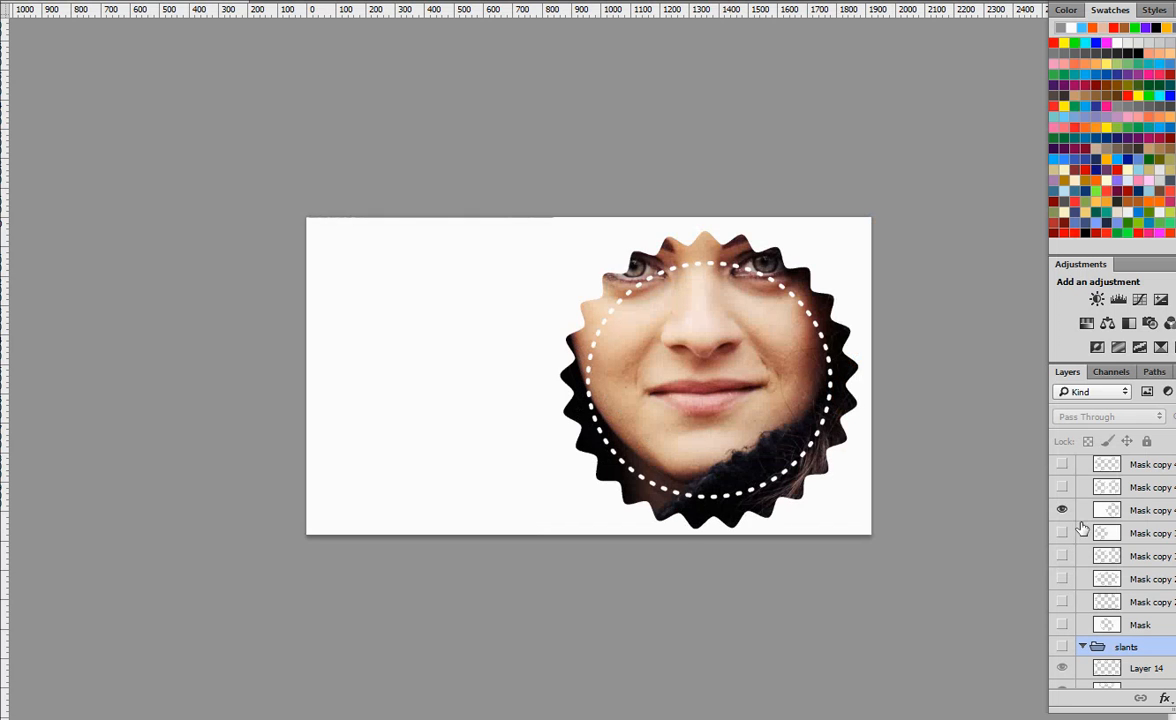
{"action": "left_click", "coordinate": [1061, 533]}
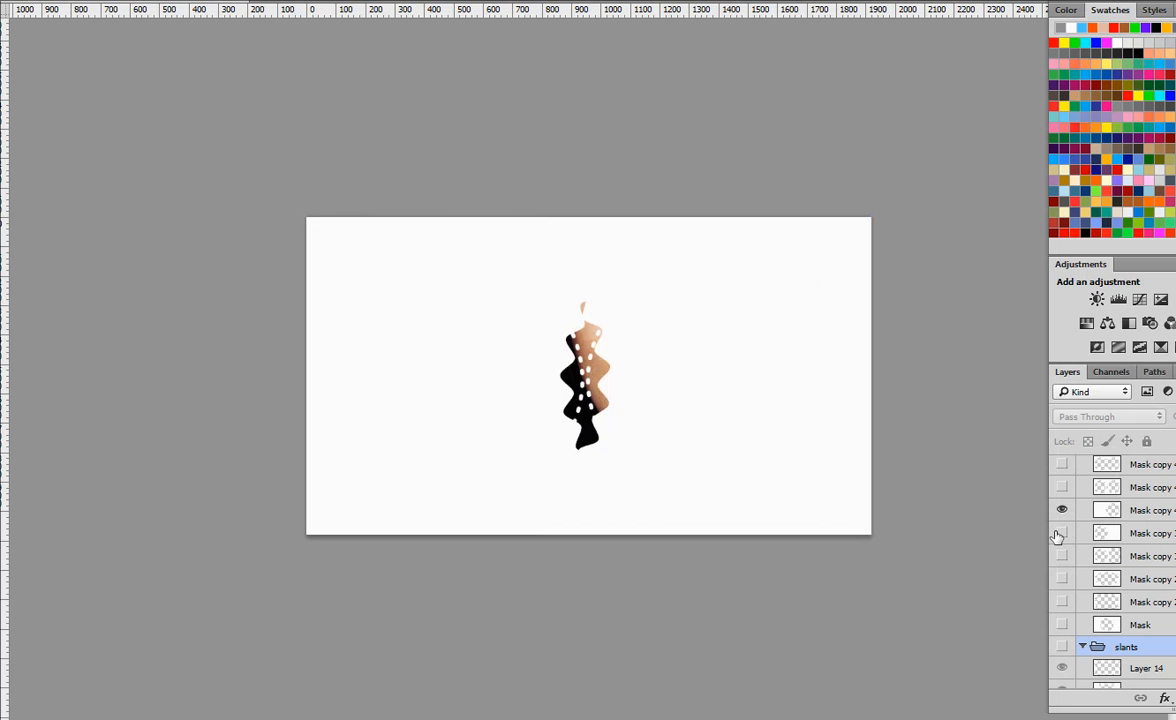
{"action": "left_click", "coordinate": [1059, 535]}
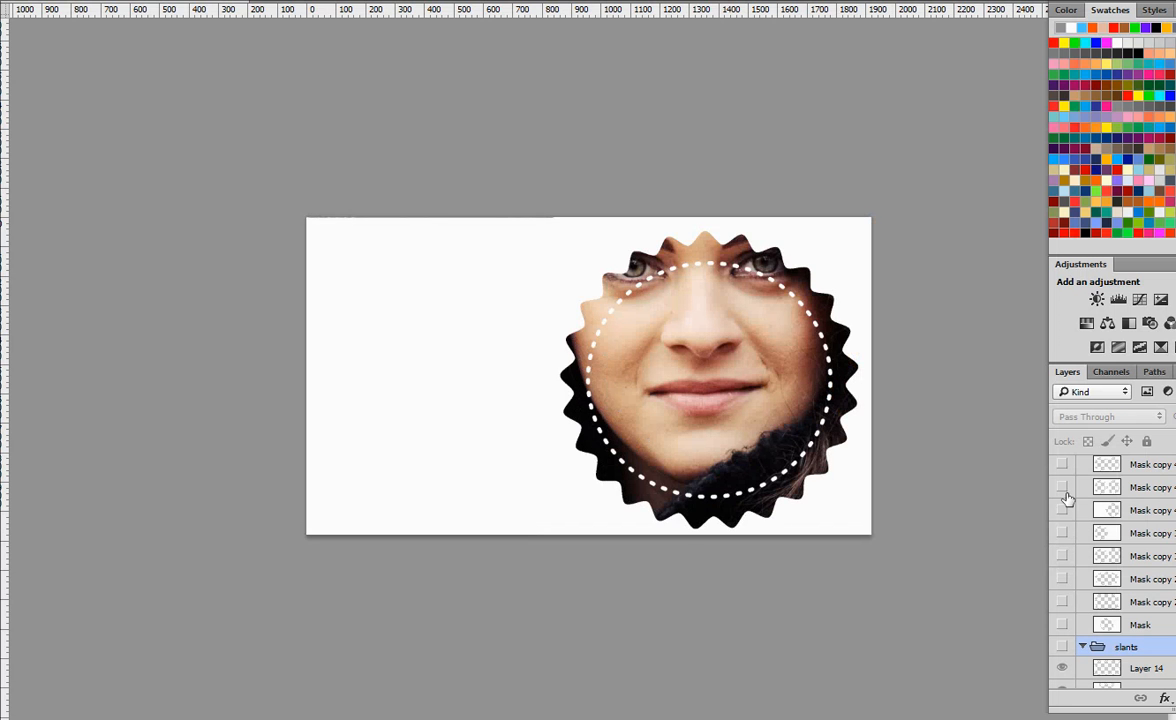
Preview the voyer circles group's two double-badge Mask copy frames, with and without the cut-out strip between the badges
{"action": "left_click", "coordinate": [1061, 487]}
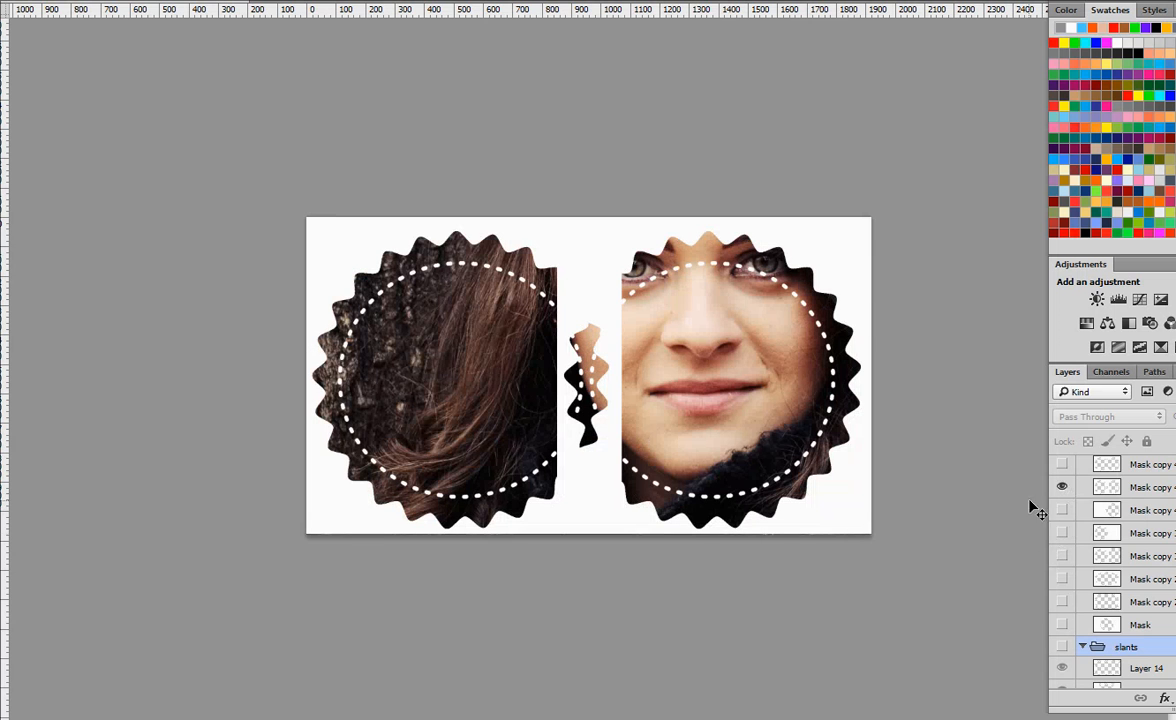
{"action": "scroll", "coordinate": [1074, 510], "scroll_direction": "up", "scroll_amount": 3}
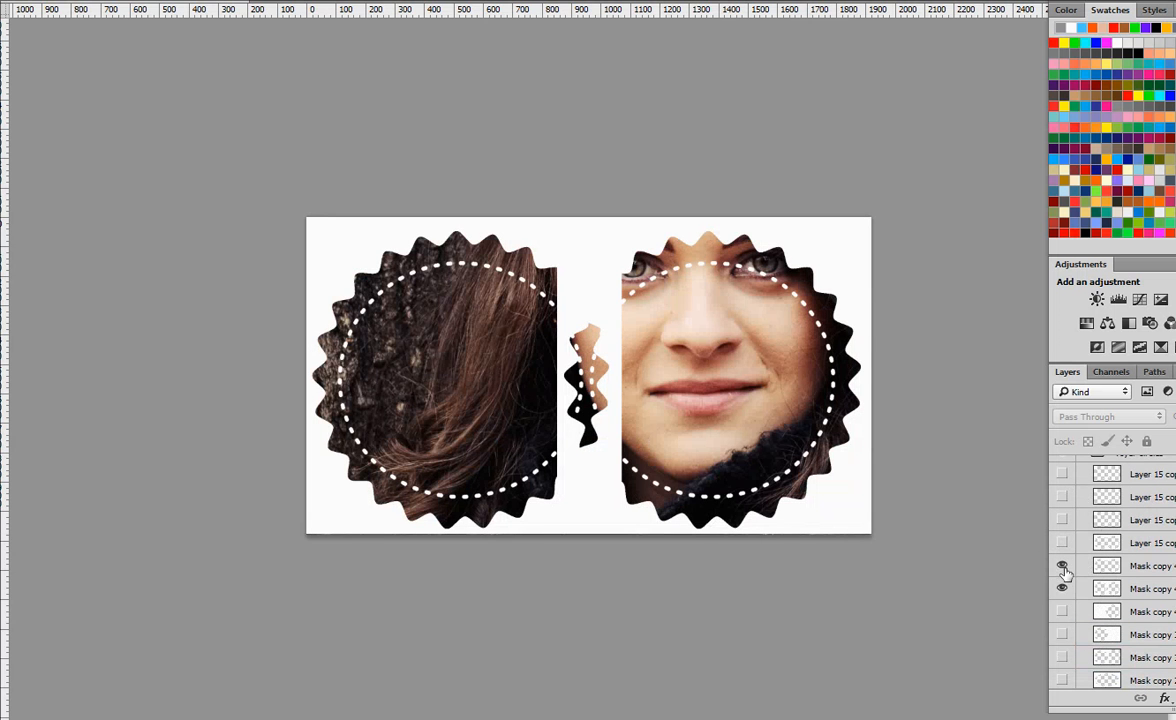
{"action": "left_click", "coordinate": [1061, 588]}
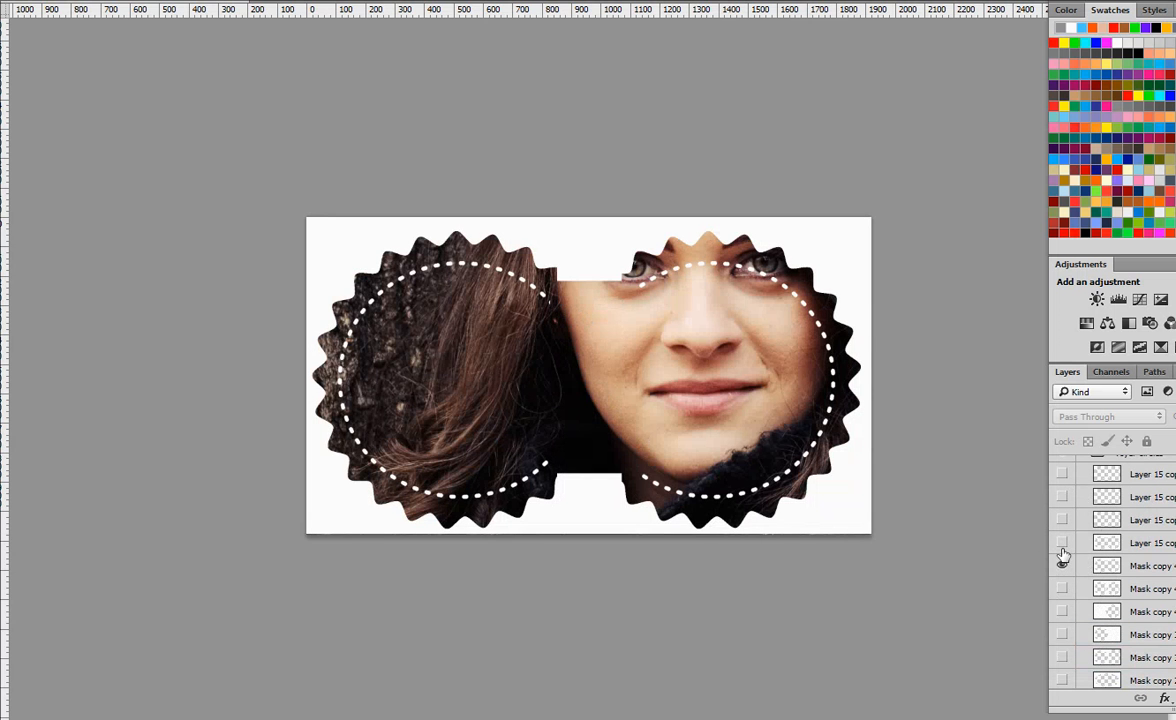
Preview the four Layer 15 copy dotted-circle overlays one after another, leaving the black one visible over the portrait
{"action": "left_click", "coordinate": [1062, 560]}
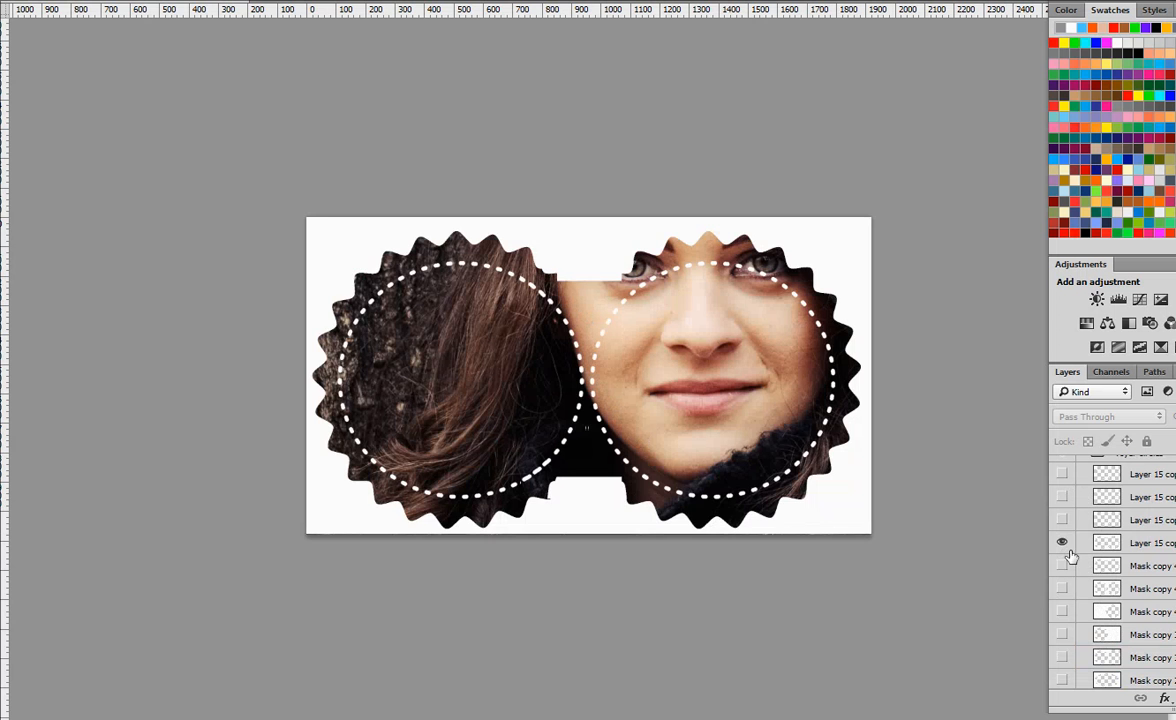
{"action": "left_click", "coordinate": [1061, 542]}
{"action": "left_click", "coordinate": [1061, 519]}
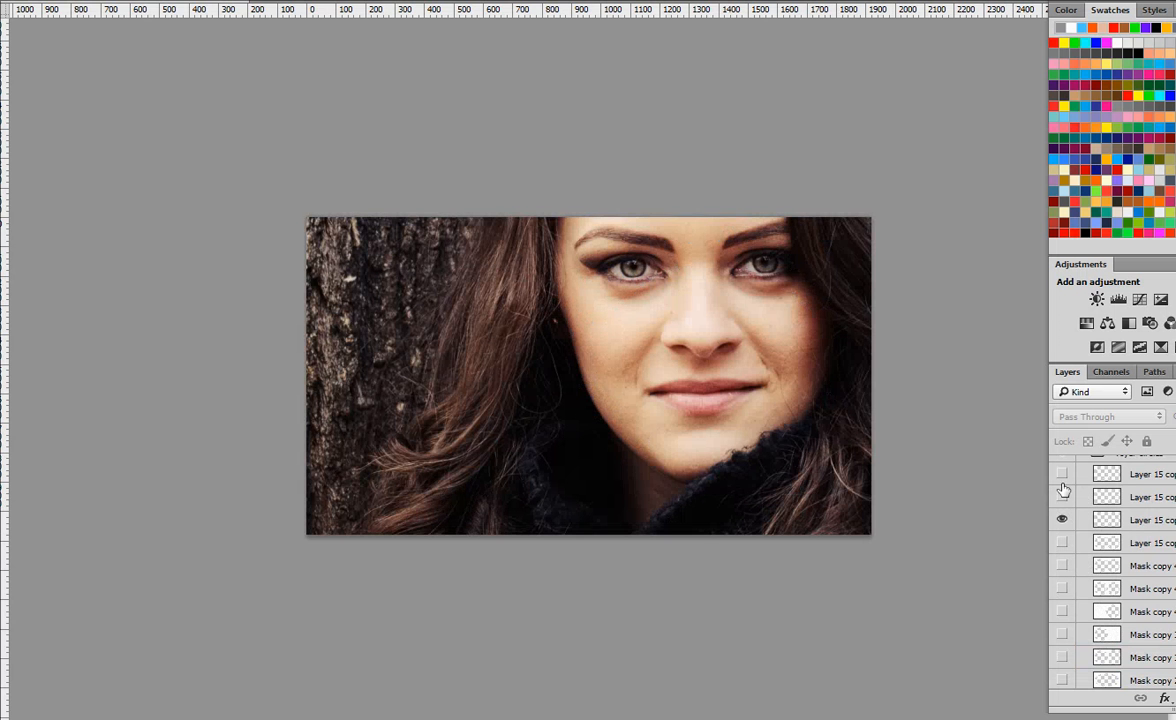
{"action": "left_click", "coordinate": [1062, 497]}
{"action": "left_click", "coordinate": [1062, 520]}
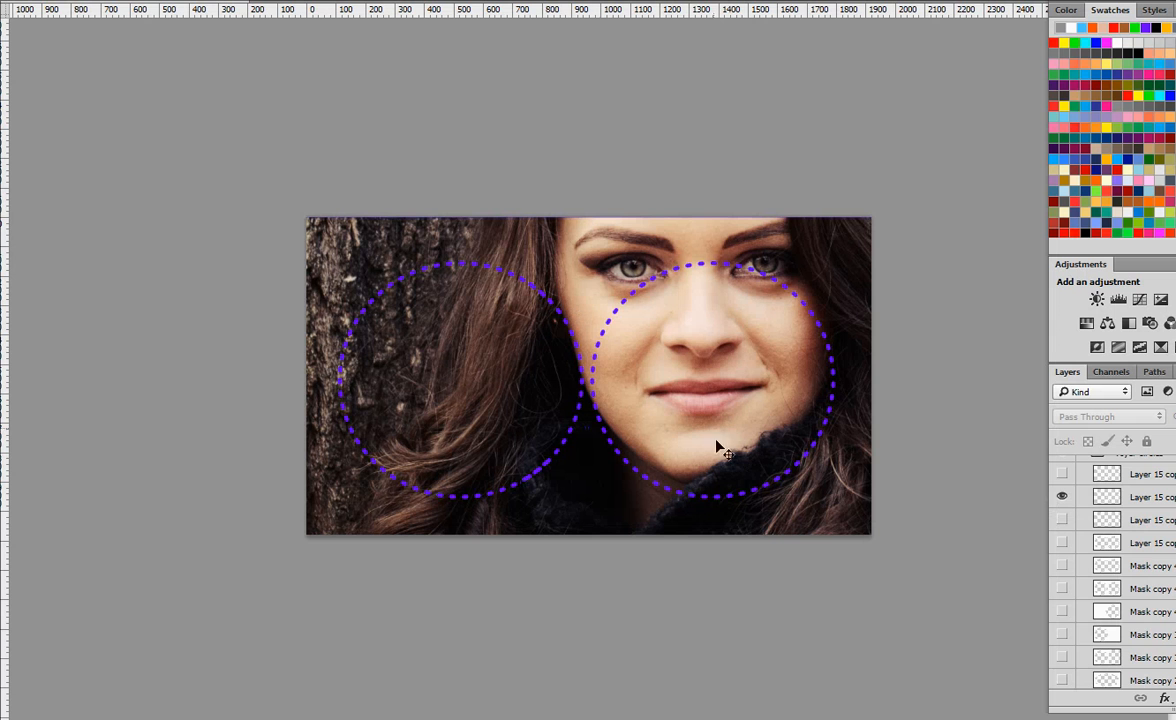
{"action": "scroll", "coordinate": [1100, 560], "scroll_direction": "up", "scroll_amount": 3}
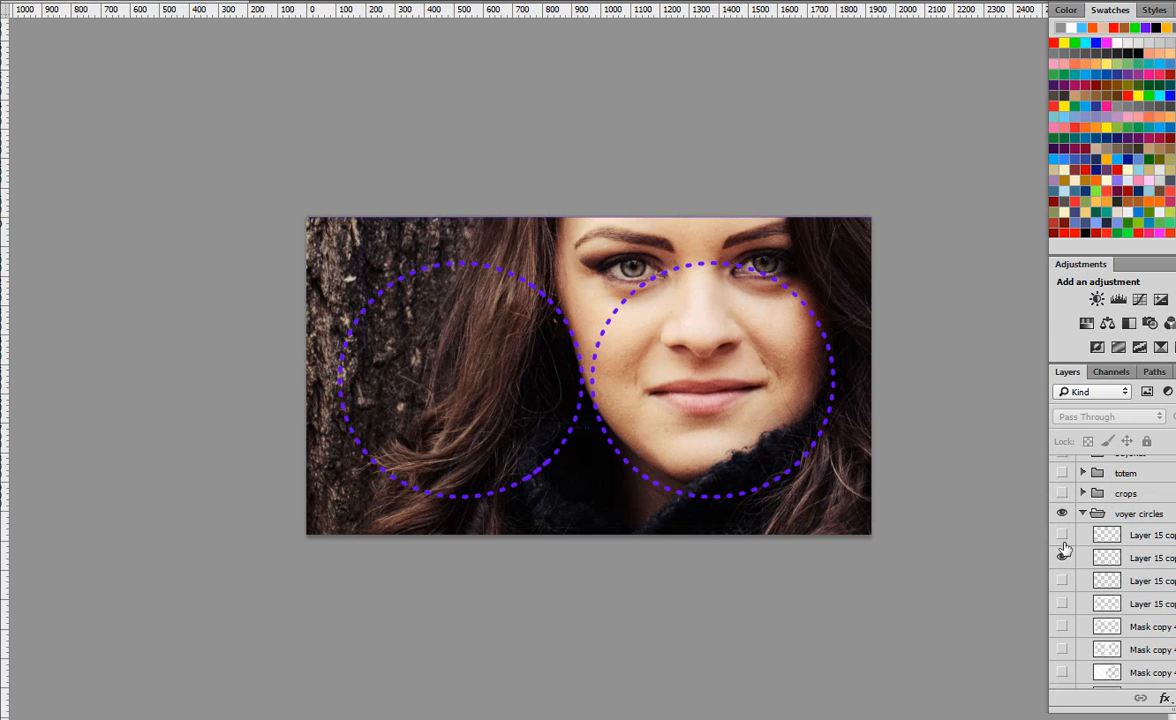
{"action": "left_click", "coordinate": [1062, 535]}
{"action": "left_click", "coordinate": [1062, 558]}
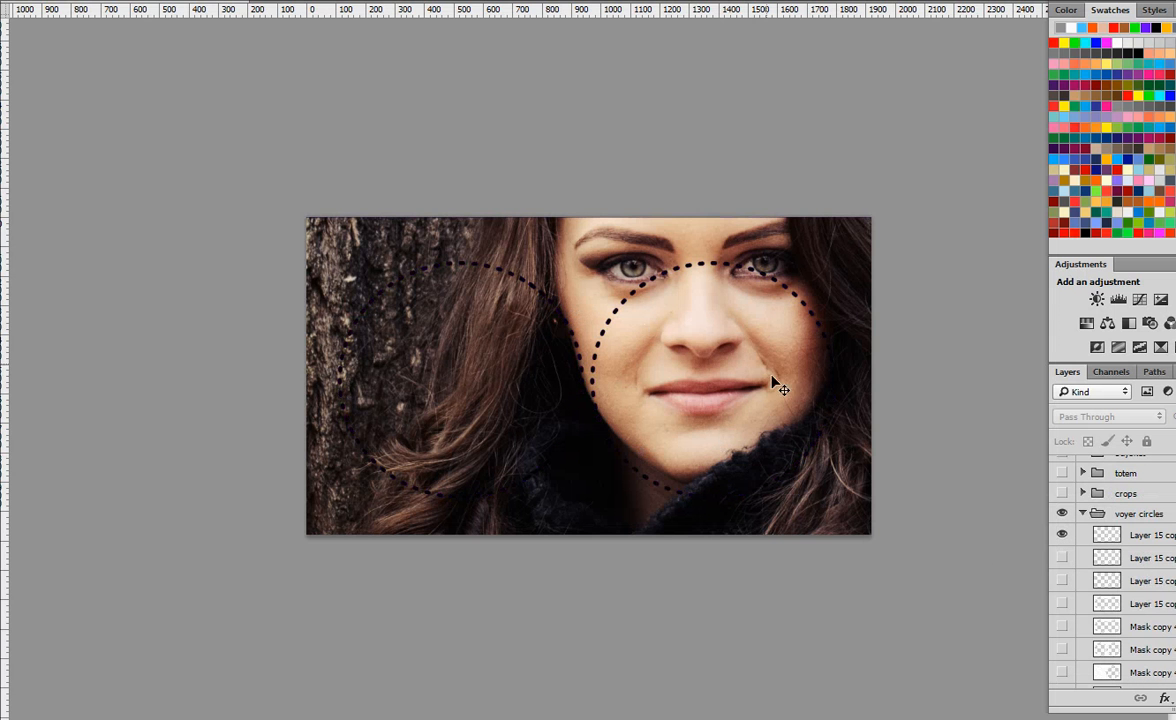
Hide the voyer circles group, and show and expand the crops group
{"action": "scroll", "coordinate": [1070, 560], "scroll_direction": "up", "scroll_amount": 2}
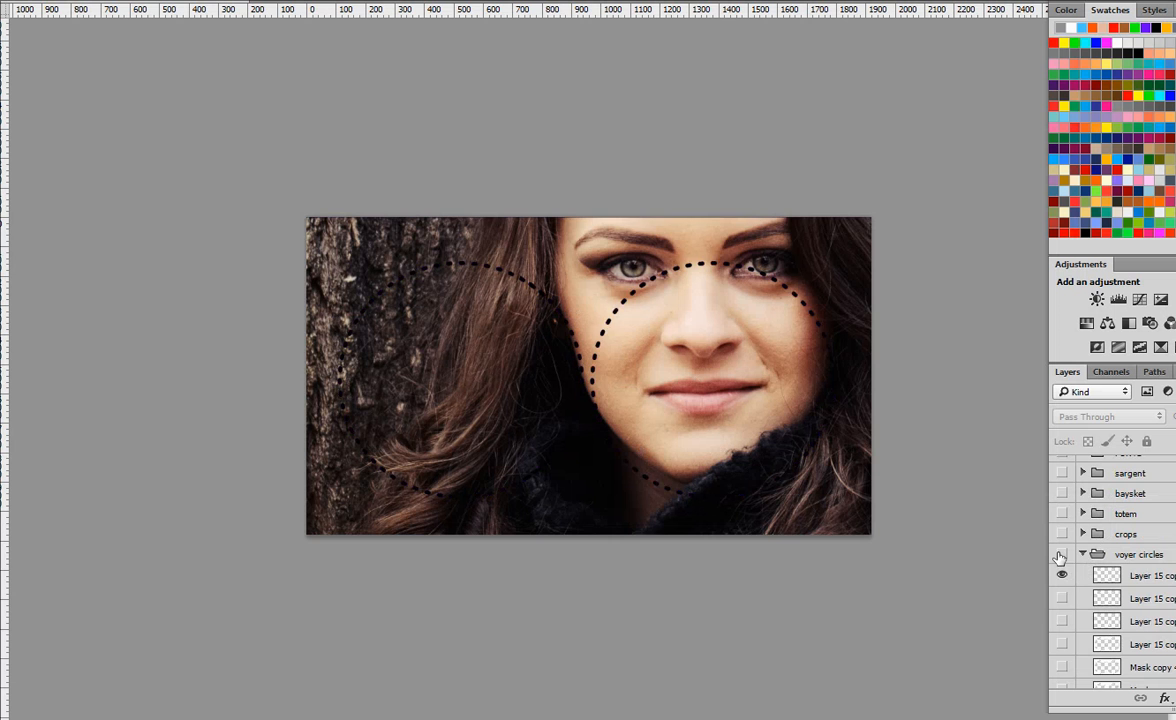
{"action": "left_click", "coordinate": [1061, 553]}
{"action": "left_click", "coordinate": [1062, 534]}
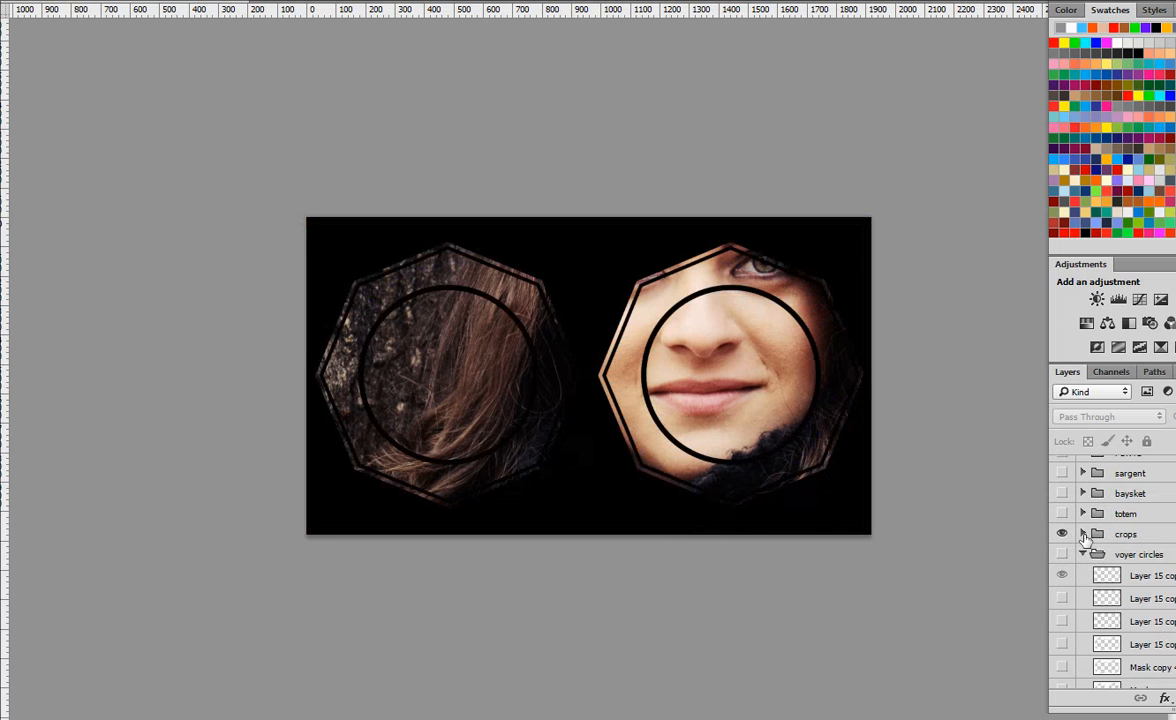
{"action": "left_click", "coordinate": [1083, 534]}
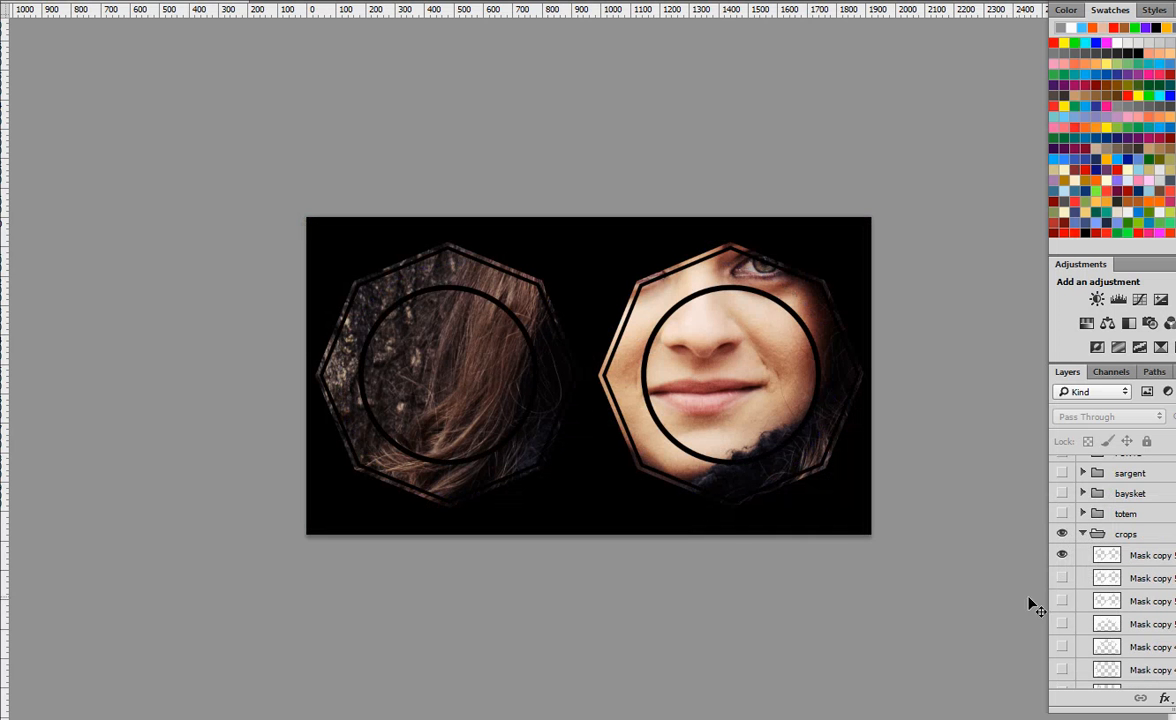
Switch the crops group's double-octagon frame from the black version to the red and white versions
{"action": "left_click", "coordinate": [1062, 579]}
{"action": "left_click", "coordinate": [1062, 556]}
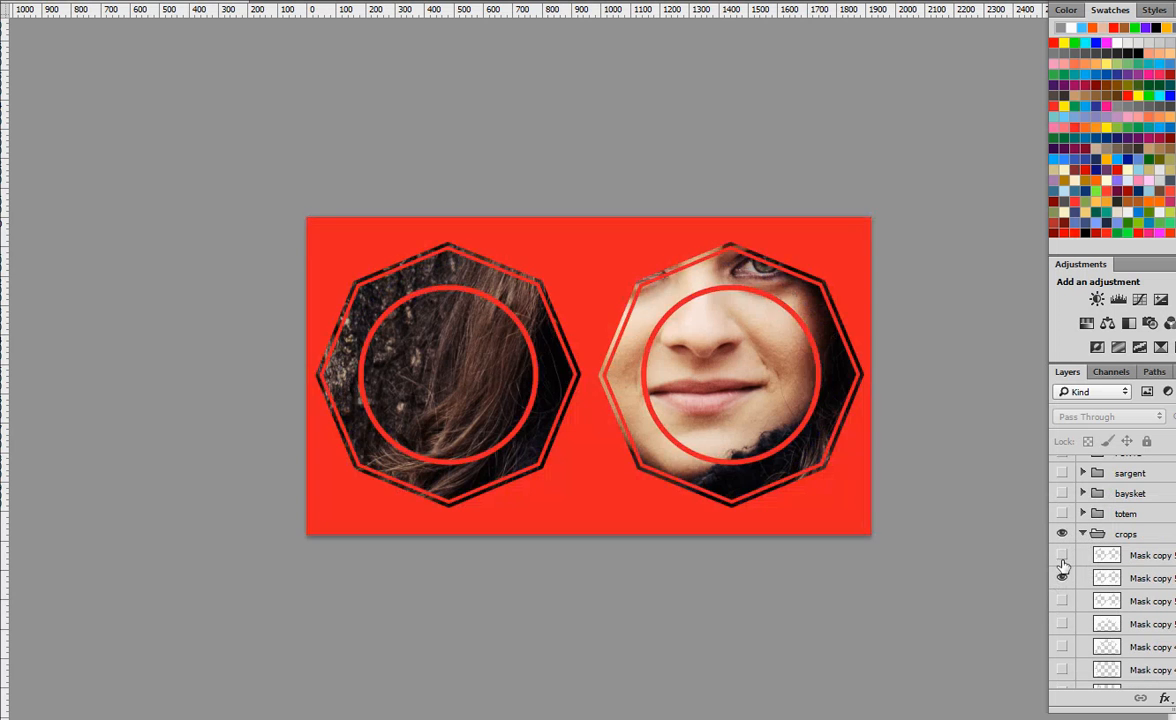
{"action": "scroll", "coordinate": [1067, 567], "scroll_direction": "down", "scroll_amount": 2}
{"action": "scroll", "coordinate": [1067, 567], "scroll_direction": "down", "scroll_amount": 2}
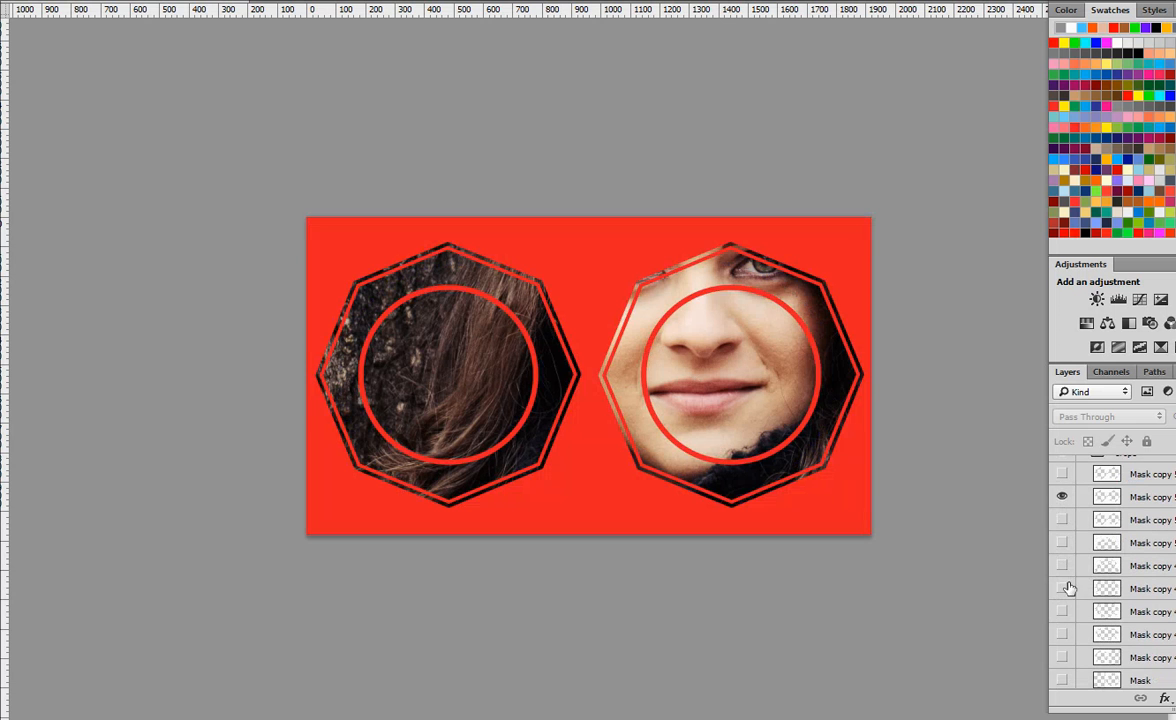
{"action": "left_click", "coordinate": [1062, 520]}
{"action": "left_click", "coordinate": [1062, 497]}
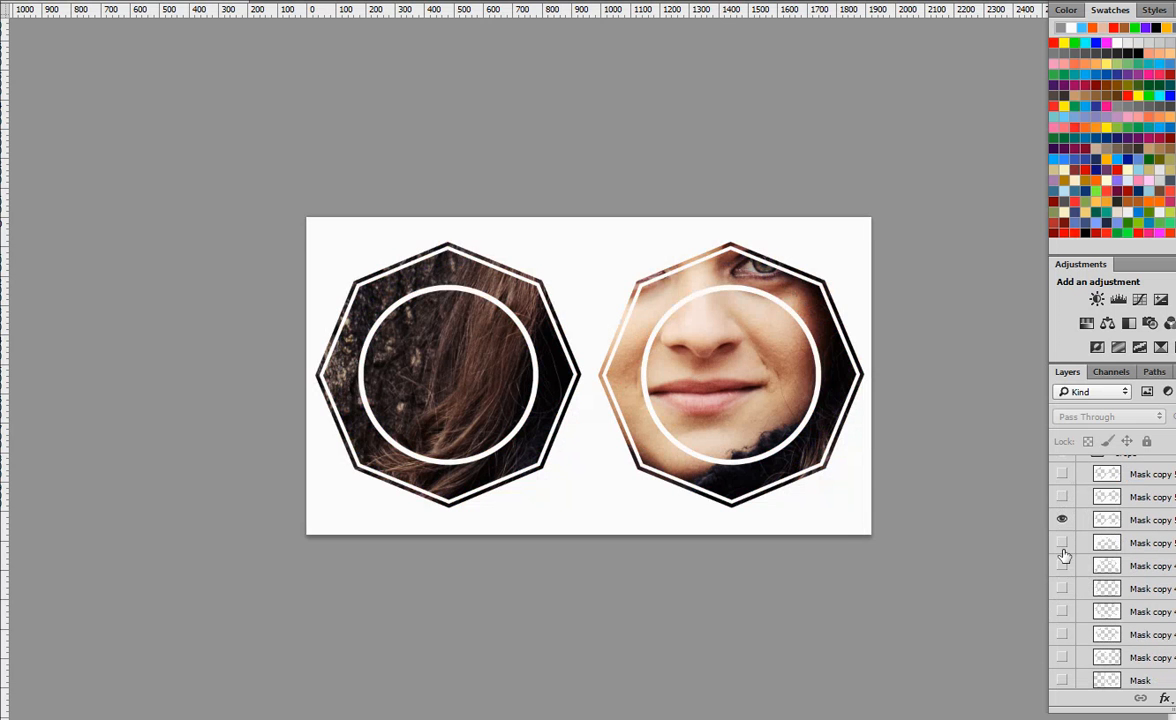
Preview the crops group's large single-octagon Mask copy frames in their different vertical positions over the face
{"action": "left_click", "coordinate": [1062, 520]}
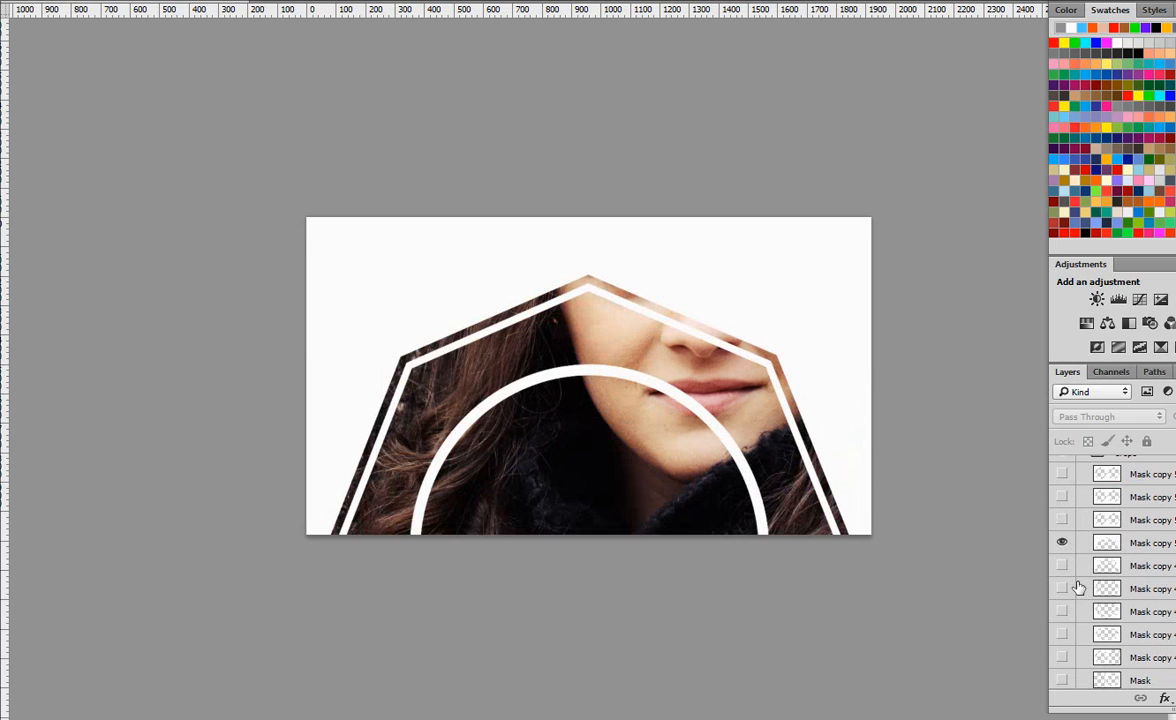
{"action": "left_click", "coordinate": [1062, 566]}
{"action": "left_click", "coordinate": [1062, 543]}
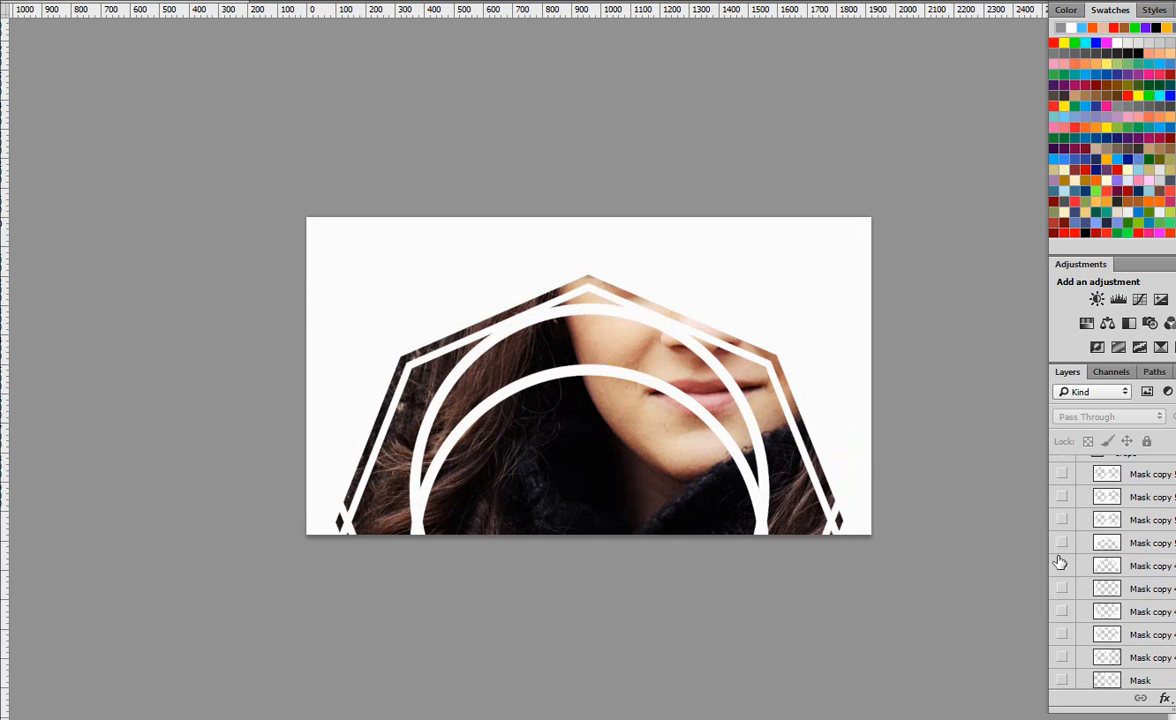
{"action": "left_click", "coordinate": [1063, 589]}
{"action": "left_click", "coordinate": [1062, 566]}
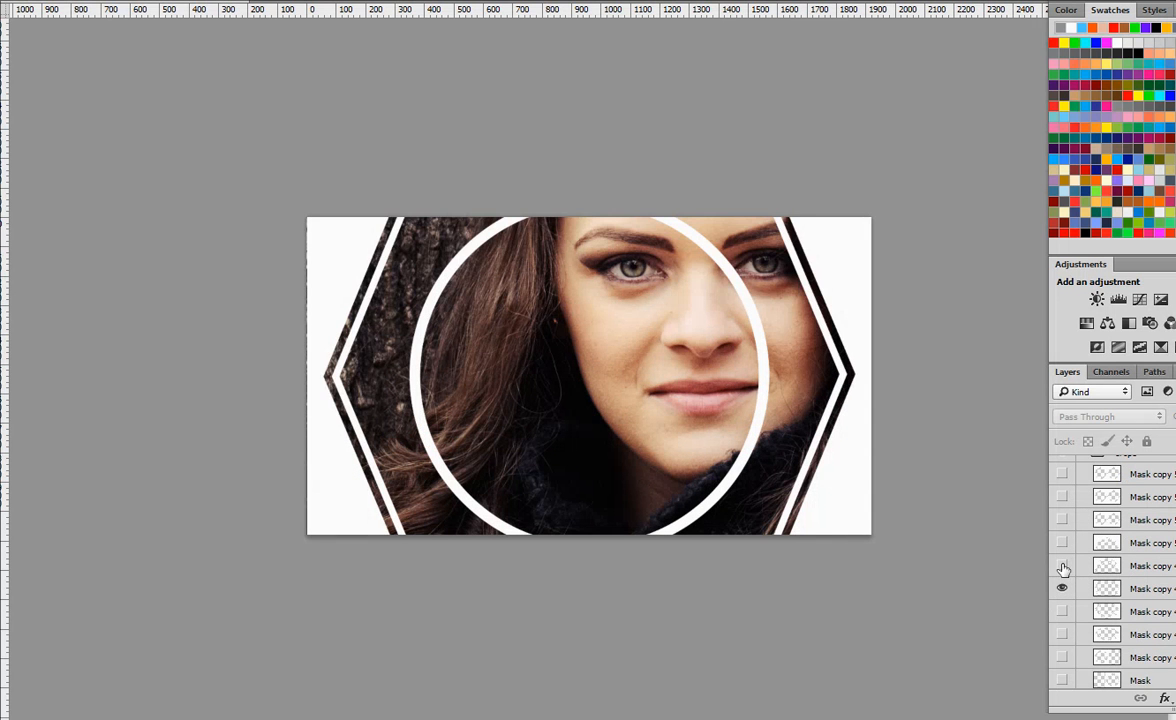
{"action": "left_click", "coordinate": [1062, 566]}
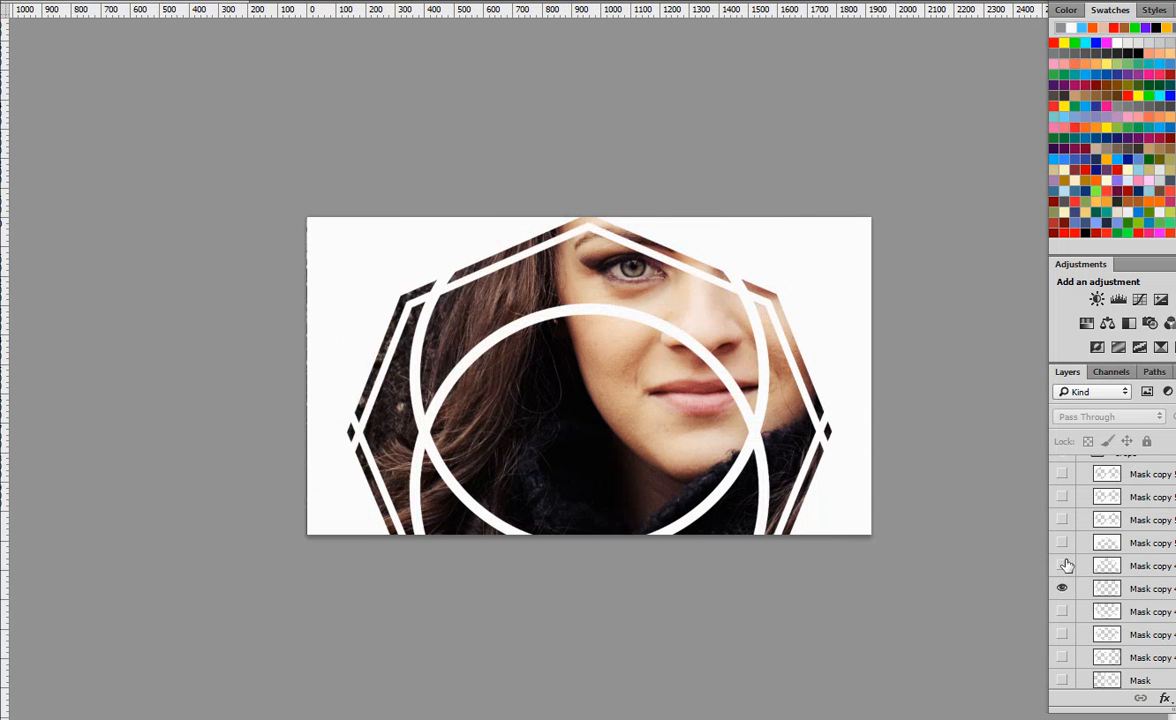
{"action": "left_click", "coordinate": [1063, 615]}
{"action": "left_click", "coordinate": [1063, 592]}
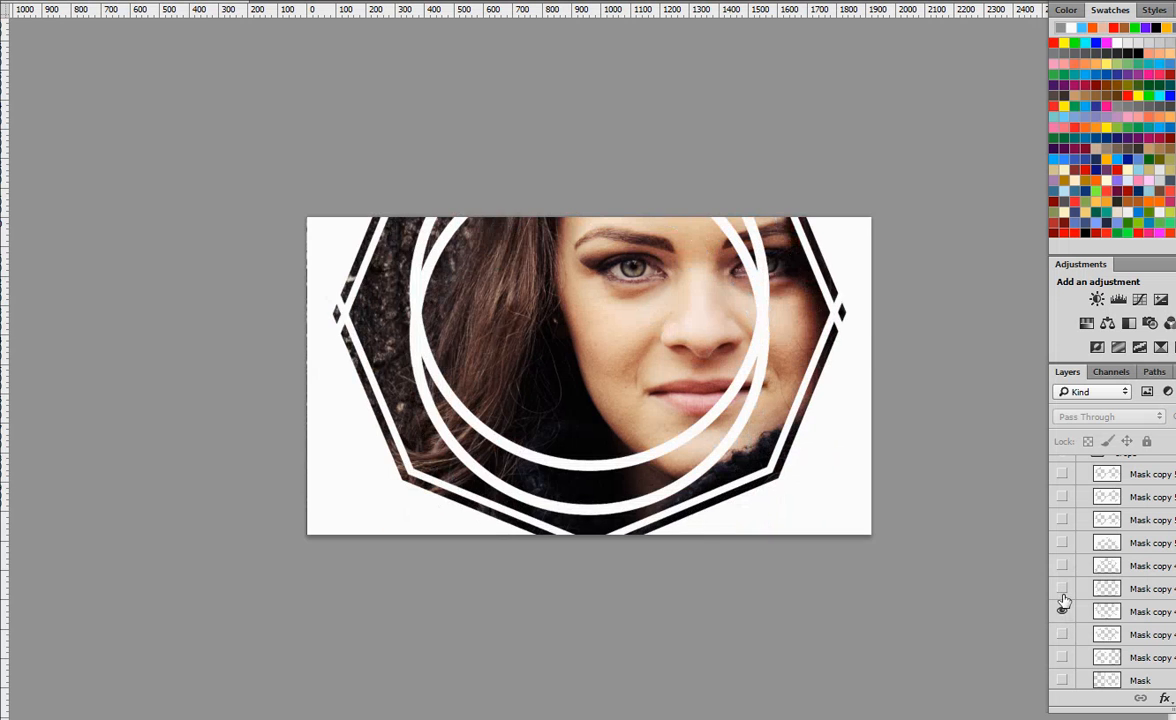
Preview the last two Mask copy frames in the crops group, and leave only its Mask frame visible
{"action": "left_click", "coordinate": [1063, 611]}
{"action": "left_click", "coordinate": [1062, 634]}
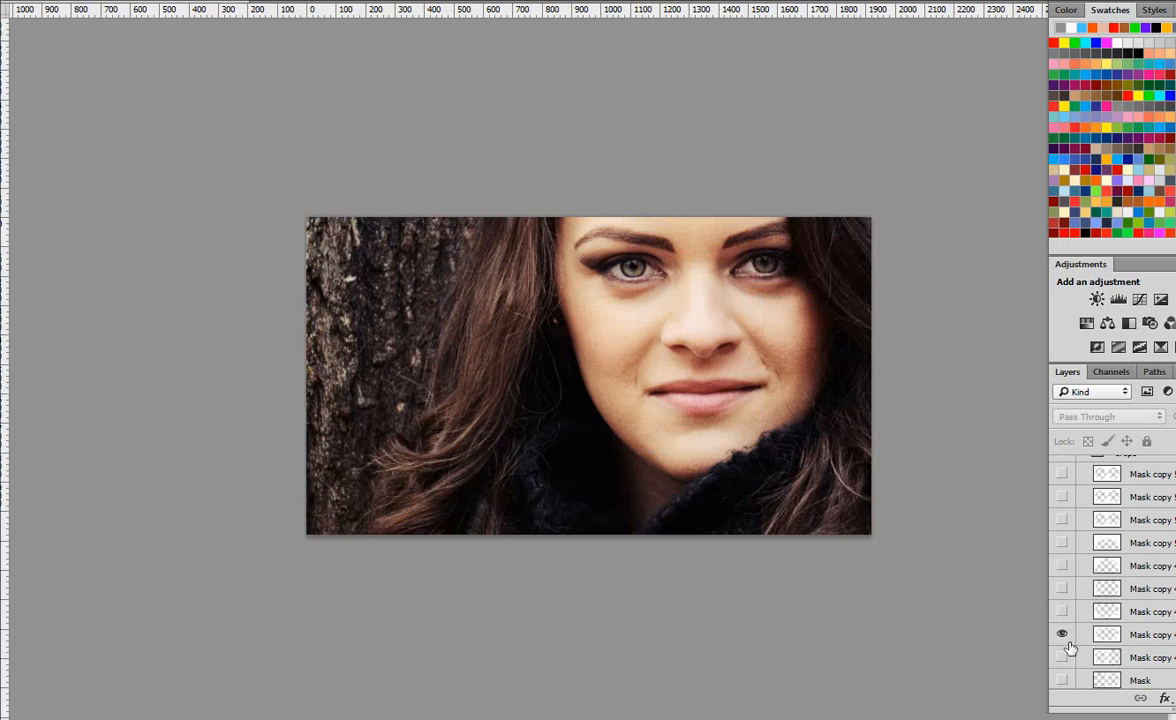
{"action": "left_click", "coordinate": [1062, 634]}
{"action": "left_click", "coordinate": [1063, 657]}
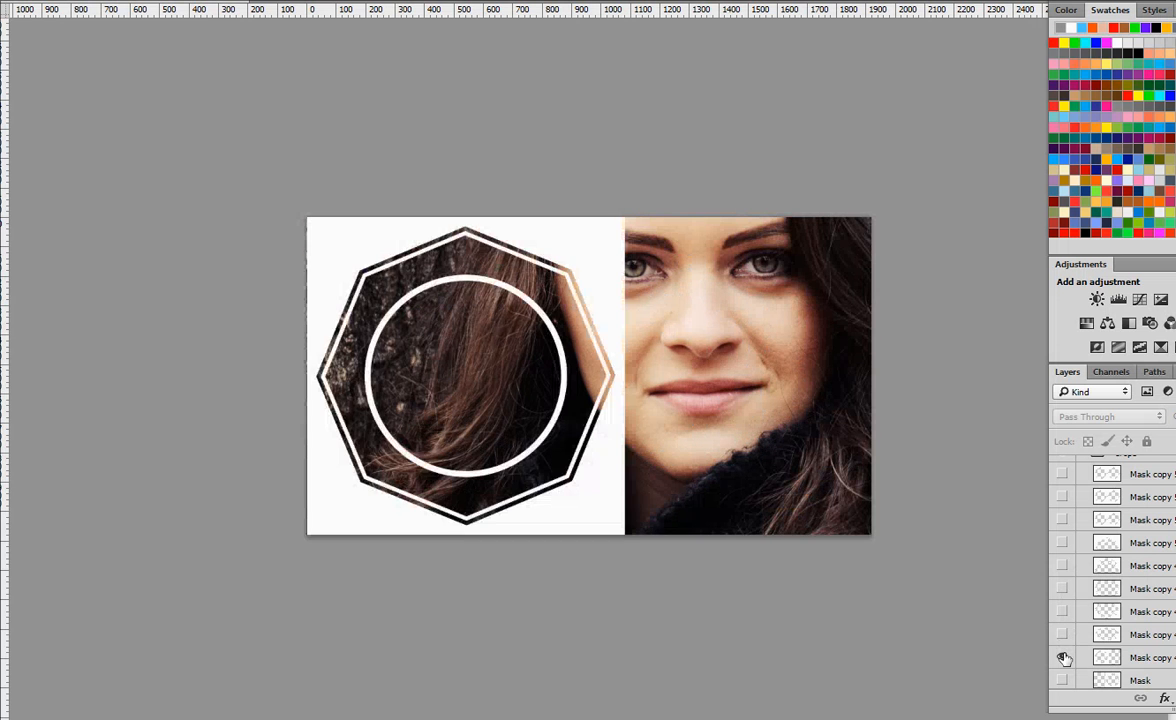
{"action": "scroll", "coordinate": [1063, 660], "scroll_direction": "down", "scroll_amount": 2}
{"action": "left_click", "coordinate": [1062, 619]}
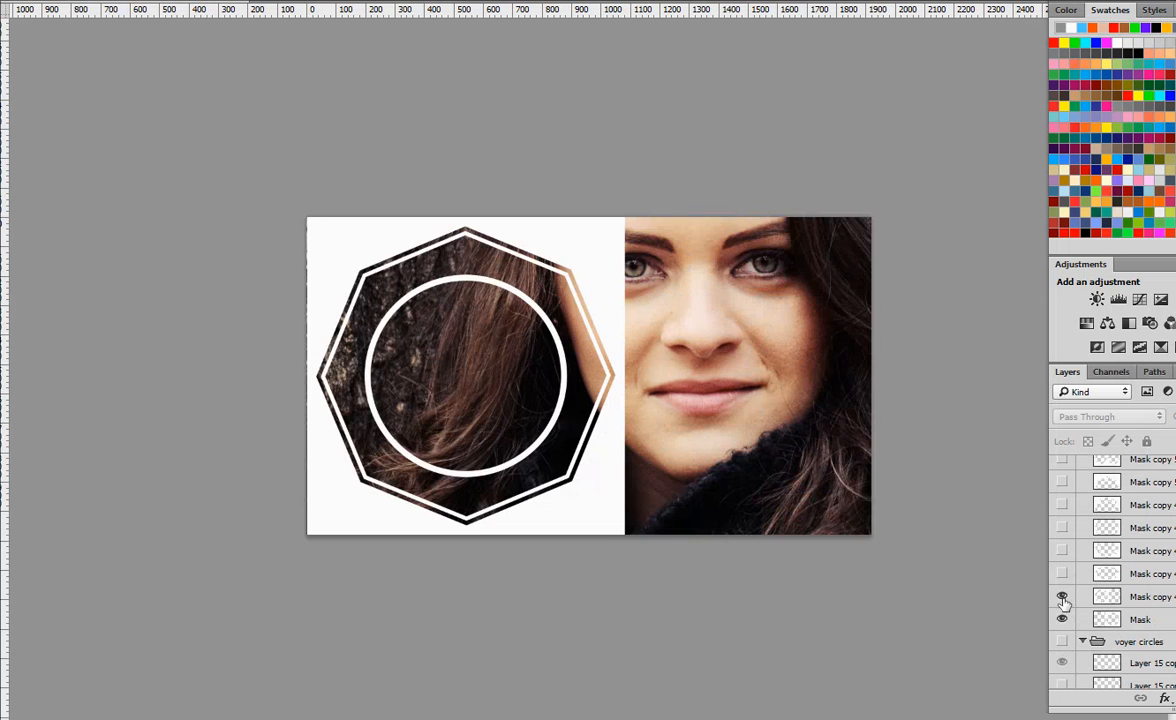
{"action": "left_click", "coordinate": [1063, 597]}
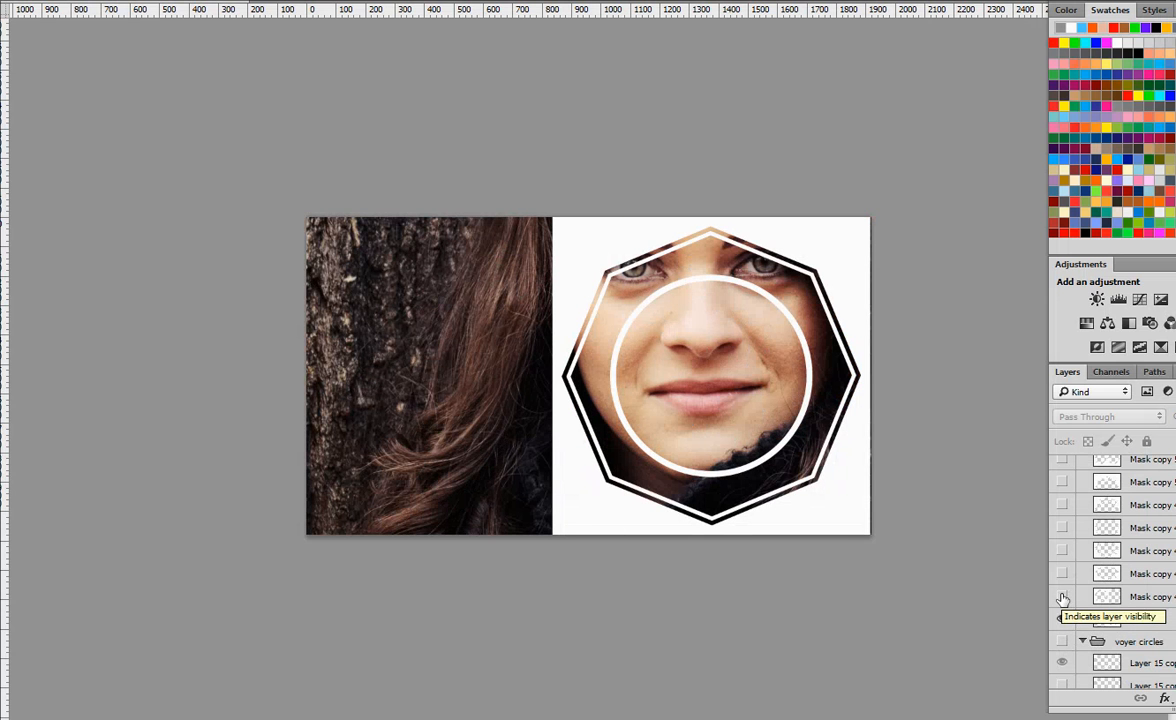
{"action": "scroll", "coordinate": [1060, 540], "scroll_direction": "up", "scroll_amount": 5}
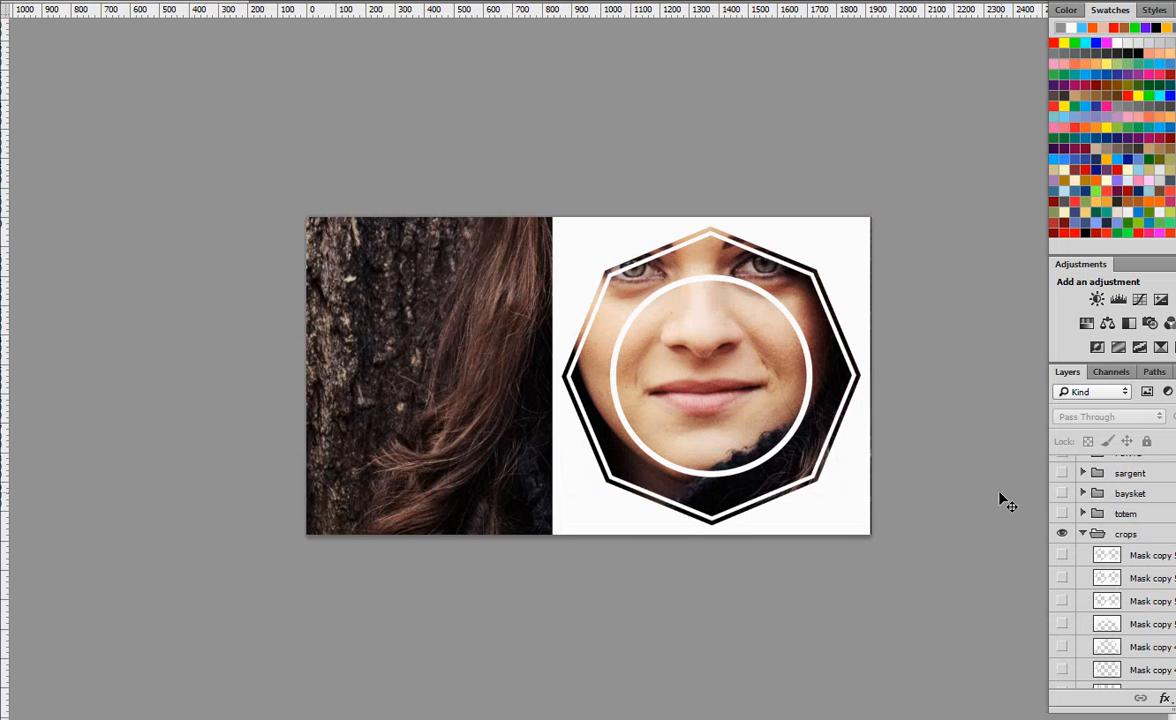
Hide the crops group, and show and expand the totem group
{"action": "left_click", "coordinate": [1062, 533]}
{"action": "left_click", "coordinate": [1062, 513]}
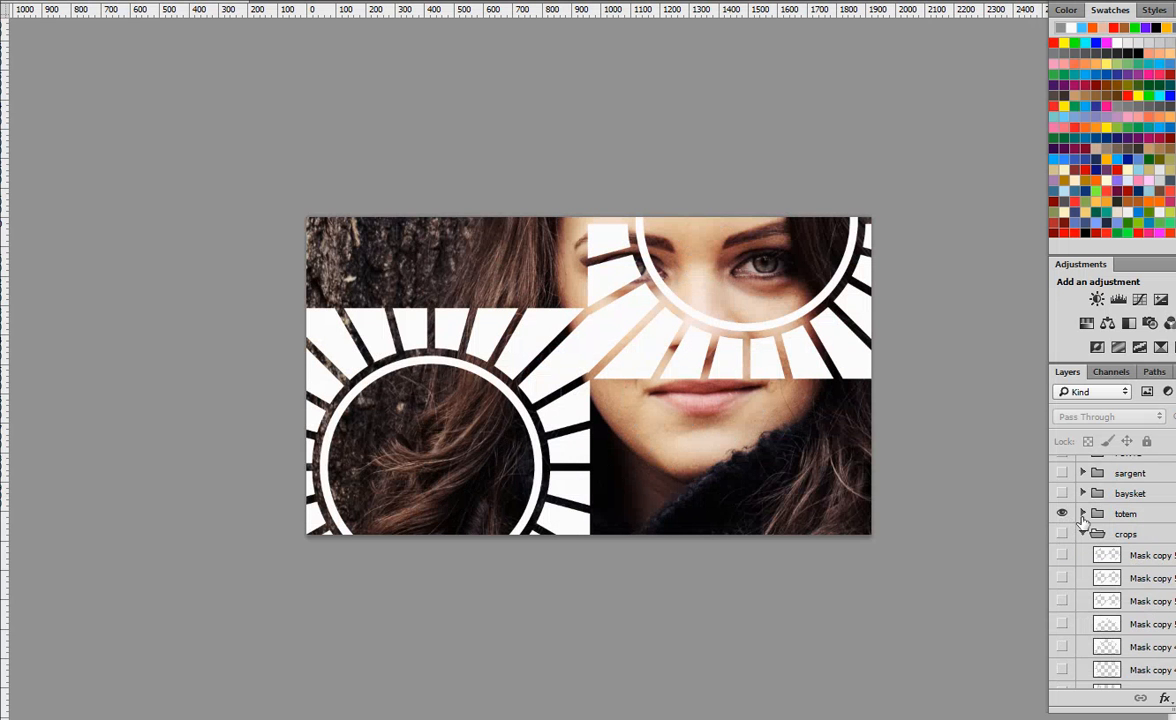
{"action": "left_click", "coordinate": [1082, 514]}
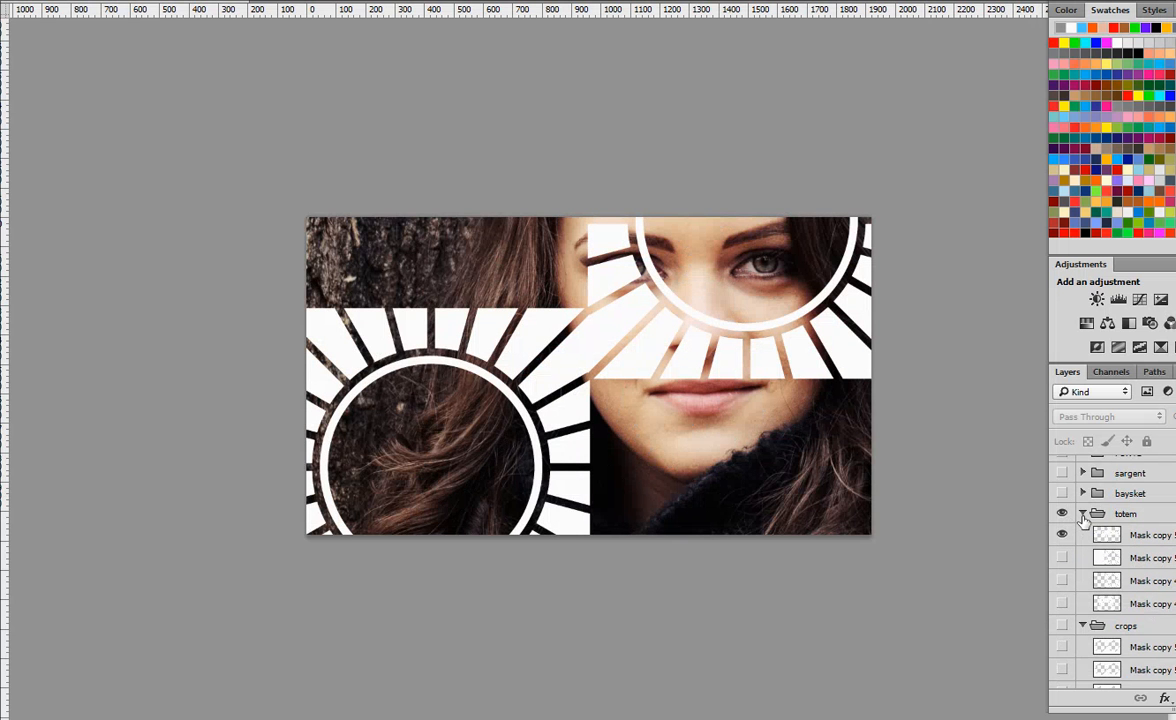
Preview the totem group's sunburst-circle Mask copy frames one after another, leaving only the vertically stacked pair visible
{"action": "left_click", "coordinate": [1063, 556]}
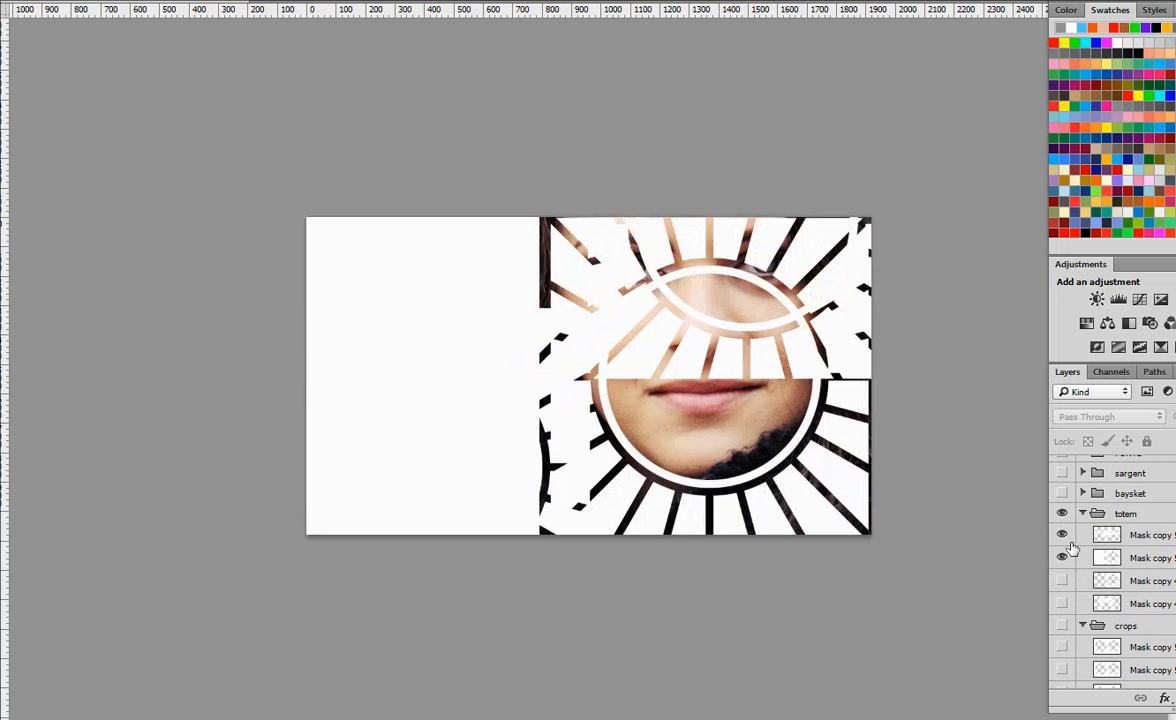
{"action": "left_click", "coordinate": [1062, 535]}
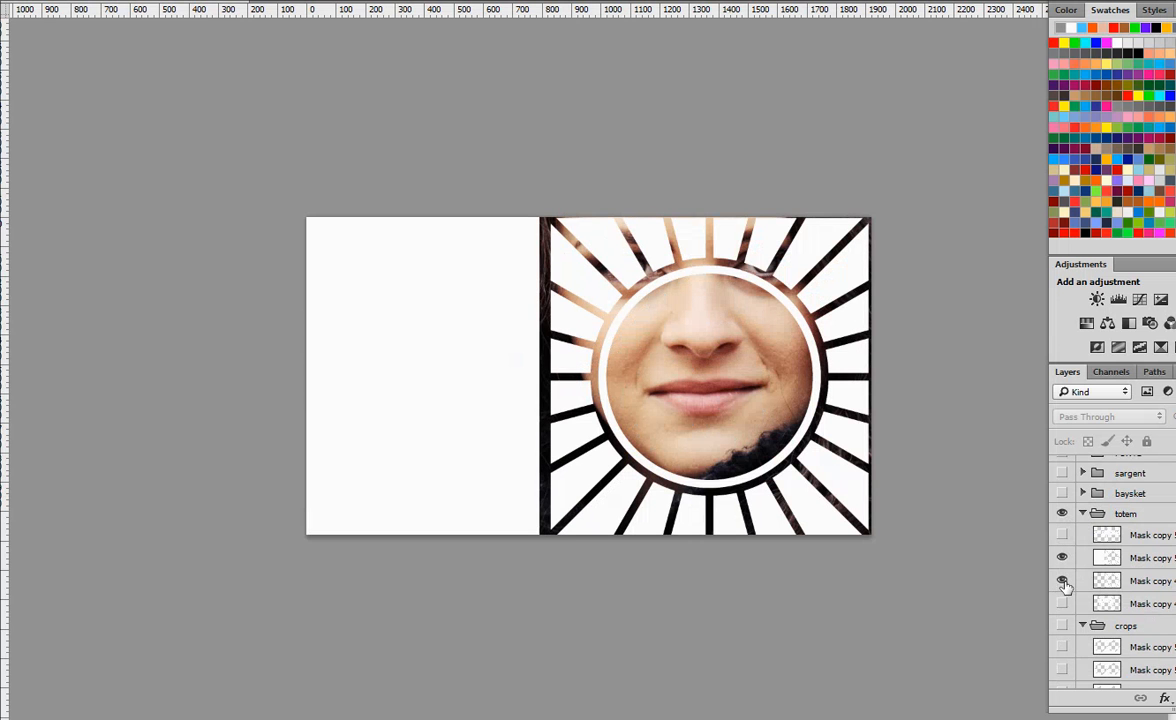
{"action": "left_click", "coordinate": [1062, 557]}
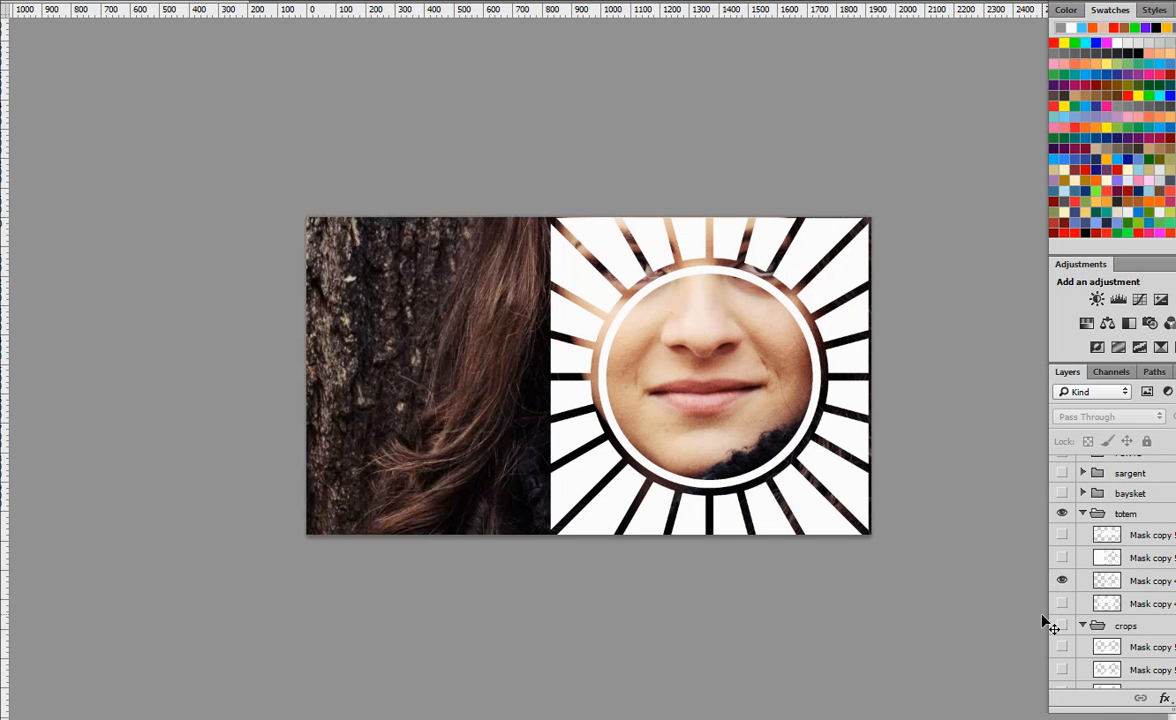
{"action": "left_click", "coordinate": [1061, 603]}
{"action": "left_click", "coordinate": [1058, 588]}
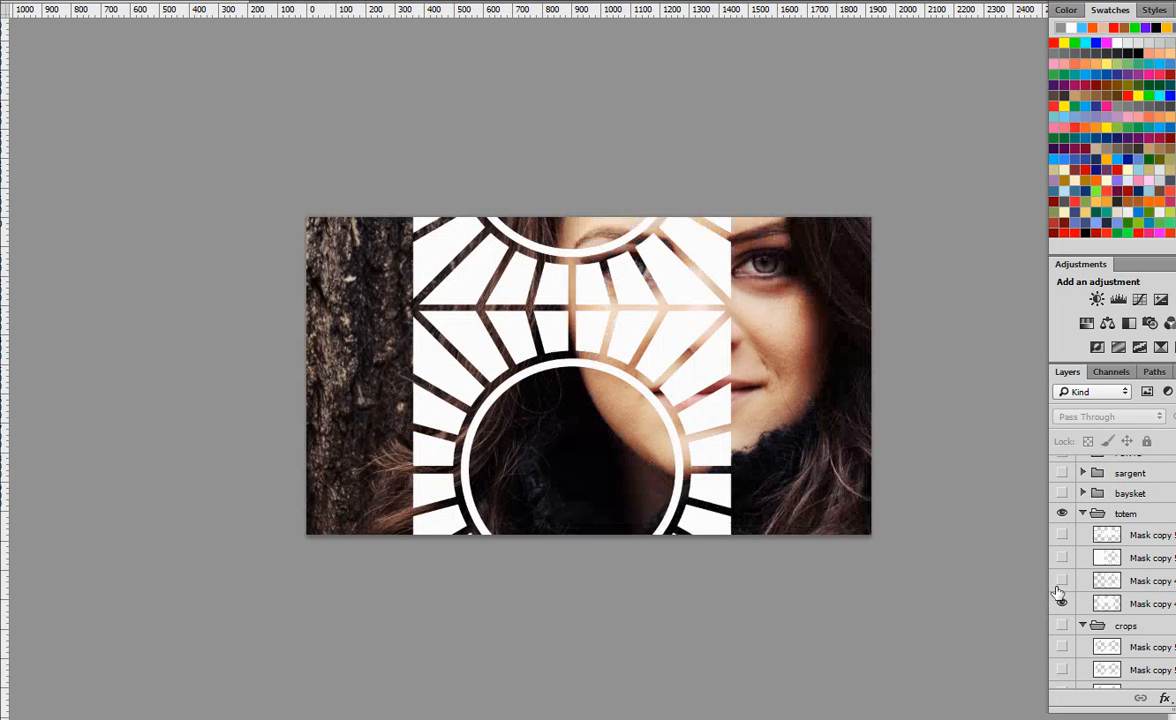
{"action": "left_click", "coordinate": [1062, 582]}
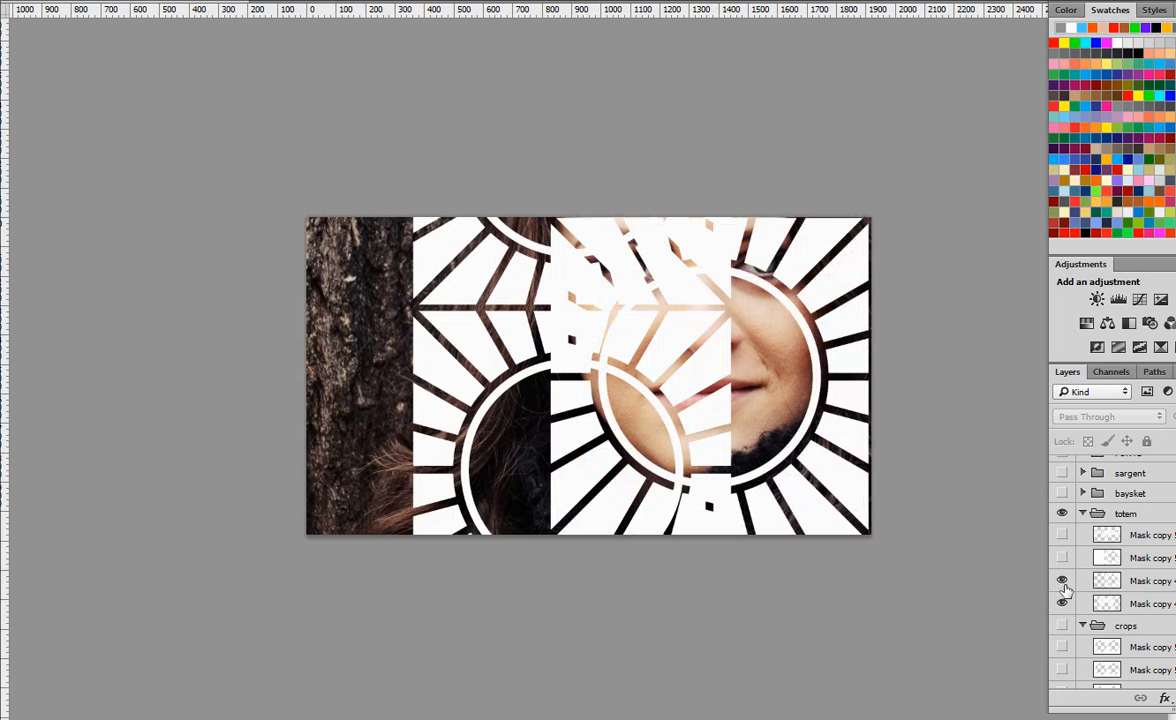
{"action": "left_click", "coordinate": [1062, 582]}
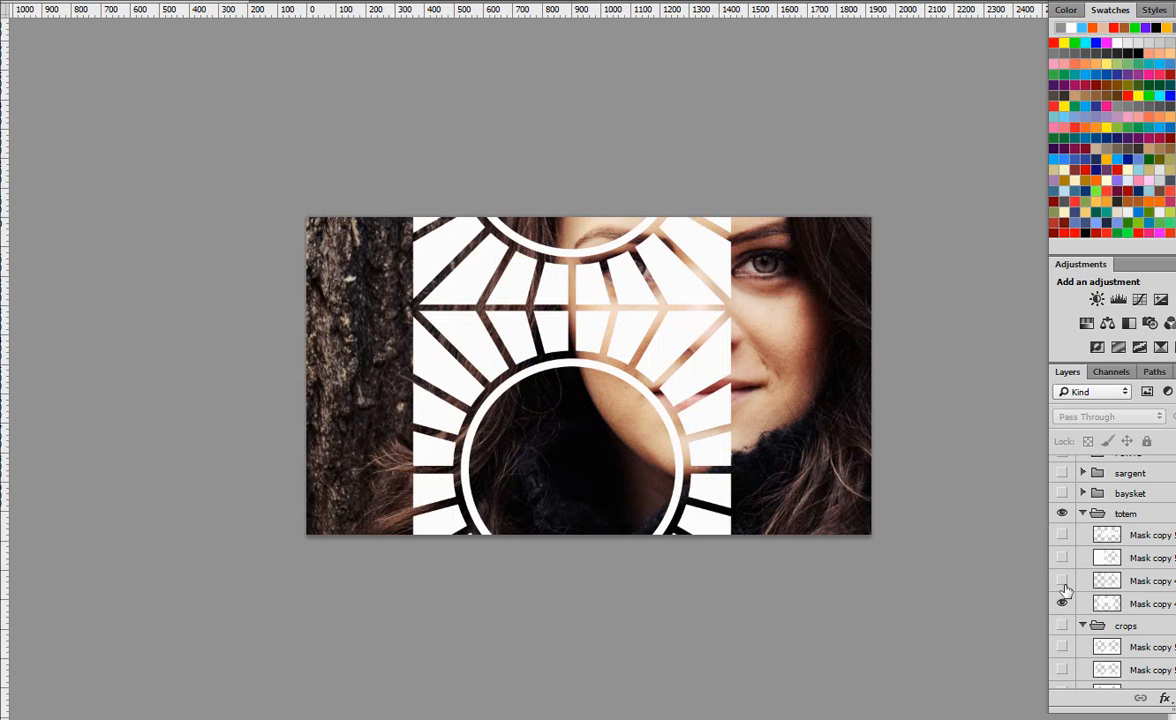
{"action": "scroll", "coordinate": [1060, 560], "scroll_direction": "up", "scroll_amount": 1}
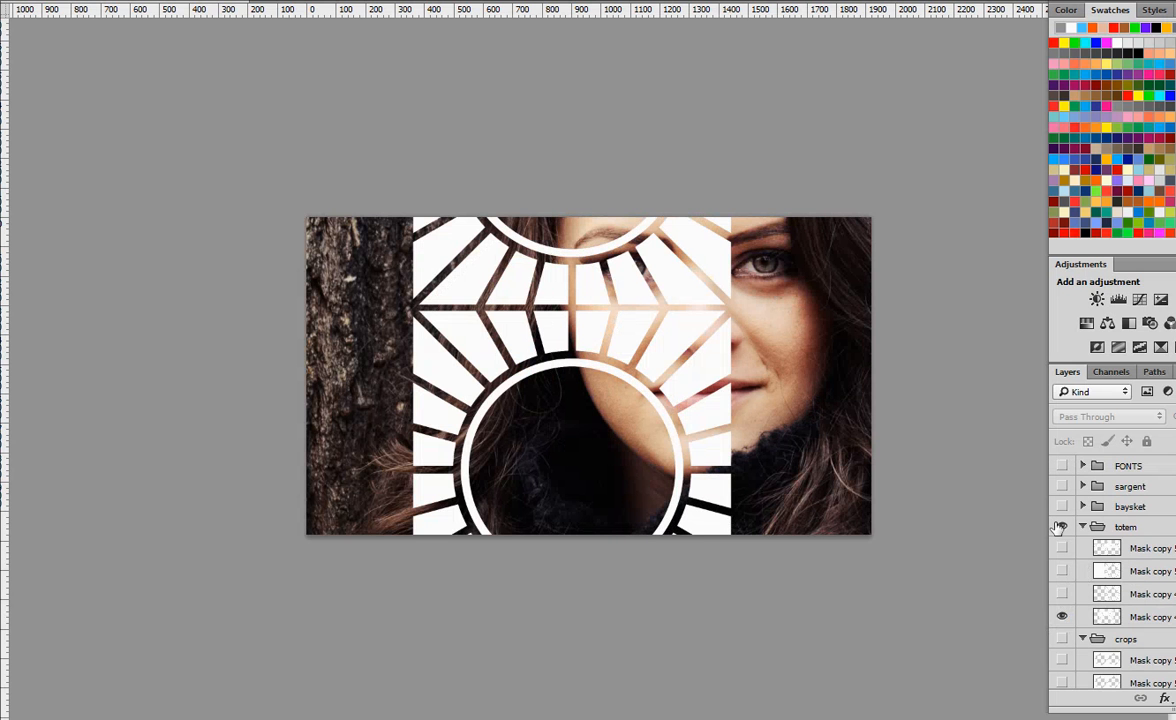
Hide the totem group, and show and expand the baysket group
{"action": "left_click", "coordinate": [1062, 527]}
{"action": "left_click", "coordinate": [1062, 506]}
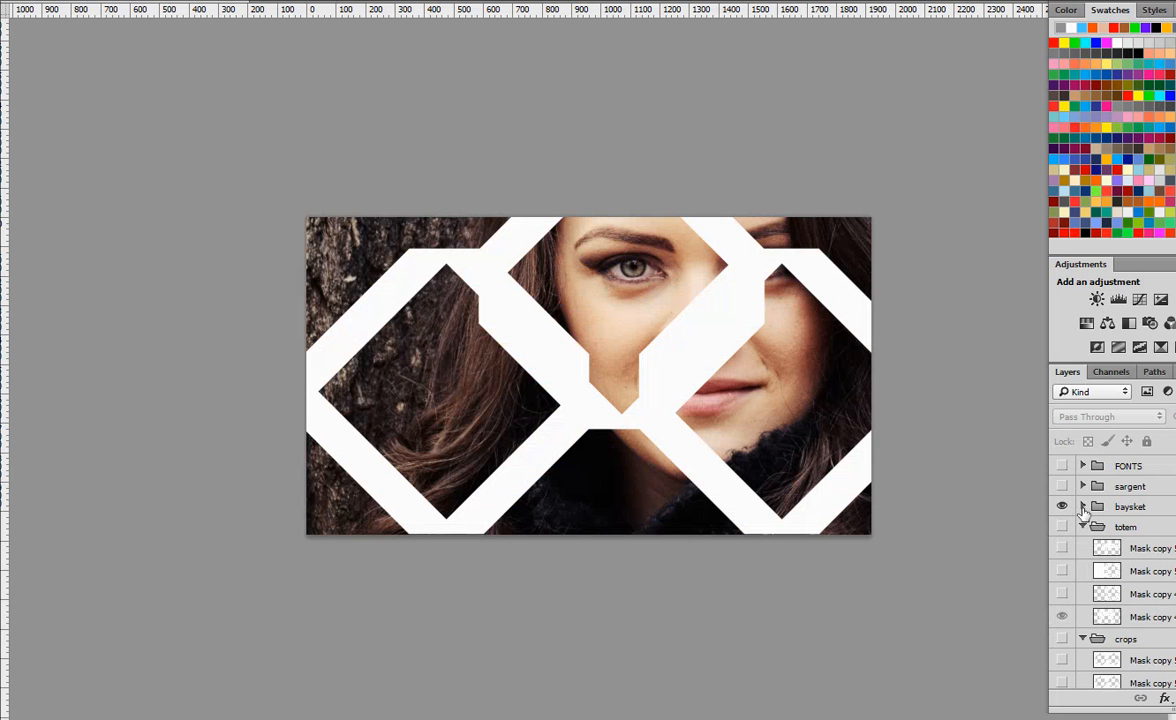
{"action": "left_click", "coordinate": [1083, 507]}
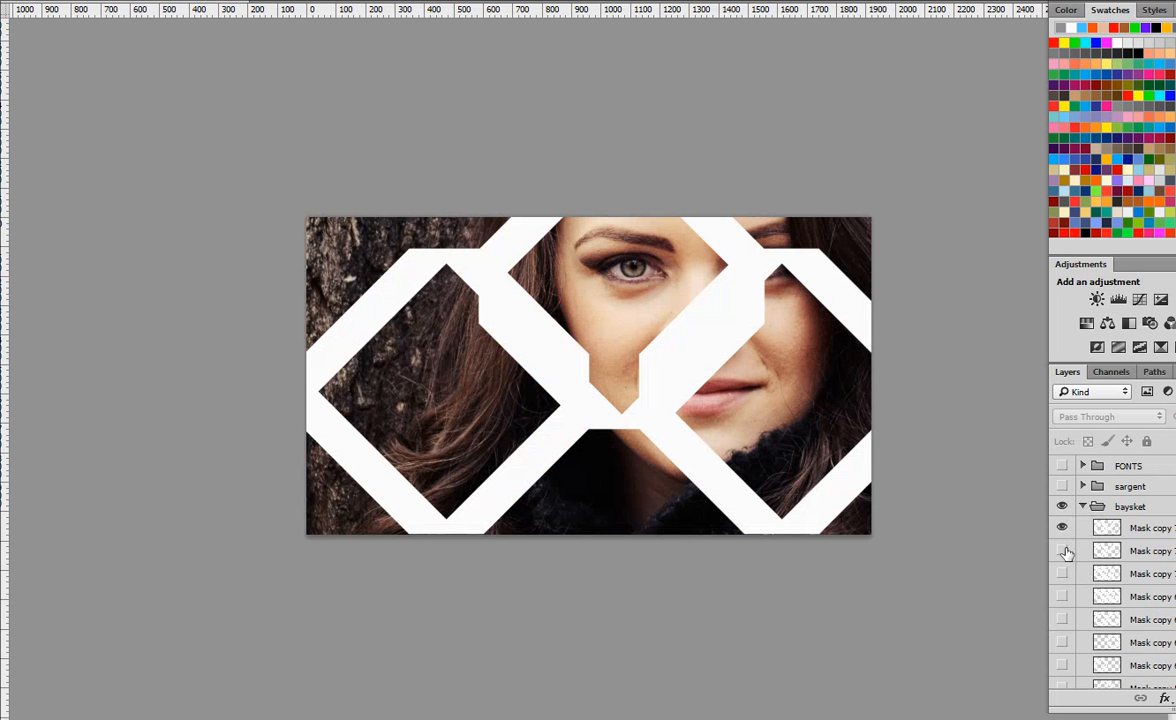
Preview the baysket group's linked-diamond Mask copy frames, and compare the triple-diamond frame with the double-diamond frame
{"action": "left_click", "coordinate": [1062, 548]}
{"action": "left_click", "coordinate": [1062, 528]}
{"action": "left_click", "coordinate": [1062, 573]}
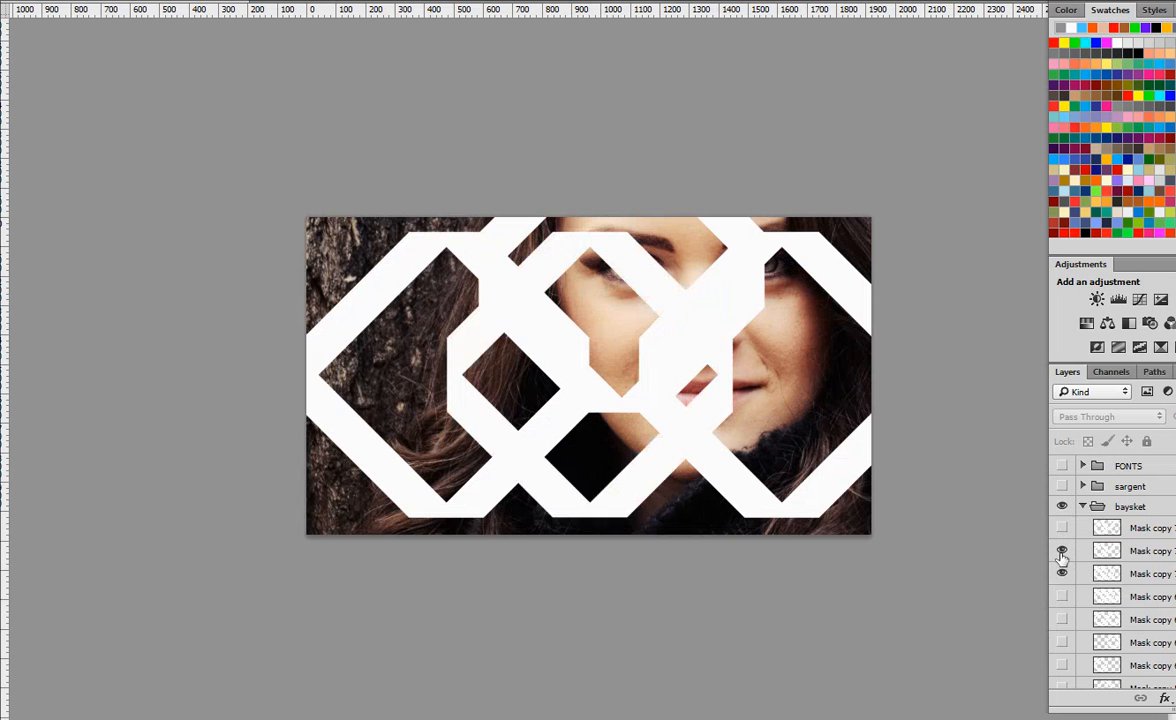
{"action": "left_click", "coordinate": [1062, 550]}
{"action": "left_click", "coordinate": [1062, 596]}
{"action": "left_click", "coordinate": [1062, 575]}
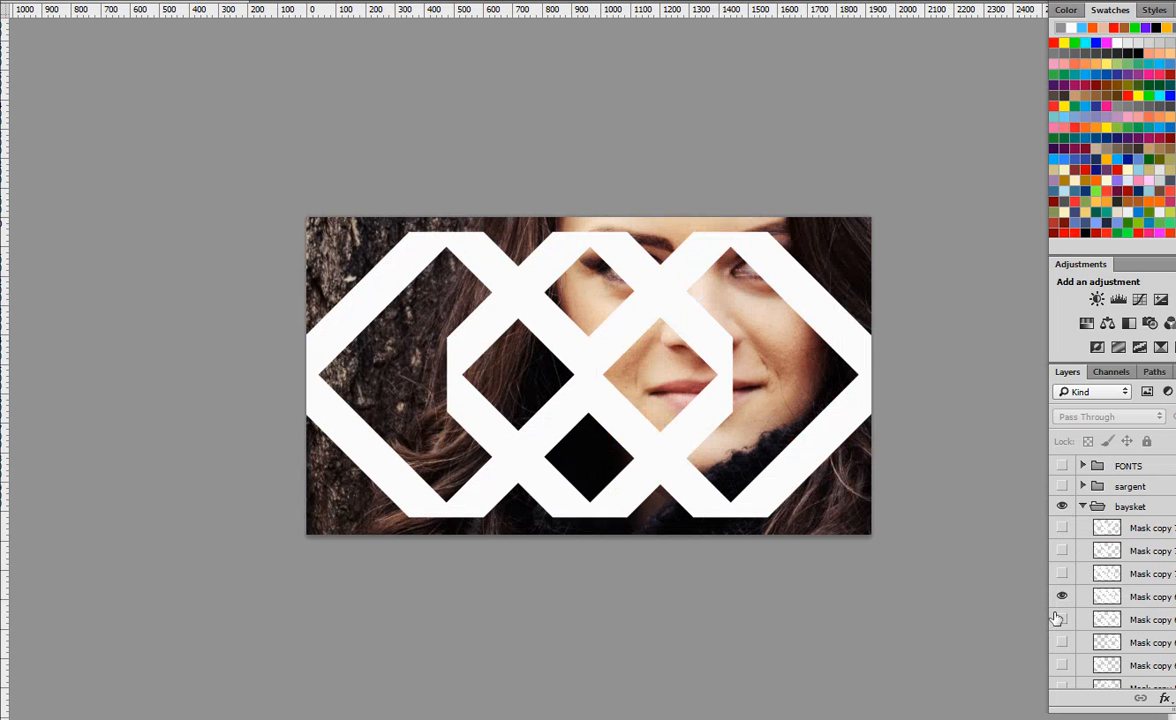
{"action": "left_click", "coordinate": [1062, 604]}
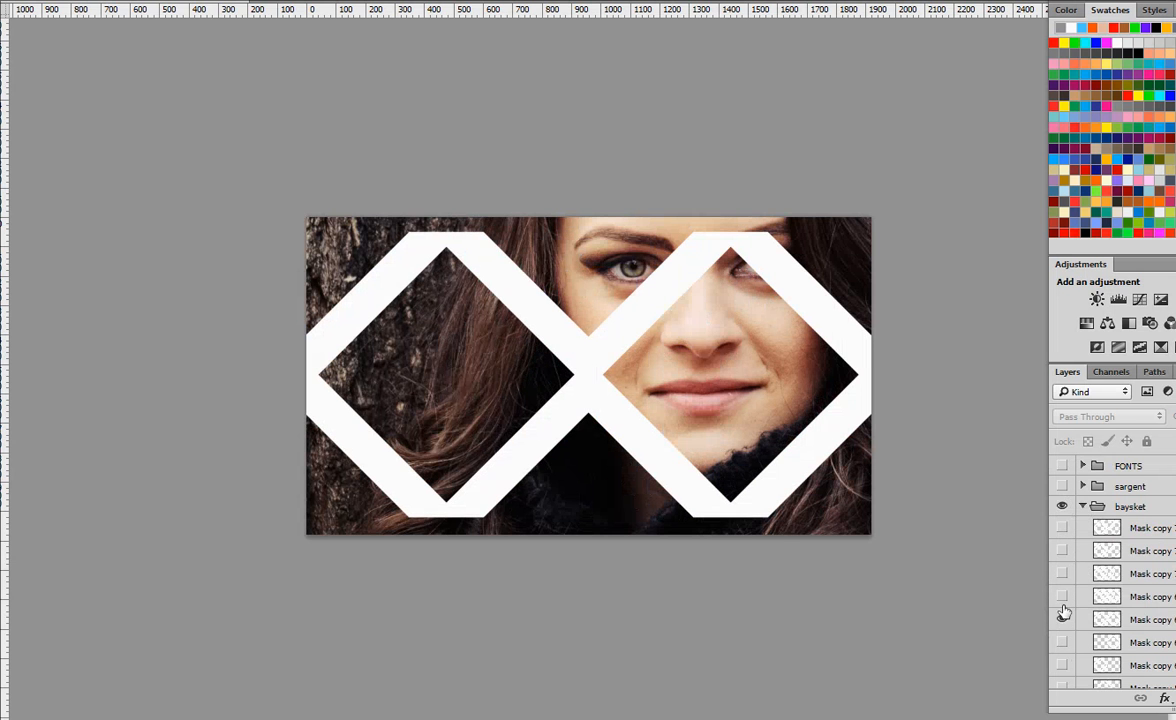
{"action": "left_click", "coordinate": [1063, 596]}
{"action": "left_click", "coordinate": [1063, 597]}
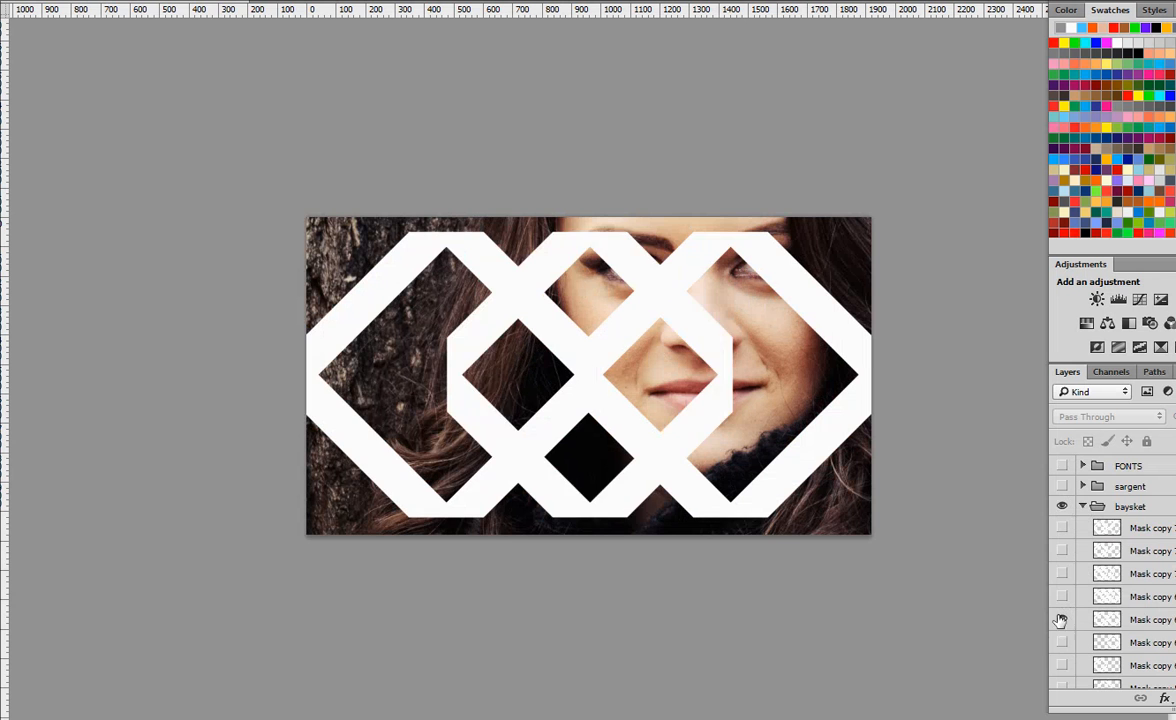
Preview the baysket group's single-diamond Mask copy frames over the face, over the hair and near the centre
{"action": "left_click", "coordinate": [1062, 642]}
{"action": "left_click", "coordinate": [1062, 619]}
{"action": "scroll", "coordinate": [1062, 630], "scroll_direction": "down", "scroll_amount": 3}
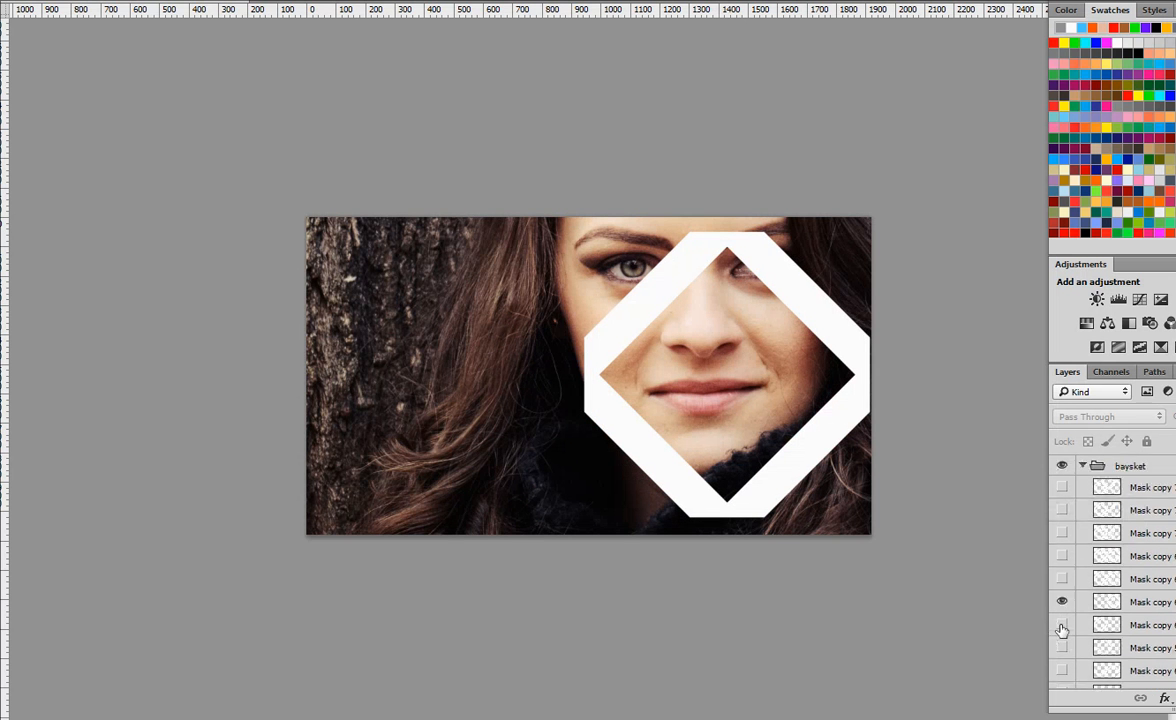
{"action": "left_click", "coordinate": [1062, 605]}
{"action": "left_click", "coordinate": [1062, 582]}
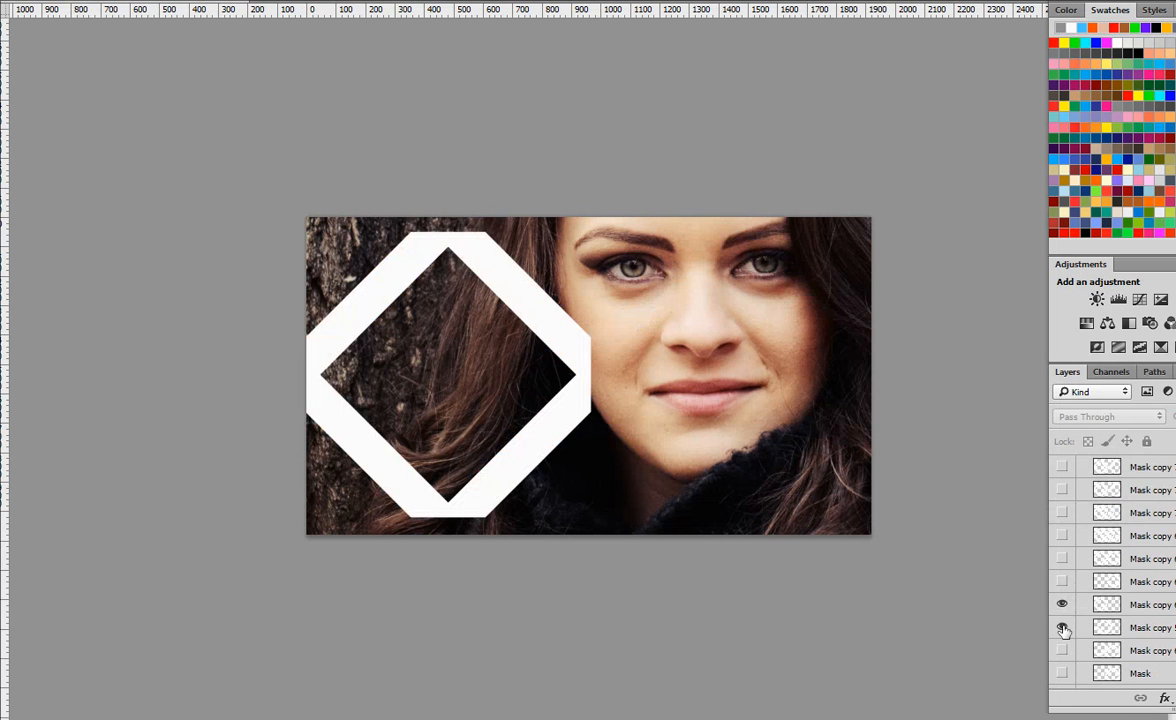
{"action": "left_click", "coordinate": [1062, 627]}
{"action": "left_click", "coordinate": [1062, 604]}
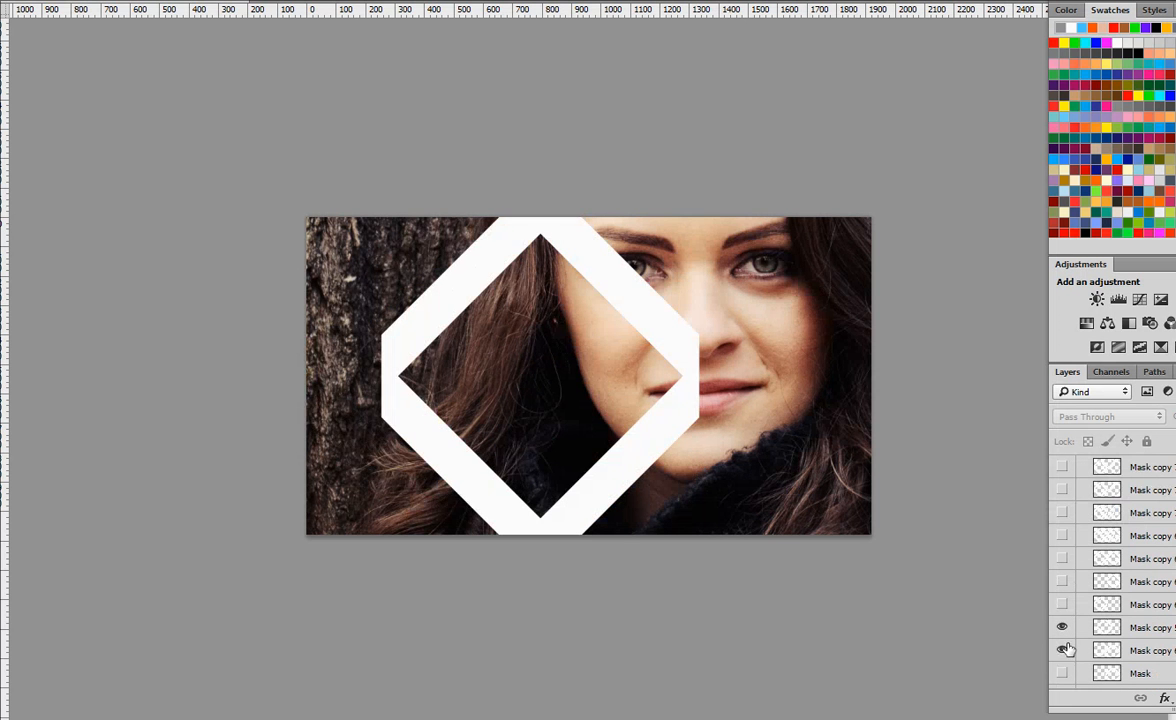
Preview the baysket group's offset double-diamond Mask copy frame, and leave only its Mask frame visible
{"action": "left_click", "coordinate": [1062, 650]}
{"action": "left_click", "coordinate": [1062, 627]}
{"action": "scroll", "coordinate": [1083, 620], "scroll_direction": "down", "scroll_amount": 2}
{"action": "scroll", "coordinate": [1083, 620], "scroll_direction": "down", "scroll_amount": 1}
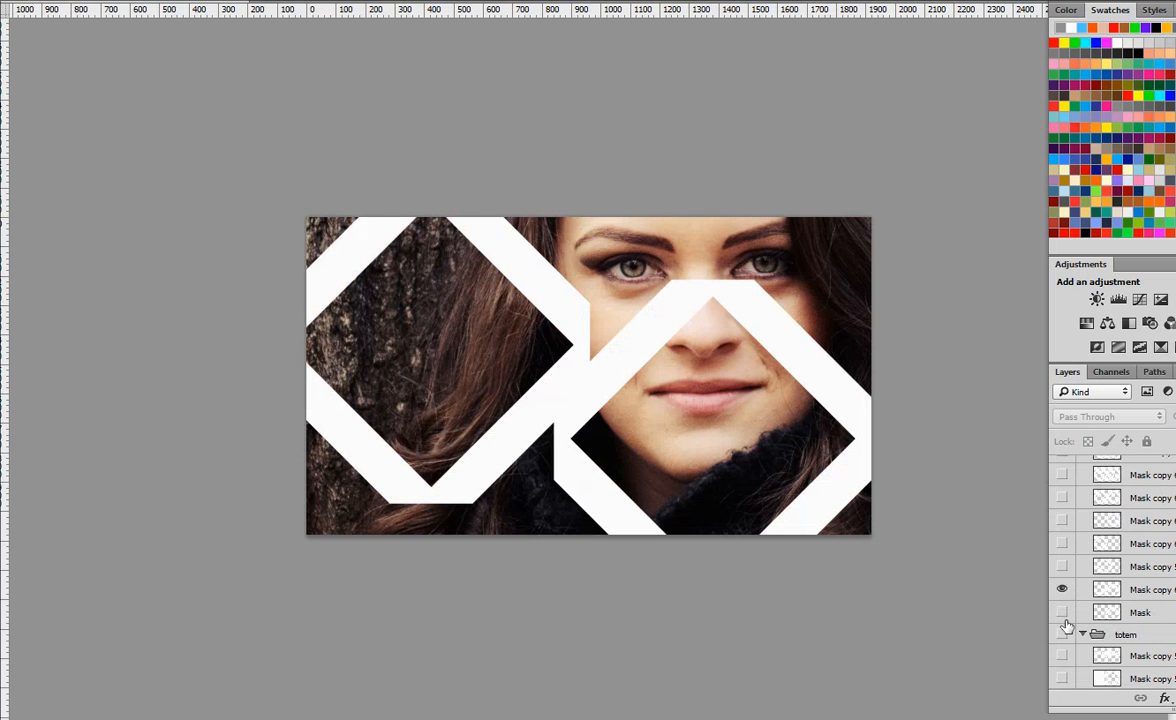
{"action": "left_click", "coordinate": [1062, 612]}
{"action": "left_click", "coordinate": [1062, 589]}
Hide the baysket group, and show and expand the sargent group
{"action": "scroll", "coordinate": [1075, 604], "scroll_direction": "up", "scroll_amount": 5}
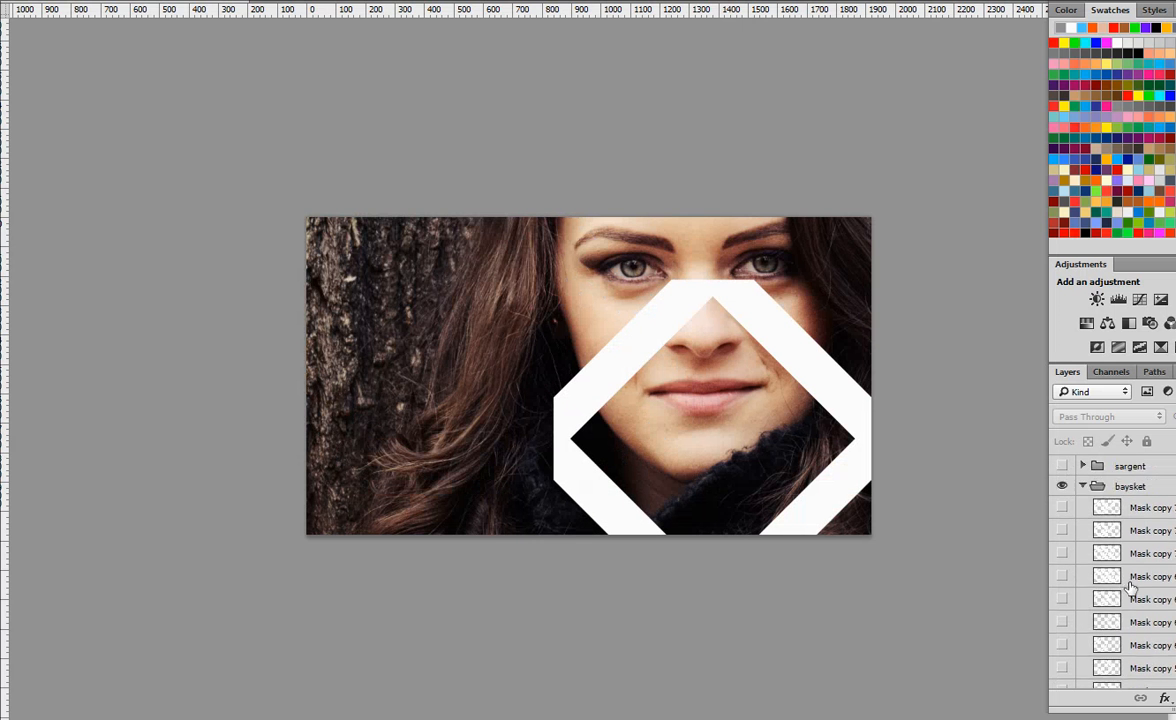
{"action": "left_click", "coordinate": [1062, 506]}
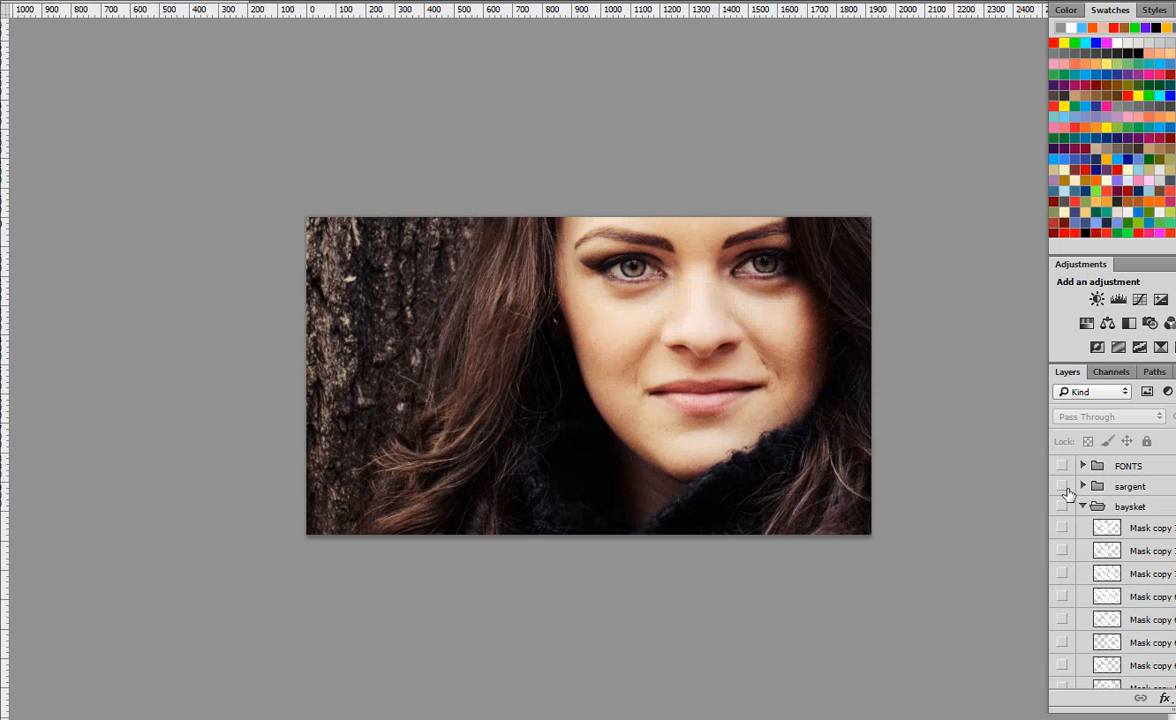
{"action": "left_click", "coordinate": [1062, 486]}
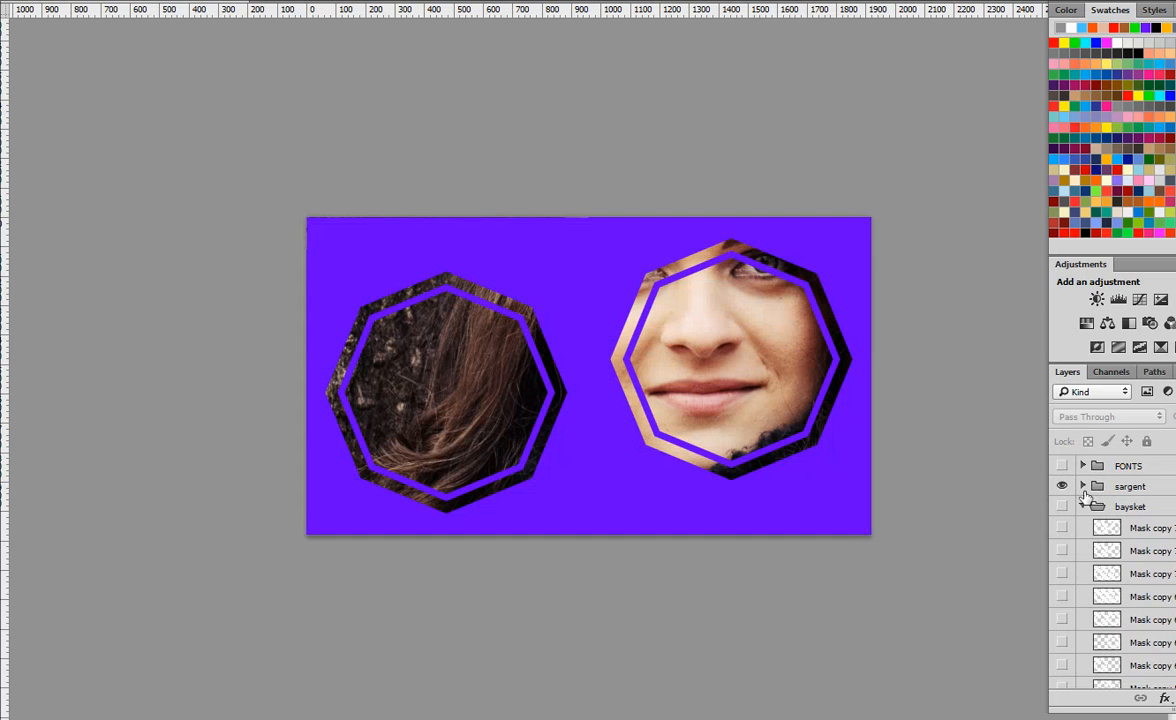
{"action": "left_click", "coordinate": [1082, 486]}
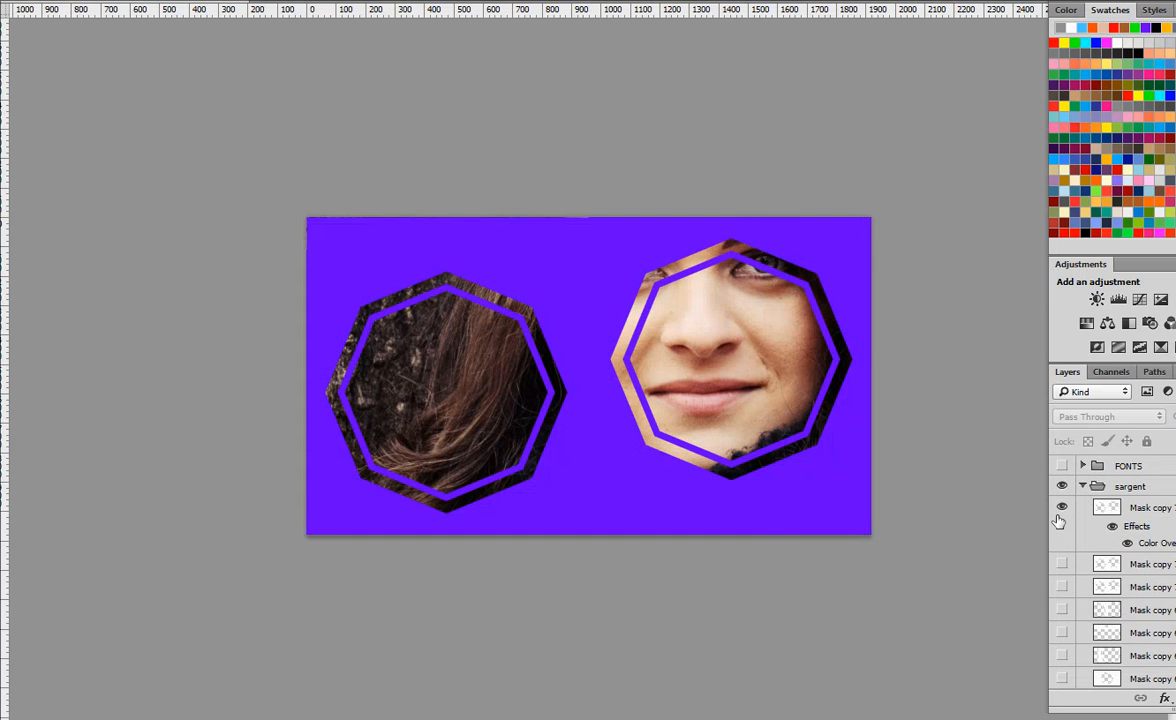
Switch the sargent group's purple double-octagon frame to the black and white versions, the cropped octagon, and the band across the photo's top
{"action": "left_click", "coordinate": [1062, 507]}
{"action": "left_click", "coordinate": [1060, 566]}
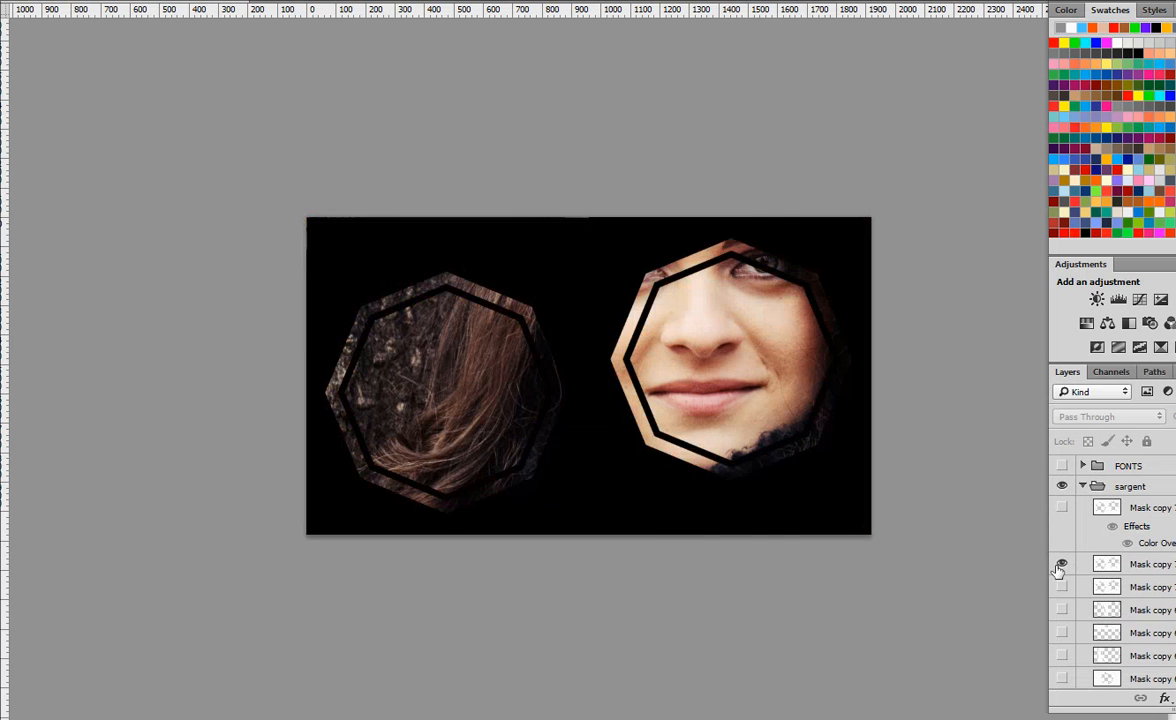
{"action": "left_click", "coordinate": [1060, 566]}
{"action": "left_click", "coordinate": [1062, 609]}
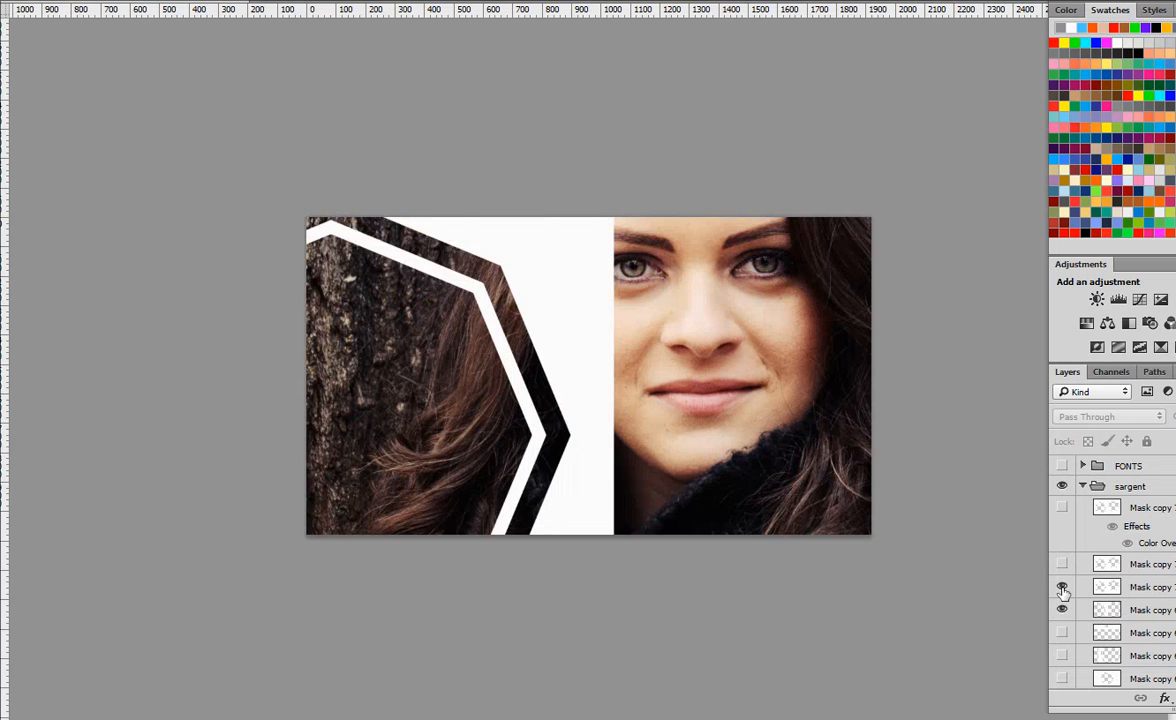
{"action": "left_click", "coordinate": [1062, 587]}
{"action": "left_click", "coordinate": [1062, 632]}
{"action": "left_click", "coordinate": [1062, 610]}
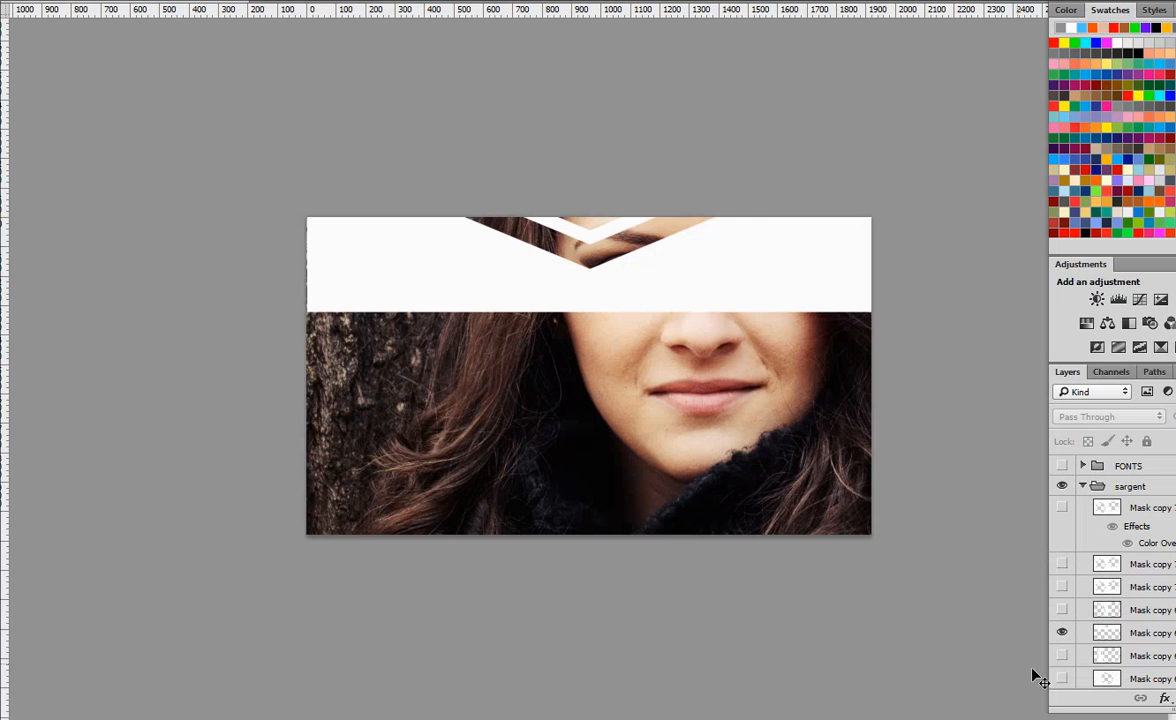
Preview the sargent group's large octagon and centered octagon Mask copy frames, and leave only its Mask frame visible
{"action": "left_click", "coordinate": [1062, 632]}
{"action": "left_click", "coordinate": [1062, 655]}
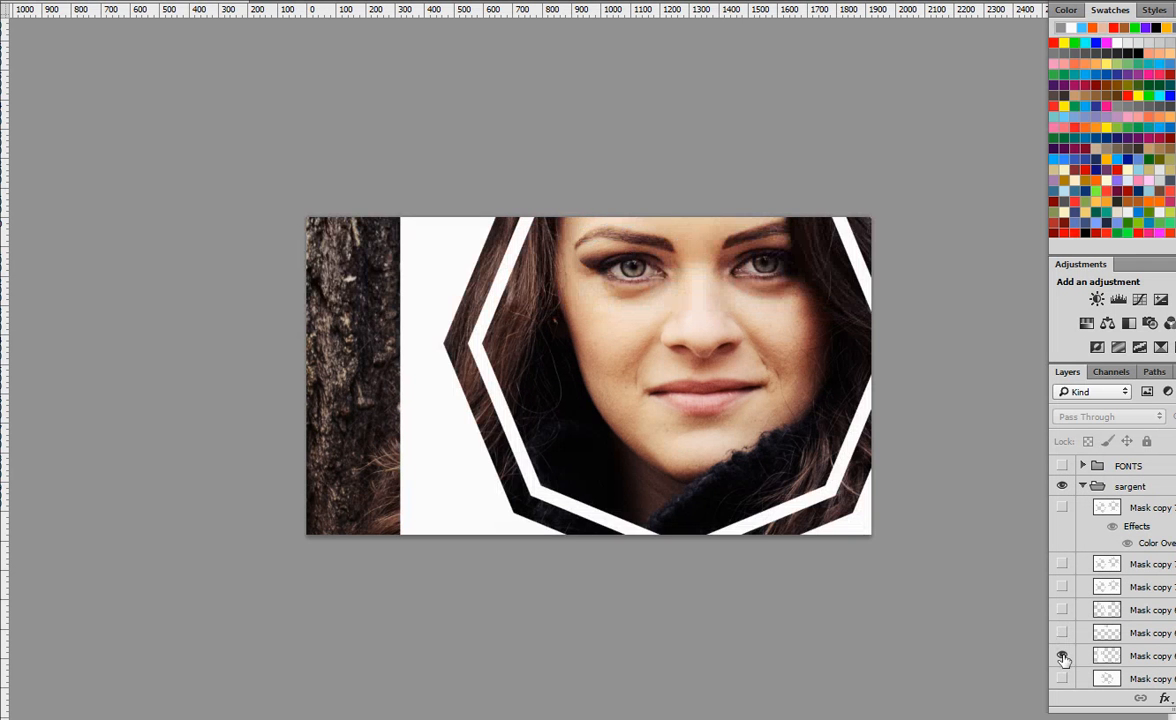
{"action": "left_click", "coordinate": [1062, 679]}
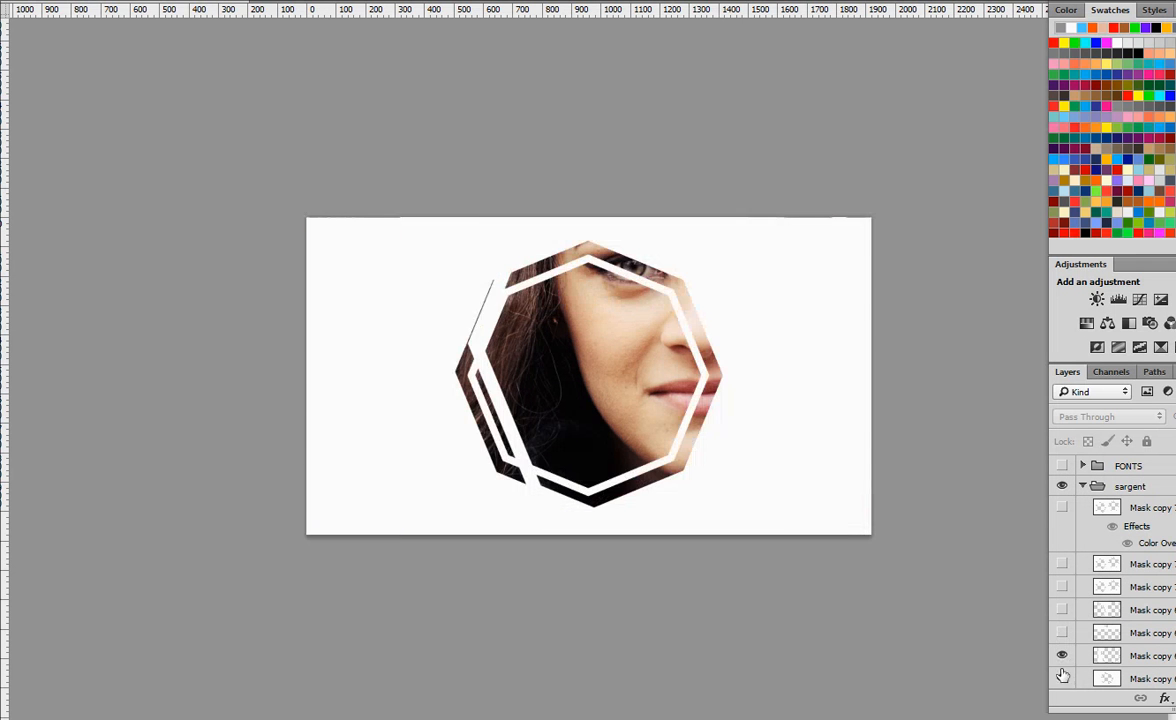
{"action": "left_click", "coordinate": [1061, 655]}
{"action": "scroll", "coordinate": [1064, 642], "scroll_direction": "down", "scroll_amount": 2}
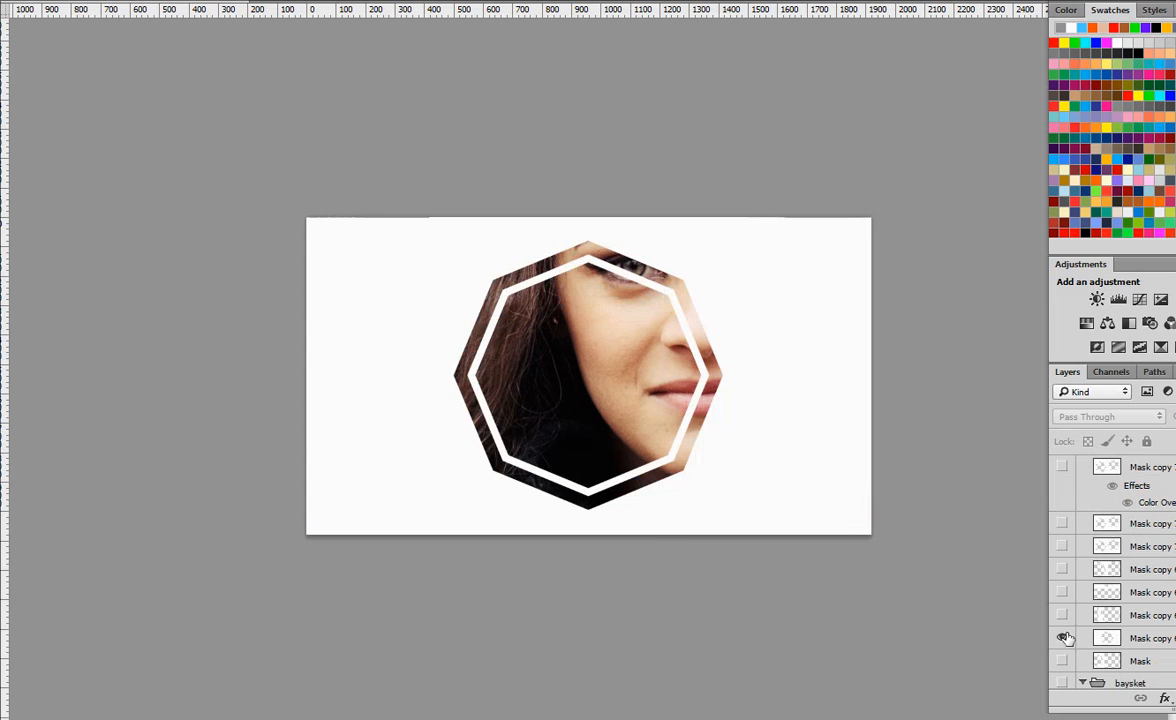
{"action": "left_click", "coordinate": [1063, 638]}
{"action": "left_click", "coordinate": [1062, 661]}
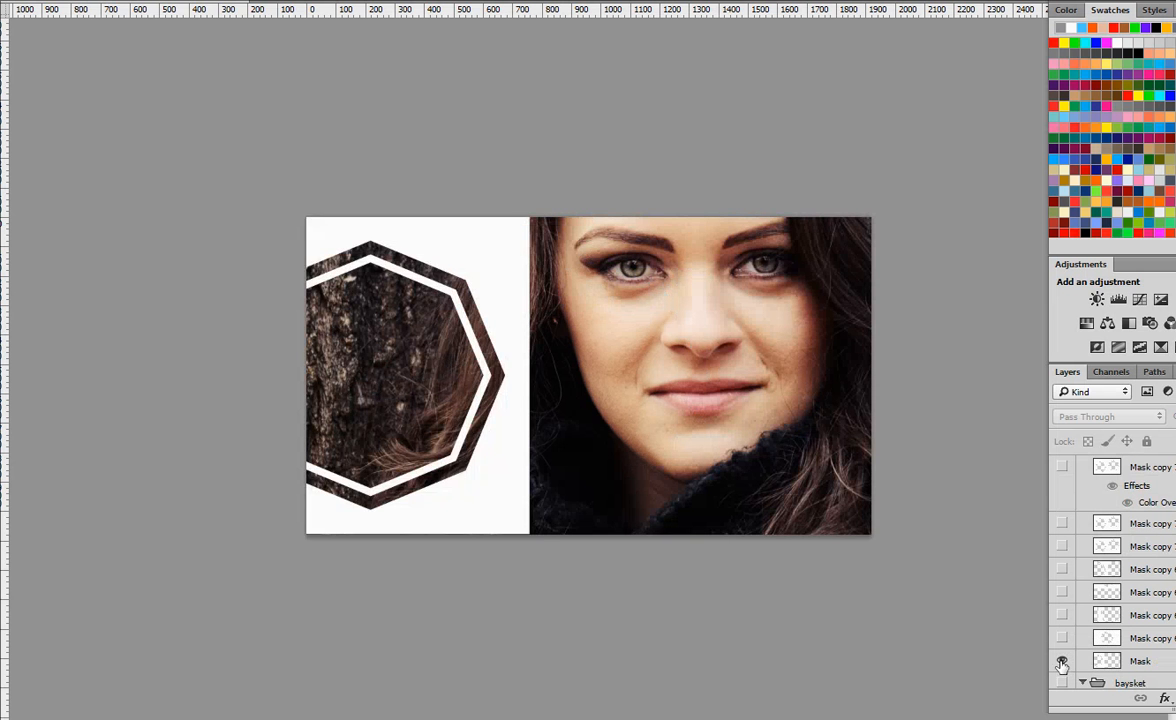
Hide the sargent group's Mask frame, revisit its white octagon frames, and leave only the black double-octagon version visible
{"action": "left_click", "coordinate": [1062, 662]}
{"action": "left_click", "coordinate": [1063, 568]}
{"action": "left_click", "coordinate": [1062, 546]}
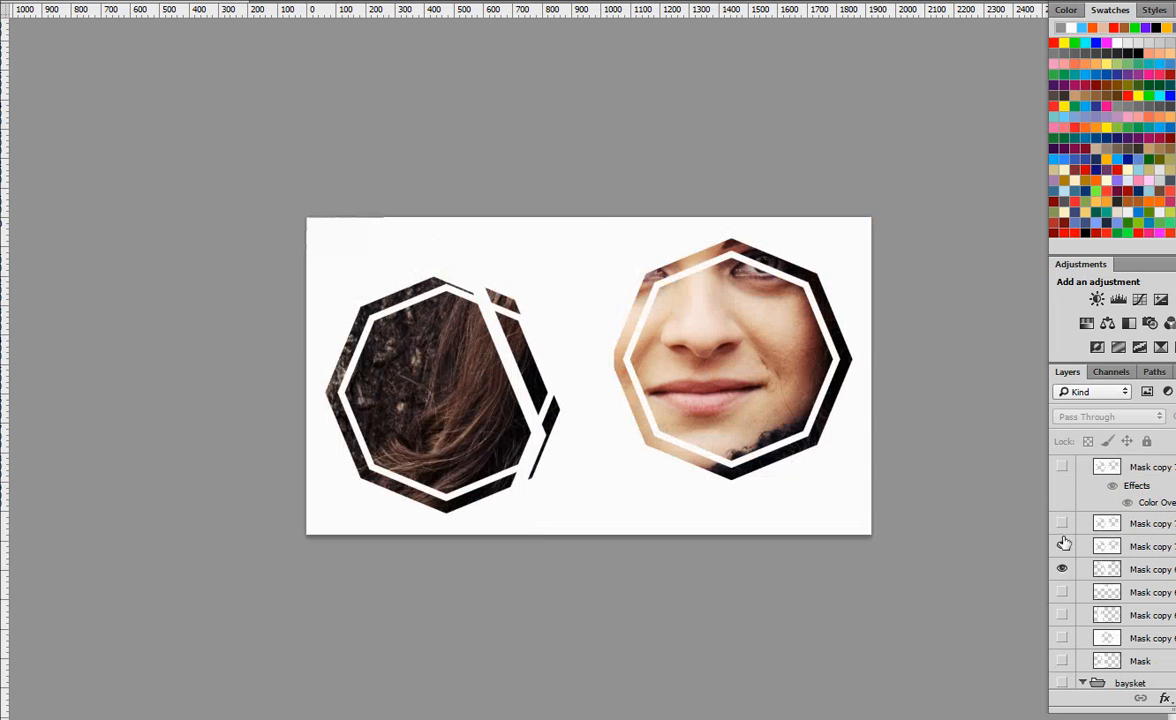
{"action": "left_click", "coordinate": [1061, 524]}
{"action": "left_click", "coordinate": [1062, 569]}
{"action": "left_click", "coordinate": [1062, 546]}
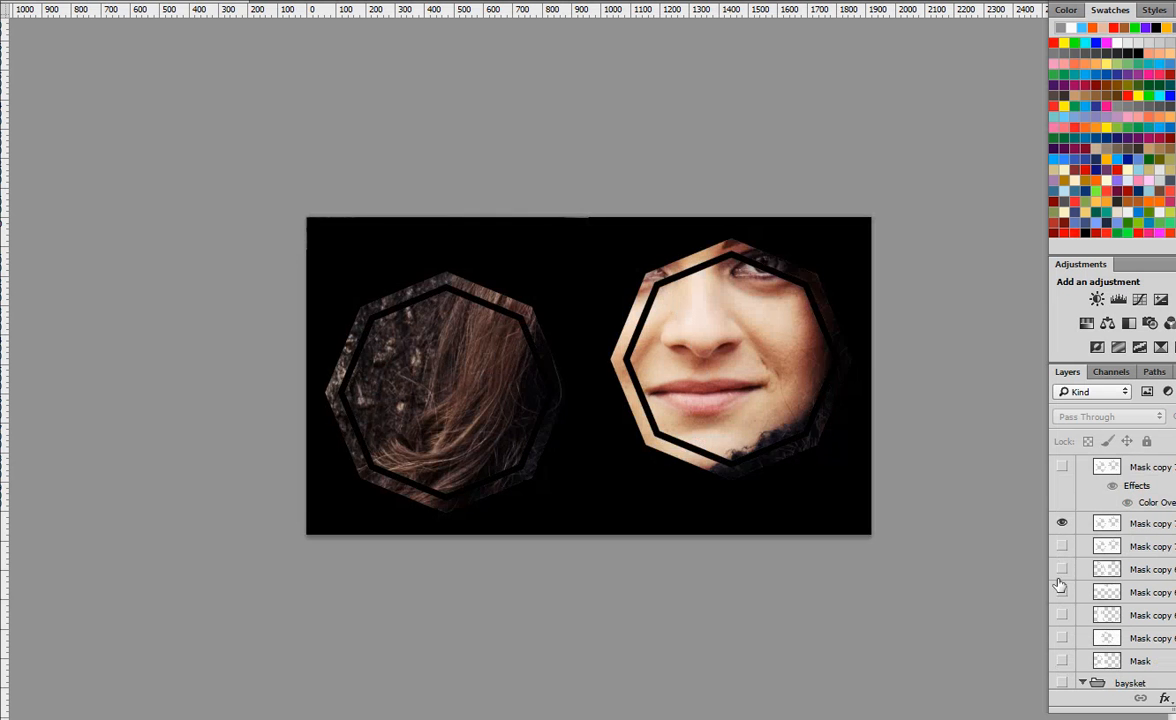
Replace the black double-octagon frame with the sargent group's top band Mask copy frame, and lower its opacity to make it semi-transparent
{"action": "left_click", "coordinate": [1062, 592]}
{"action": "left_click", "coordinate": [1062, 524]}
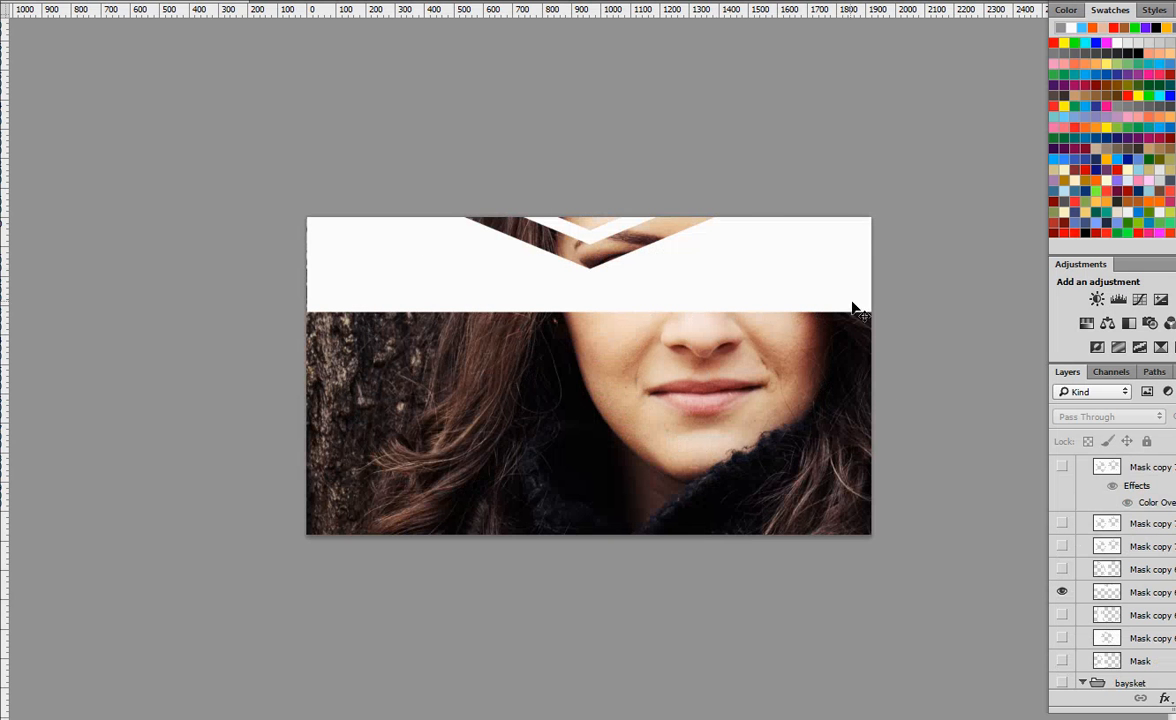
{"action": "left_click", "coordinate": [1140, 592]}
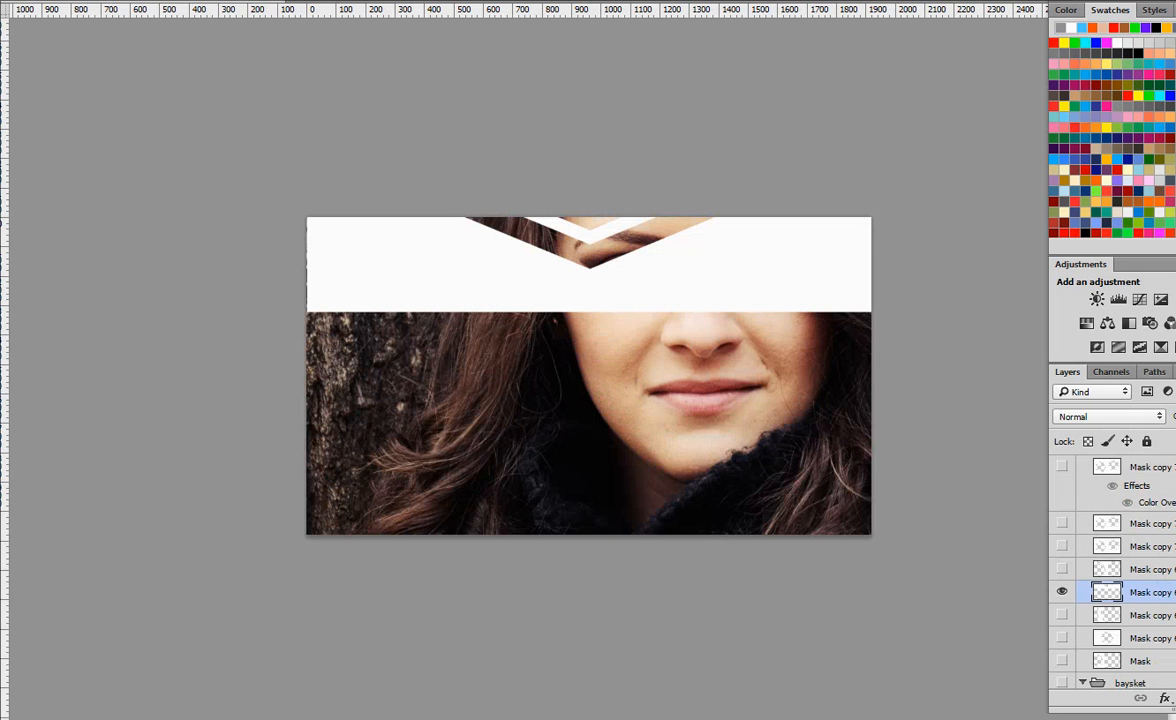
{"action": "left_click_drag", "start_coordinate": [1175, 417], "coordinate": [1175, 435]}
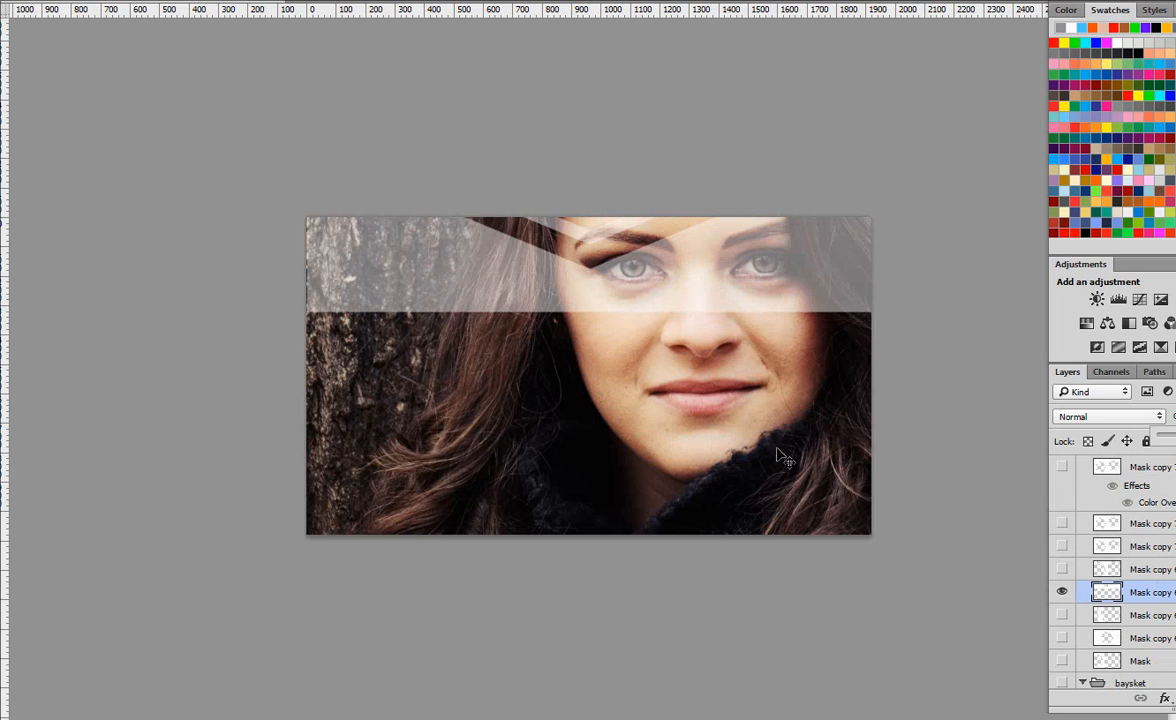
Select the move girl 3 photo layer and move it down until the forehead lies beneath the semi-transparent band
{"action": "scroll", "coordinate": [1160, 593], "scroll_direction": "down", "scroll_amount": 5}
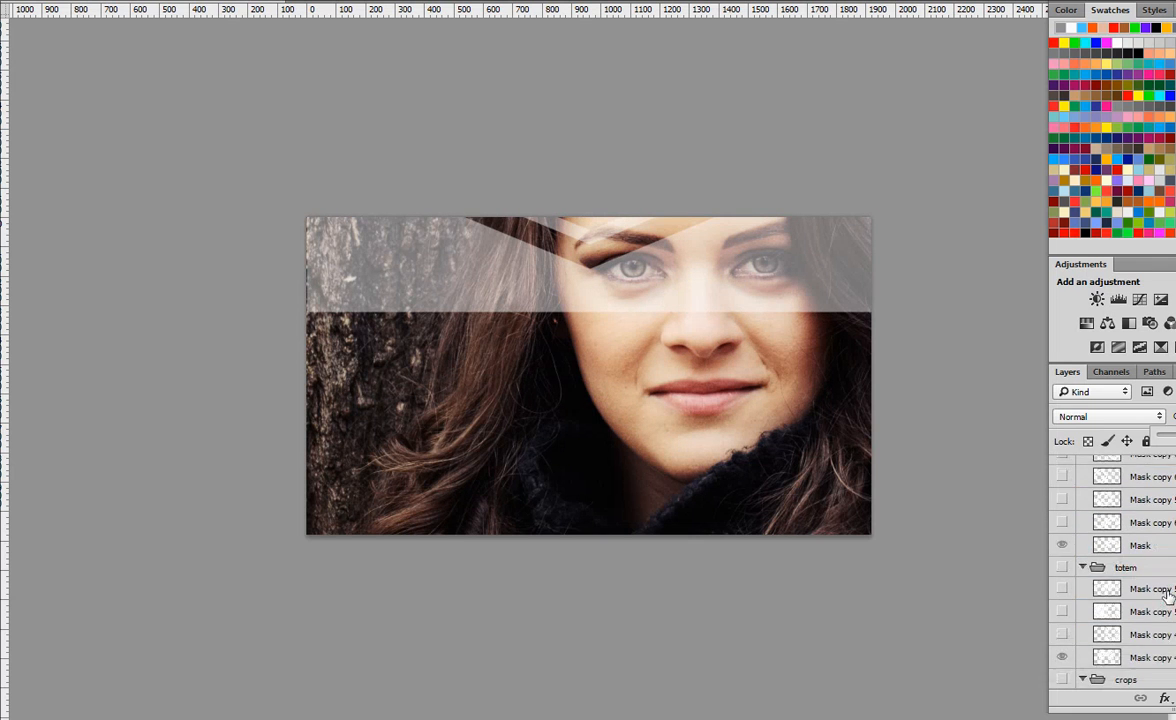
{"action": "scroll", "coordinate": [1160, 593], "scroll_direction": "down", "scroll_amount": 3}
{"action": "scroll", "coordinate": [1130, 580], "scroll_direction": "down", "scroll_amount": 10}
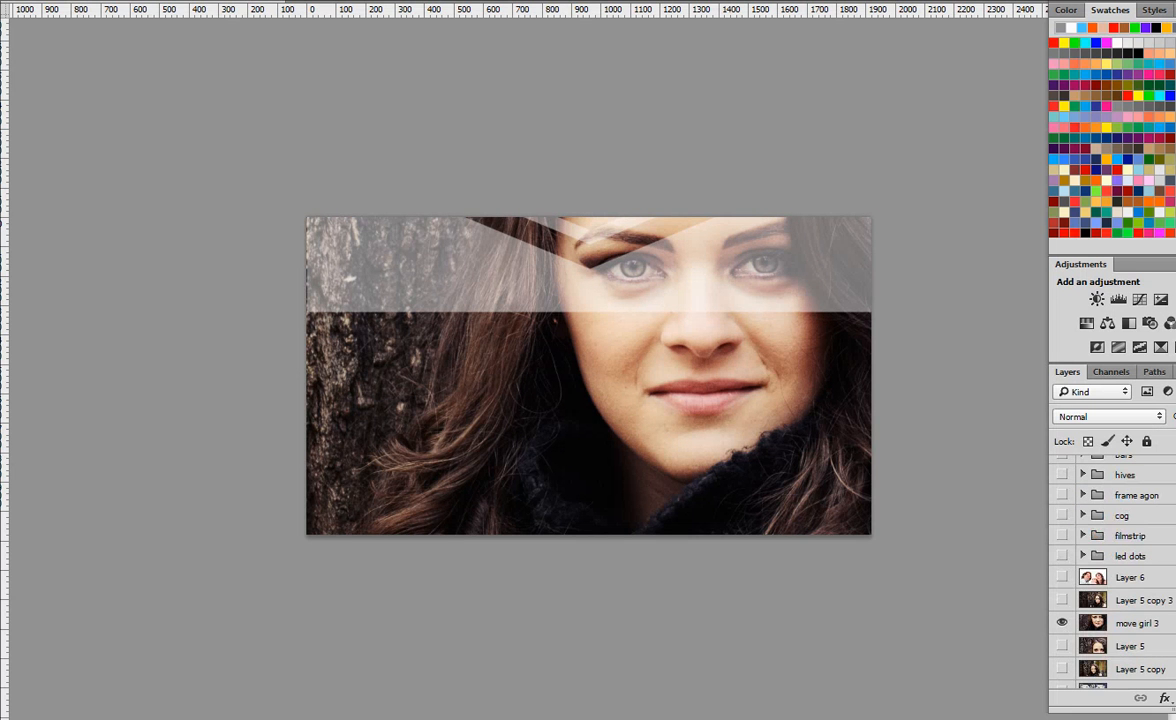
{"action": "left_click", "coordinate": [1130, 645]}
{"action": "left_click", "coordinate": [1134, 624]}
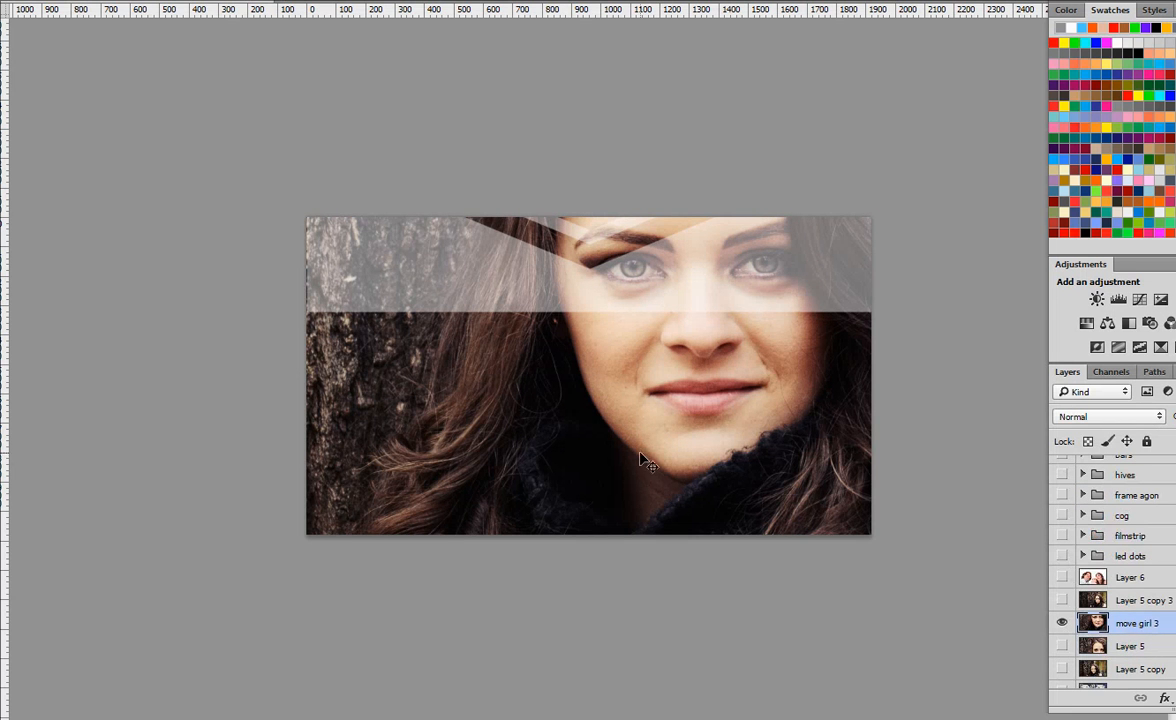
{"action": "left_click_drag", "start_coordinate": [597, 395], "coordinate": [597, 546]}
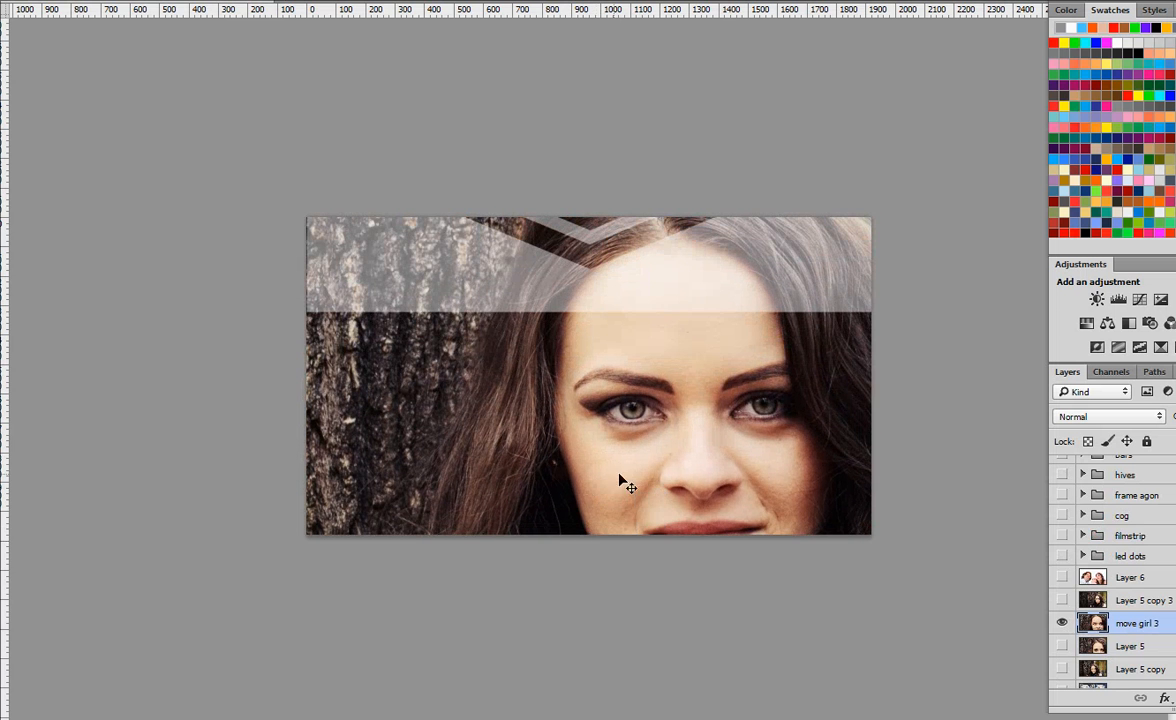